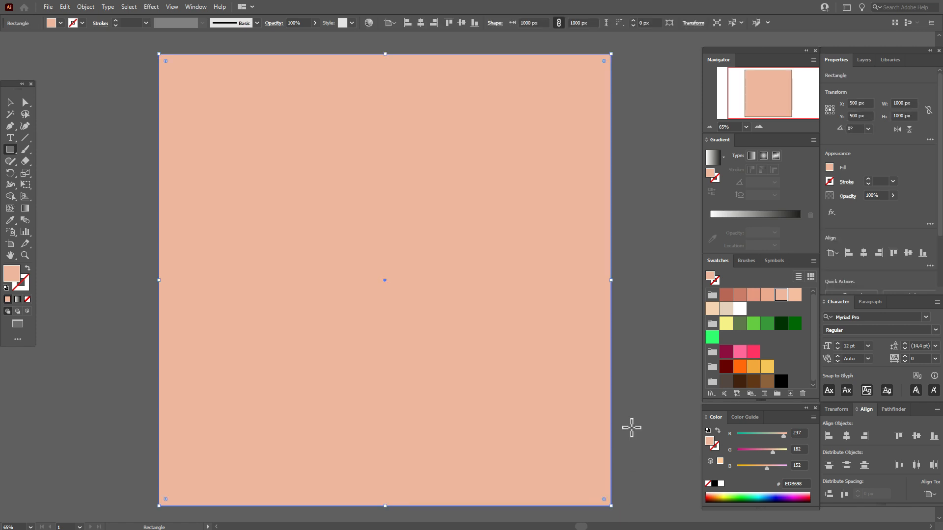
Draw a 528 × 136 px rectangle filled with CC7D64 and position it centrally in the lower half of the artboard.
{"action": "left_click", "coordinate": [9, 102]}
{"action": "left_click", "coordinate": [69, 120]}
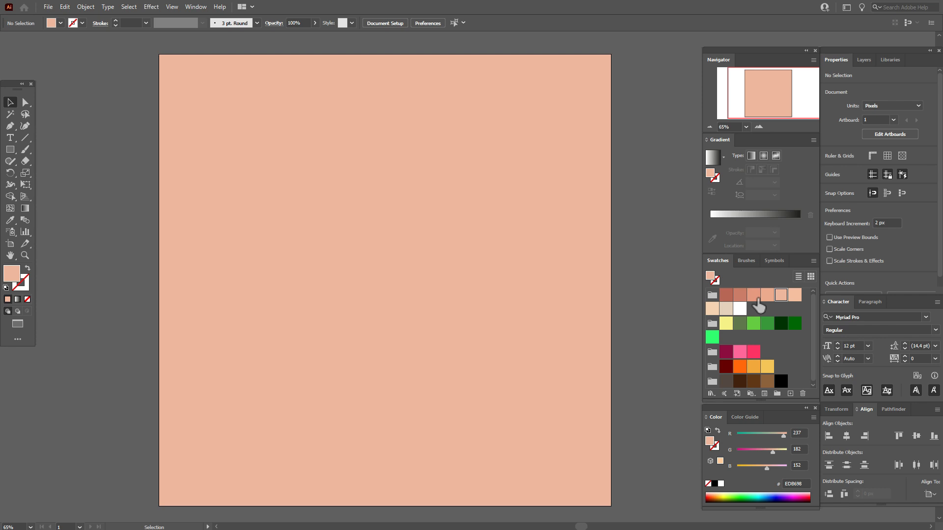
{"action": "left_click", "coordinate": [755, 297]}
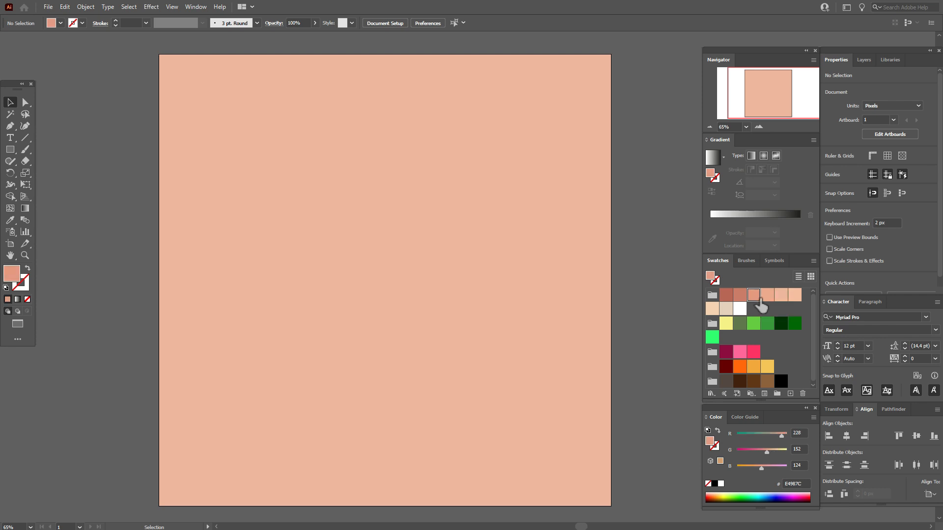
{"action": "left_click", "coordinate": [739, 295]}
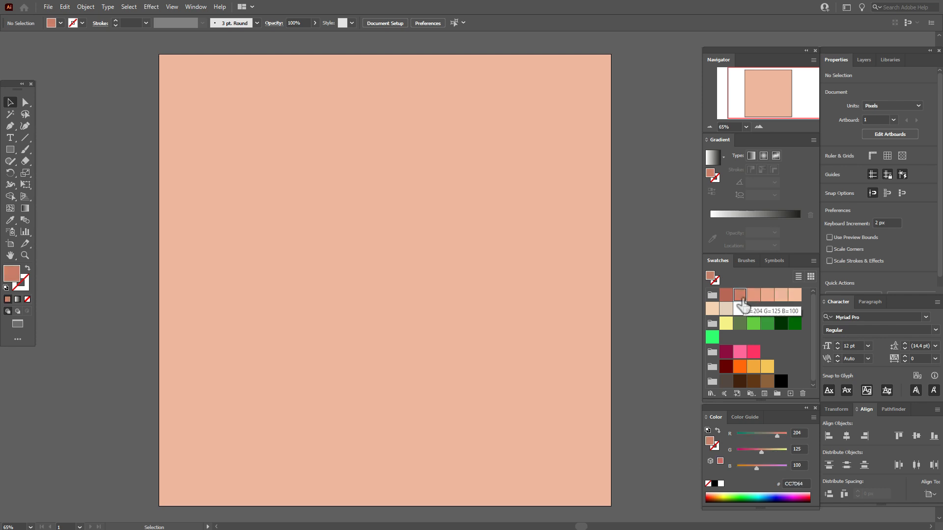
{"action": "left_click", "coordinate": [14, 154]}
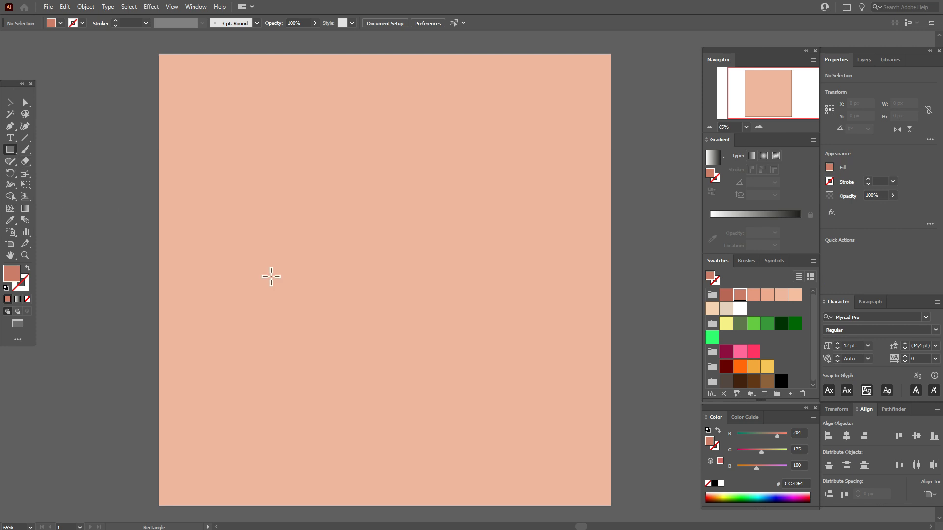
{"action": "left_click", "coordinate": [338, 327]}
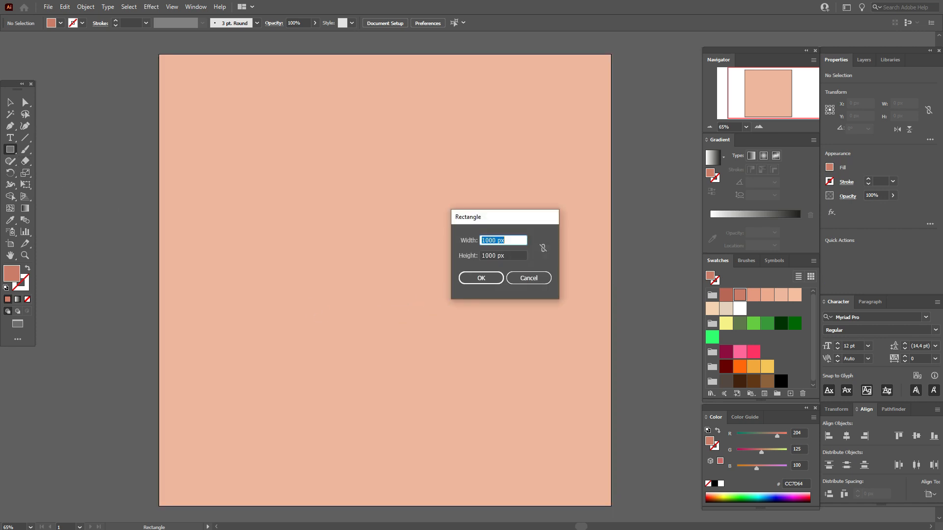
{"action": "type", "text": "528"}
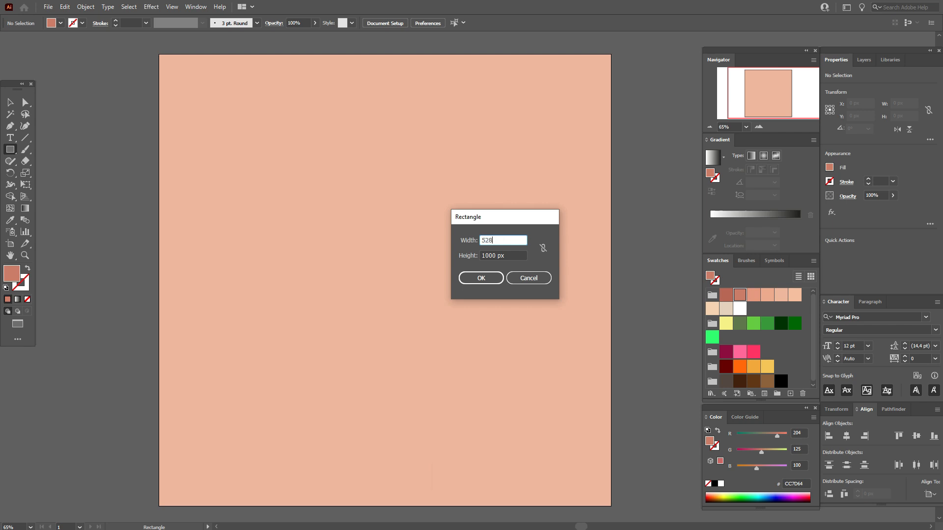
{"action": "key", "text": "Tab"}
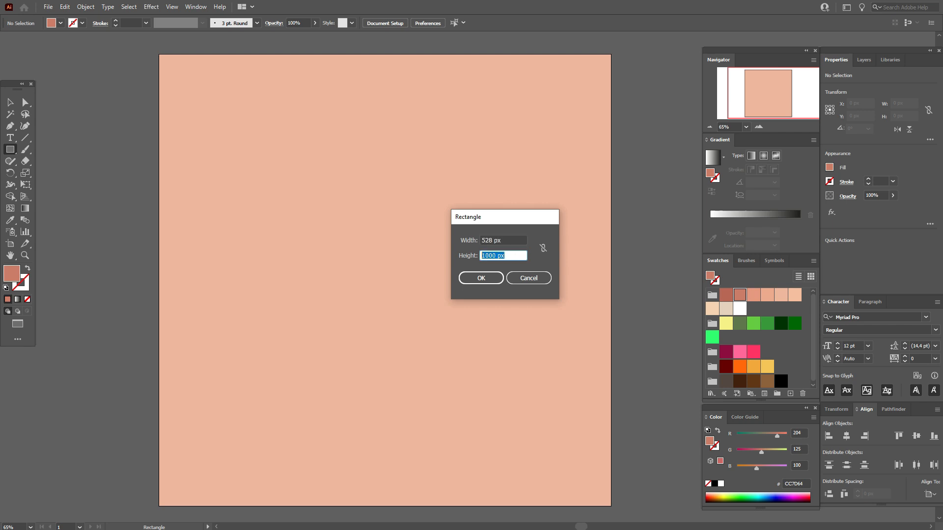
{"action": "type", "text": "136"}
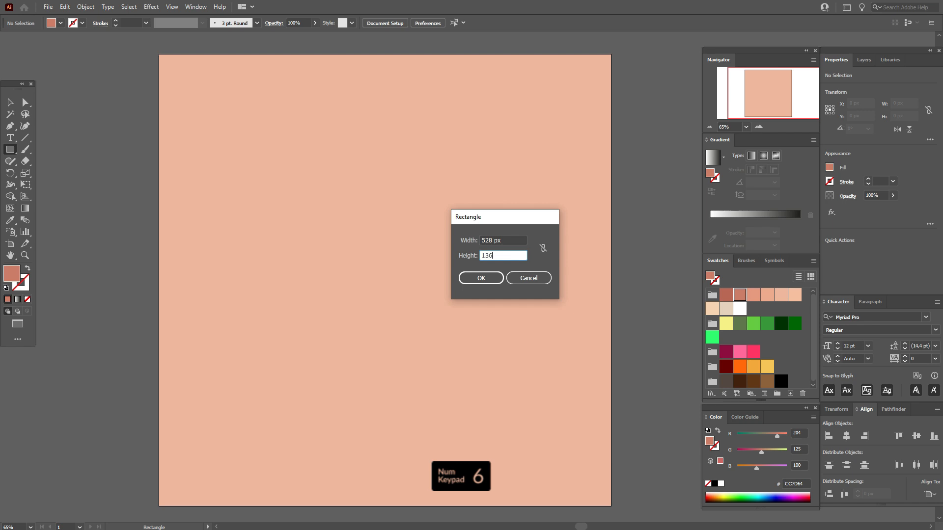
{"action": "left_click", "coordinate": [482, 279]}
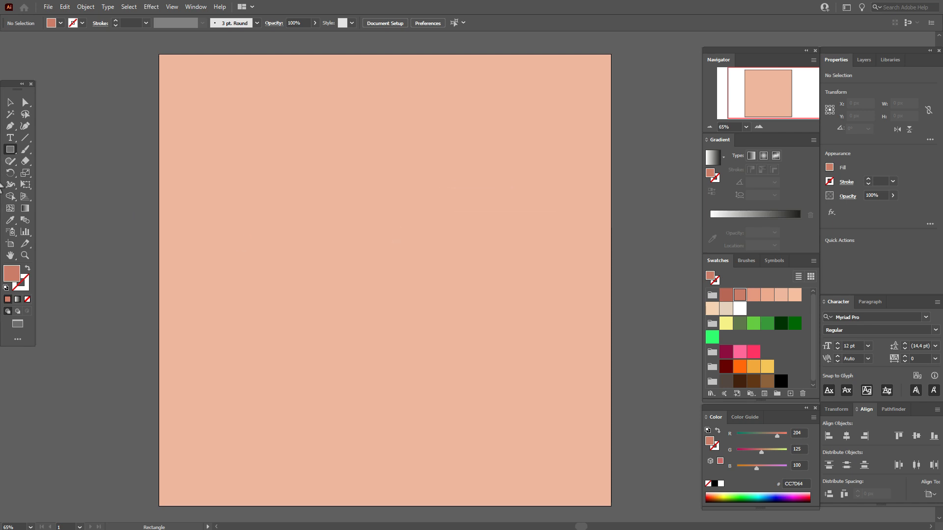
{"action": "left_click", "coordinate": [10, 102]}
{"action": "left_click_drag", "start_coordinate": [497, 344], "coordinate": [437, 344]}
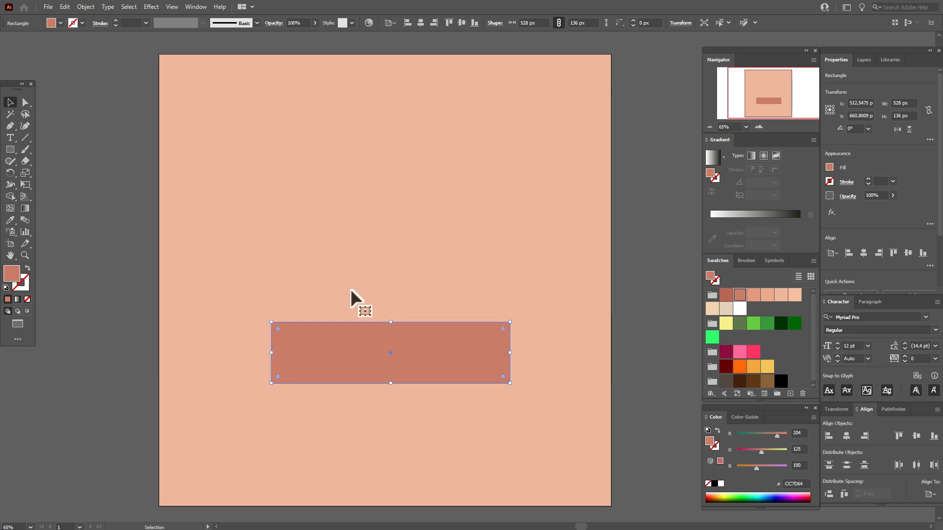
Round the two bottom corners of the reddish-brown rectangle with a 100 px radius.
{"action": "left_click", "coordinate": [25, 102]}
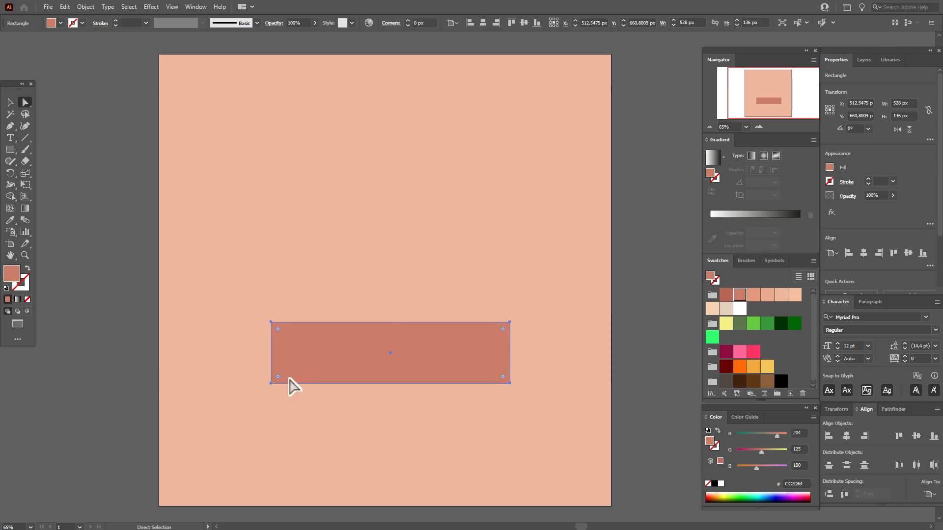
{"action": "left_click", "coordinate": [272, 383]}
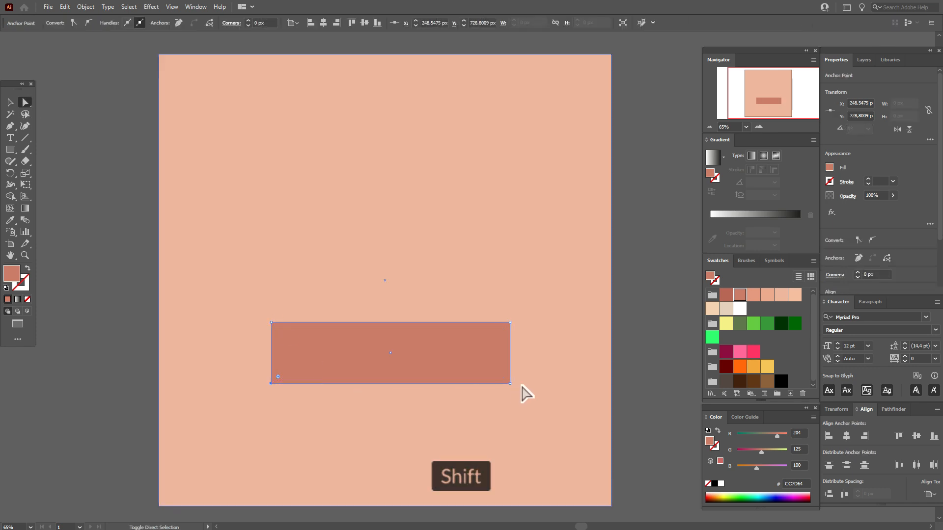
{"action": "left_click", "coordinate": [509, 383], "text": "shift"}
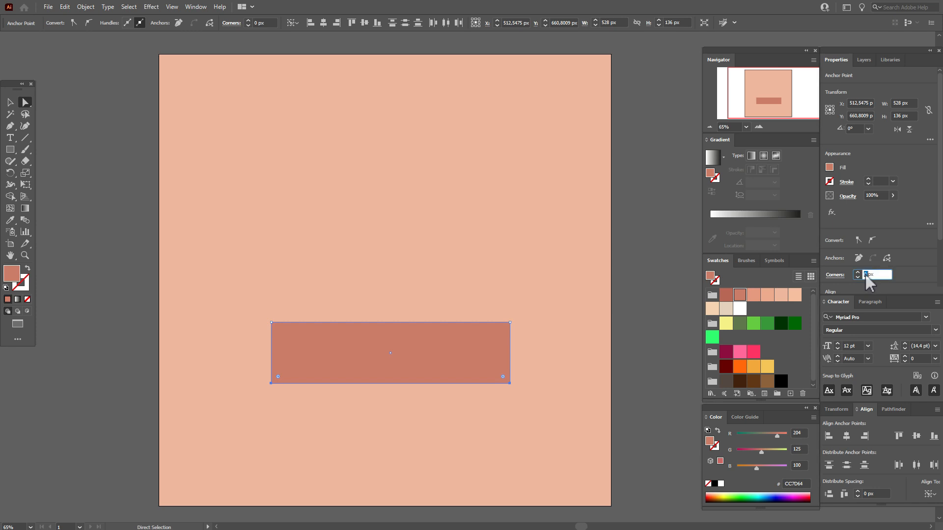
{"action": "type", "text": "100"}
{"action": "key", "text": "Return"}
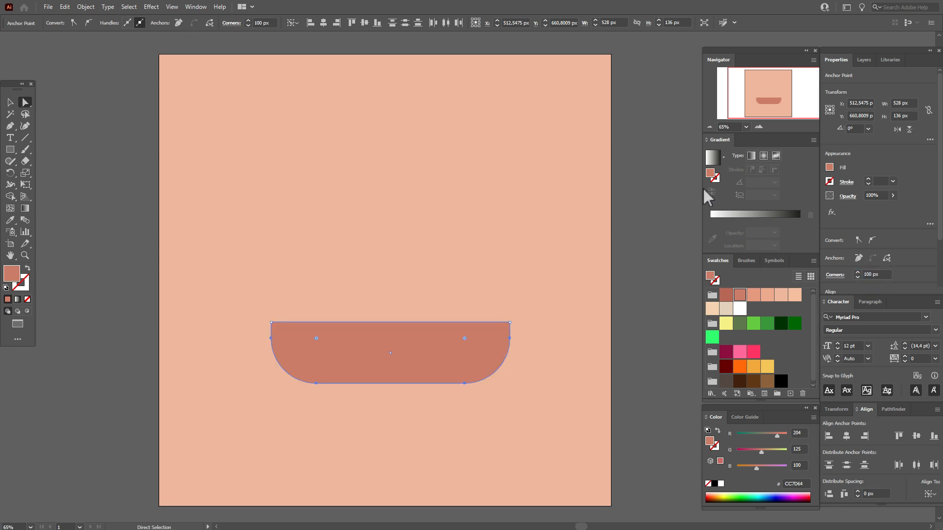
Apply a horizontal Arc Lower warp with a 6% bend to the rounded shape.
{"action": "left_click", "coordinate": [152, 7]}
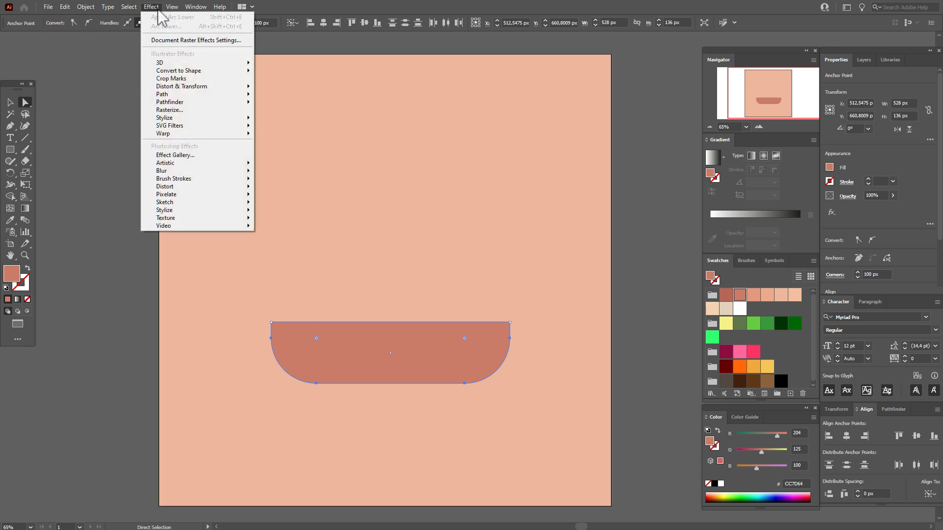
{"action": "mouse_move", "coordinate": [216, 136]}
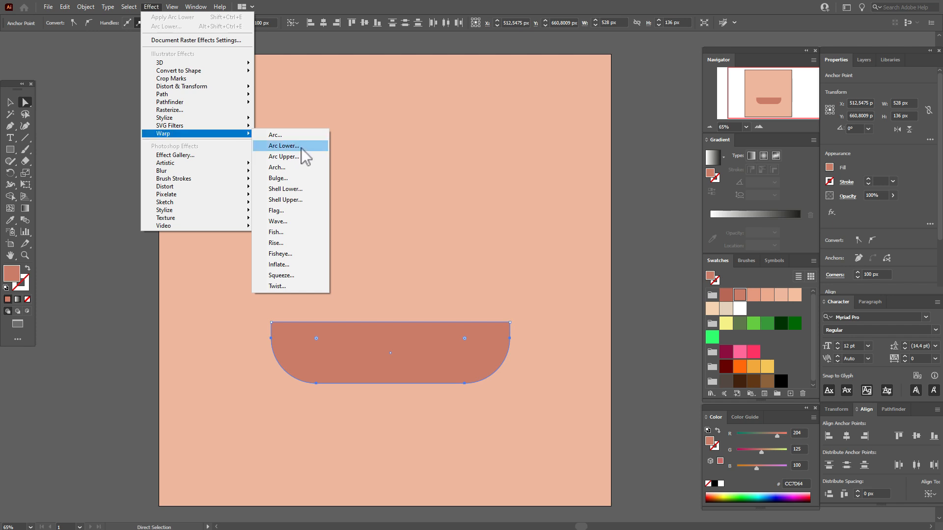
{"action": "left_click", "coordinate": [301, 149]}
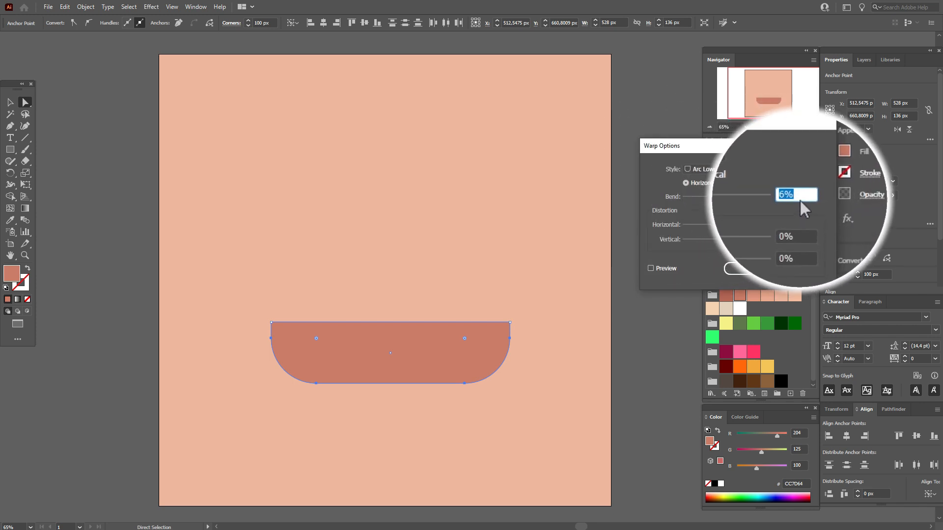
{"action": "left_click", "coordinate": [676, 266]}
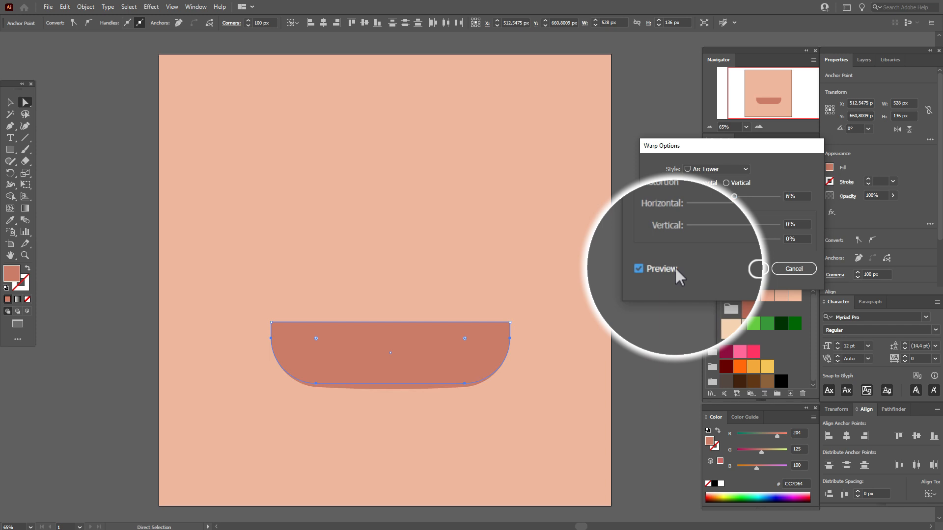
{"action": "left_click", "coordinate": [733, 275]}
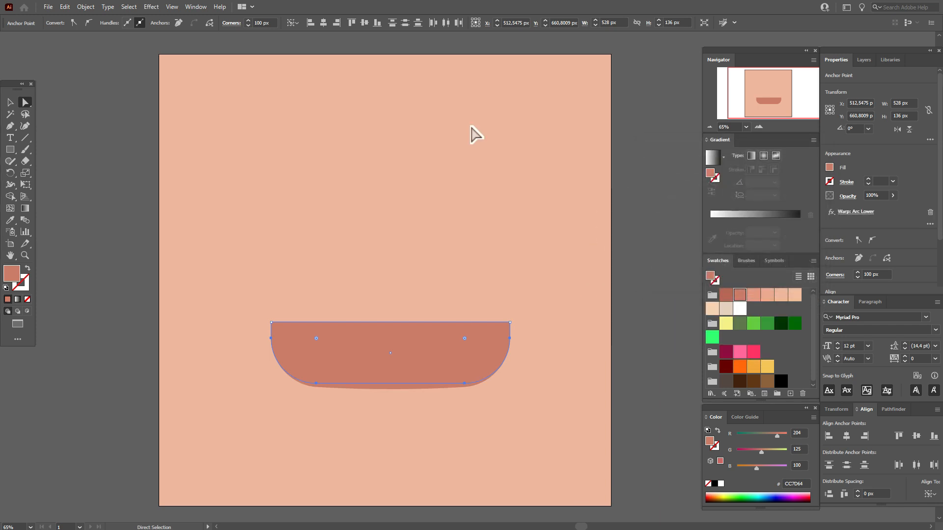
Expand the appearance of the warped shape and deselect it.
{"action": "left_click", "coordinate": [86, 8]}
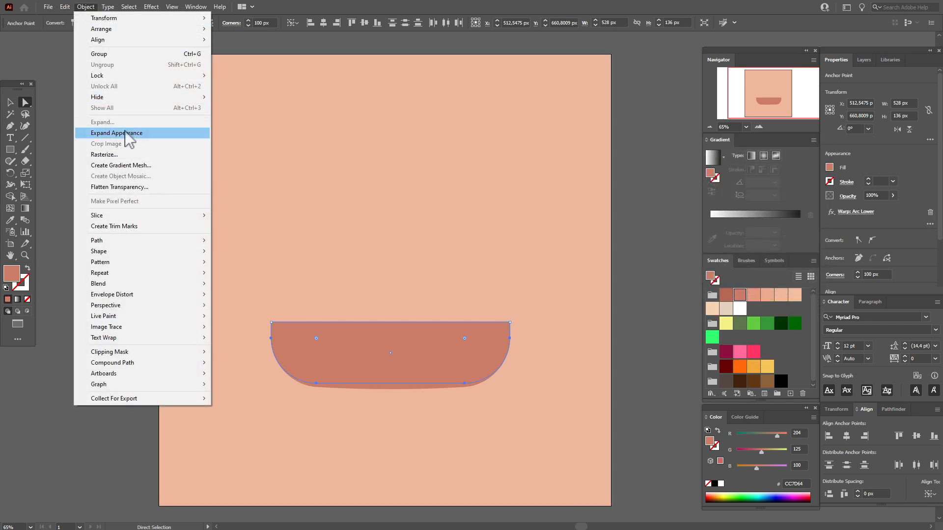
{"action": "left_click", "coordinate": [125, 131]}
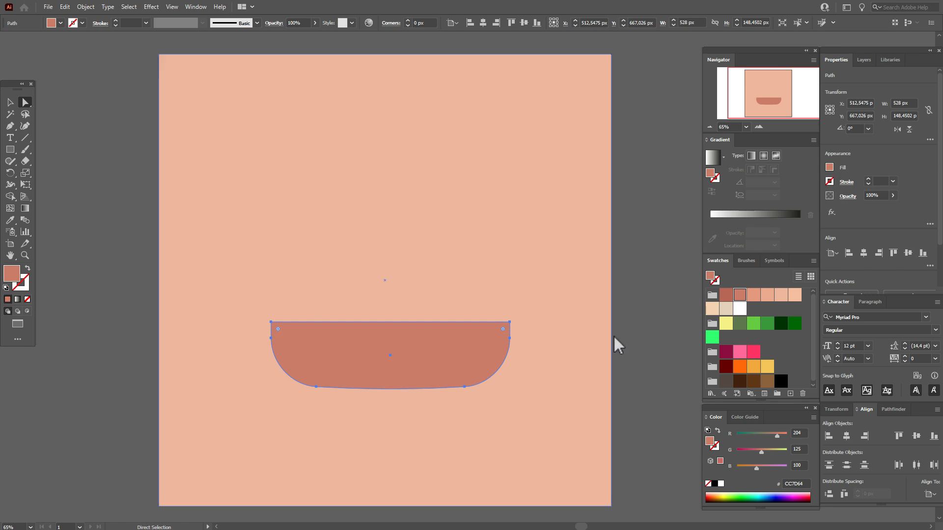
{"action": "left_click", "coordinate": [629, 312]}
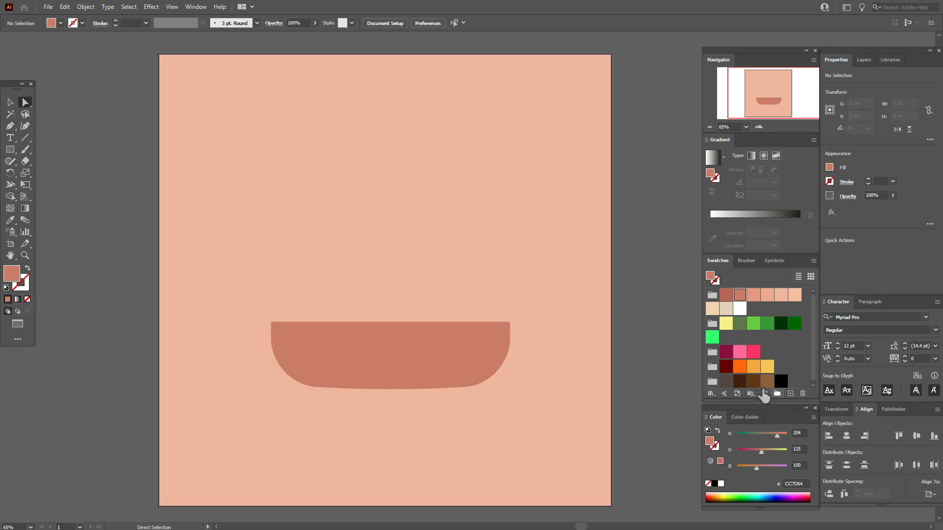
Draw a 577 × 53 px rectangle filled with dark brown 42210B and centre it directly above the warped shape, edges touching.
{"action": "left_click", "coordinate": [740, 381]}
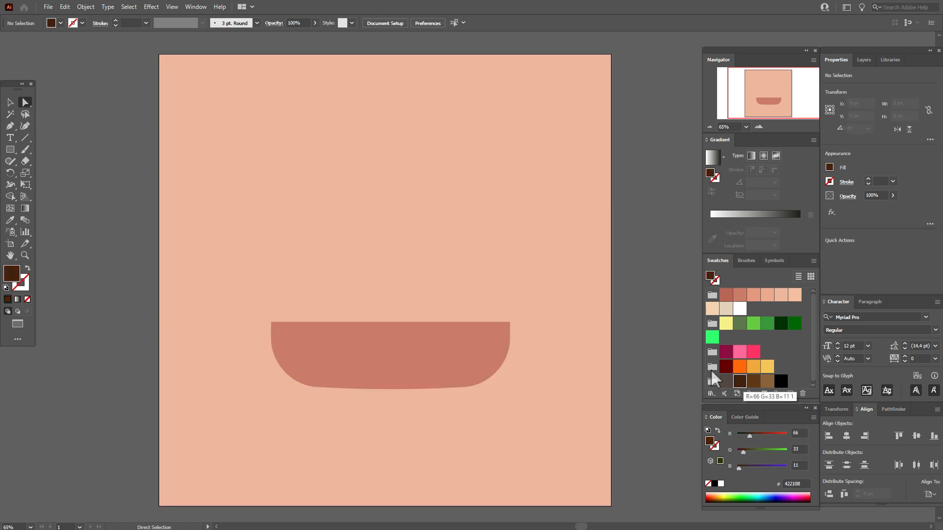
{"action": "left_click", "coordinate": [11, 151]}
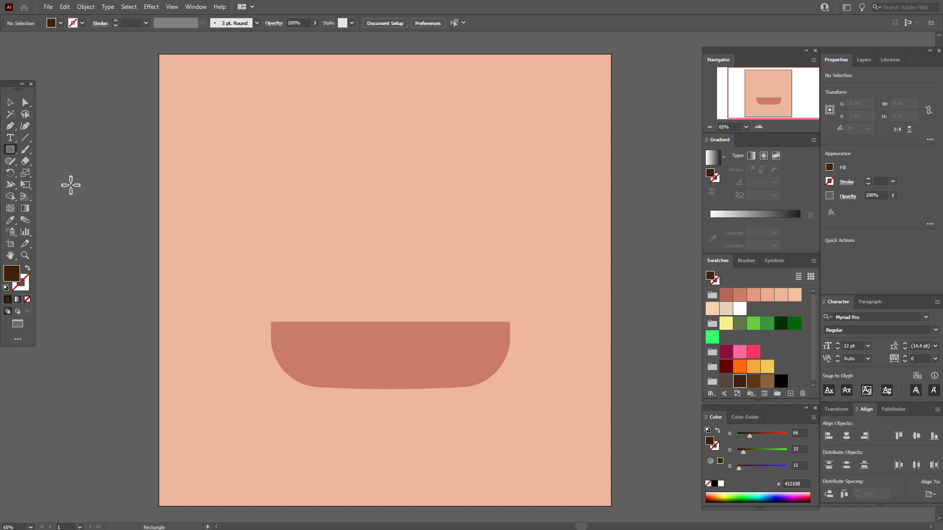
{"action": "left_click", "coordinate": [300, 255]}
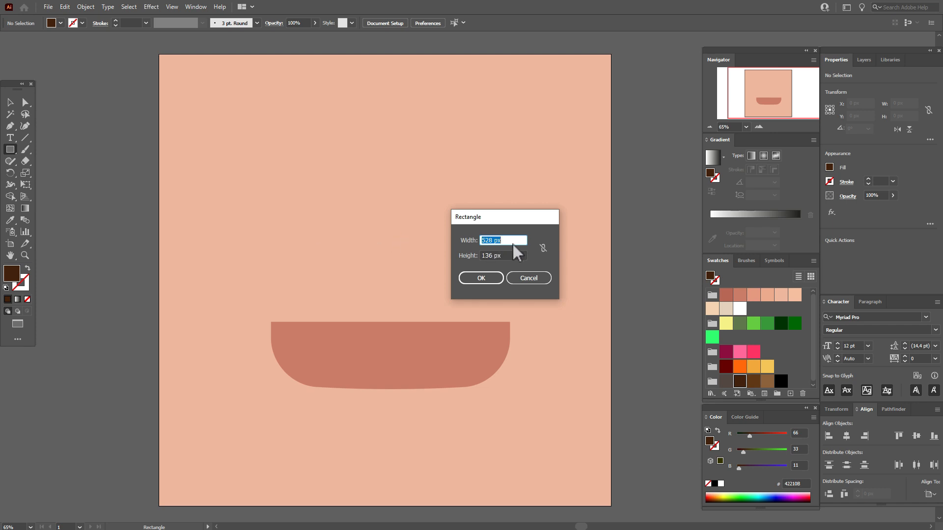
{"action": "type", "text": "577"}
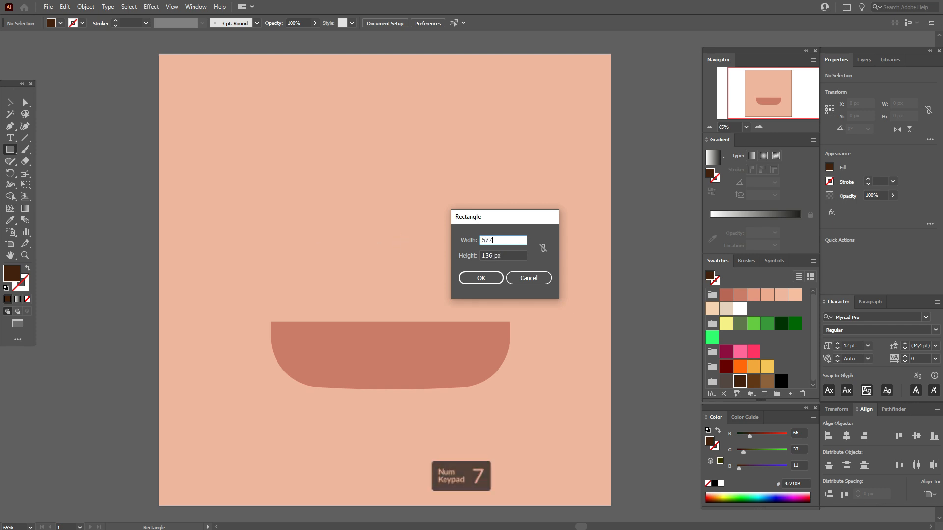
{"action": "key", "text": "Tab"}
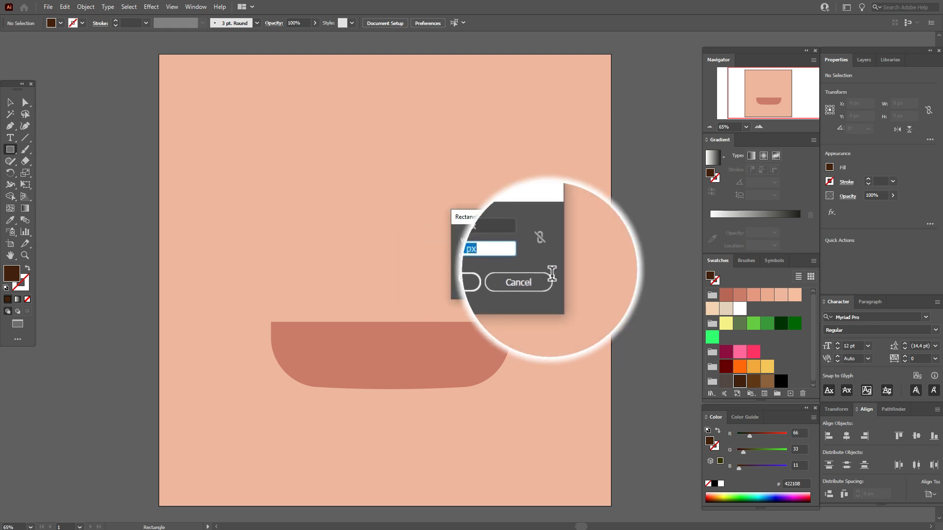
{"action": "type", "text": "53"}
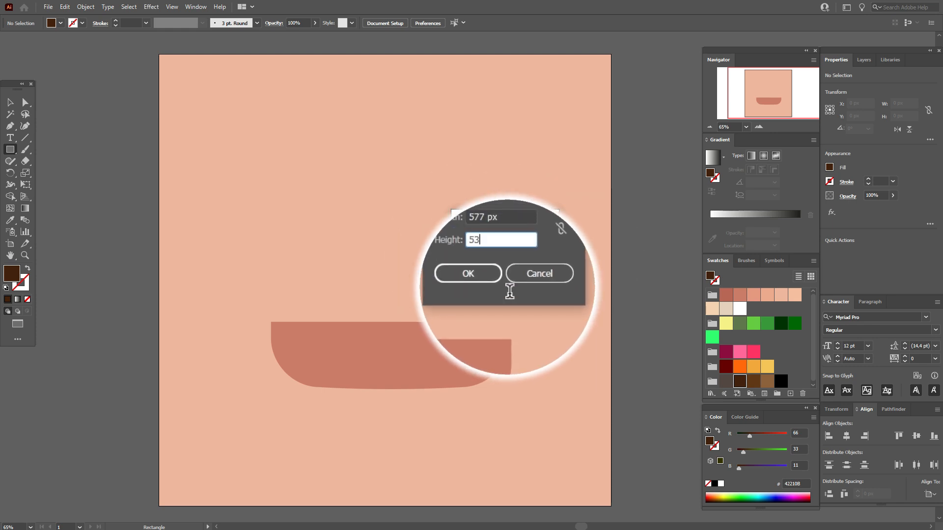
{"action": "left_click", "coordinate": [483, 282]}
{"action": "left_click", "coordinate": [10, 102]}
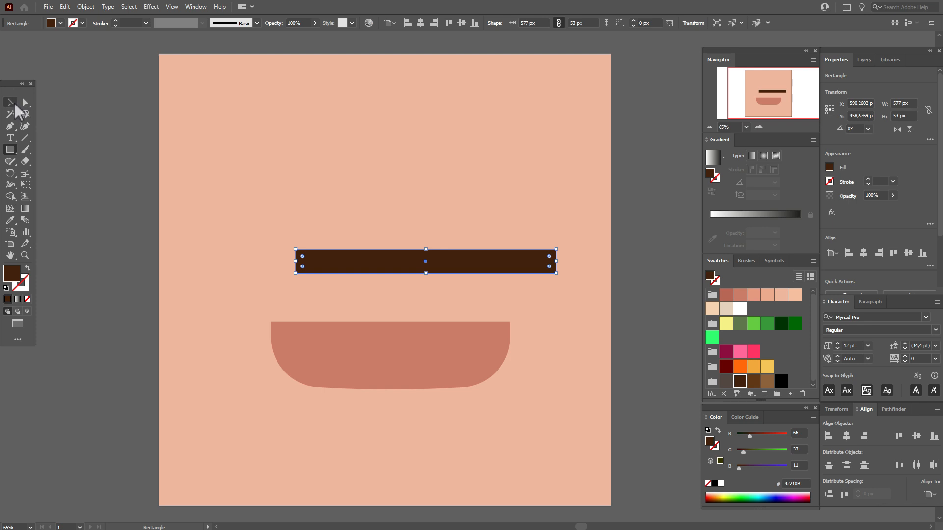
{"action": "left_click_drag", "start_coordinate": [475, 266], "coordinate": [435, 309]}
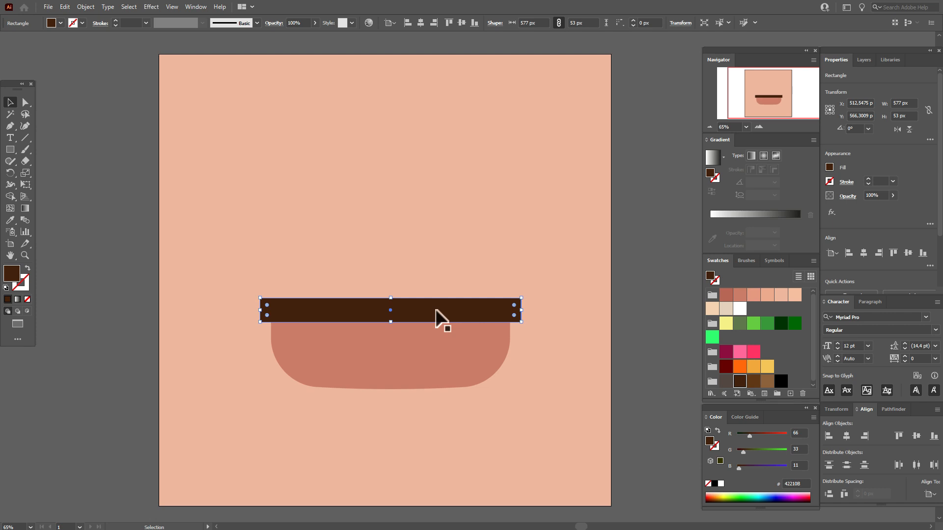
Round the dark brown bar's two bottom corners to about 40 px and move it down about 9 px over the shape below.
{"action": "left_click", "coordinate": [27, 104]}
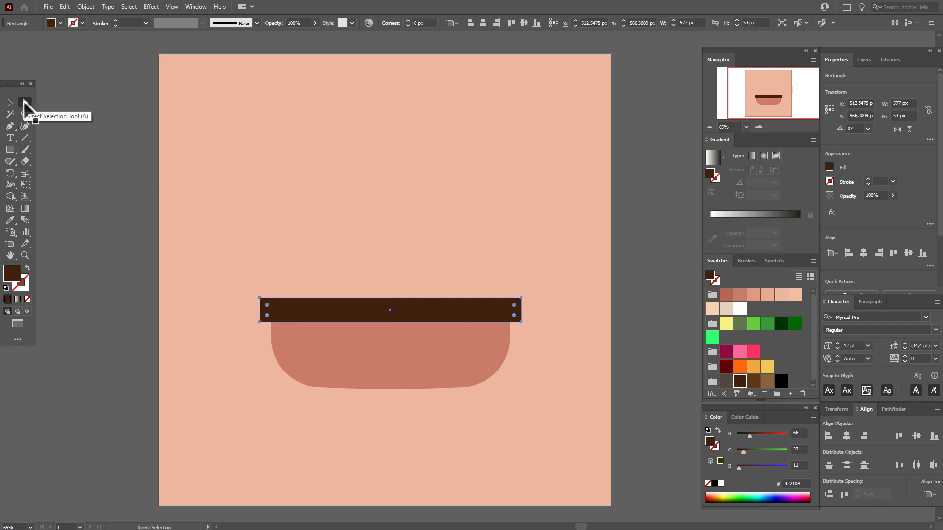
{"action": "left_click", "coordinate": [261, 320]}
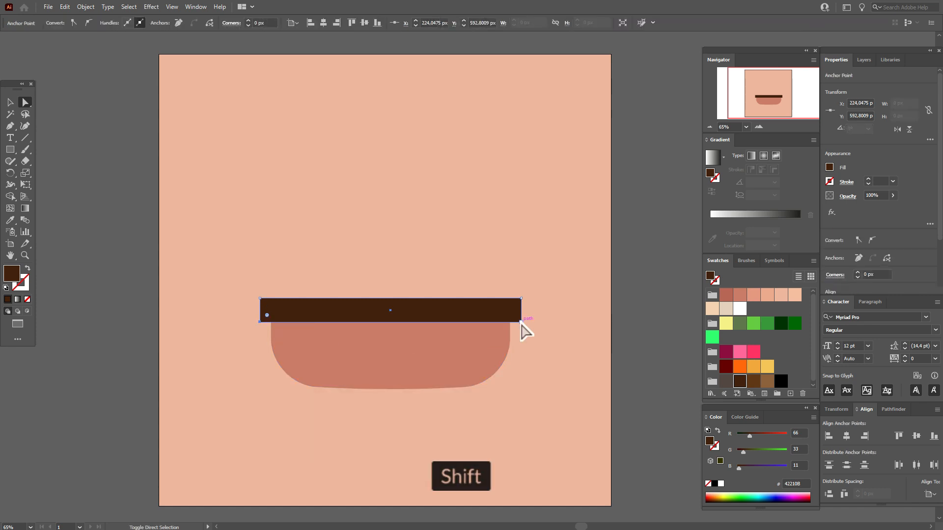
{"action": "left_click", "coordinate": [515, 324], "text": "shift"}
{"action": "mouse_move", "coordinate": [266, 316]}
{"action": "left_mouse_down"}
{"action": "mouse_move", "coordinate": [293, 305]}
{"action": "mouse_move", "coordinate": [284, 315]}
{"action": "left_mouse_up"}
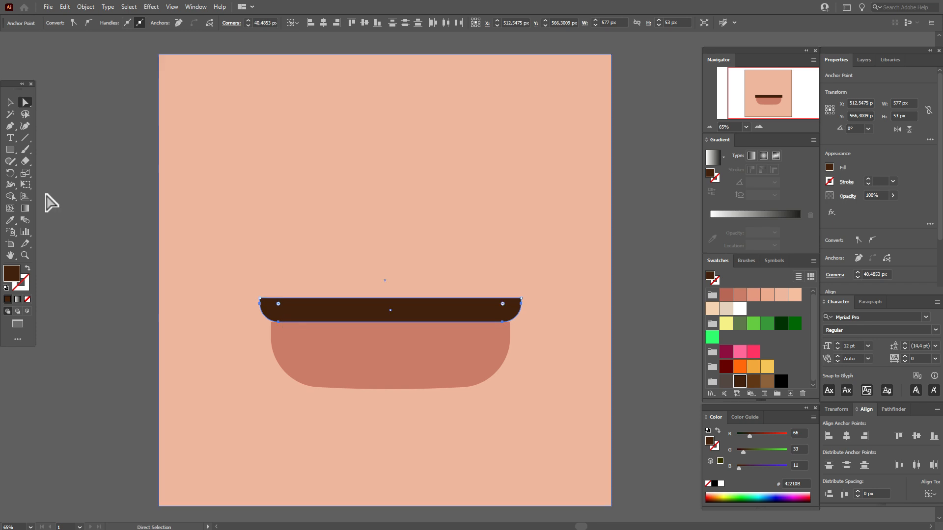
{"action": "left_click", "coordinate": [10, 102]}
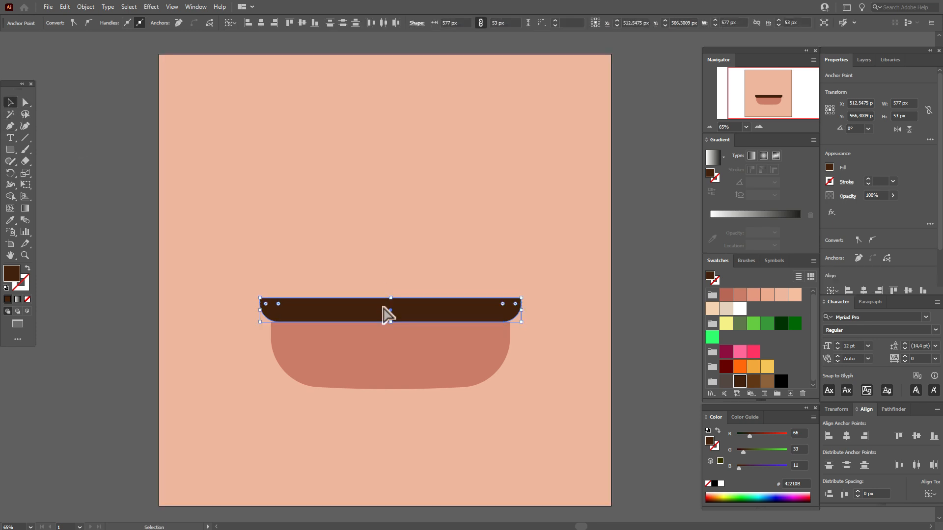
{"action": "left_click_drag", "start_coordinate": [383, 310], "coordinate": [383, 313]}
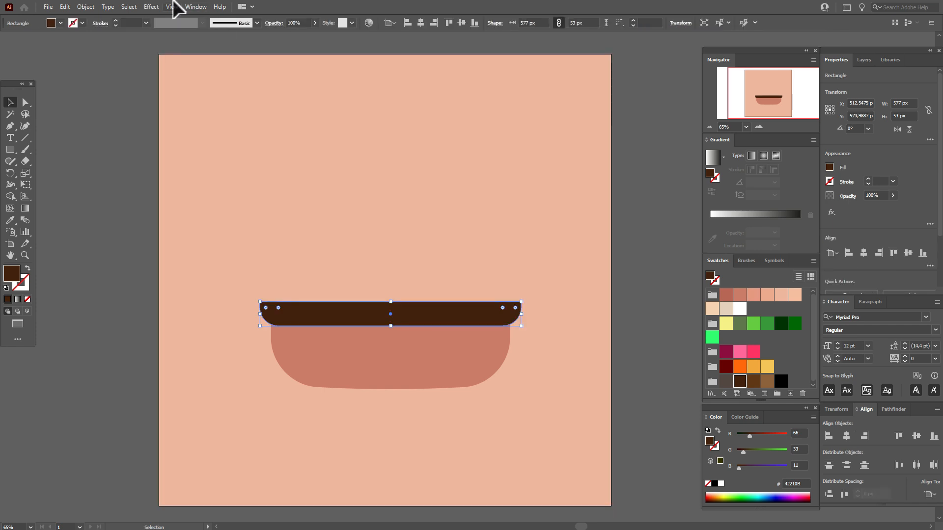
Apply a horizontal Bulge warp with a 7% bend to the dark brown bar.
{"action": "left_click", "coordinate": [151, 7]}
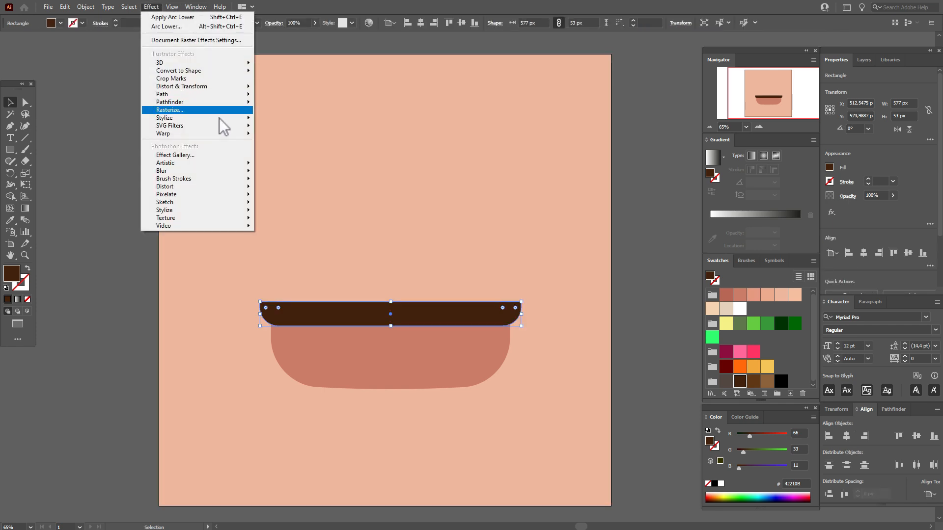
{"action": "mouse_move", "coordinate": [219, 134]}
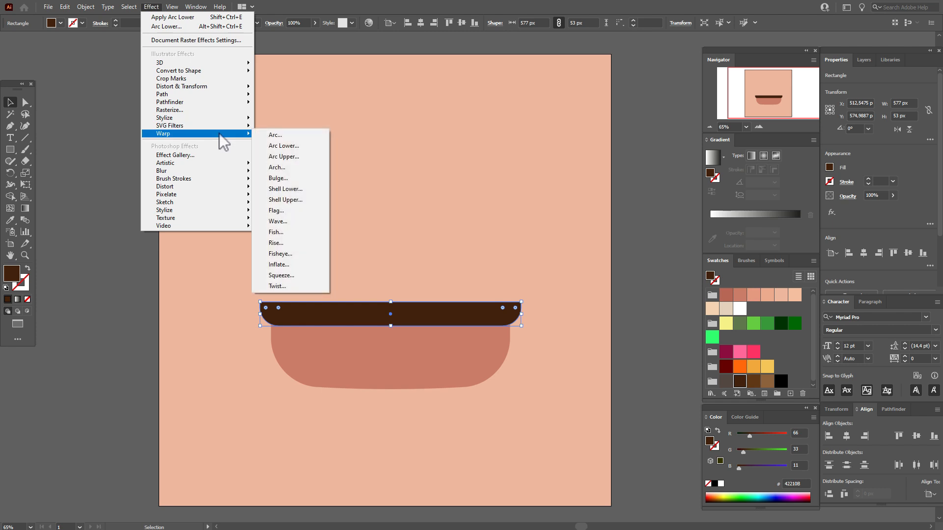
{"action": "left_click", "coordinate": [283, 177]}
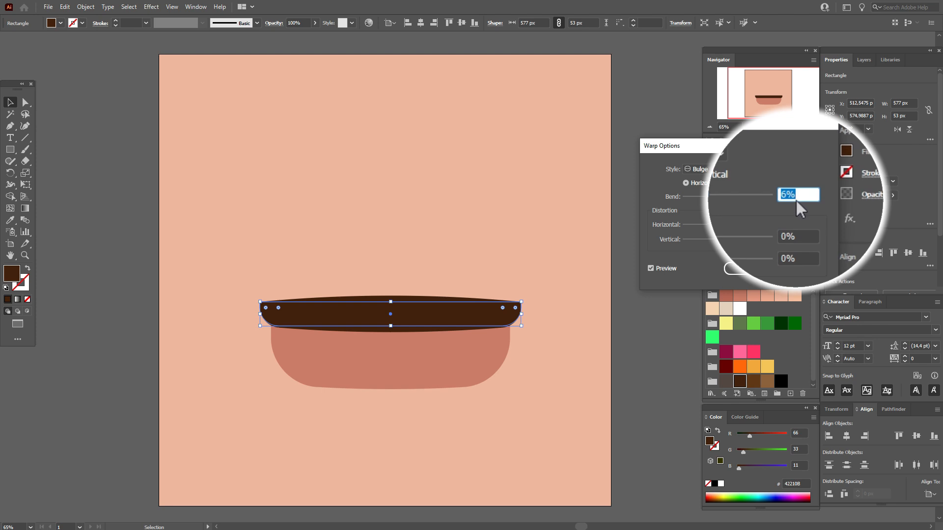
{"action": "type", "text": "7"}
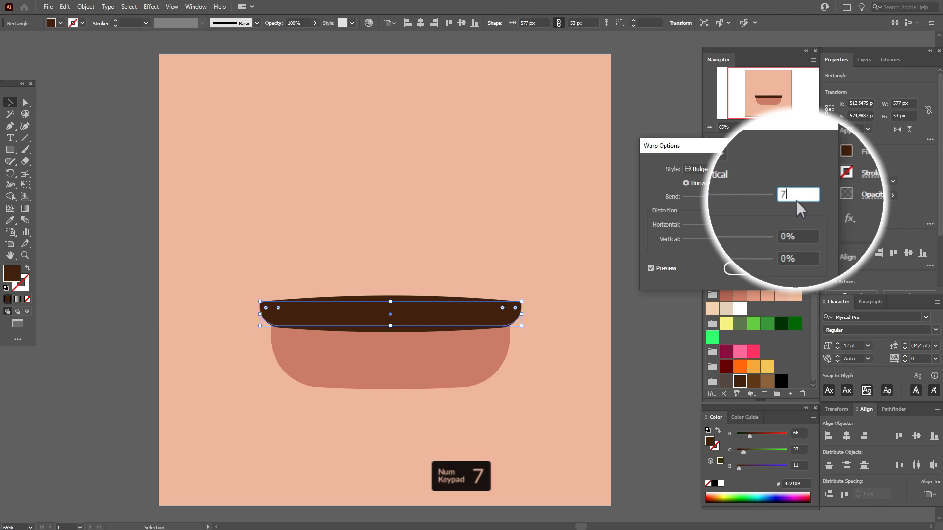
{"action": "left_click", "coordinate": [668, 269]}
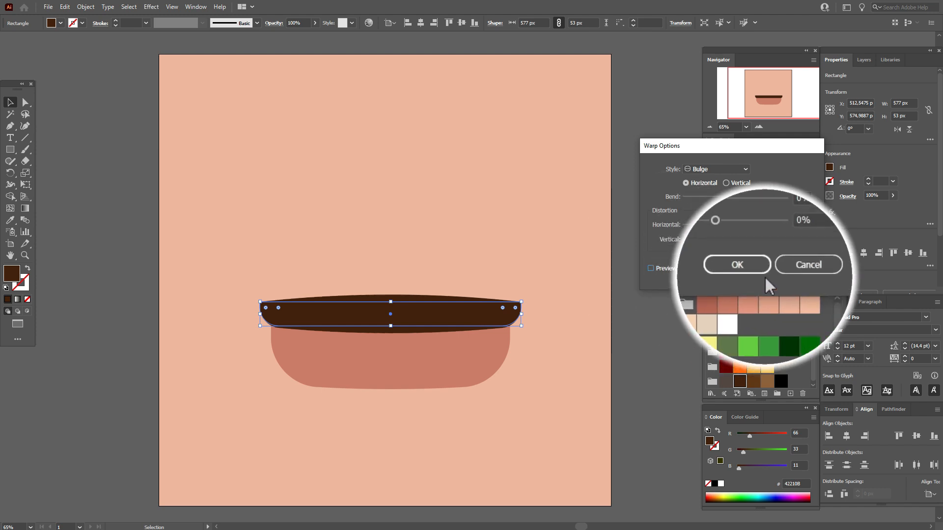
{"action": "left_click", "coordinate": [745, 267]}
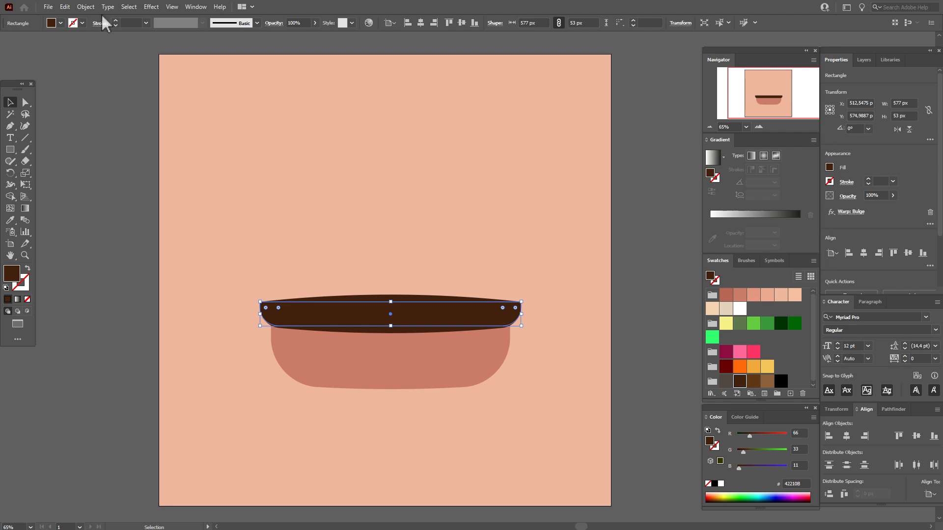
Expand the appearance of the bulged dark brown bar and deselect it.
{"action": "left_click", "coordinate": [85, 6]}
{"action": "left_click", "coordinate": [137, 132]}
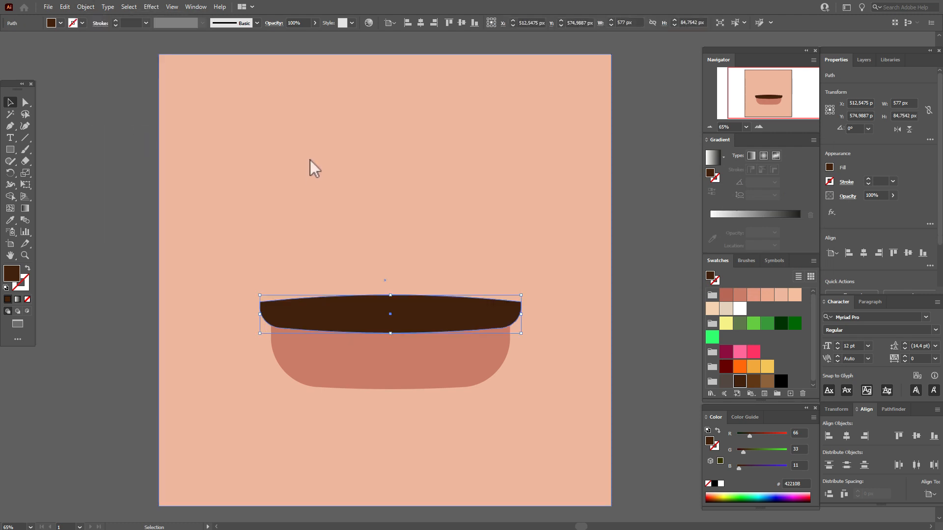
{"action": "left_click", "coordinate": [338, 185]}
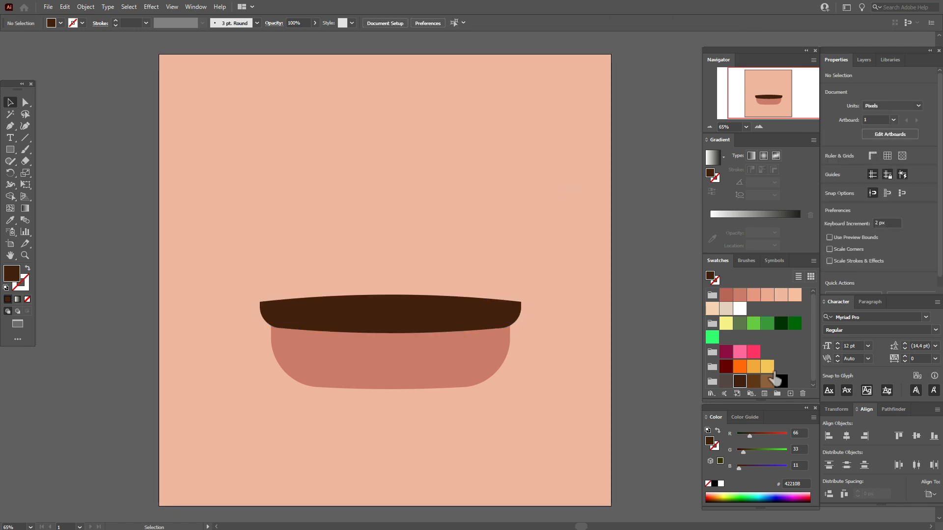
With the Pen tool and orange F2A830 fill, draw an arched lower edge from the bar's centre past its left end, plus a short vertical left edge.
{"action": "left_click", "coordinate": [753, 367]}
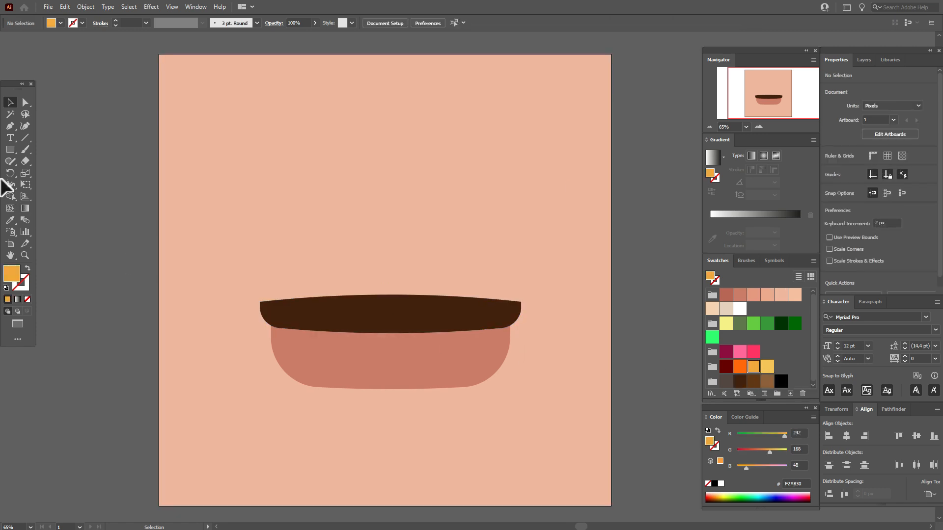
{"action": "left_click", "coordinate": [9, 129]}
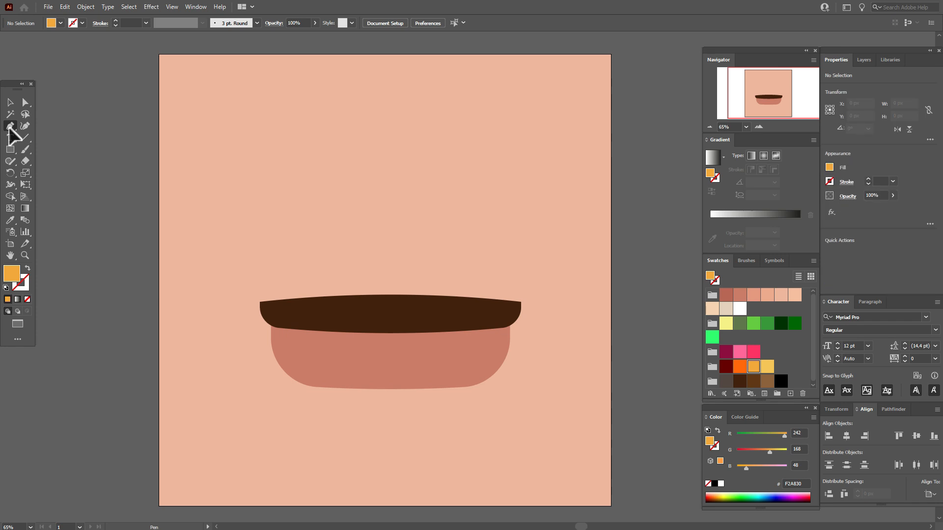
{"action": "left_click", "coordinate": [390, 324]}
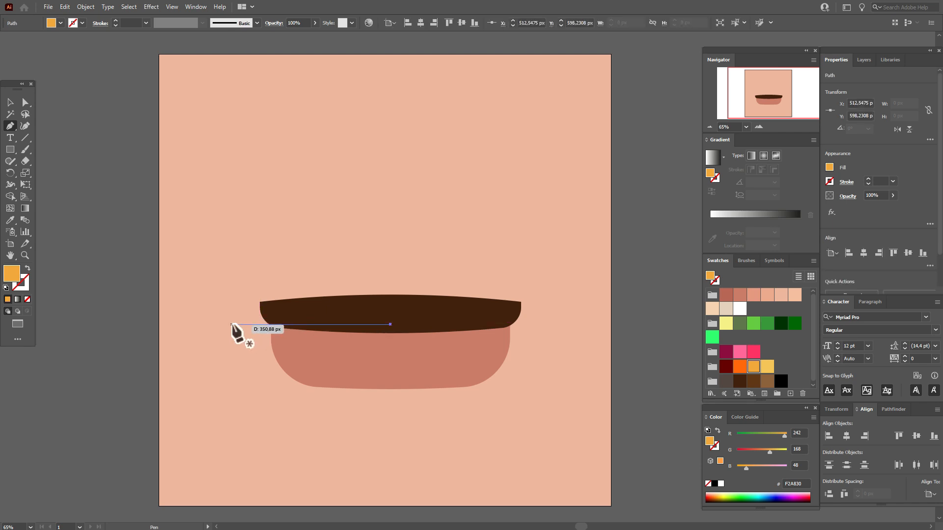
{"action": "left_click_drag", "start_coordinate": [232, 324], "coordinate": [145, 363]}
{"action": "left_click", "coordinate": [232, 324]}
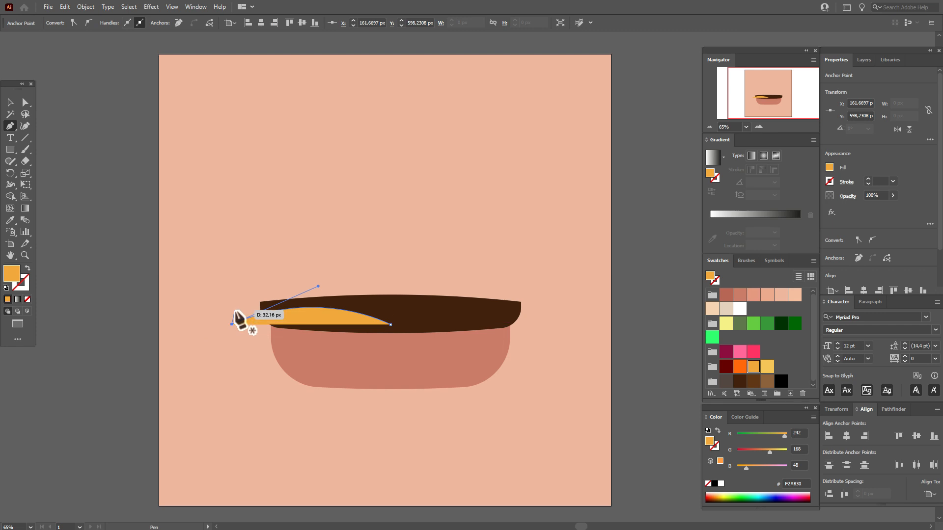
{"action": "left_click_drag", "start_coordinate": [232, 306], "coordinate": [231, 303]}
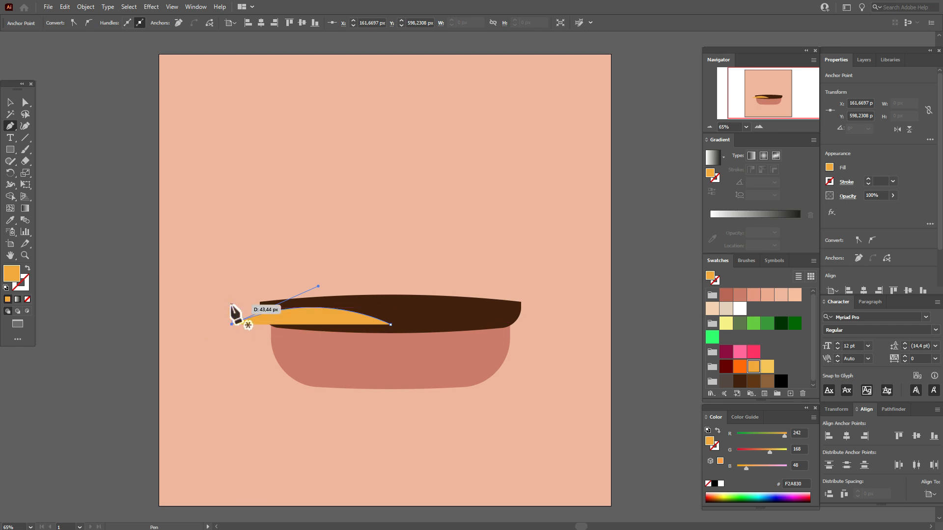
{"action": "left_click", "coordinate": [232, 304]}
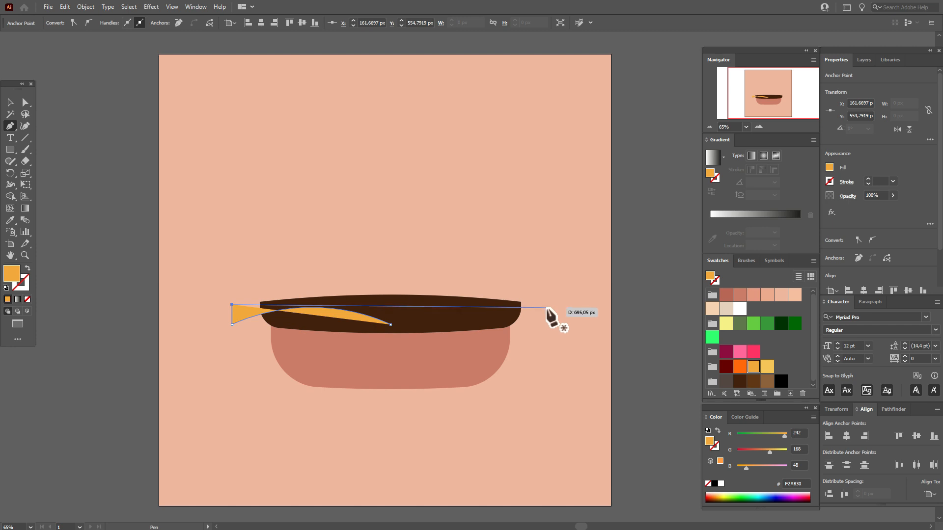
Add a wide arched top edge and short right edge to the orange path, and close it with a mirrored lower arch at the centre point.
{"action": "left_click_drag", "start_coordinate": [546, 308], "coordinate": [725, 421]}
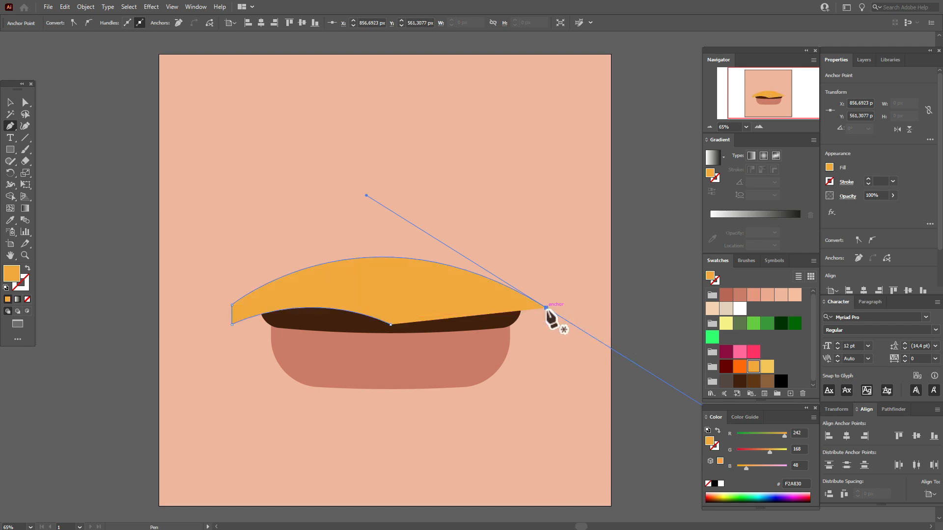
{"action": "left_click", "coordinate": [546, 307]}
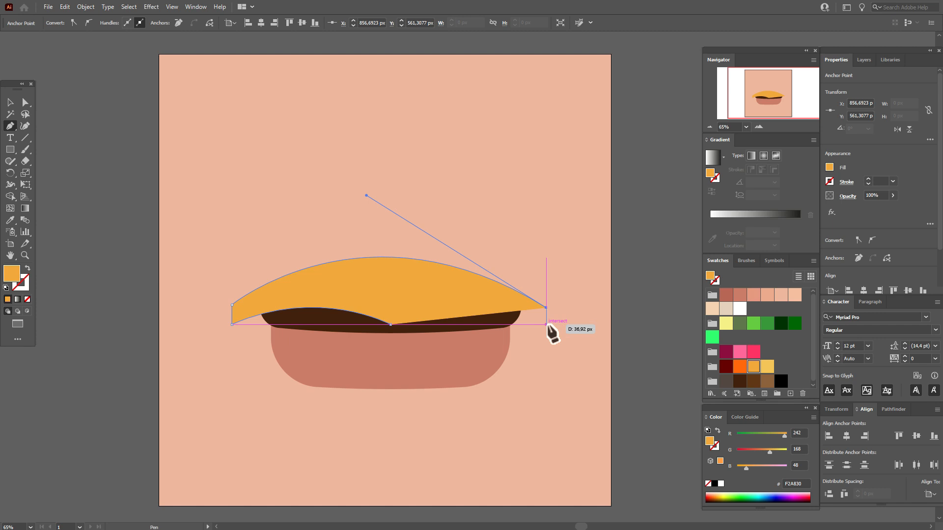
{"action": "left_click", "coordinate": [547, 324]}
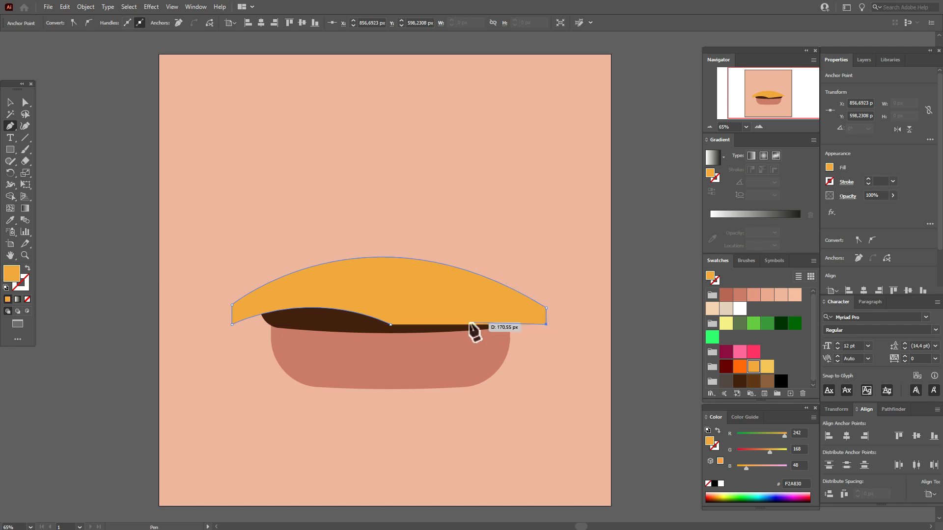
{"action": "left_click_drag", "start_coordinate": [391, 324], "coordinate": [360, 385]}
{"action": "left_click_drag", "start_coordinate": [347, 361], "coordinate": [327, 366]}
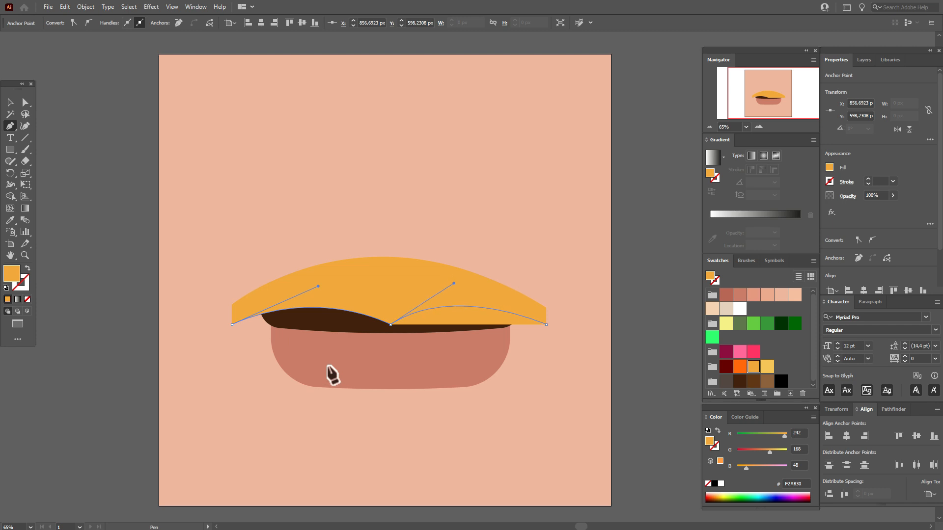
{"action": "left_click_drag", "start_coordinate": [331, 375], "coordinate": [330, 375]}
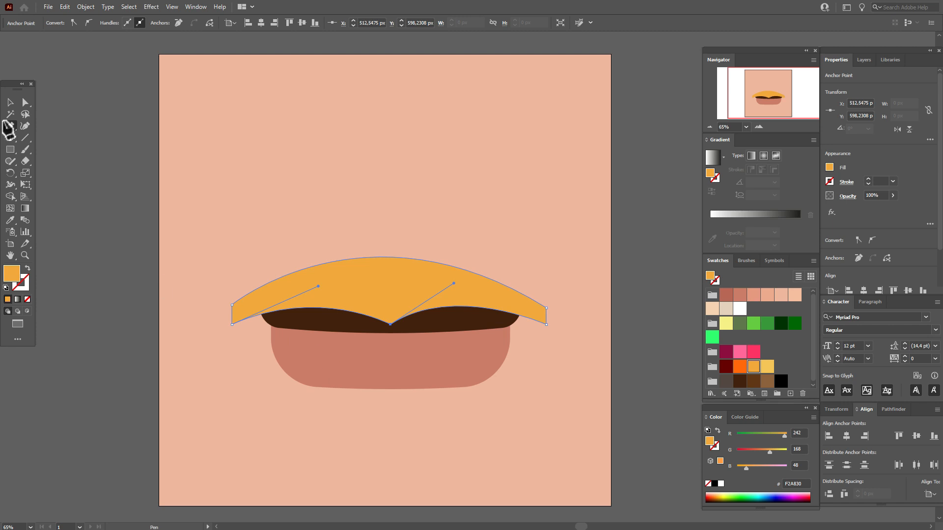
Round the corners at both outer ends of the orange shape, using a radius of about 22 px on the left end.
{"action": "left_click", "coordinate": [25, 102]}
{"action": "left_click", "coordinate": [128, 207]}
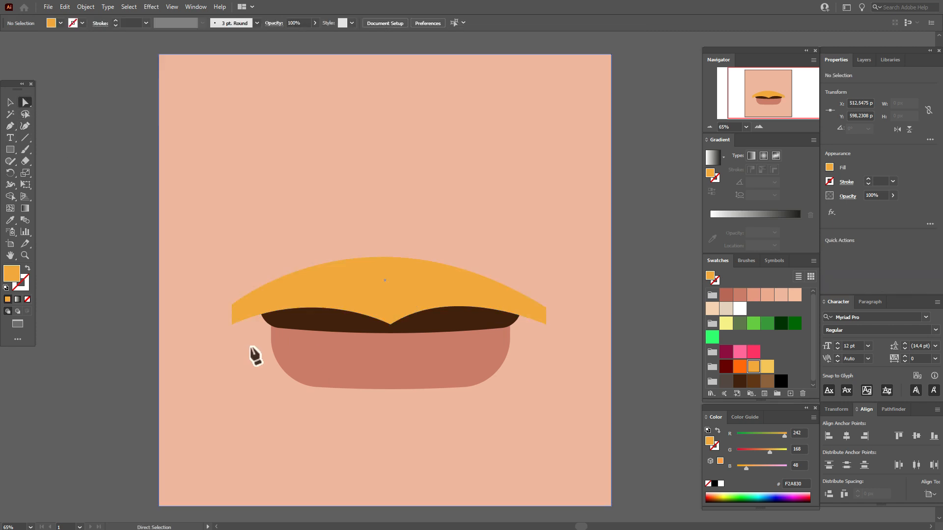
{"action": "left_click", "coordinate": [234, 308]}
{"action": "left_click", "coordinate": [232, 324], "text": "shift"}
{"action": "left_click_drag", "start_coordinate": [238, 317], "coordinate": [294, 331]}
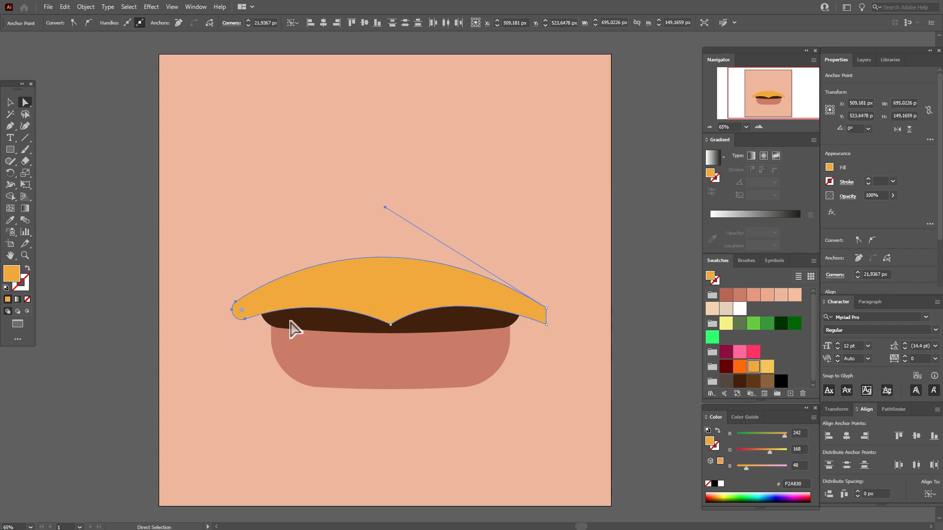
{"action": "left_click", "coordinate": [542, 318], "text": "shift"}
{"action": "left_click_drag", "start_coordinate": [539, 315], "coordinate": [515, 320]}
Slightly round the pointed tip at the middle of the orange shape's lower edge and deselect the shape.
{"action": "left_click", "coordinate": [390, 325]}
{"action": "mouse_move", "coordinate": [391, 322]}
{"action": "left_mouse_down"}
{"action": "mouse_move", "coordinate": [396, 305]}
{"action": "mouse_move", "coordinate": [397, 317]}
{"action": "left_mouse_up"}
{"action": "left_click", "coordinate": [634, 323]}
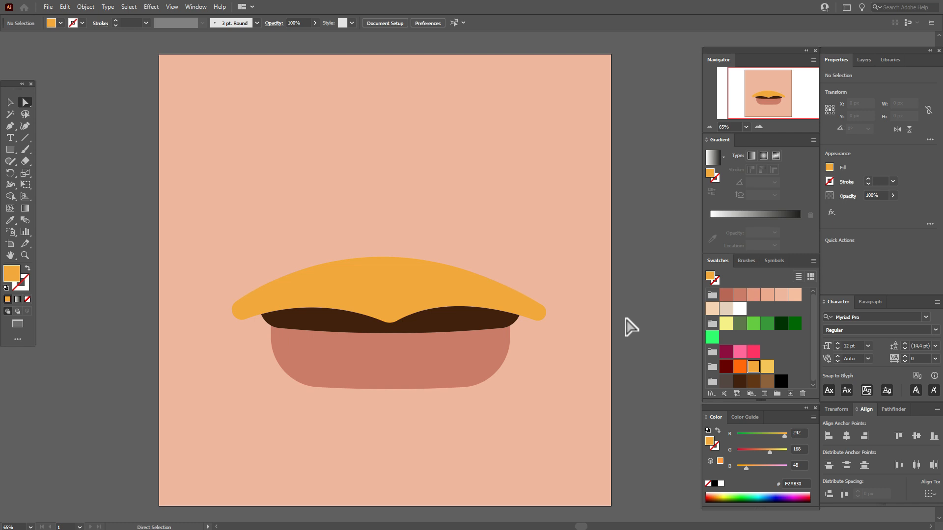
Draw a 562 × 58 px rectangle filled with green 66CC33 and place it over the top of the orange shape, centred horizontally on the artboard.
{"action": "left_click", "coordinate": [756, 325]}
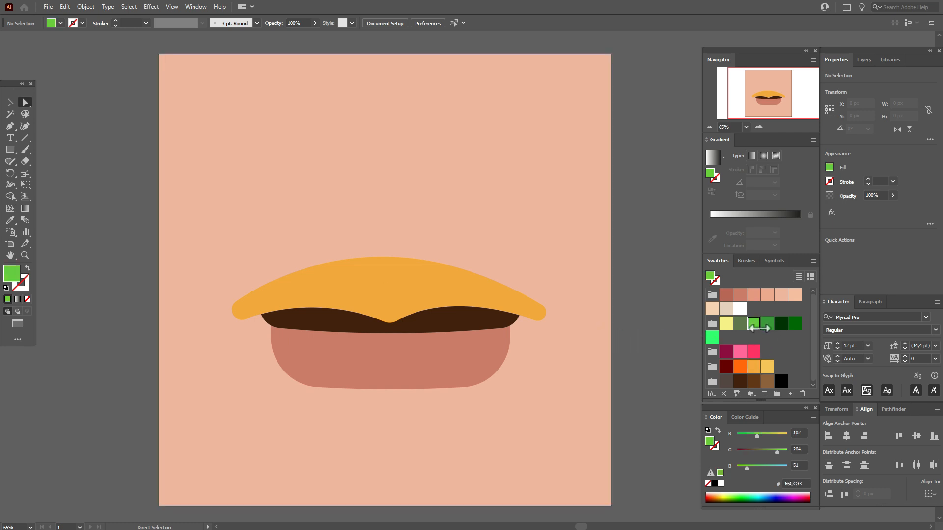
{"action": "left_click", "coordinate": [14, 153]}
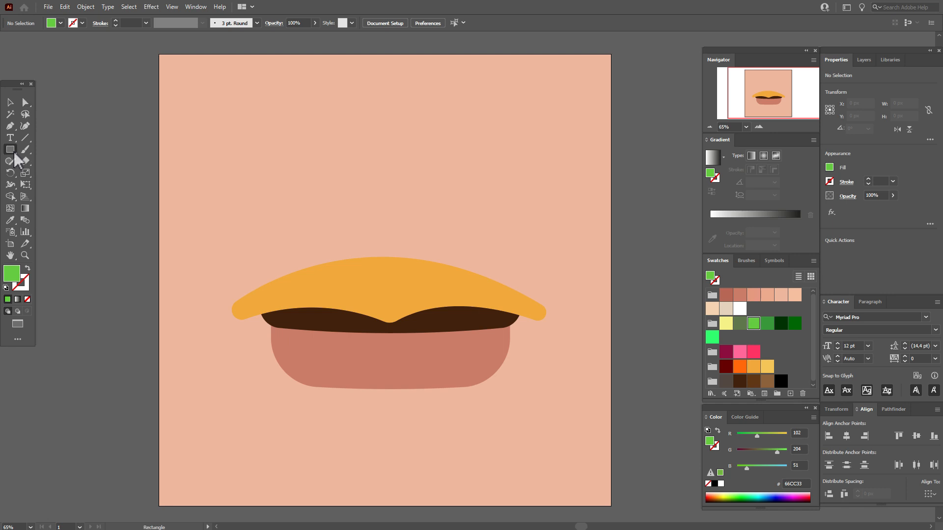
{"action": "left_click", "coordinate": [360, 211]}
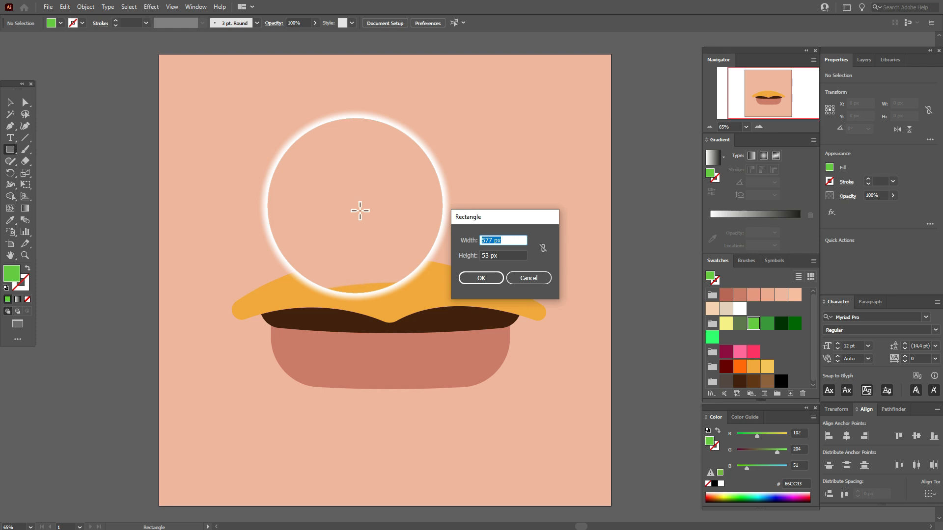
{"action": "type", "text": "5"}
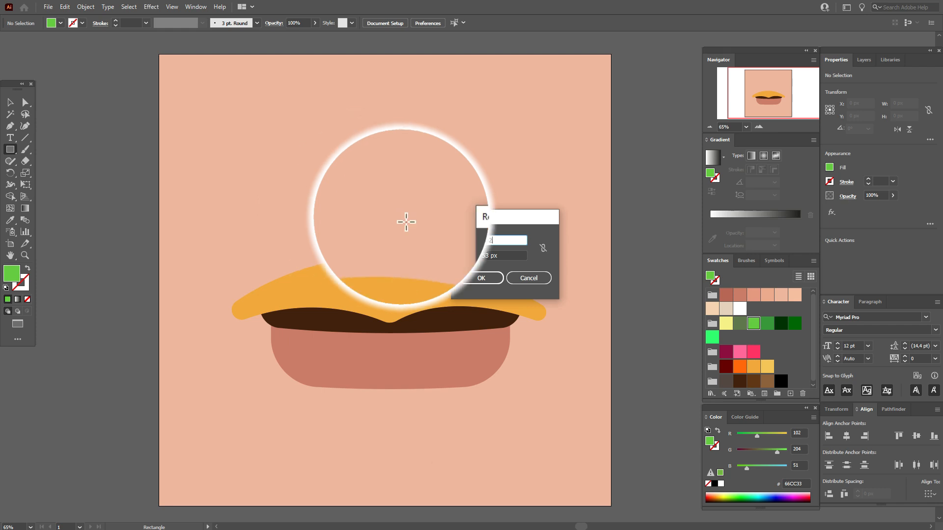
{"action": "type", "text": "62"}
{"action": "key", "text": "Tab"}
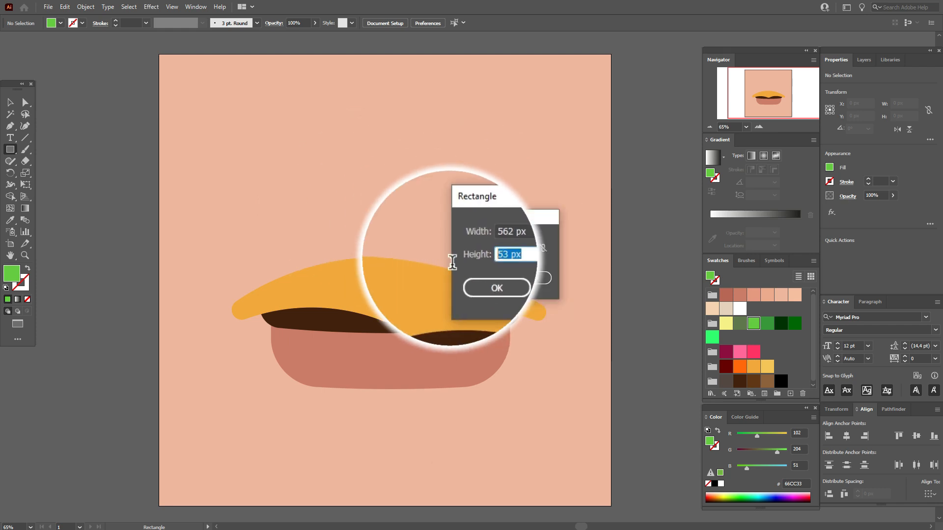
{"action": "type", "text": "58"}
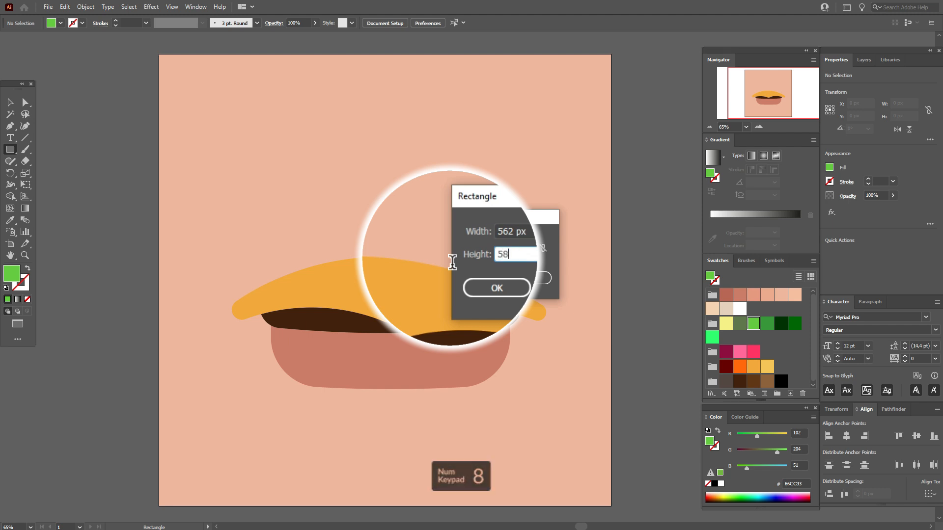
{"action": "key", "text": "Return"}
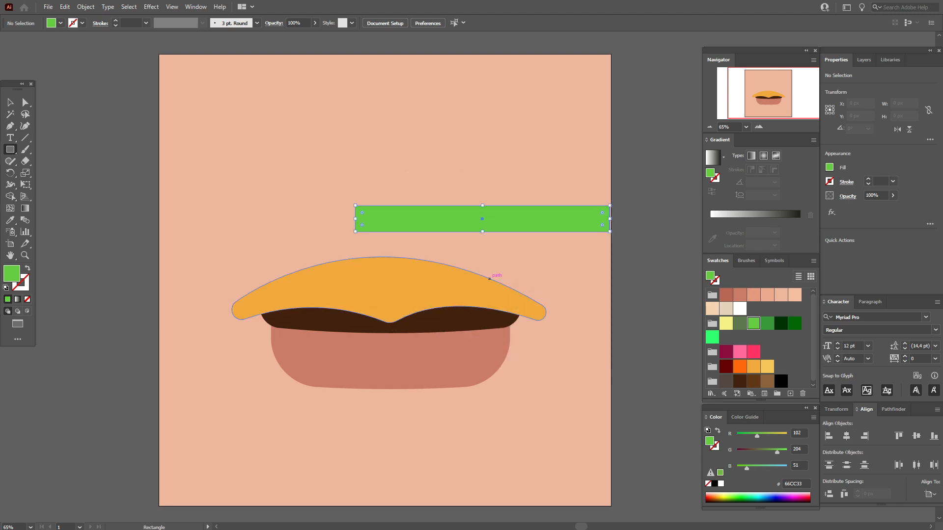
{"action": "left_click", "coordinate": [10, 104]}
{"action": "left_click_drag", "start_coordinate": [529, 217], "coordinate": [432, 269]}
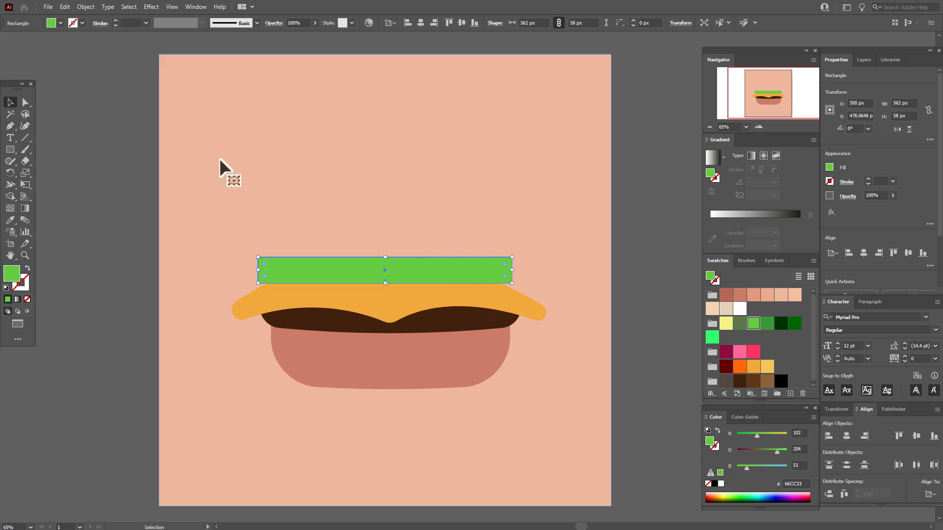
Round the green rectangle's two bottom corners to about 48 px.
{"action": "left_click", "coordinate": [25, 102]}
{"action": "left_click", "coordinate": [258, 284]}
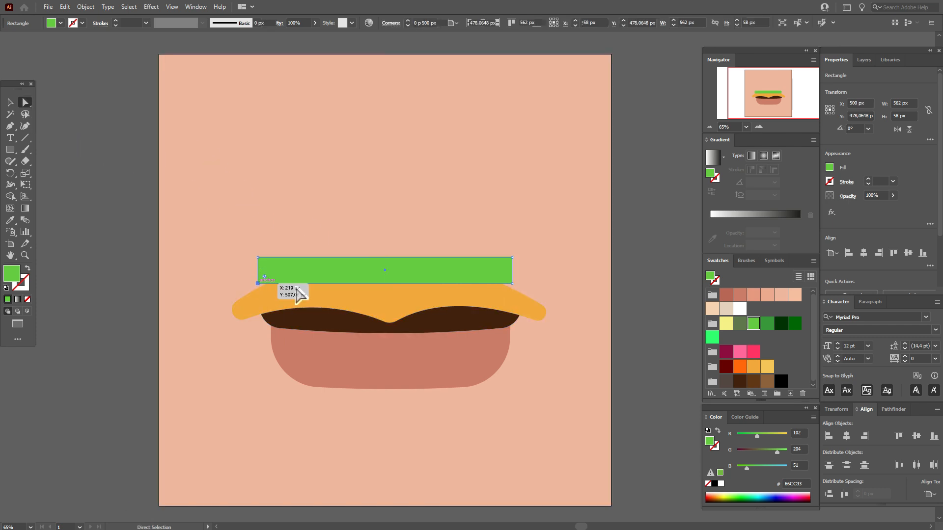
{"action": "left_click", "coordinate": [512, 283], "text": "shift"}
{"action": "left_click_drag", "start_coordinate": [266, 277], "coordinate": [289, 273]}
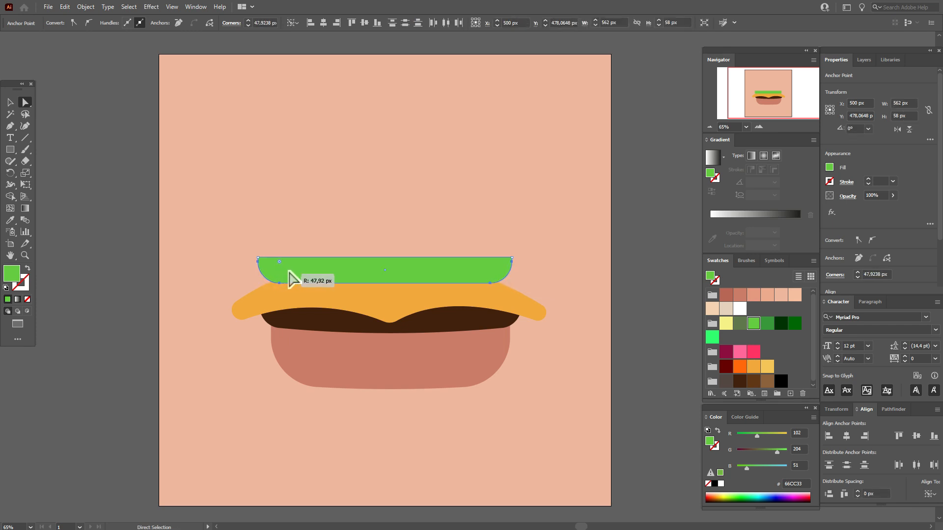
Round the green shape's two top corners to about 10 px and deselect it.
{"action": "left_click", "coordinate": [258, 257]}
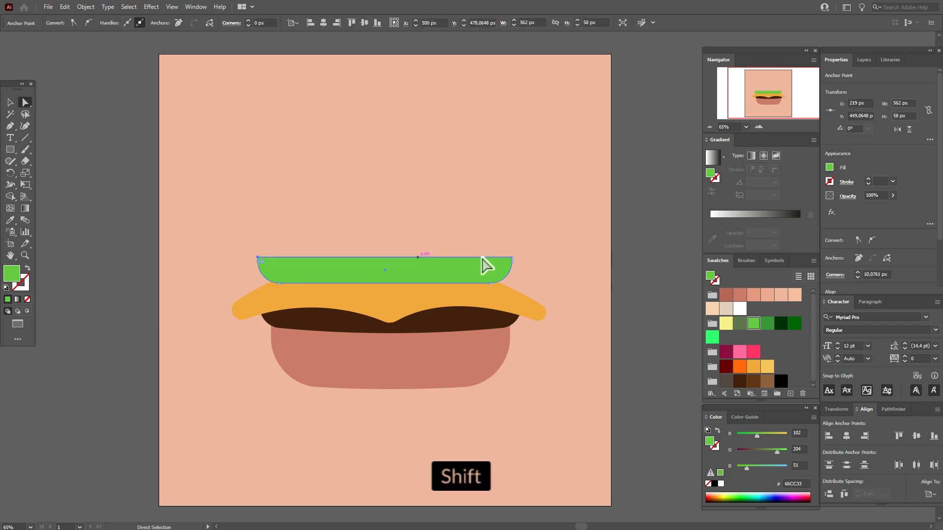
{"action": "left_click", "coordinate": [512, 257], "text": "shift"}
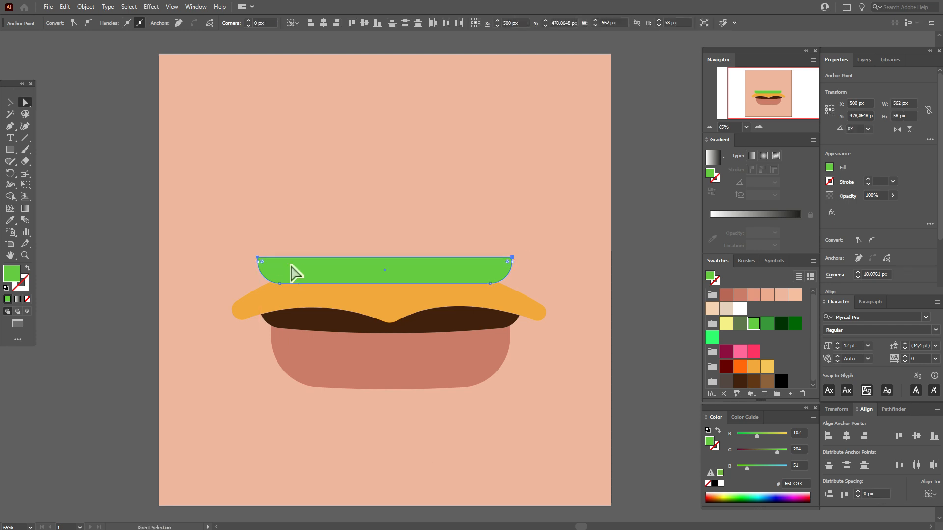
{"action": "left_click_drag", "start_coordinate": [262, 262], "coordinate": [280, 272]}
{"action": "left_click", "coordinate": [135, 260]}
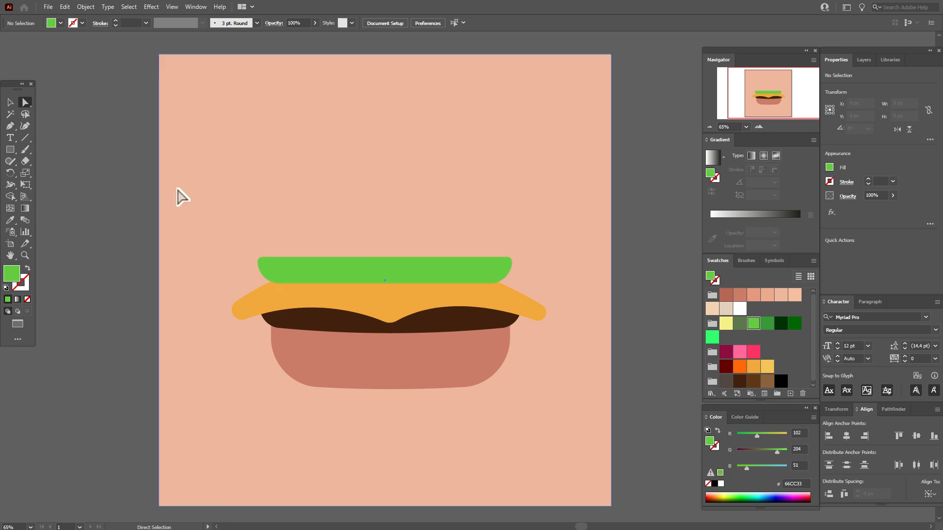
Apply a horizontal Arc Lower warp with a 7% bend to the green shape, then expand its appearance and deselect it.
{"action": "left_click", "coordinate": [10, 102]}
{"action": "left_click", "coordinate": [444, 282]}
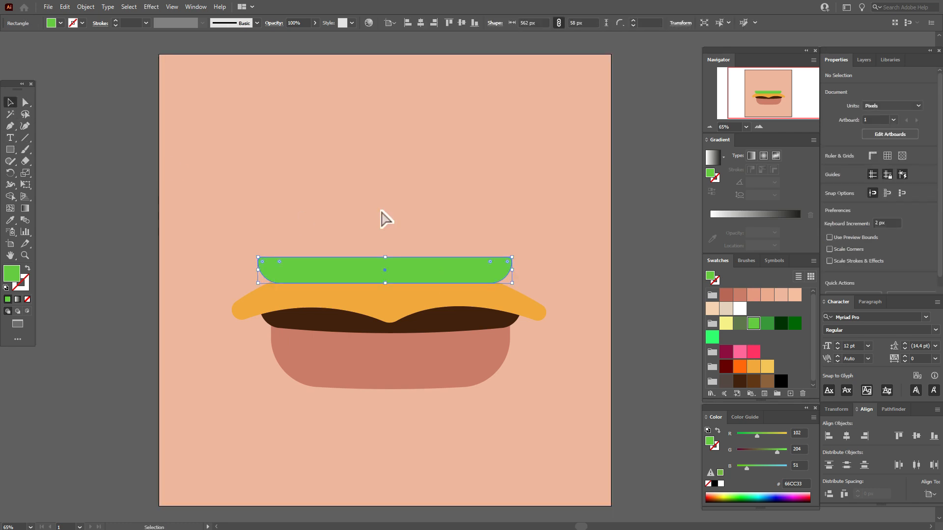
{"action": "left_click", "coordinate": [151, 7]}
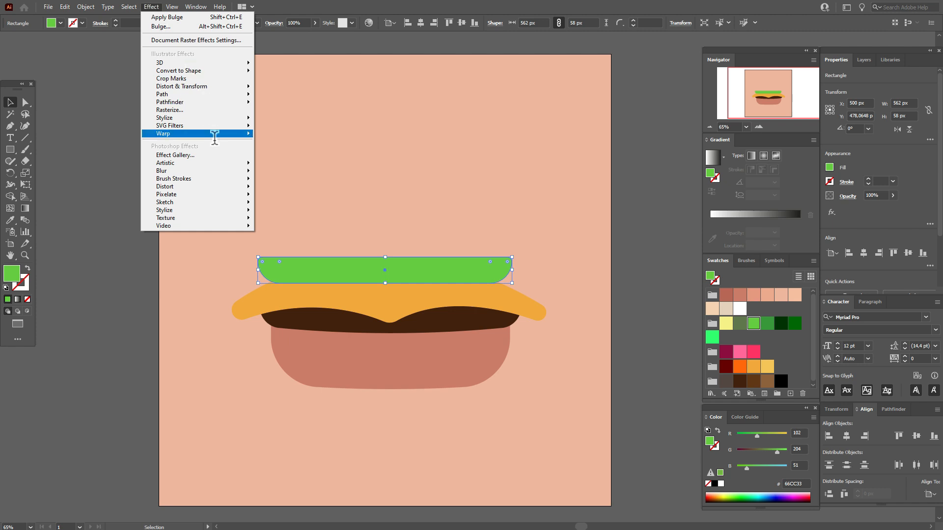
{"action": "mouse_move", "coordinate": [214, 134]}
{"action": "left_click", "coordinate": [308, 148]}
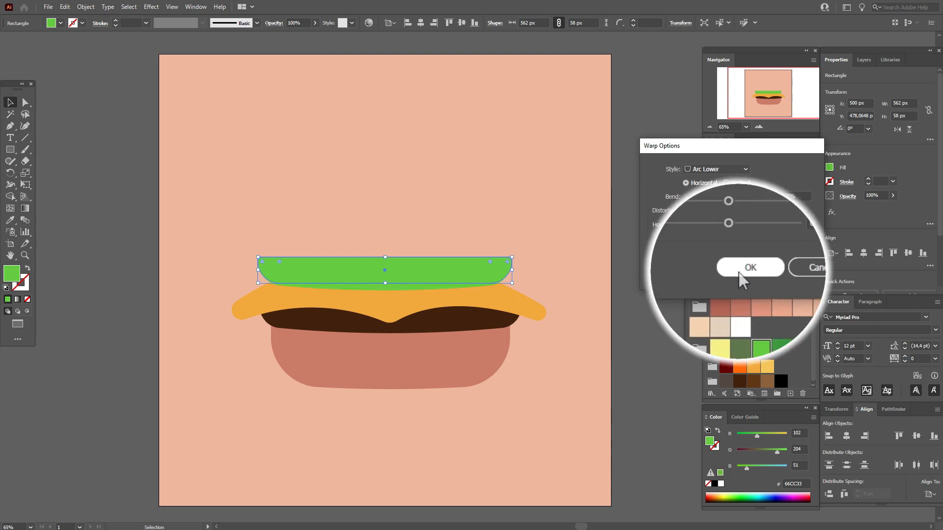
{"action": "left_click", "coordinate": [740, 270]}
{"action": "left_click", "coordinate": [86, 7]}
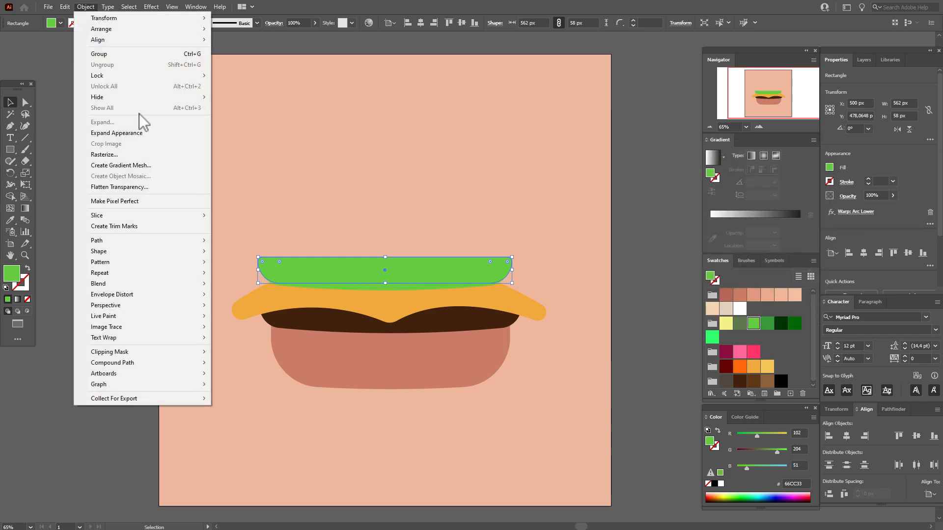
{"action": "left_click", "coordinate": [144, 137]}
{"action": "left_click", "coordinate": [137, 143]}
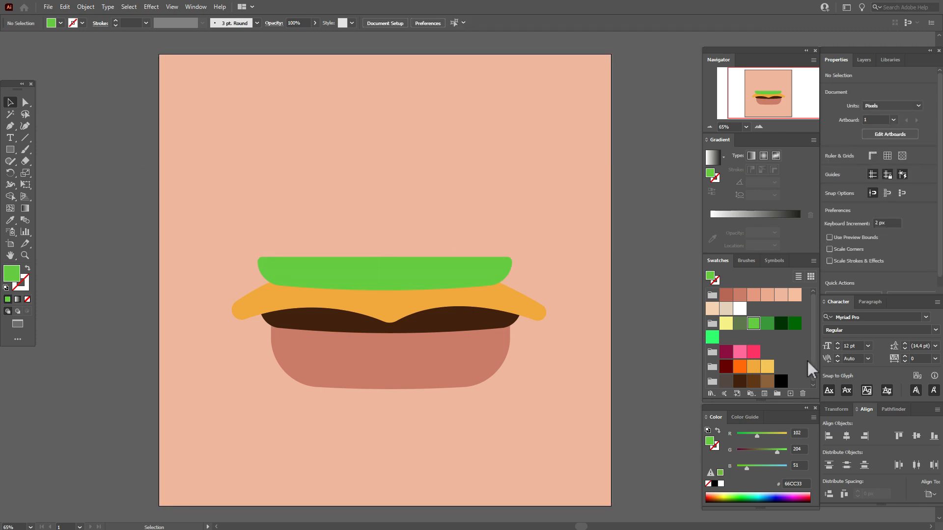
Draw a 270 × 27 px rectangle filled with pink FF3366 and place it over the green shape's left half, ending at the artboard's centre.
{"action": "left_click", "coordinate": [753, 353]}
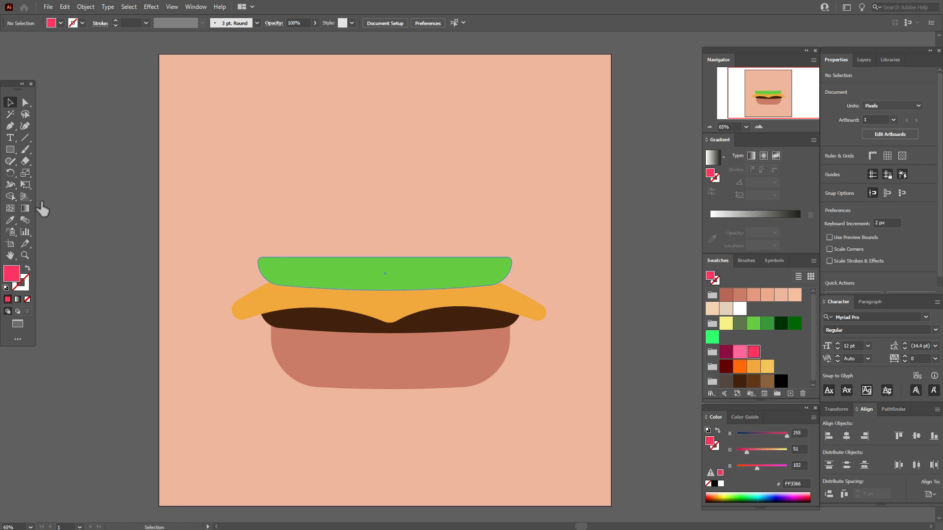
{"action": "left_click", "coordinate": [10, 149]}
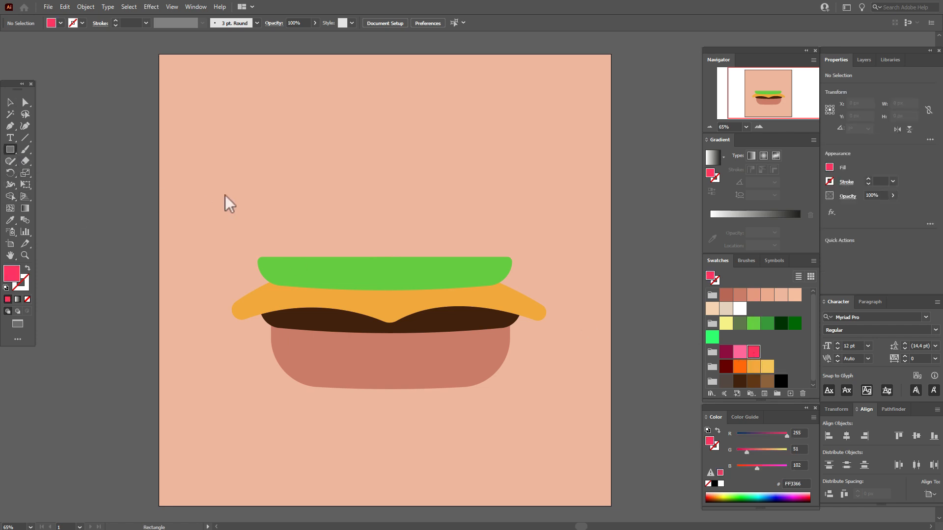
{"action": "left_click", "coordinate": [225, 195]}
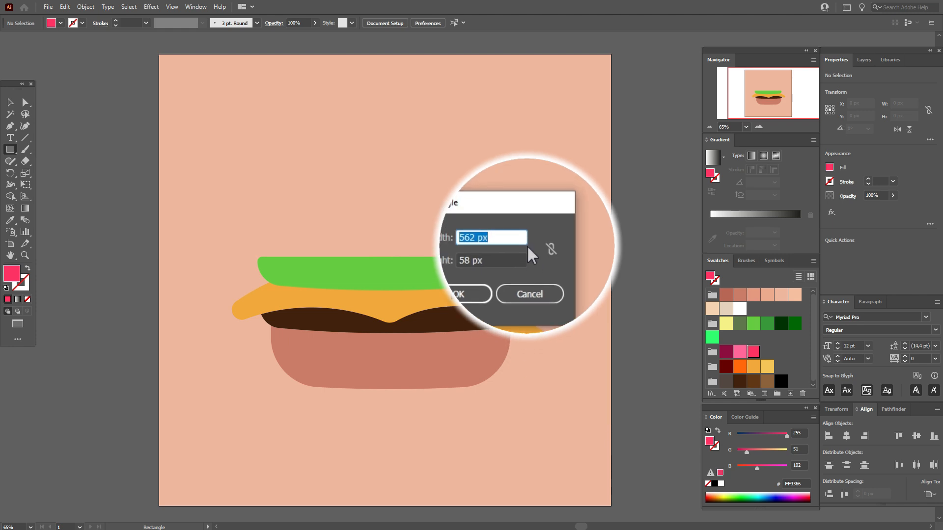
{"action": "type", "text": "270"}
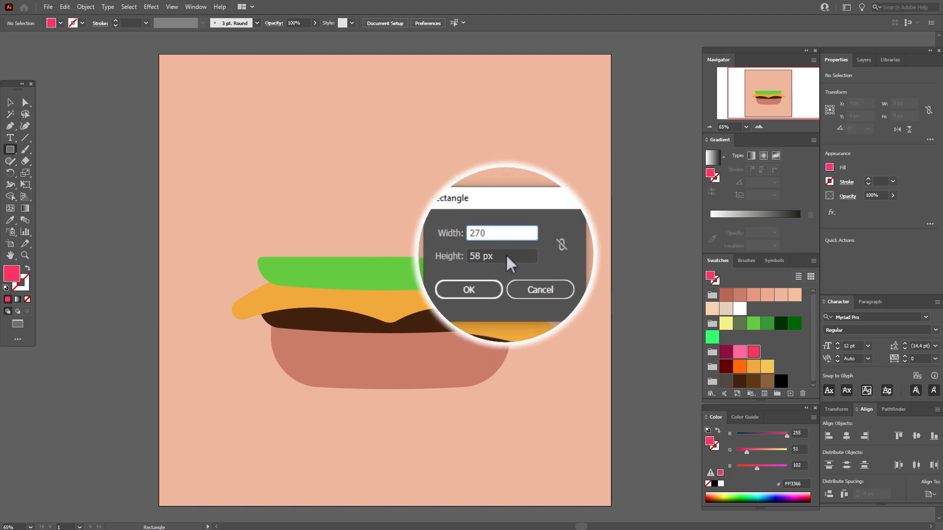
{"action": "key", "text": "Tab"}
{"action": "type", "text": "27"}
{"action": "left_click", "coordinate": [481, 281]}
{"action": "key", "text": "v"}
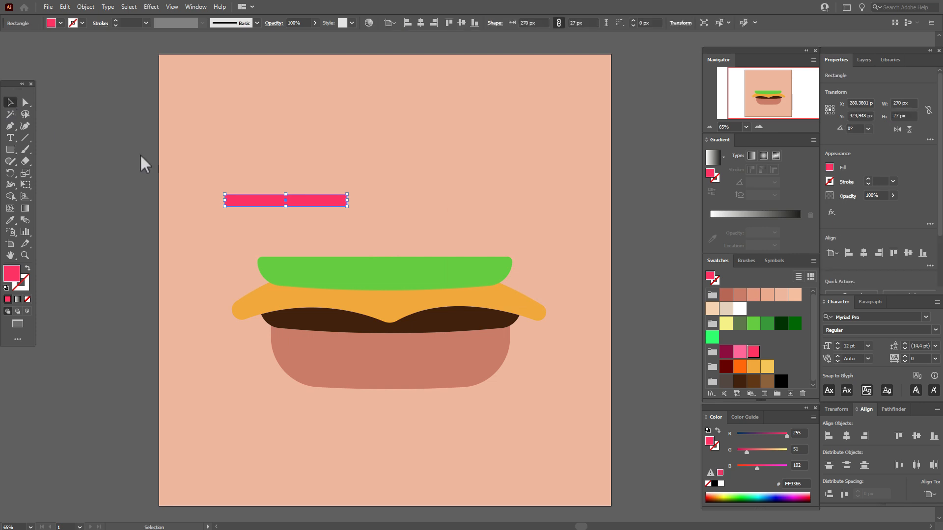
{"action": "left_click_drag", "start_coordinate": [255, 202], "coordinate": [295, 252]}
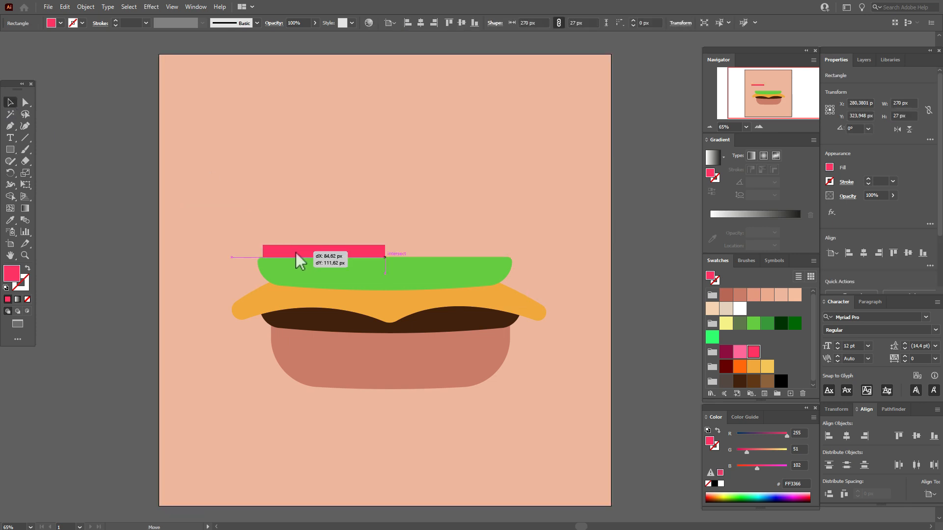
{"action": "left_click_drag", "start_coordinate": [296, 253], "coordinate": [300, 258]}
Move the green shape straight up above the pink rectangle and bring it to the front.
{"action": "left_click_drag", "start_coordinate": [412, 269], "coordinate": [363, 278]}
{"action": "left_click_drag", "start_coordinate": [361, 231], "coordinate": [359, 252]}
{"action": "right_click", "coordinate": [360, 253]}
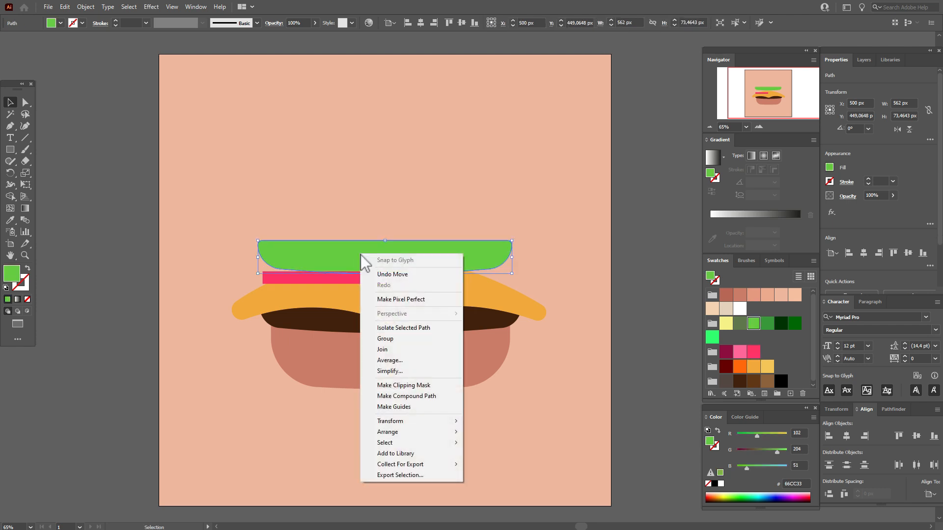
{"action": "mouse_move", "coordinate": [454, 432]}
{"action": "left_click", "coordinate": [486, 432]}
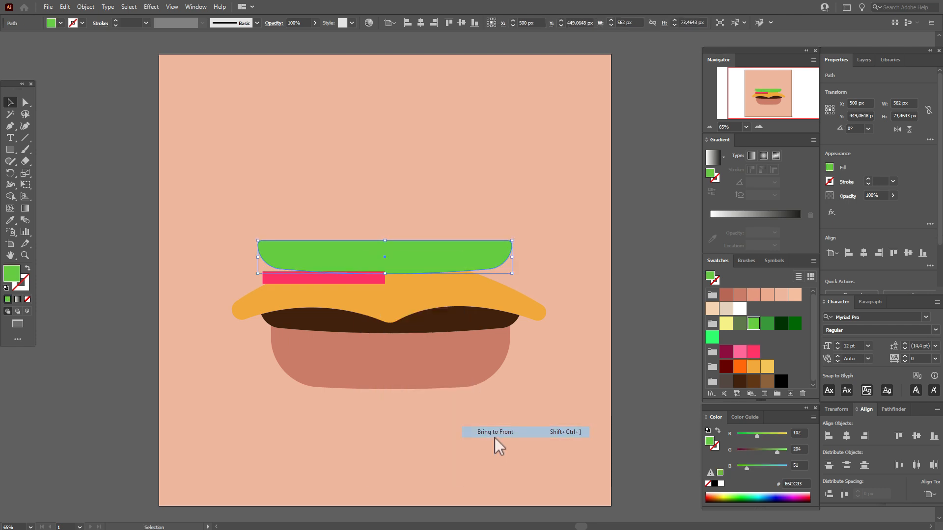
Apply a horizontal Arc warp with a -16% bend to the pink rectangle and expand its appearance.
{"action": "left_click", "coordinate": [378, 280]}
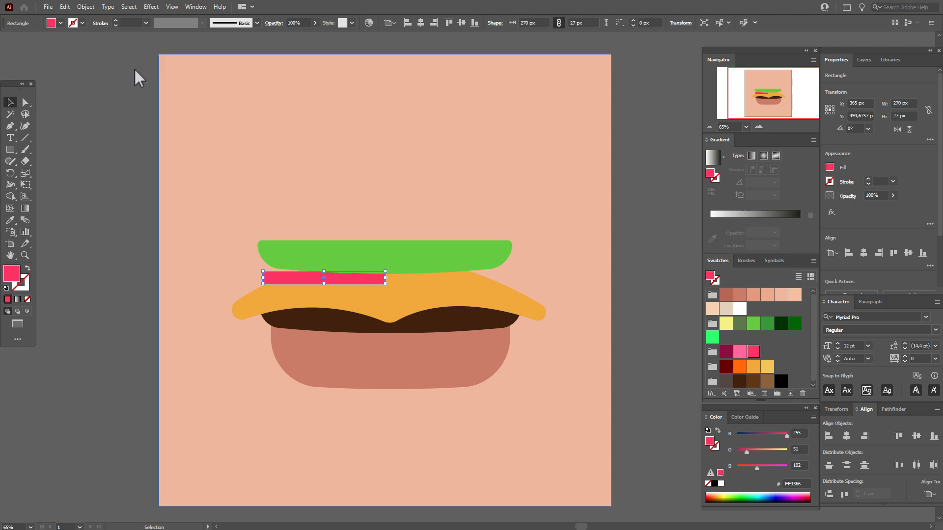
{"action": "left_click", "coordinate": [150, 7]}
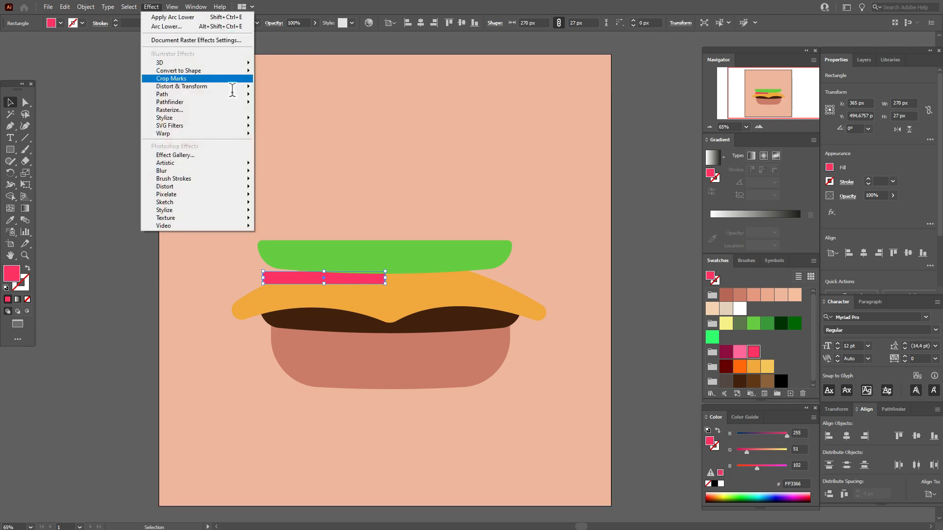
{"action": "mouse_move", "coordinate": [237, 133]}
{"action": "left_click", "coordinate": [272, 135]}
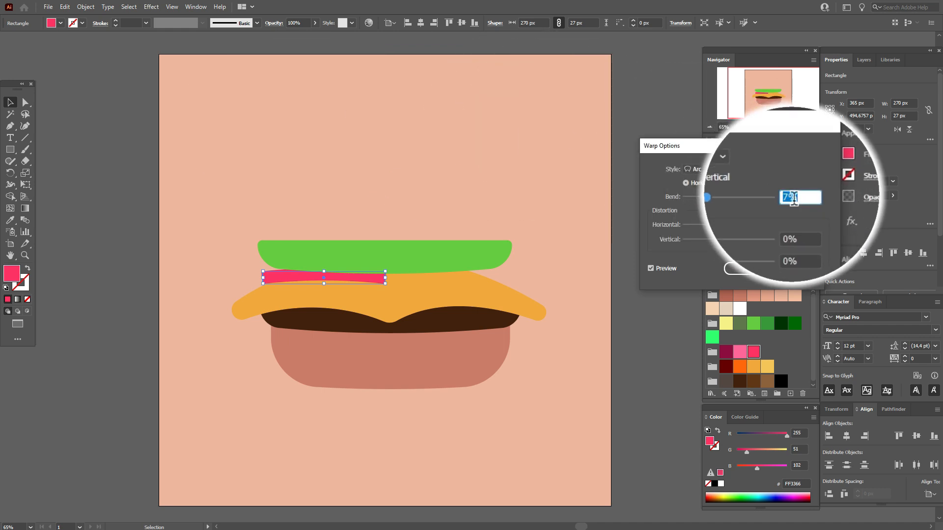
{"action": "type", "text": "-16"}
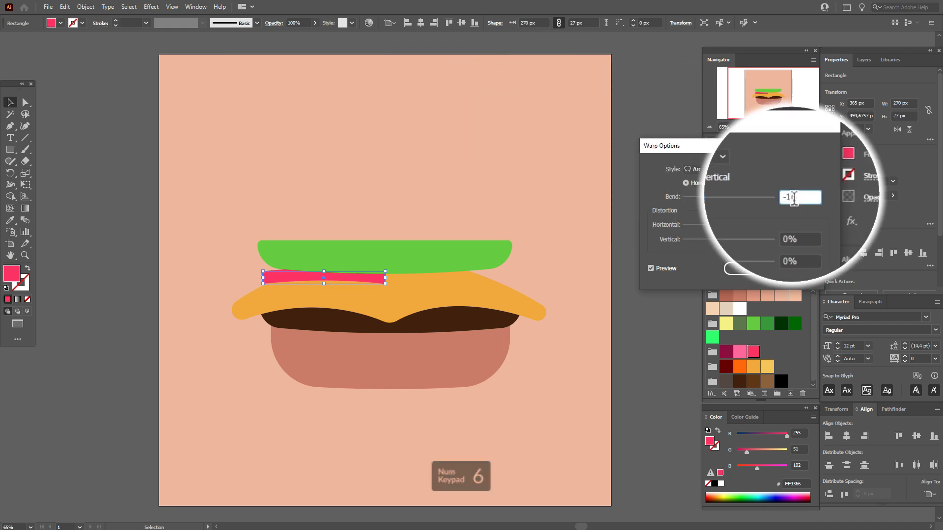
{"action": "left_click", "coordinate": [672, 270]}
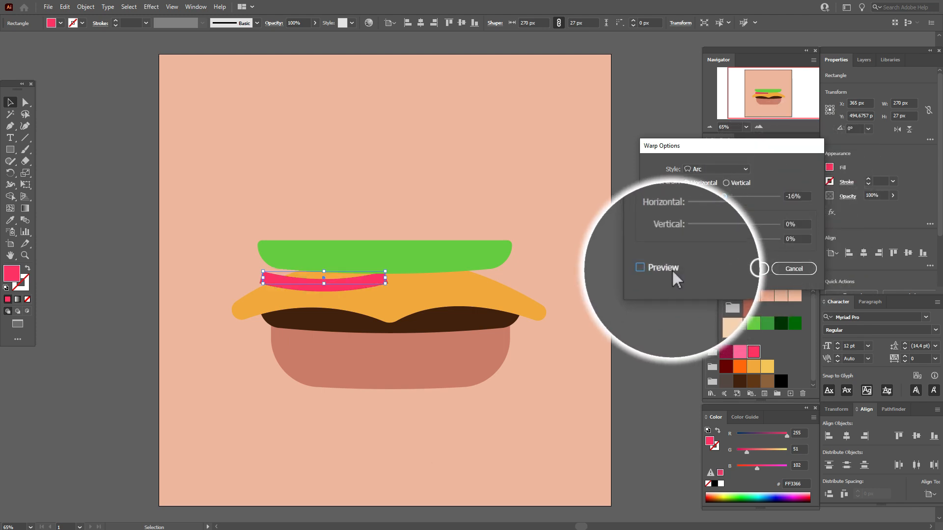
{"action": "left_click", "coordinate": [754, 269]}
{"action": "left_click", "coordinate": [87, 6]}
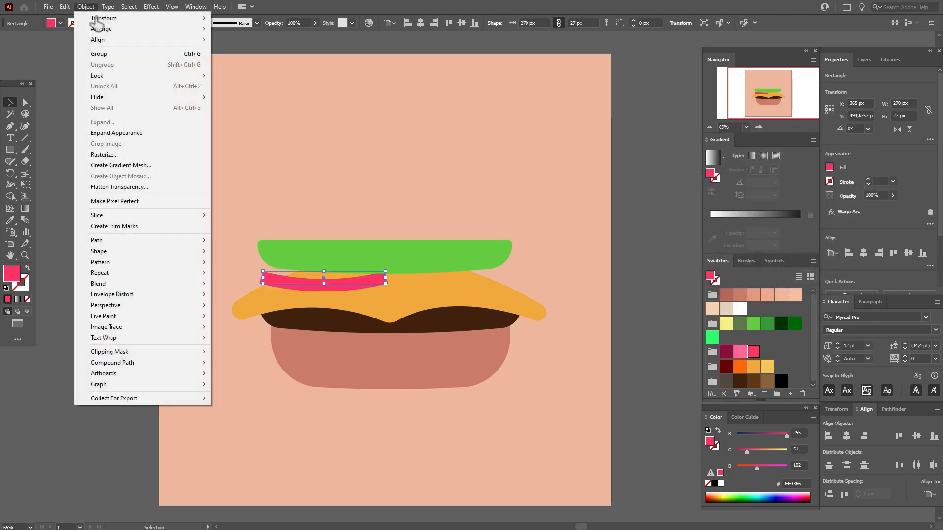
{"action": "left_click", "coordinate": [130, 134]}
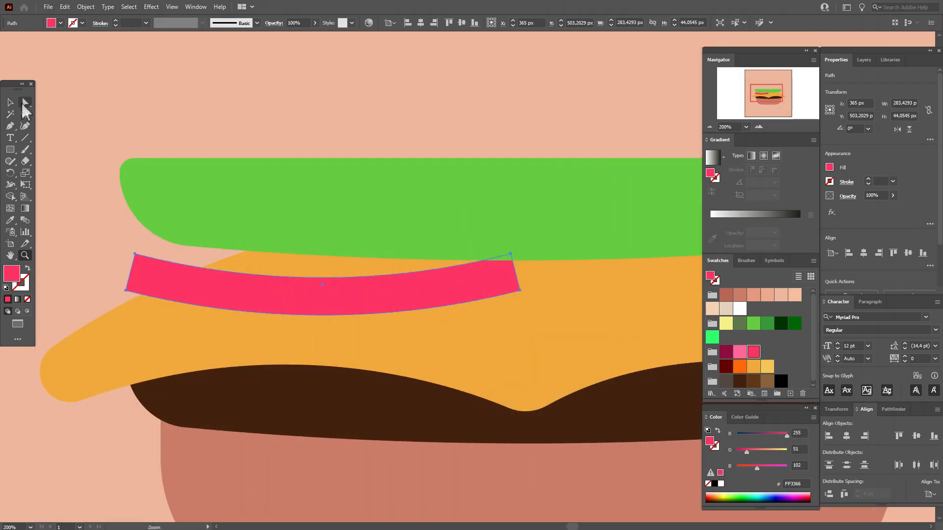
Round the two bottom corners of the curved pink strip to about 9.3 px and deselect it.
{"action": "key", "text": "a"}
{"action": "left_click", "coordinate": [127, 291]}
{"action": "left_click", "coordinate": [520, 292], "text": "shift"}
{"action": "mouse_move", "coordinate": [134, 286]}
{"action": "left_mouse_down"}
{"action": "mouse_move", "coordinate": [150, 276]}
{"action": "mouse_move", "coordinate": [142, 282]}
{"action": "left_mouse_up"}
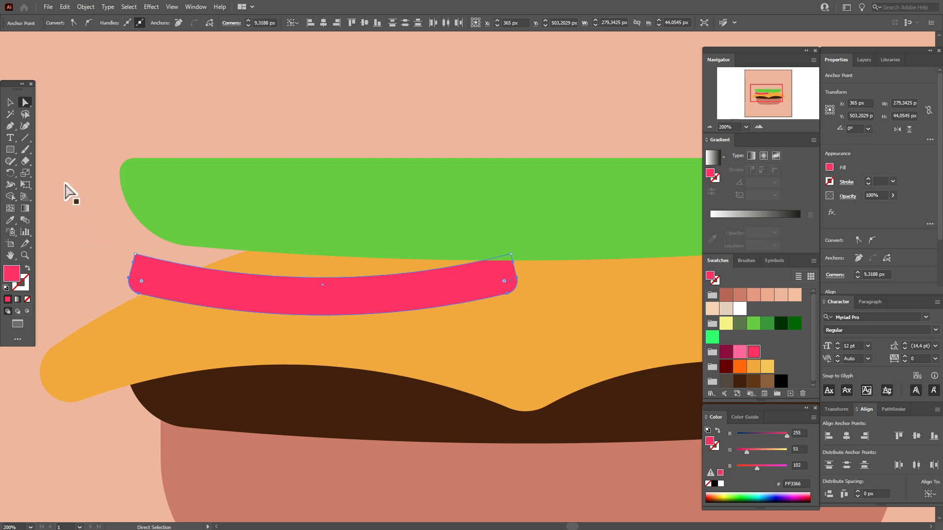
{"action": "left_click", "coordinate": [10, 255]}
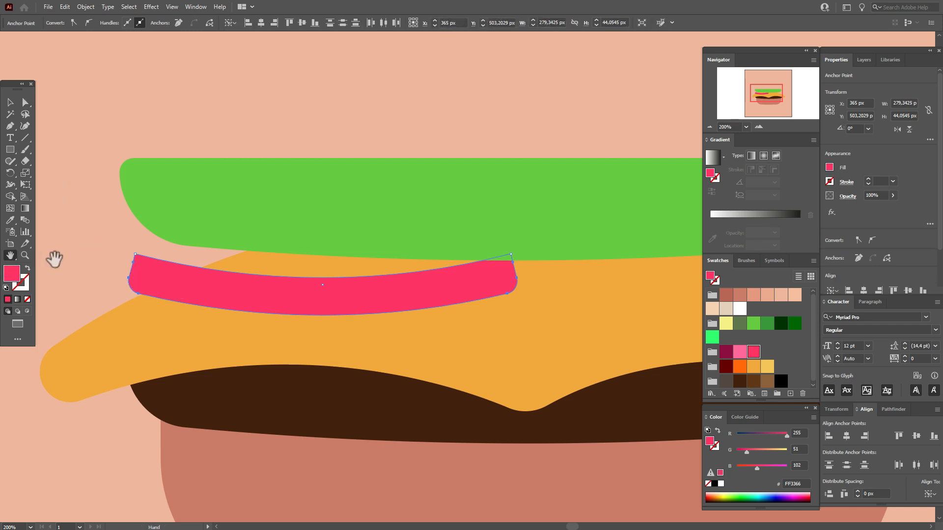
{"action": "left_click_drag", "start_coordinate": [64, 259], "coordinate": [372, 259]}
{"action": "left_click", "coordinate": [12, 104]}
{"action": "left_click", "coordinate": [67, 160]}
Draw an ellipse about 269 × 30 px filled with lighter pink FF6699 over the top of the curved pink strip.
{"action": "left_click", "coordinate": [10, 256]}
{"action": "left_click_drag", "start_coordinate": [594, 261], "coordinate": [304, 270]}
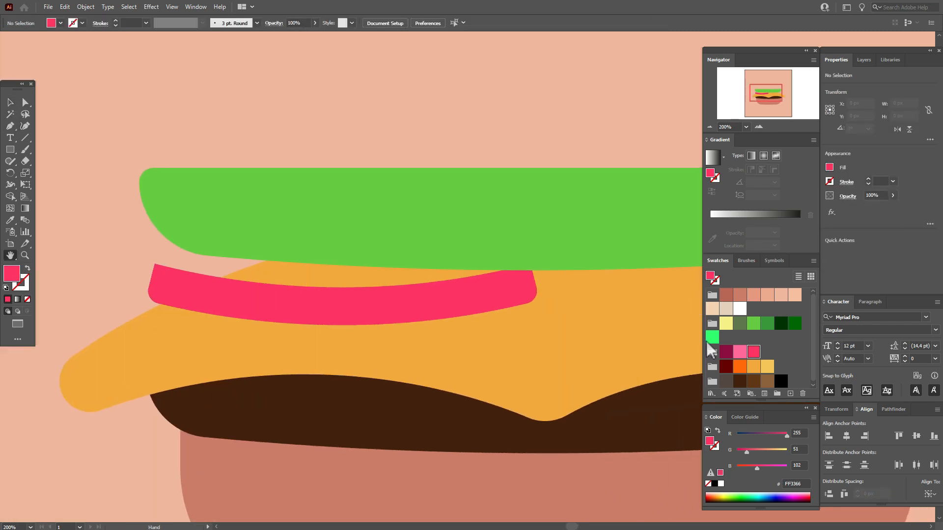
{"action": "left_click", "coordinate": [742, 355]}
{"action": "left_click_drag", "start_coordinate": [9, 150], "coordinate": [54, 173]}
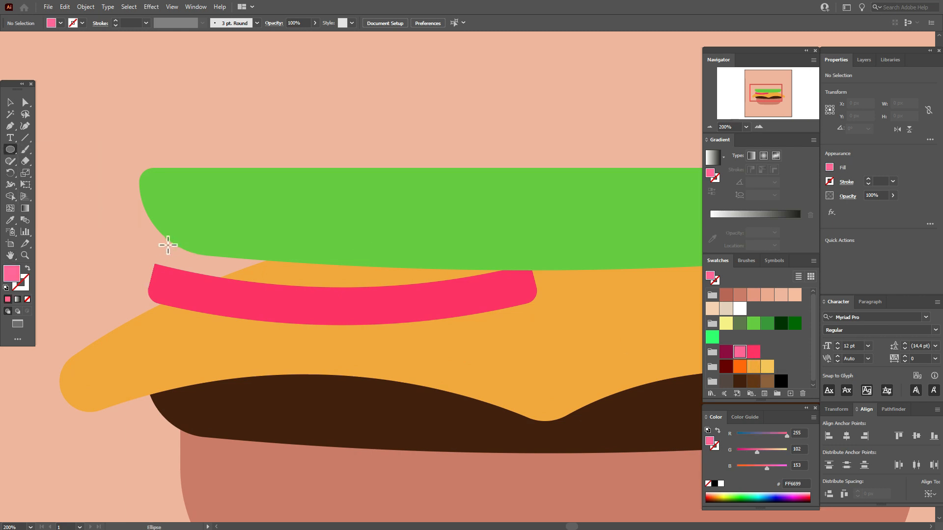
{"action": "left_click_drag", "start_coordinate": [160, 249], "coordinate": [537, 294]}
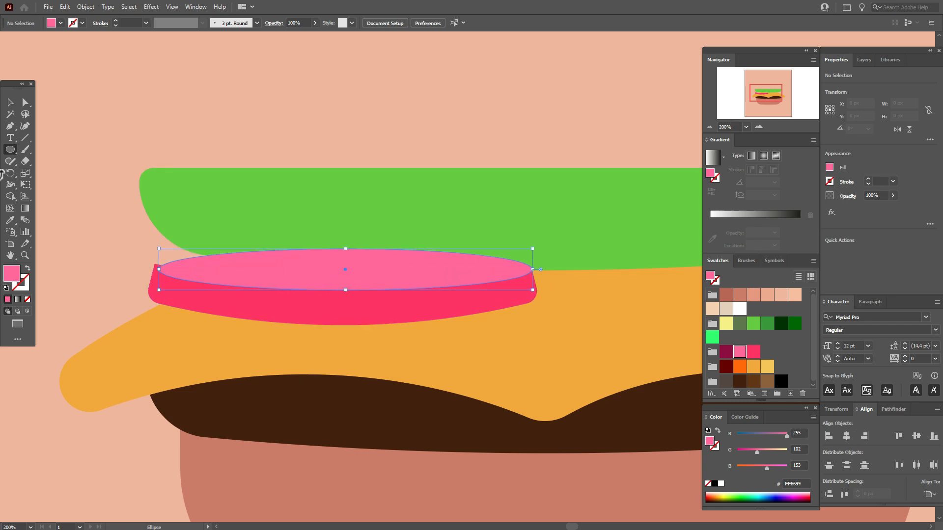
Move the ellipse's left end to the pink strip's upper-left corner and stretch the ellipse to about 34 px tall.
{"action": "left_click", "coordinate": [25, 255]}
{"action": "left_click_drag", "start_coordinate": [367, 257], "coordinate": [374, 310]}
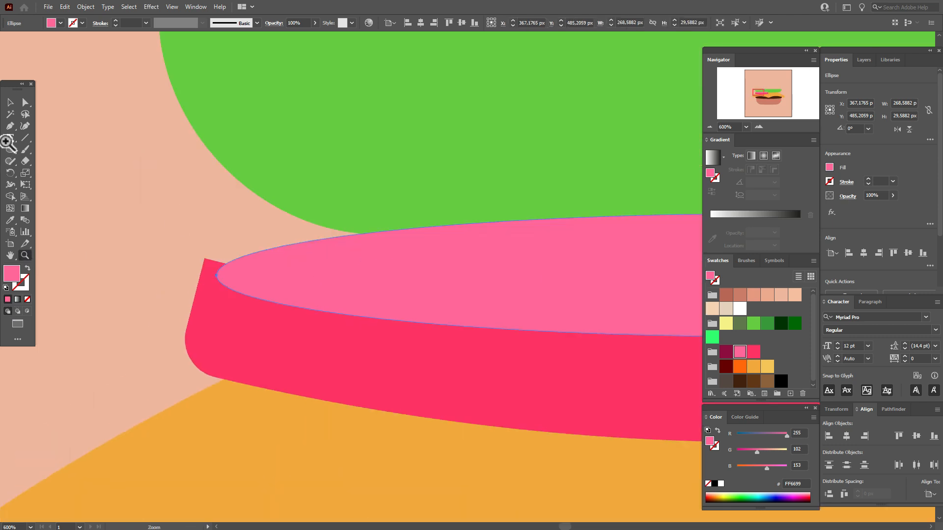
{"action": "left_click", "coordinate": [10, 103]}
{"action": "left_click_drag", "start_coordinate": [216, 275], "coordinate": [205, 259]}
{"action": "left_click", "coordinate": [10, 256]}
{"action": "left_click_drag", "start_coordinate": [599, 280], "coordinate": [102, 291]}
{"action": "left_click", "coordinate": [10, 102]}
{"action": "left_click_drag", "start_coordinate": [267, 332], "coordinate": [267, 349]}
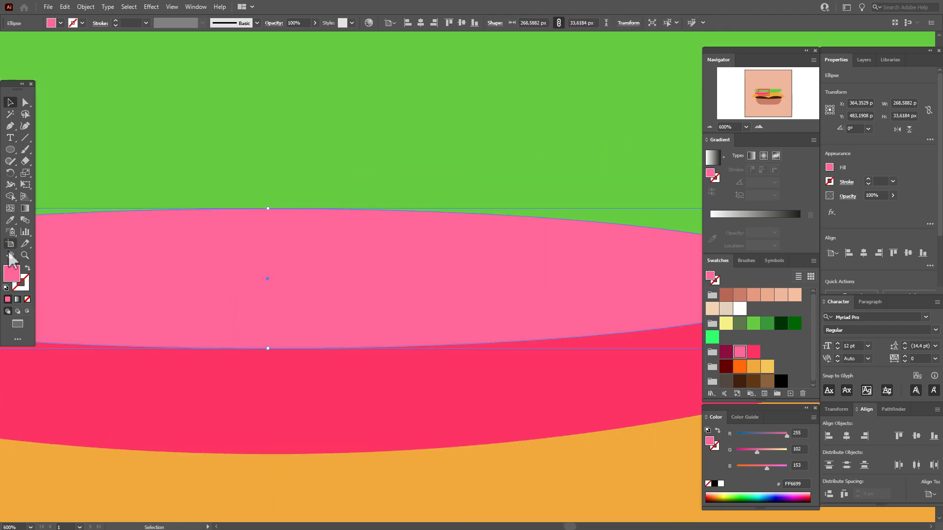
Stretch the ellipse to about 37 px tall, nudge it to line up with the pink strip's upper edge, and deselect it.
{"action": "left_click", "coordinate": [10, 256]}
{"action": "left_click_drag", "start_coordinate": [108, 281], "coordinate": [546, 281]}
{"action": "left_click", "coordinate": [11, 103]}
{"action": "left_click_drag", "start_coordinate": [169, 276], "coordinate": [169, 268]}
{"action": "left_click", "coordinate": [10, 255]}
{"action": "left_click_drag", "start_coordinate": [397, 275], "coordinate": [88, 236]}
{"action": "left_click", "coordinate": [10, 102]}
{"action": "left_click_drag", "start_coordinate": [395, 300], "coordinate": [396, 315]}
{"action": "left_click_drag", "start_coordinate": [128, 289], "coordinate": [128, 287]}
{"action": "left_click", "coordinate": [25, 255]}
{"action": "left_click", "coordinate": [93, 280]}
{"action": "left_click", "coordinate": [10, 103]}
{"action": "left_click_drag", "start_coordinate": [275, 249], "coordinate": [272, 249]}
{"action": "left_click", "coordinate": [12, 527]}
{"action": "type", "text": "50"}
{"action": "key", "text": "Return"}
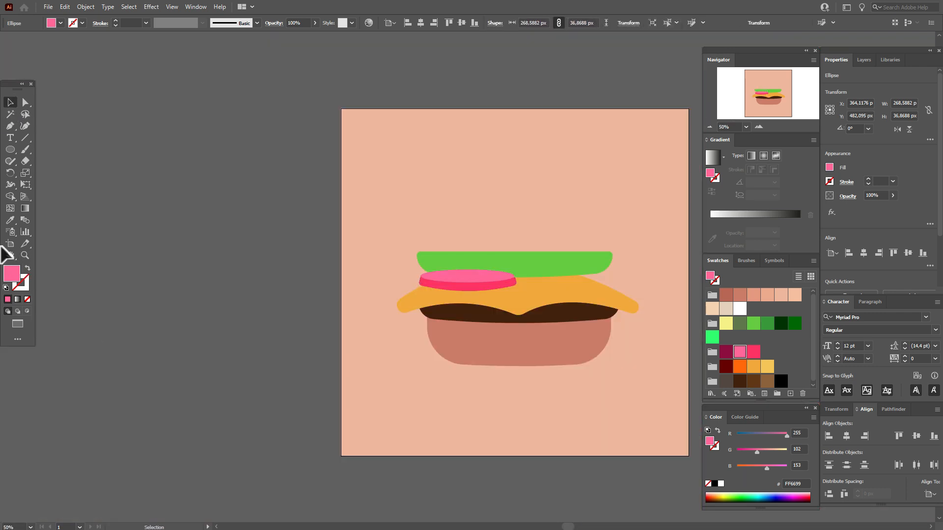
{"action": "left_click", "coordinate": [88, 327]}
Widen the ellipse to about 270 px so it spans the pink strip's upper edge.
{"action": "double_click", "coordinate": [25, 255]}
{"action": "left_click", "coordinate": [235, 265]}
{"action": "left_click", "coordinate": [235, 265]}
{"action": "left_click", "coordinate": [10, 103]}
{"action": "left_click", "coordinate": [344, 226]}
{"action": "left_click_drag", "start_coordinate": [385, 229], "coordinate": [398, 229]}
Bring the green shape to the front so it overlaps the pink ellipse.
{"action": "left_click", "coordinate": [388, 292]}
{"action": "left_click", "coordinate": [364, 222], "text": "shift"}
{"action": "left_click", "coordinate": [452, 236]}
{"action": "right_click", "coordinate": [453, 233]}
{"action": "left_click", "coordinate": [595, 414]}
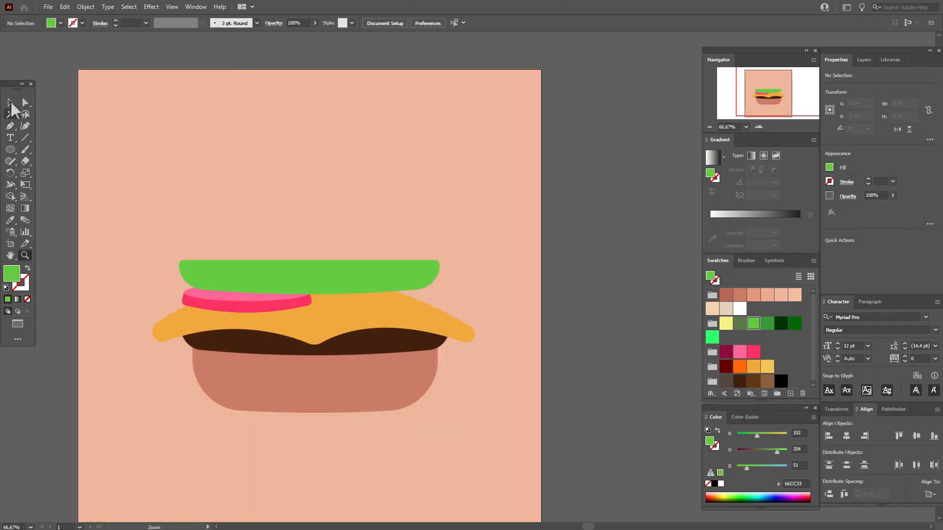
Tilt the pink ellipse and strip together about 4° clockwise, shifting them left and down, and lower the green shape over them.
{"action": "left_click", "coordinate": [10, 102]}
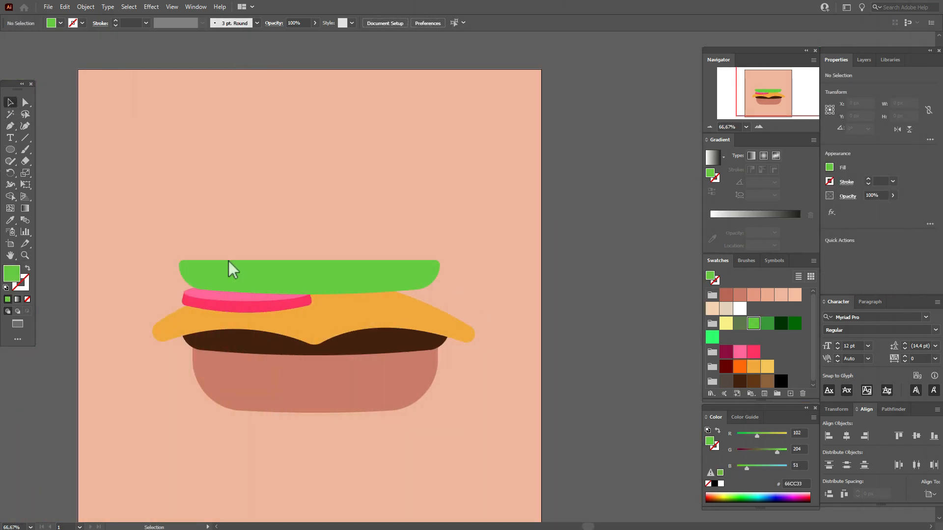
{"action": "left_click", "coordinate": [250, 294]}
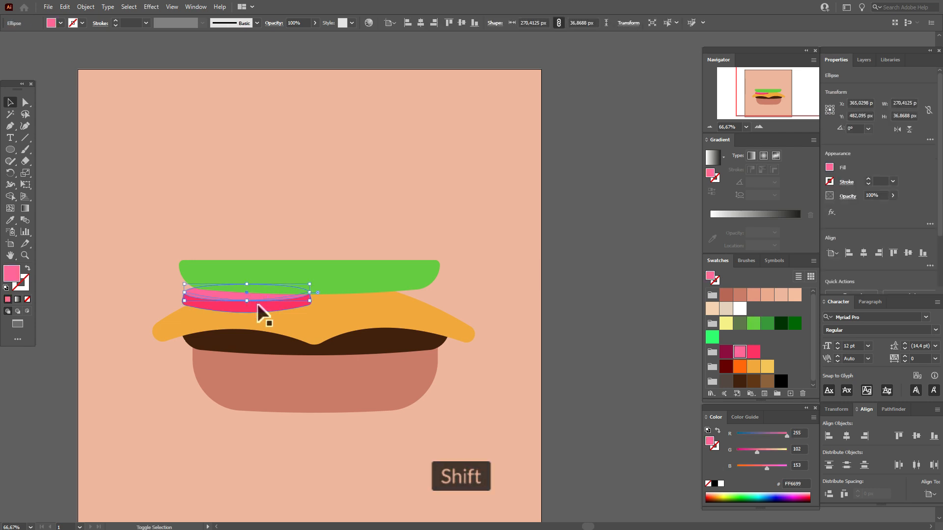
{"action": "left_click", "coordinate": [305, 306], "text": "shift"}
{"action": "left_click_drag", "start_coordinate": [320, 307], "coordinate": [286, 315]}
{"action": "left_click_drag", "start_coordinate": [308, 280], "coordinate": [304, 291]}
Group the tilted pink ellipse with the darker pink strip beneath it.
{"action": "left_click", "coordinate": [286, 308]}
{"action": "left_click", "coordinate": [286, 314], "text": "shift"}
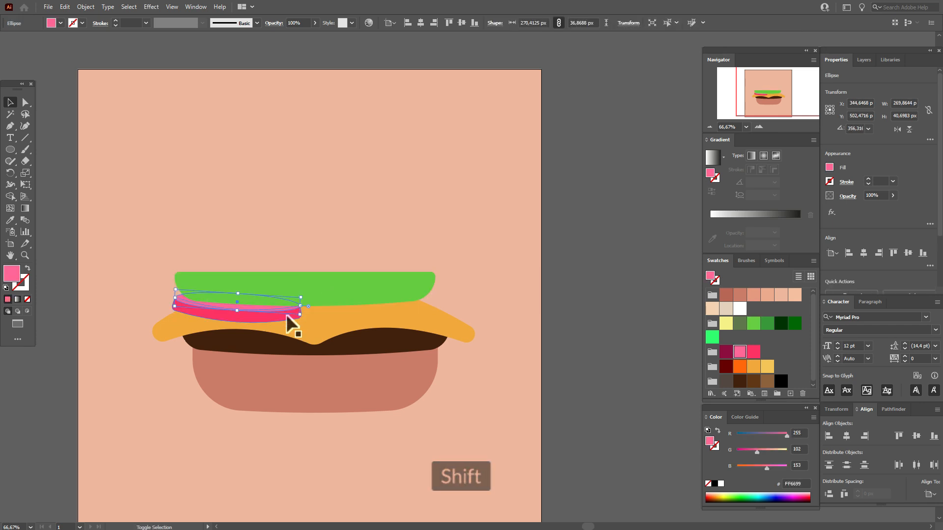
{"action": "right_click", "coordinate": [287, 315]}
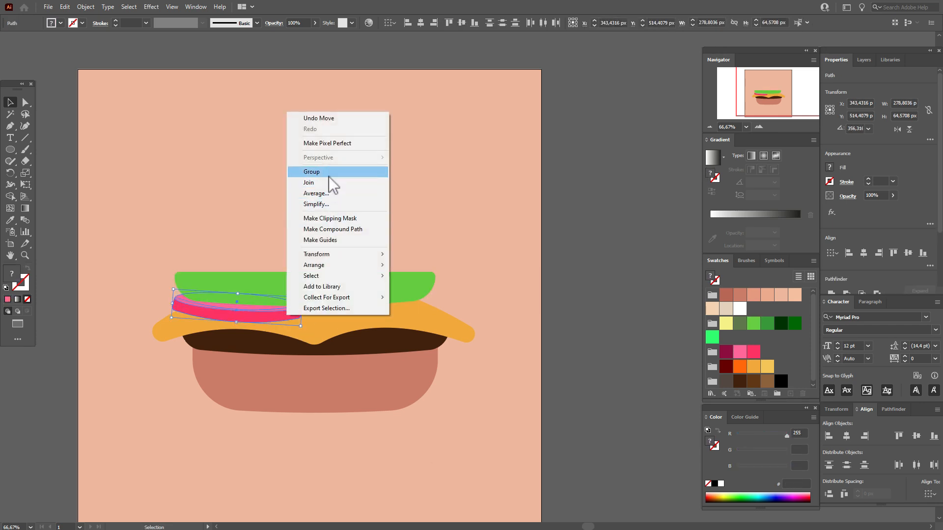
{"action": "left_click", "coordinate": [328, 171]}
Reflect a copy of the grouped tomato slice across the vertical axis and place it over the other half of the cheese.
{"action": "right_click", "coordinate": [305, 314]}
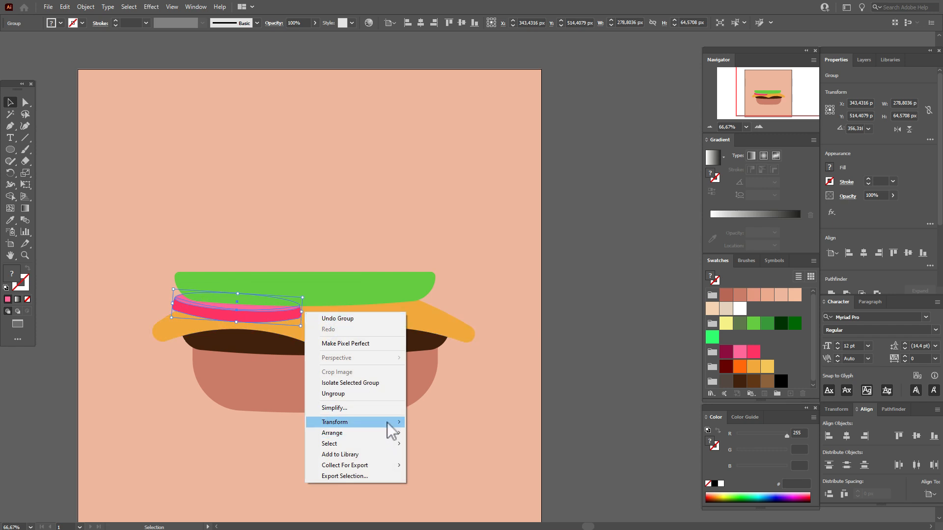
{"action": "mouse_move", "coordinate": [386, 422]}
{"action": "left_click", "coordinate": [449, 457]}
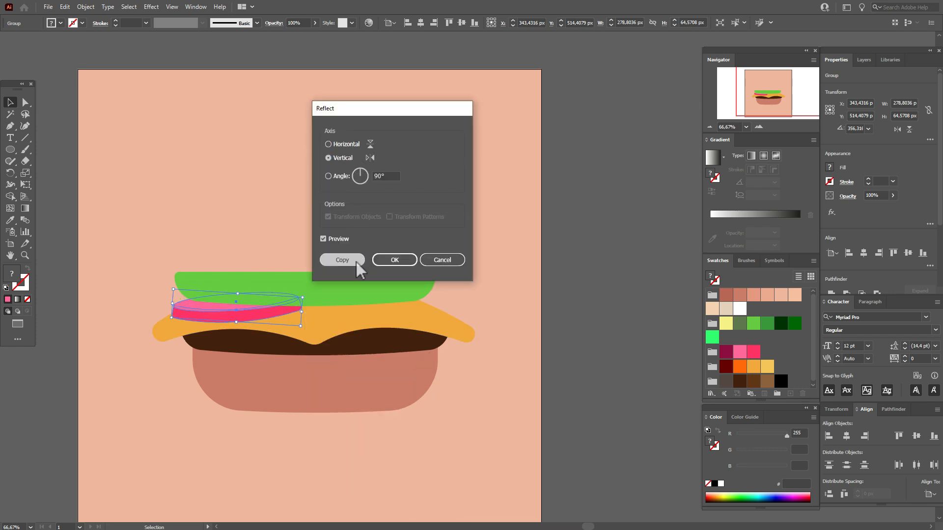
{"action": "left_click", "coordinate": [342, 260]}
{"action": "left_click_drag", "start_coordinate": [256, 321], "coordinate": [388, 322]}
{"action": "left_click", "coordinate": [591, 318]}
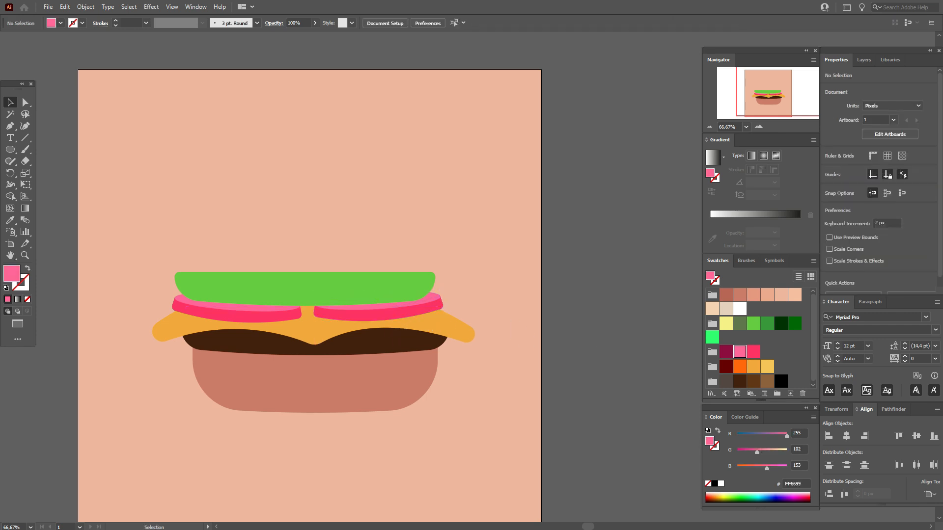
Create a 548 × 290 px rectangle in the lower bun's colour and centre it above the burger, overlapping the green lettuce.
{"action": "key", "text": "i"}
{"action": "left_click", "coordinate": [245, 378]}
{"action": "left_click_drag", "start_coordinate": [11, 150], "coordinate": [43, 152]}
{"action": "left_click", "coordinate": [137, 154]}
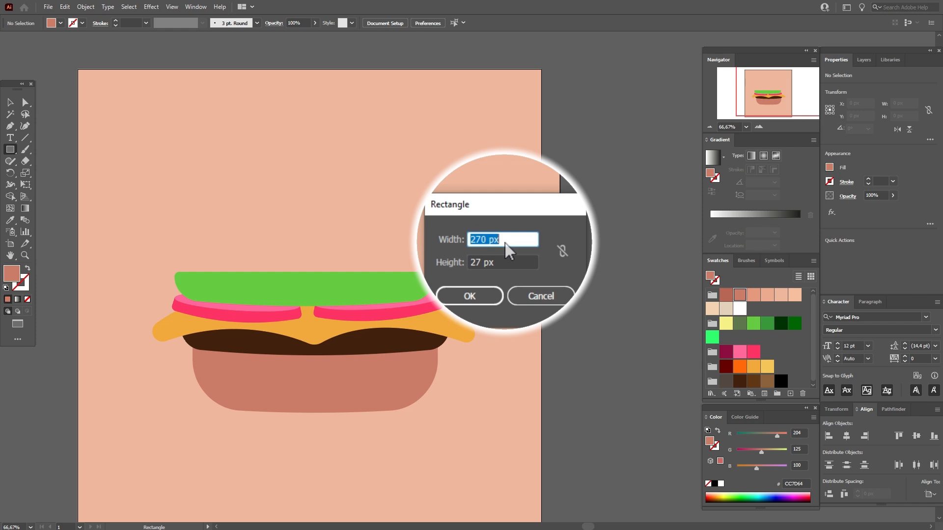
{"action": "type", "text": "548"}
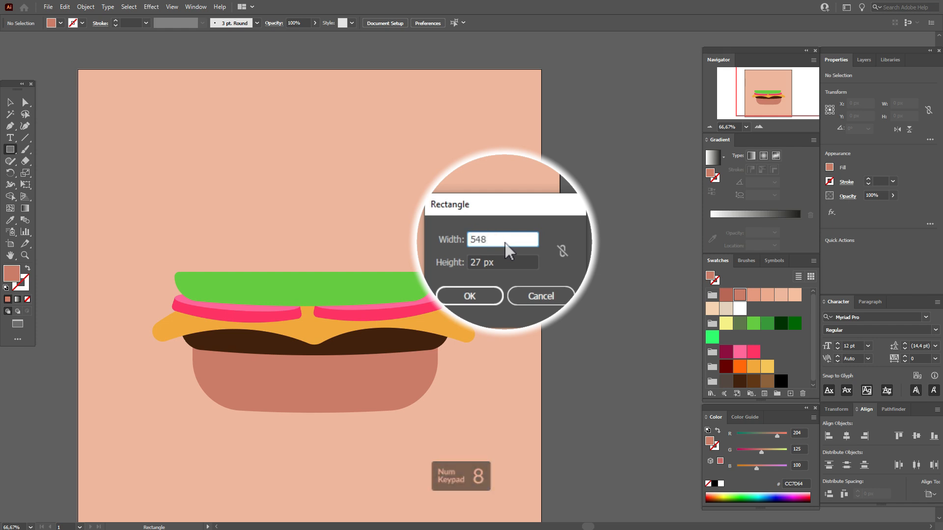
{"action": "left_click", "coordinate": [476, 257]}
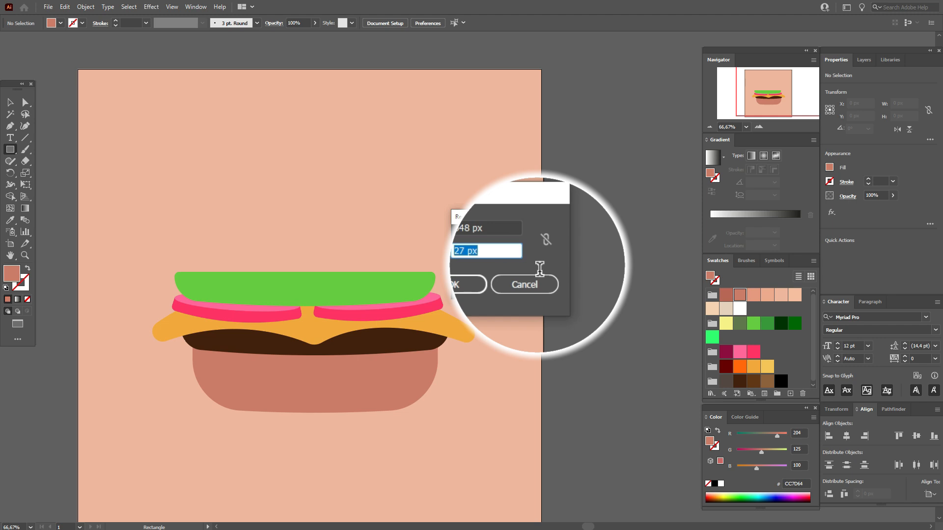
{"action": "type", "text": "290"}
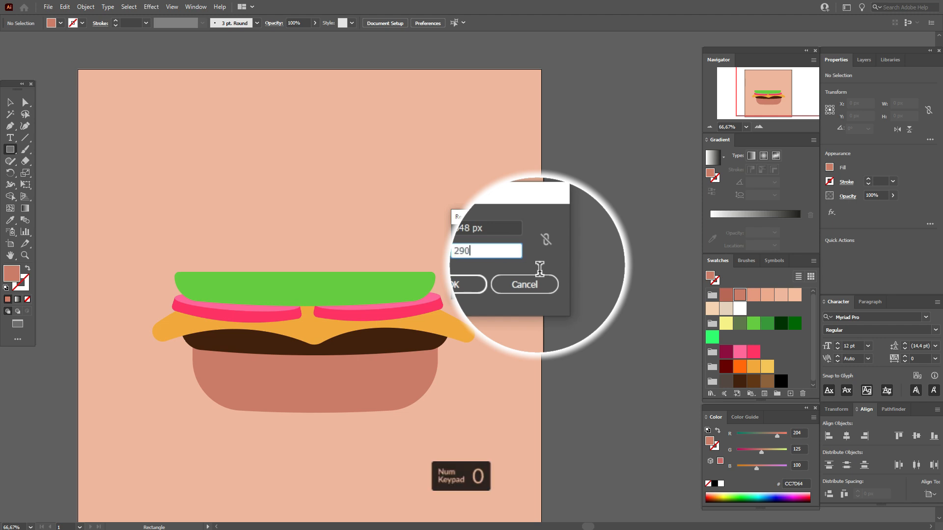
{"action": "key", "text": "Return"}
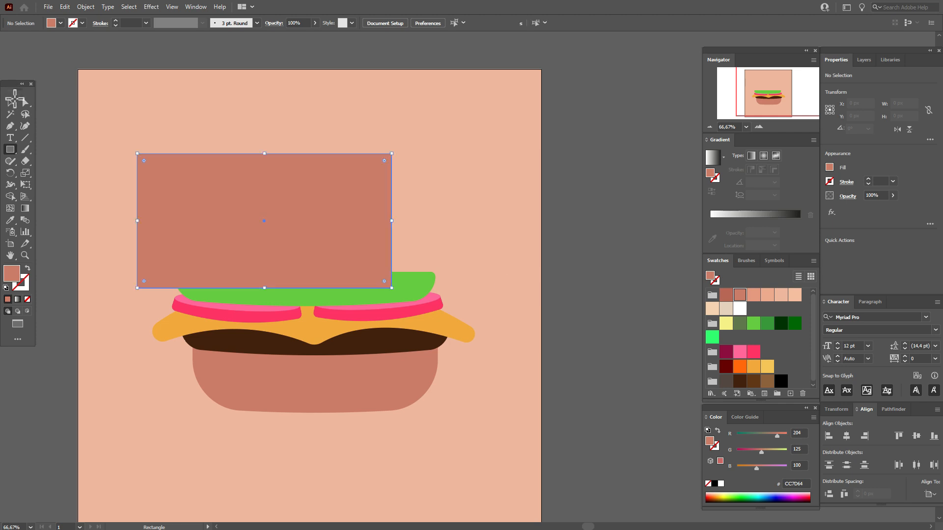
{"action": "left_click", "coordinate": [10, 102]}
{"action": "left_click_drag", "start_coordinate": [320, 204], "coordinate": [318, 214]}
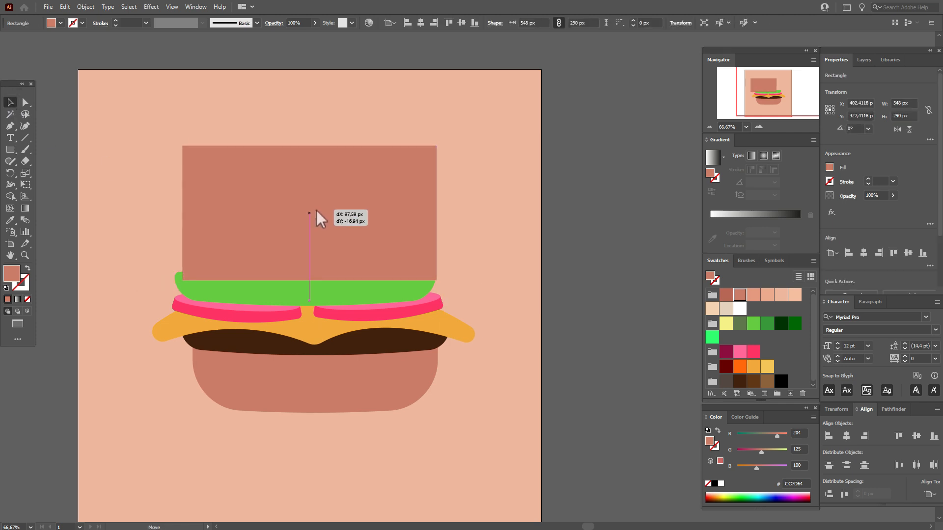
Round the rectangle's two upper corners with a 215 px radius.
{"action": "left_click", "coordinate": [25, 103]}
{"action": "left_click", "coordinate": [182, 145]}
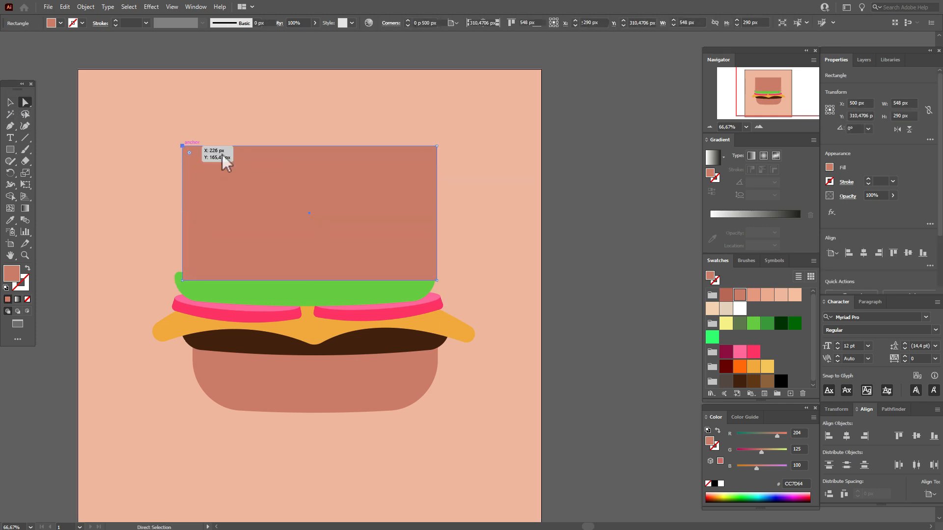
{"action": "left_click", "coordinate": [436, 146], "text": "shift"}
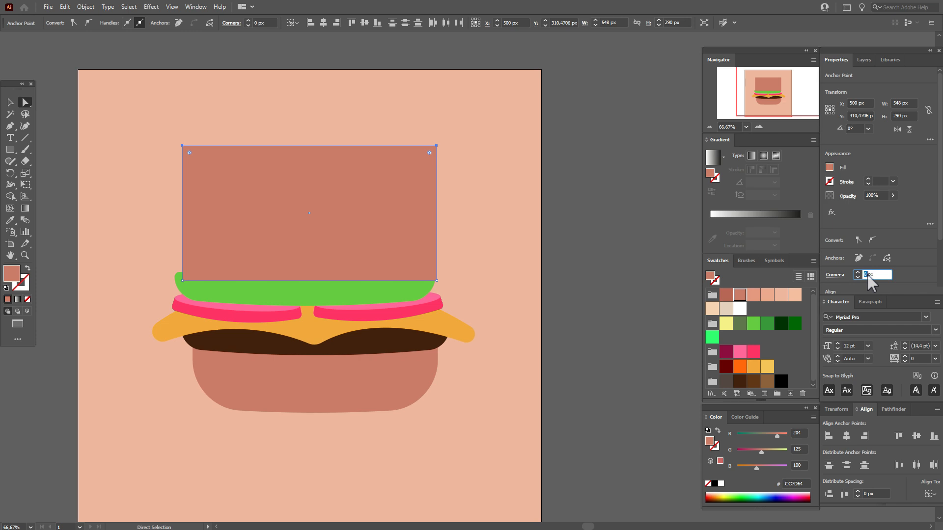
{"action": "type", "text": "275"}
{"action": "key", "text": "Return"}
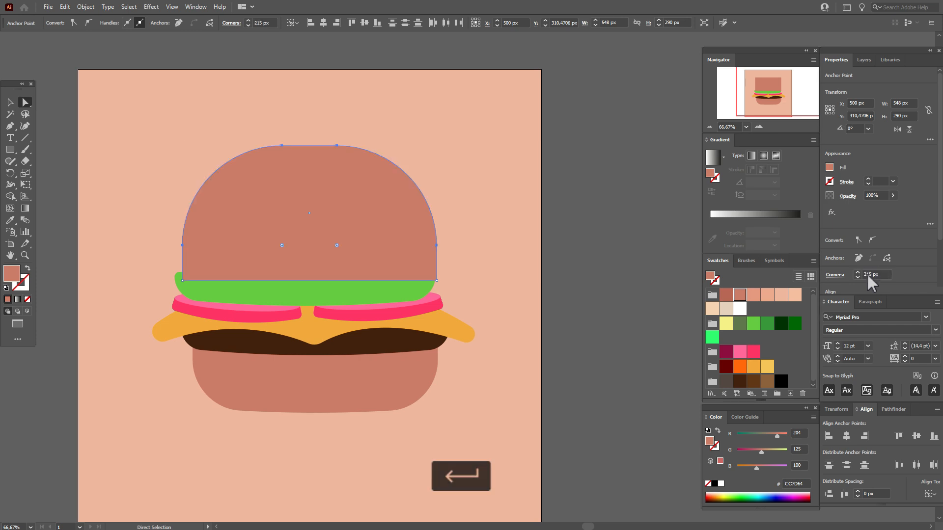
Round the top bun's two lower corners to a radius of about 75 px.
{"action": "left_click", "coordinate": [182, 282]}
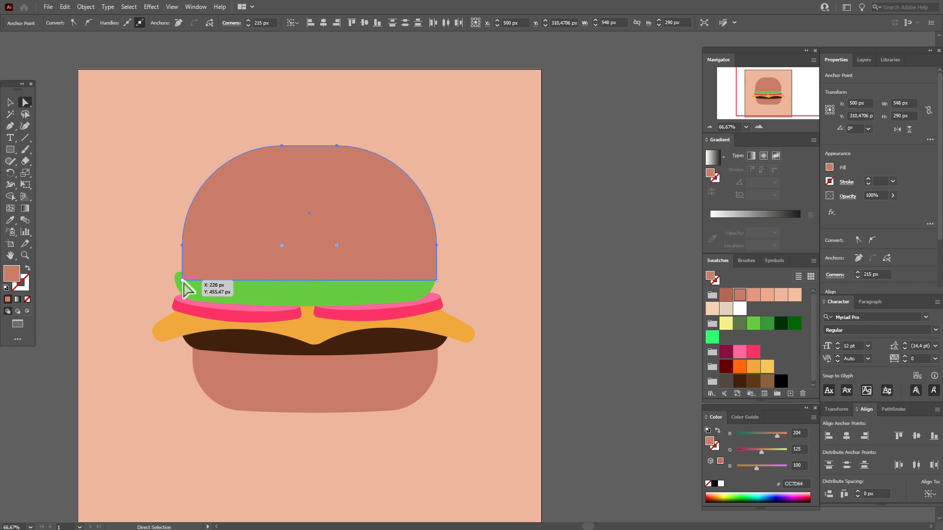
{"action": "left_click", "coordinate": [438, 282], "text": "shift"}
{"action": "left_click_drag", "start_coordinate": [191, 274], "coordinate": [243, 255]}
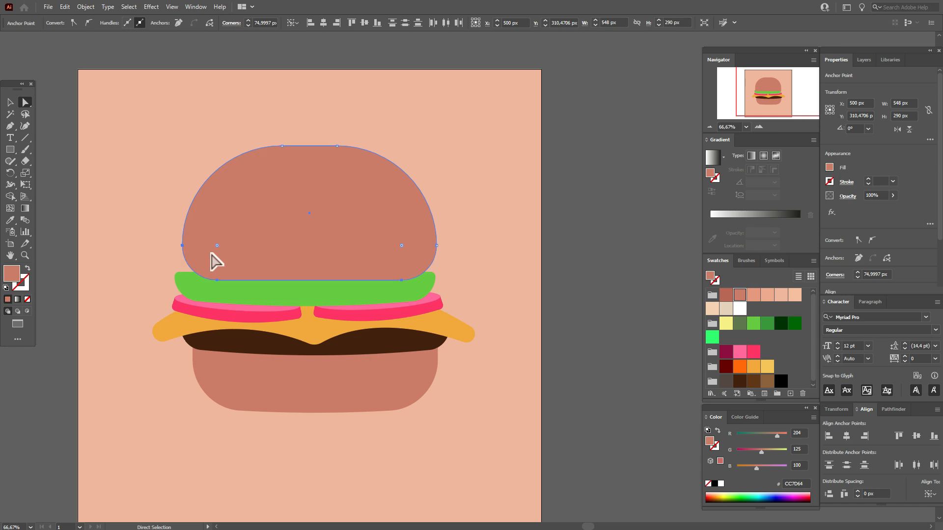
Lower the top bun so it overlaps more of the green lettuce.
{"action": "left_click", "coordinate": [10, 102]}
{"action": "left_click_drag", "start_coordinate": [341, 200], "coordinate": [340, 208]}
{"action": "left_click_drag", "start_coordinate": [298, 235], "coordinate": [300, 235]}
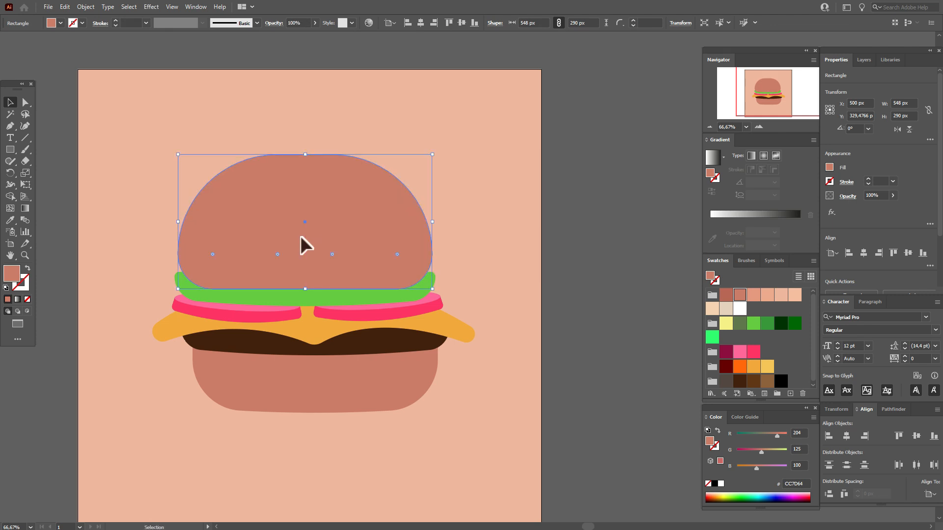
Narrow the green lettuce from both ends to match the top bun's width.
{"action": "left_click", "coordinate": [260, 296]}
{"action": "left_click_drag", "start_coordinate": [175, 289], "coordinate": [178, 289]}
{"action": "left_click_drag", "start_coordinate": [435, 296], "coordinate": [431, 295]}
{"action": "left_click", "coordinate": [608, 277]}
Raise the top bun slightly and shift it together with the green lettuce to centre both over the burger.
{"action": "left_click_drag", "start_coordinate": [308, 230], "coordinate": [308, 227]}
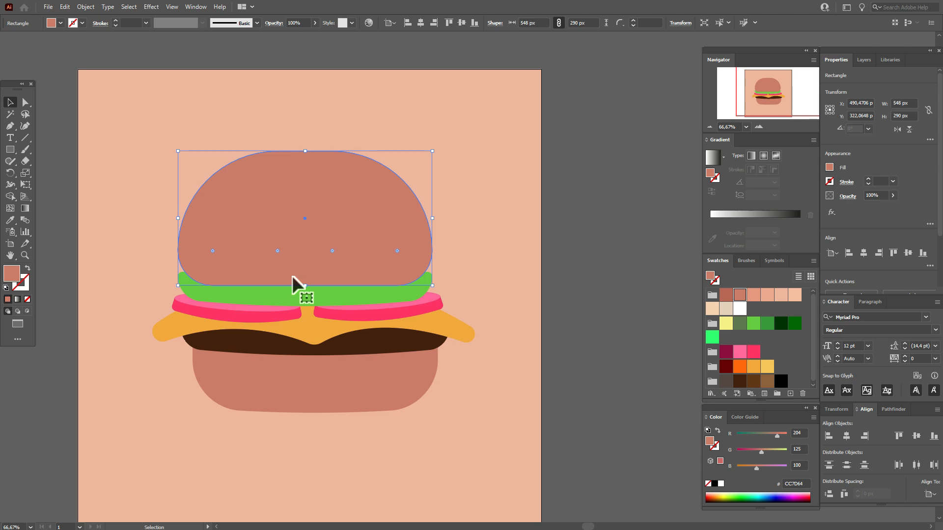
{"action": "left_click", "coordinate": [292, 292], "text": "shift"}
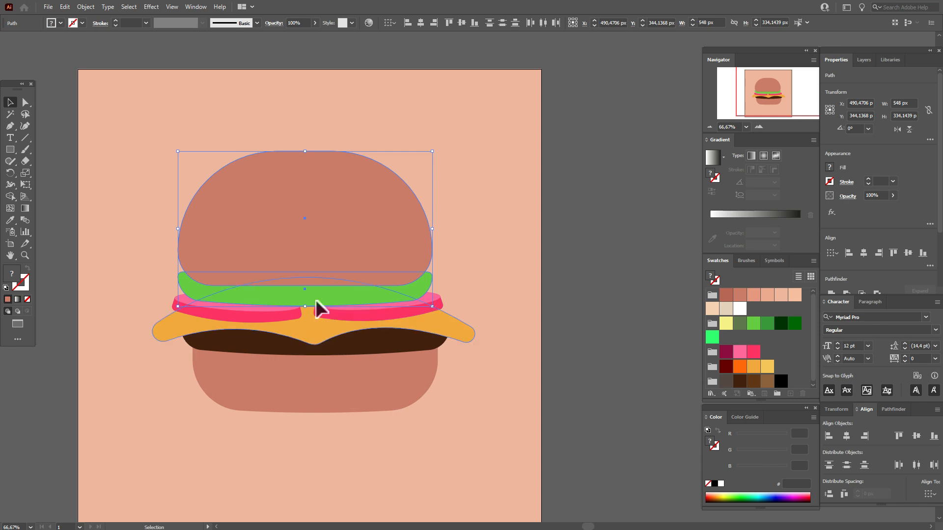
{"action": "left_click_drag", "start_coordinate": [322, 257], "coordinate": [331, 258]}
{"action": "left_click", "coordinate": [620, 282]}
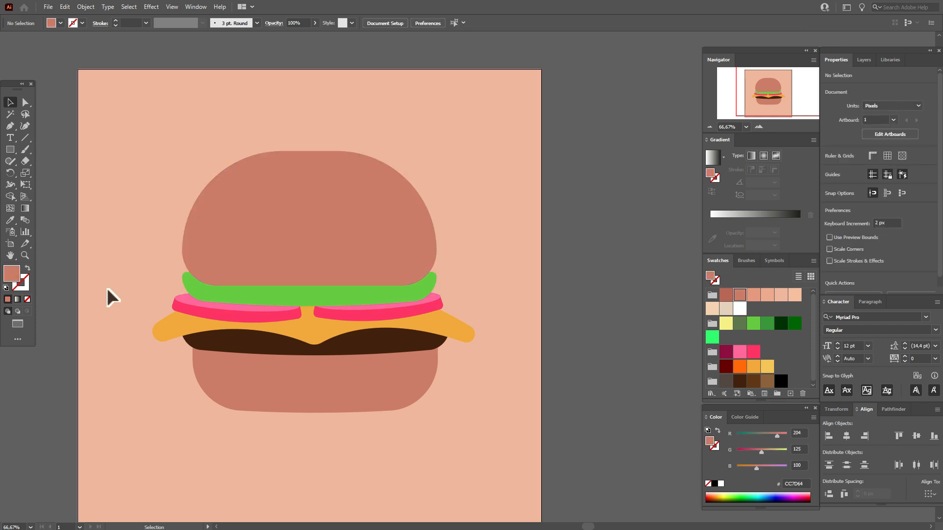
Create a white 18 × 29 px ellipse on the background beside the top bun.
{"action": "left_click", "coordinate": [10, 256]}
{"action": "mouse_move", "coordinate": [347, 303]}
{"action": "left_mouse_down"}
{"action": "mouse_move", "coordinate": [343, 267]}
{"action": "mouse_move", "coordinate": [344, 288]}
{"action": "left_mouse_up"}
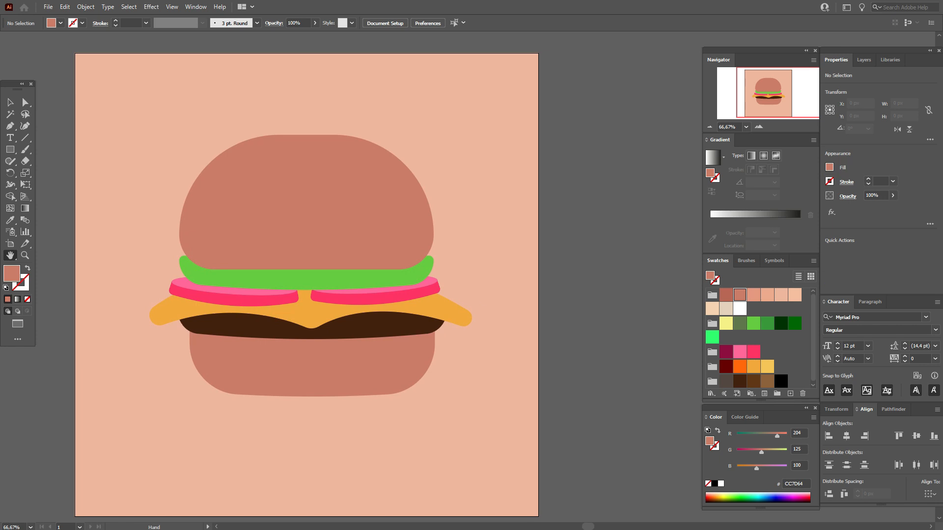
{"action": "left_click", "coordinate": [739, 308]}
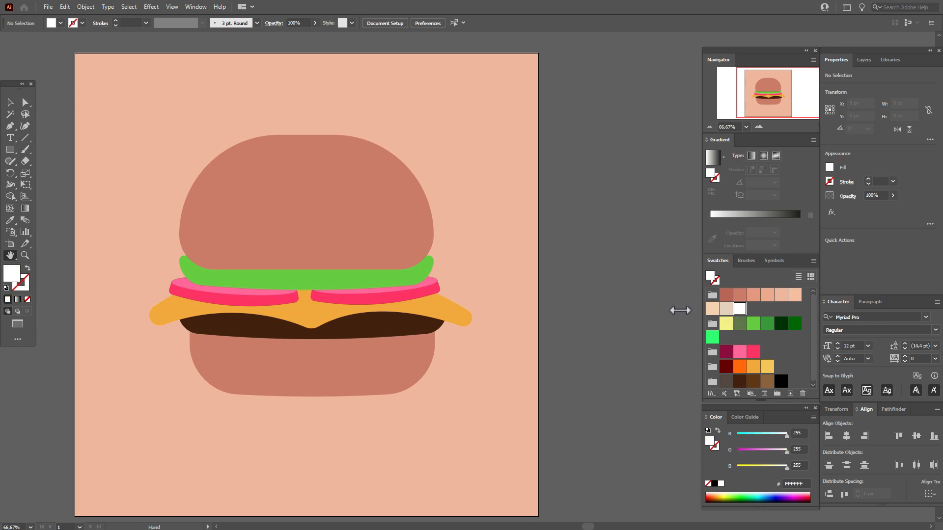
{"action": "left_click", "coordinate": [10, 150]}
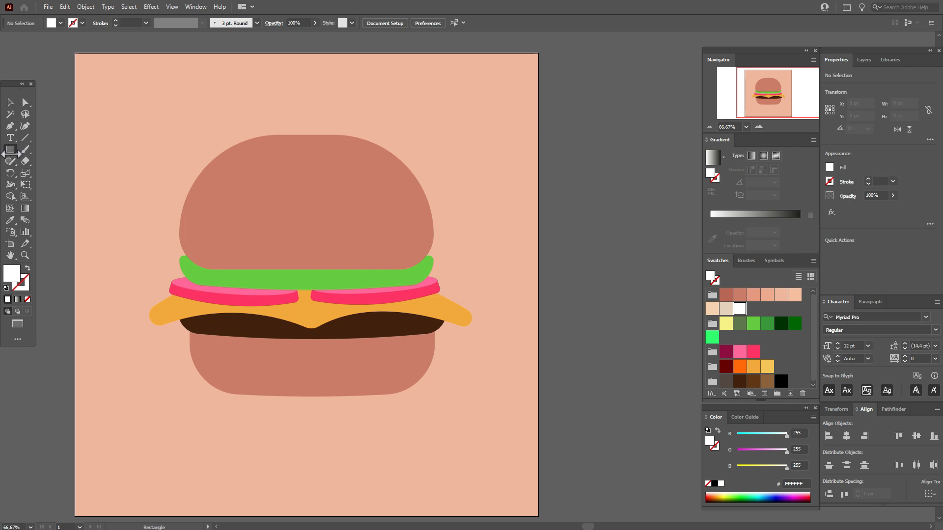
{"action": "left_click_drag", "start_coordinate": [10, 154], "coordinate": [39, 176]}
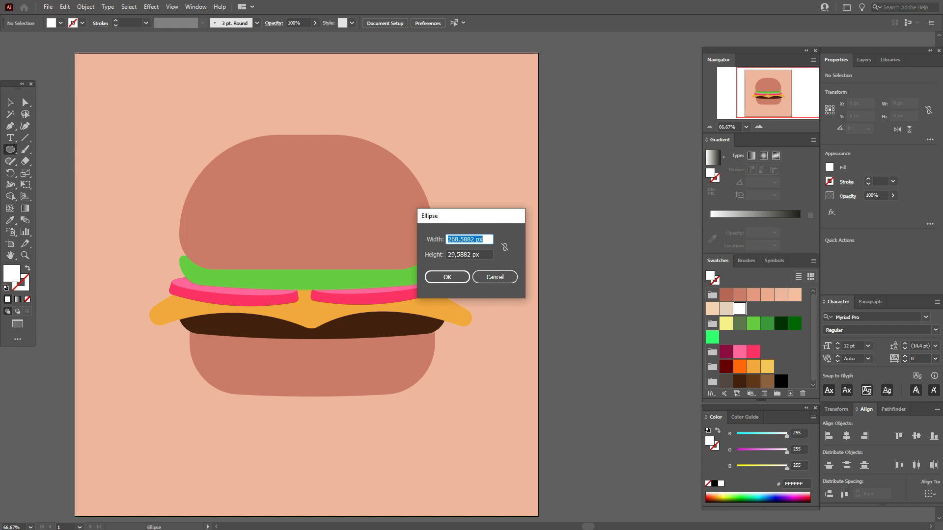
{"action": "type", "text": "18"}
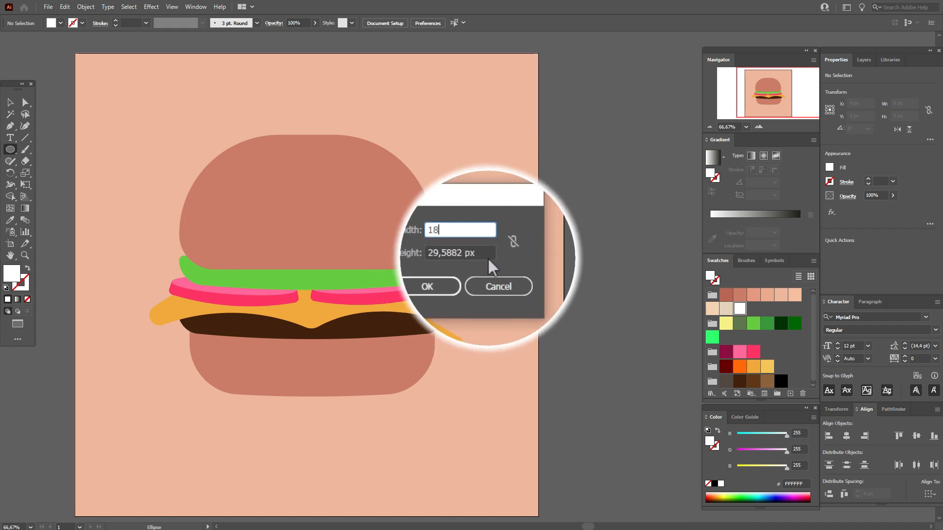
{"action": "key", "text": "Tab"}
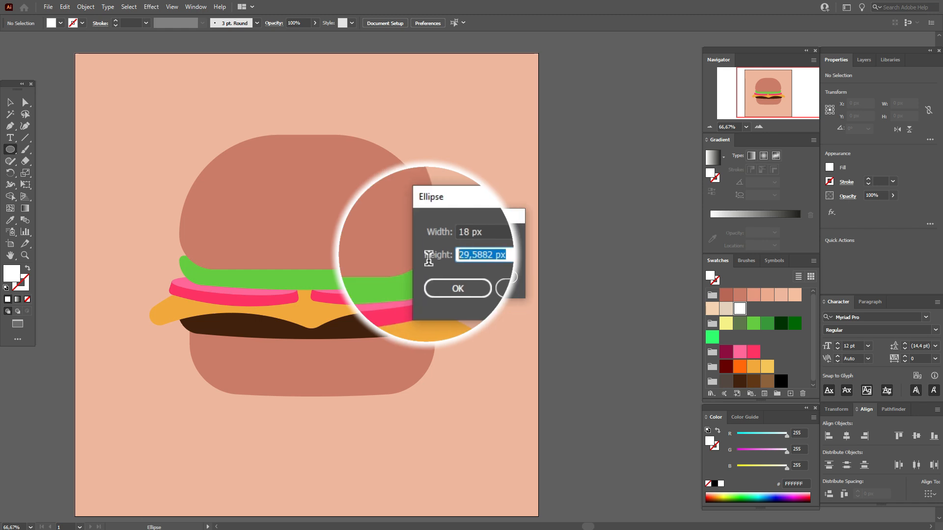
{"action": "type", "text": "29"}
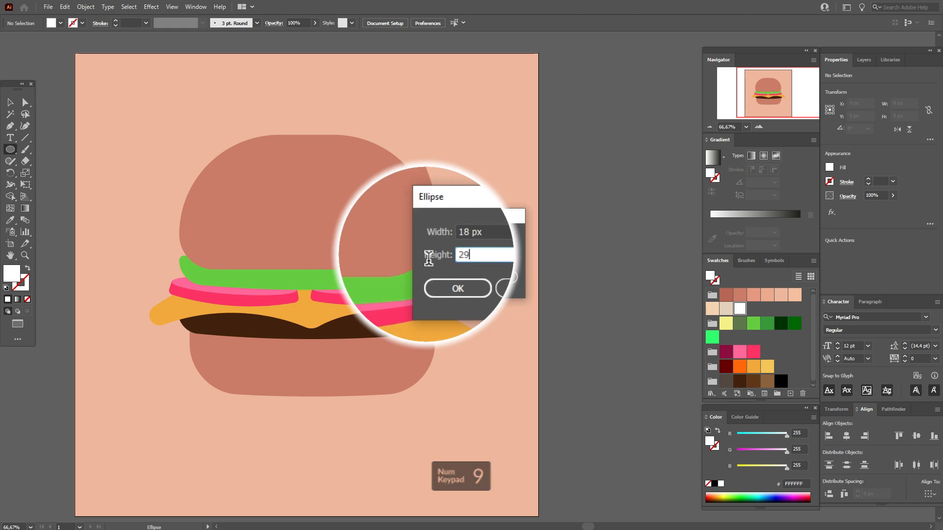
{"action": "left_click", "coordinate": [446, 281]}
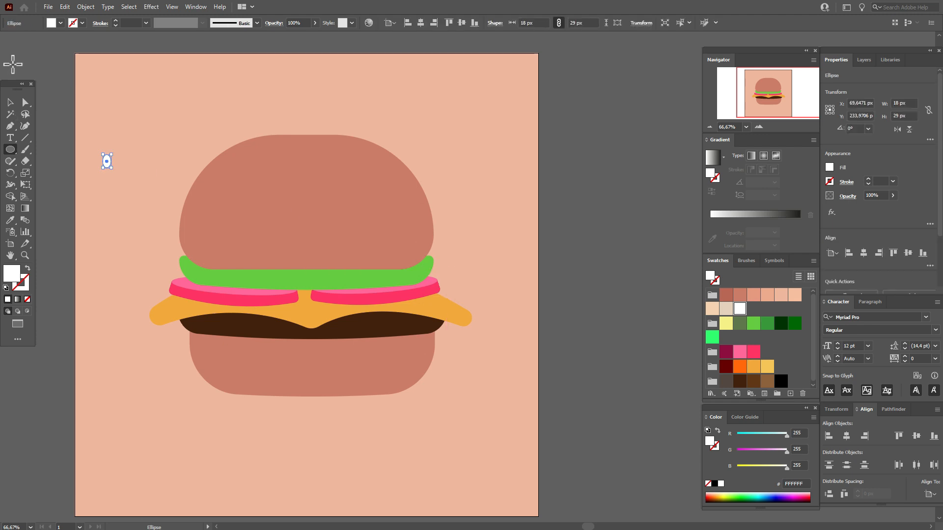
{"action": "left_click", "coordinate": [25, 254]}
{"action": "left_click", "coordinate": [222, 220]}
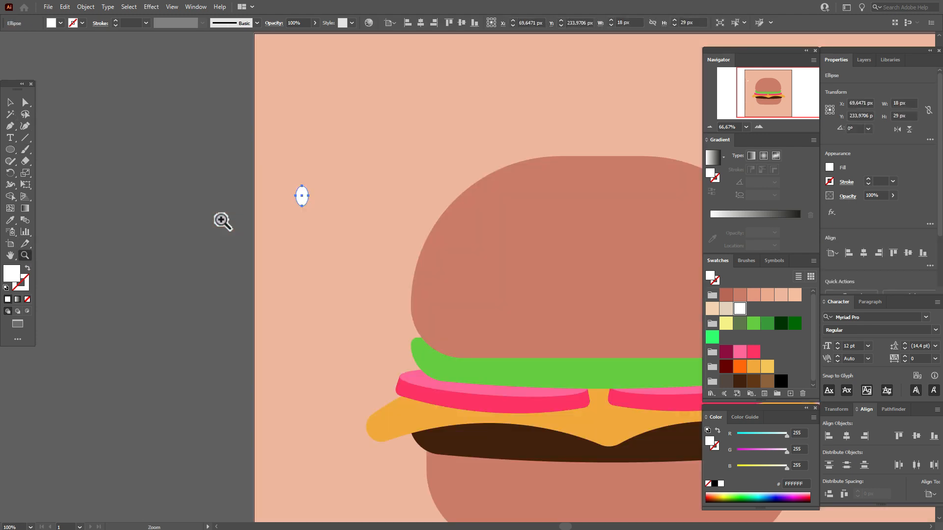
{"action": "left_click", "coordinate": [471, 231]}
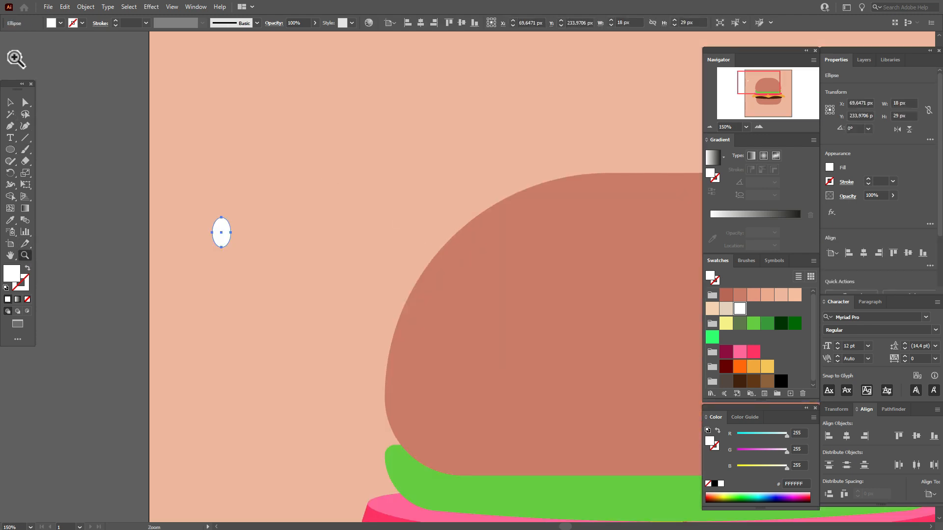
{"action": "left_click", "coordinate": [10, 102]}
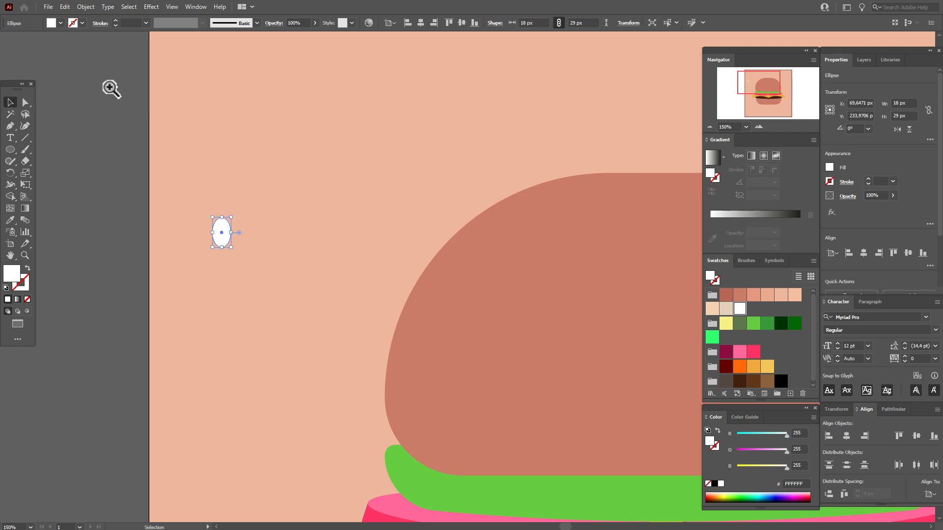
{"action": "left_click", "coordinate": [157, 9]}
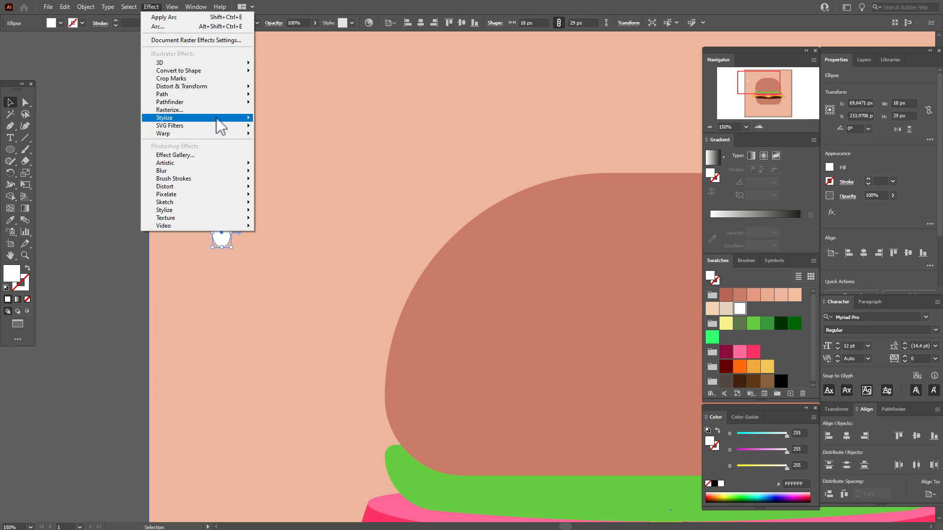
{"action": "mouse_move", "coordinate": [216, 118]}
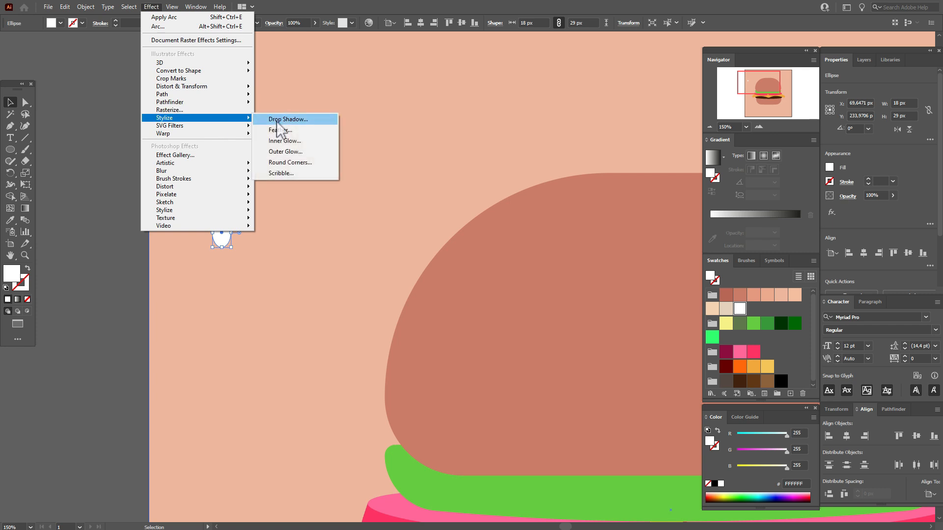
{"action": "left_click", "coordinate": [142, 9]}
{"action": "left_click", "coordinate": [142, 9]}
{"action": "left_click", "coordinate": [90, 67]}
{"action": "left_click", "coordinate": [226, 234]}
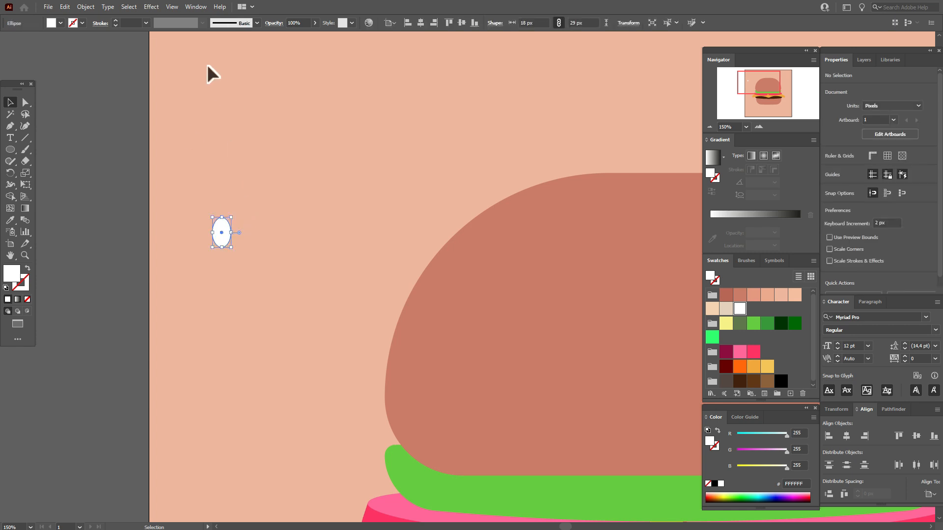
Pinch the white ellipse's upper corners inward with Free Distort to form a teardrop seed, and expand its appearance.
{"action": "left_click", "coordinate": [153, 7]}
{"action": "mouse_move", "coordinate": [208, 87]}
{"action": "left_click", "coordinate": [273, 87]}
{"action": "left_click_drag", "start_coordinate": [476, 269], "coordinate": [502, 269]}
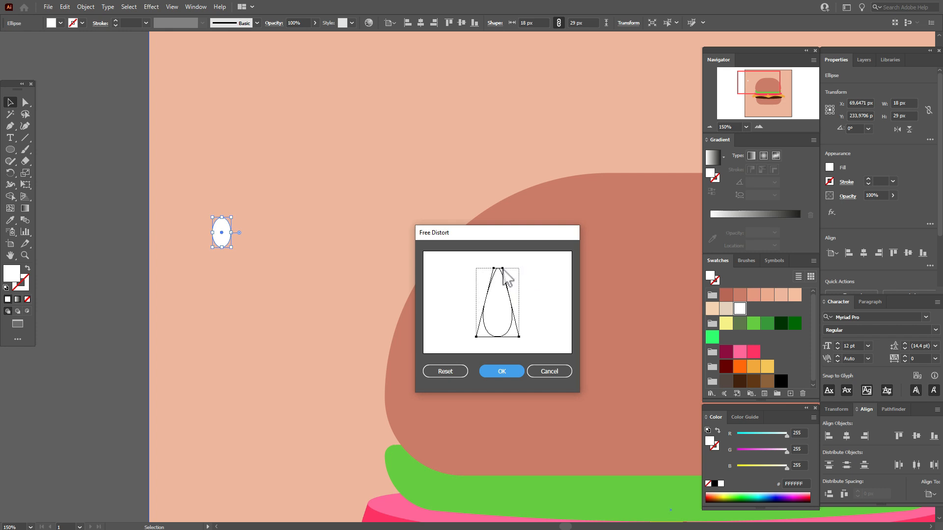
{"action": "left_click", "coordinate": [507, 368]}
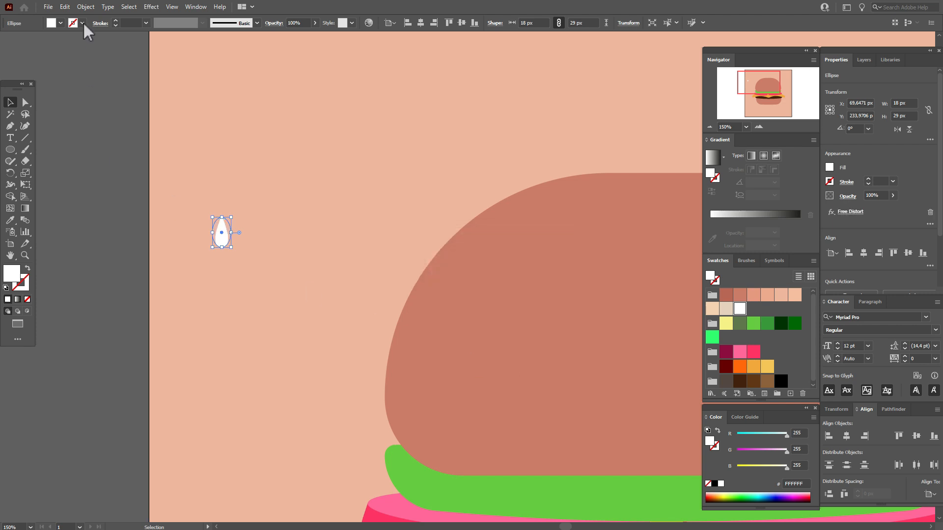
{"action": "left_click", "coordinate": [84, 10]}
{"action": "left_click", "coordinate": [116, 133]}
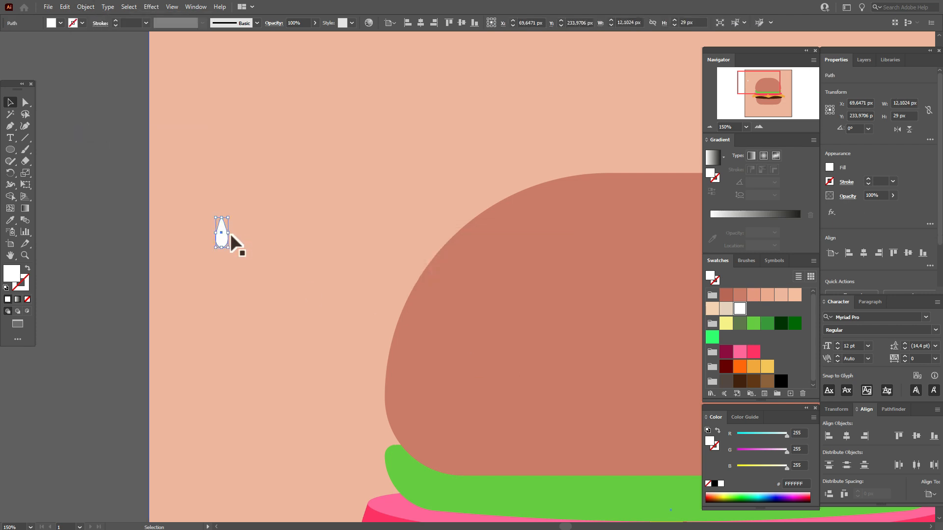
Widen the white teardrop seed slightly and deselect it.
{"action": "left_click_drag", "start_coordinate": [234, 234], "coordinate": [231, 234]}
{"action": "left_click", "coordinate": [122, 251]}
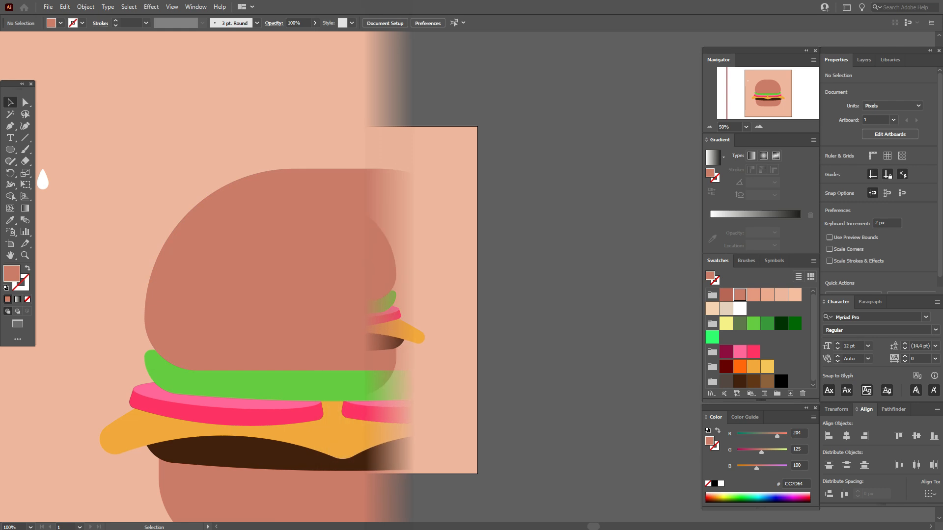
Fill the top bun with cream (F4D3AD) and convert it to a gradient mesh with four columns, Flat appearance and 100% highlight.
{"action": "left_click", "coordinate": [391, 291]}
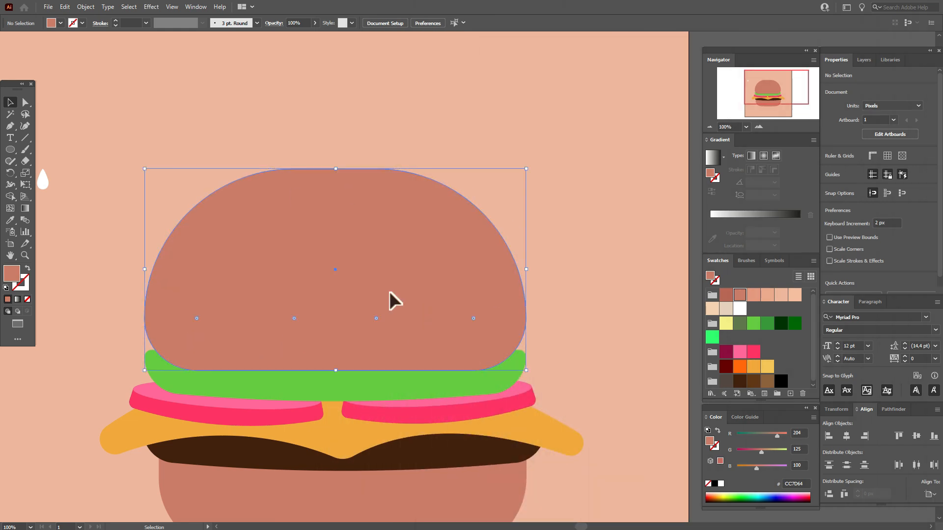
{"action": "left_click", "coordinate": [718, 312]}
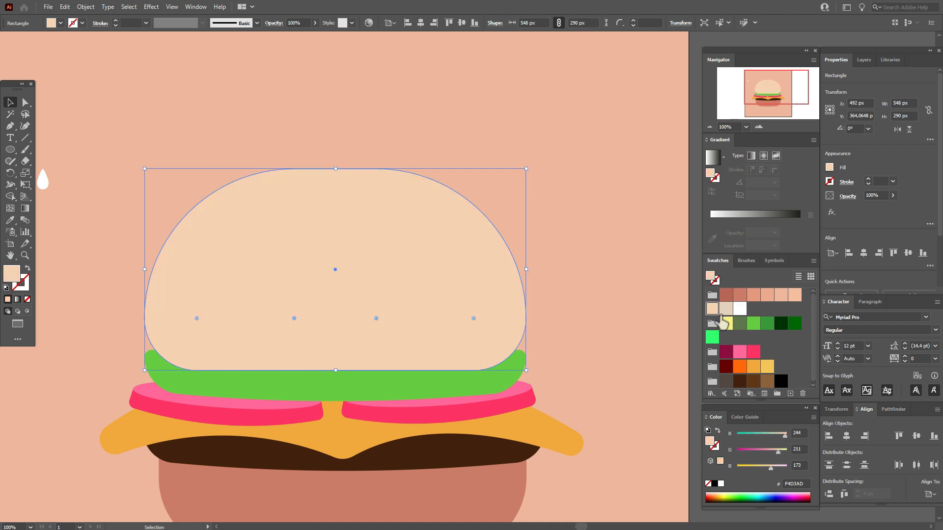
{"action": "left_click", "coordinate": [88, 7]}
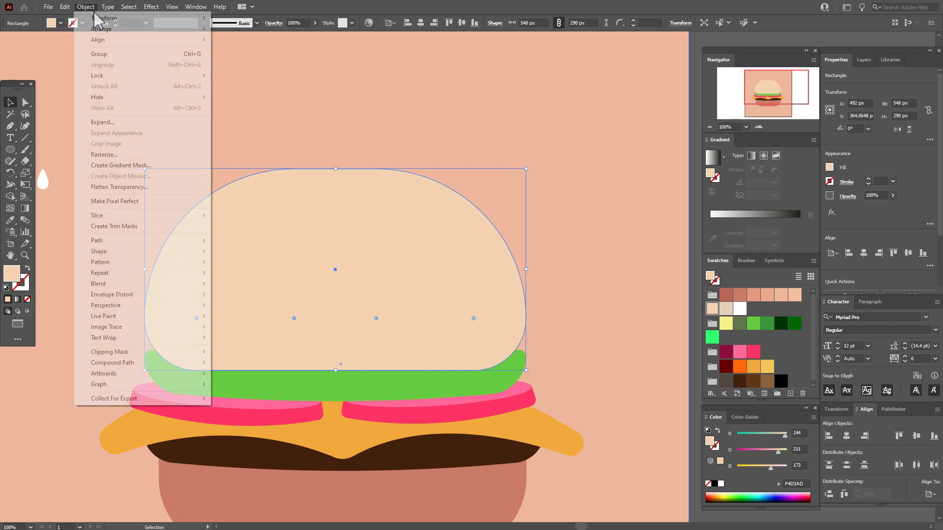
{"action": "left_click", "coordinate": [137, 167]}
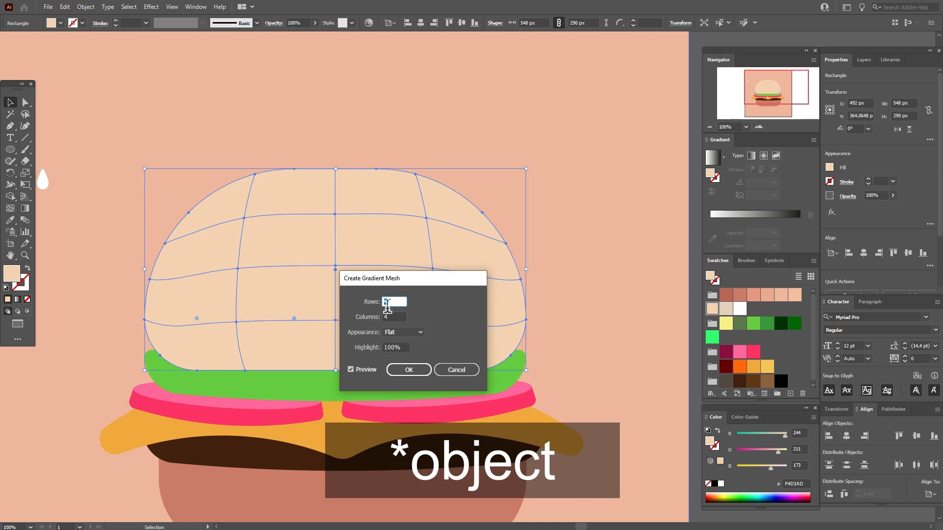
{"action": "left_click", "coordinate": [411, 369]}
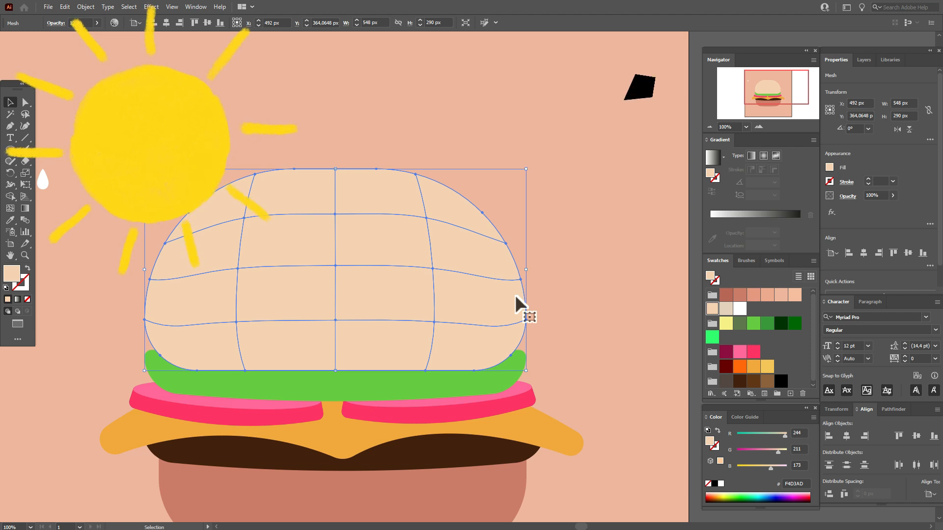
Color the three middle mesh points on the top bun's right edge salmon (R=228 G=152 B=124).
{"action": "left_click", "coordinate": [755, 295]}
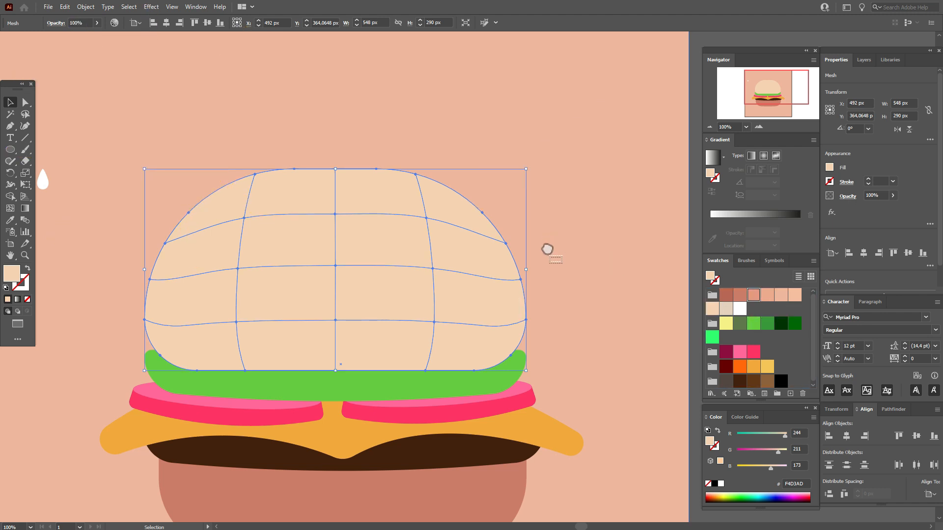
{"action": "left_click", "coordinate": [505, 244]}
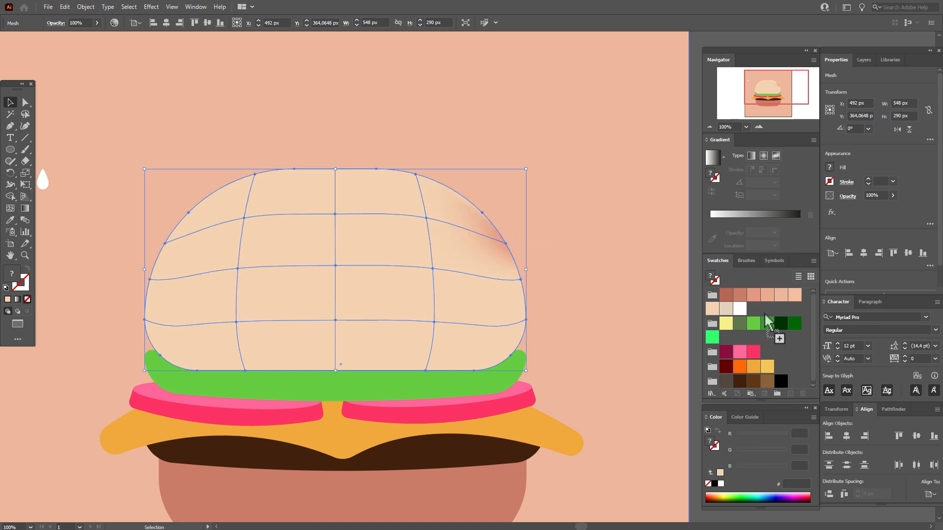
{"action": "left_click", "coordinate": [753, 295]}
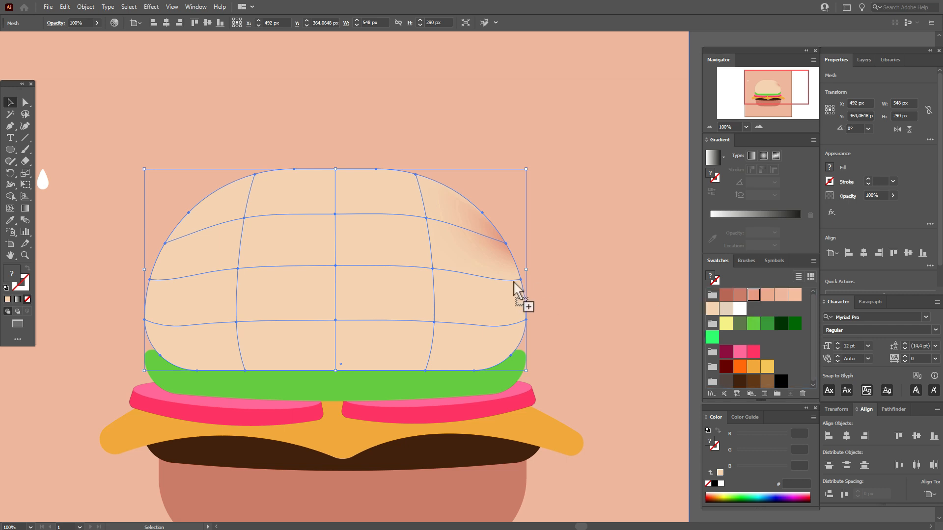
{"action": "left_click_drag", "start_coordinate": [522, 281], "coordinate": [521, 280]}
{"action": "left_click_drag", "start_coordinate": [753, 295], "coordinate": [719, 322]}
{"action": "left_click_drag", "start_coordinate": [520, 321], "coordinate": [526, 320]}
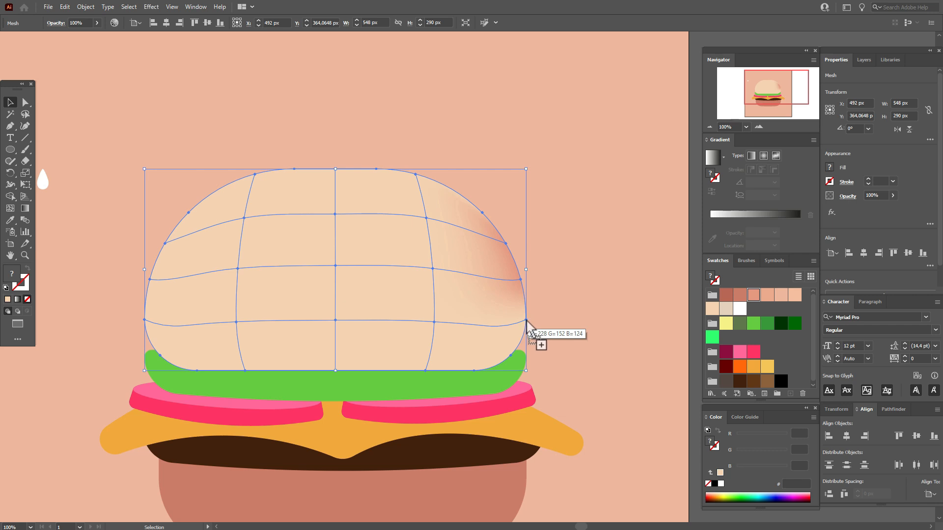
{"action": "left_click_drag", "start_coordinate": [526, 320], "coordinate": [525, 320]}
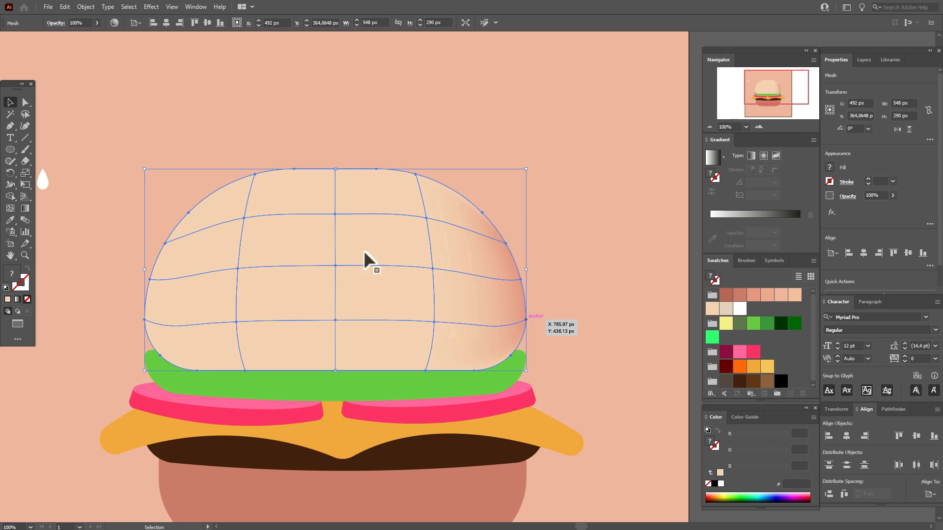
Add mesh lines to the top bun: one just below its upper edge, two above its base and a vertical one near its left side.
{"action": "left_click", "coordinate": [9, 208]}
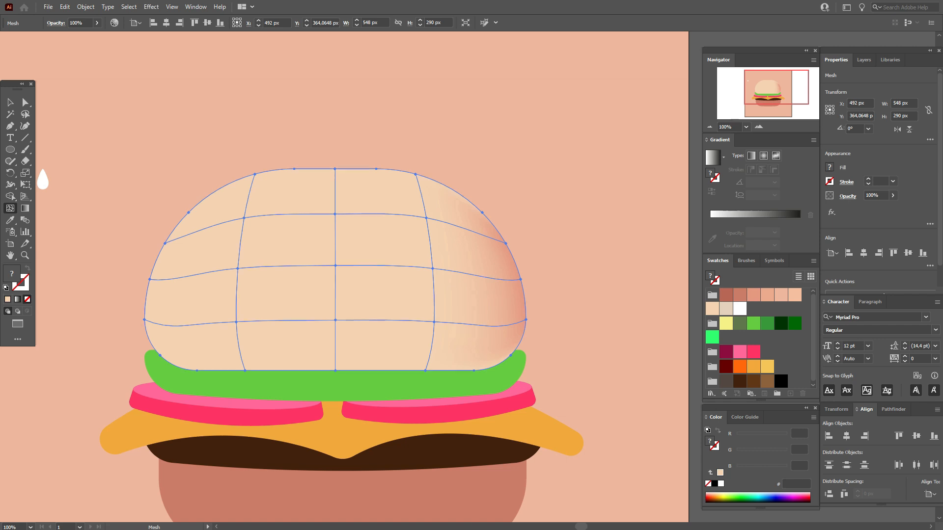
{"action": "left_click", "coordinate": [336, 180]}
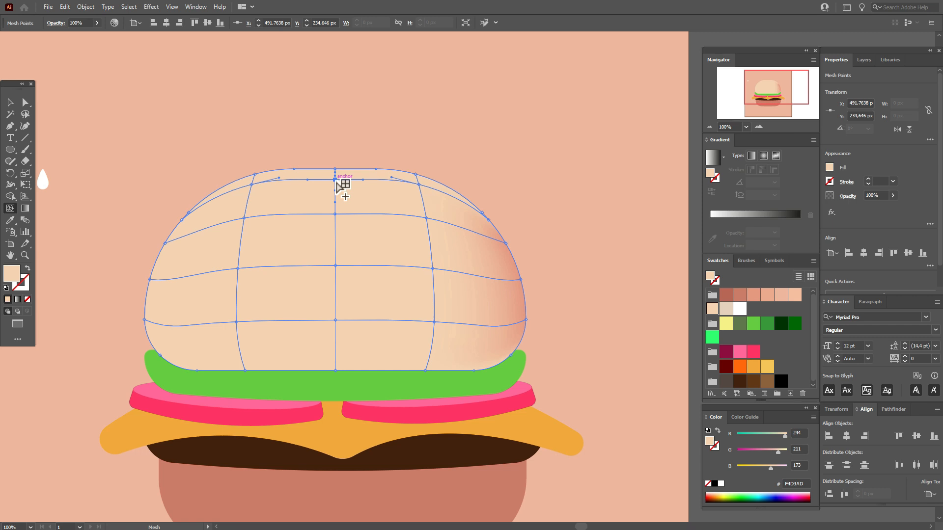
{"action": "left_click", "coordinate": [336, 362]}
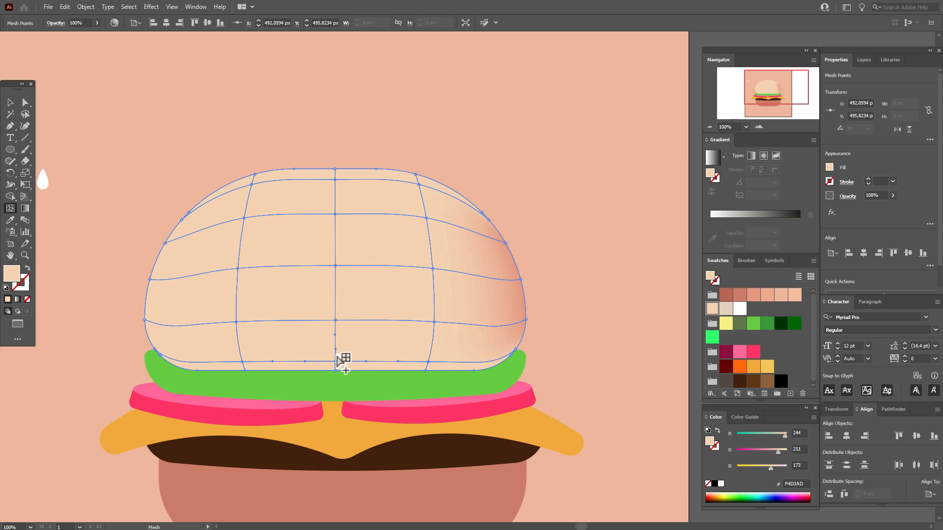
{"action": "left_click_drag", "start_coordinate": [337, 353], "coordinate": [336, 352]}
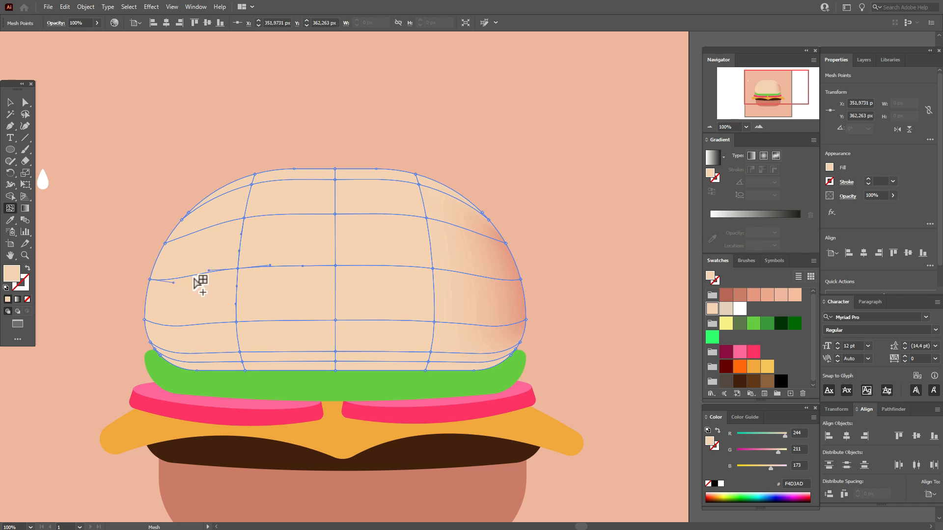
{"action": "left_click", "coordinate": [191, 274]}
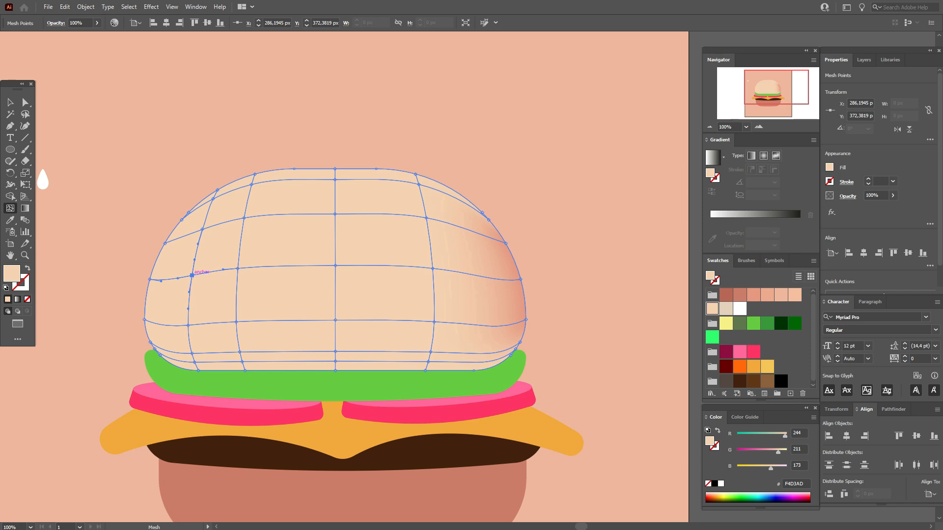
Extend the salmon shading to the upper mesh points on the top bun's right shoulder.
{"action": "left_click", "coordinate": [10, 102]}
{"action": "left_click_drag", "start_coordinate": [753, 294], "coordinate": [483, 213]}
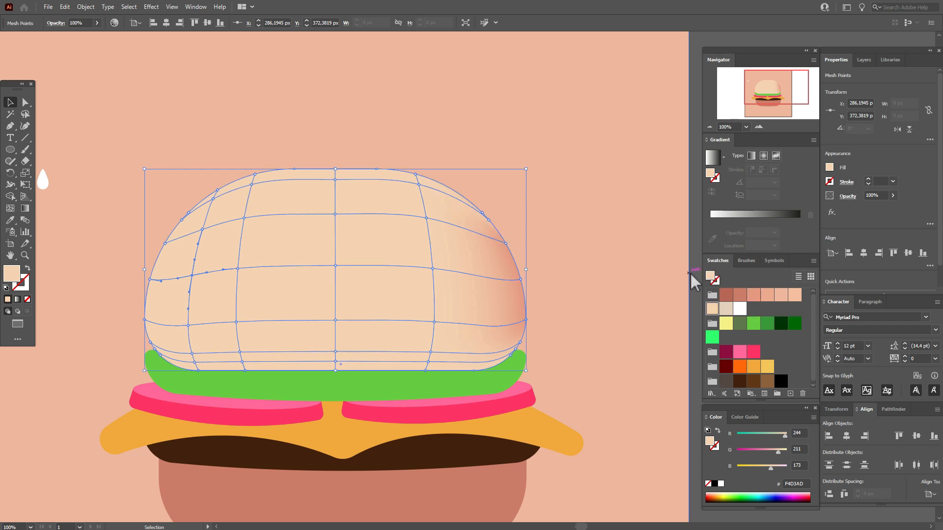
{"action": "left_click", "coordinate": [689, 272]}
{"action": "left_click", "coordinate": [517, 284]}
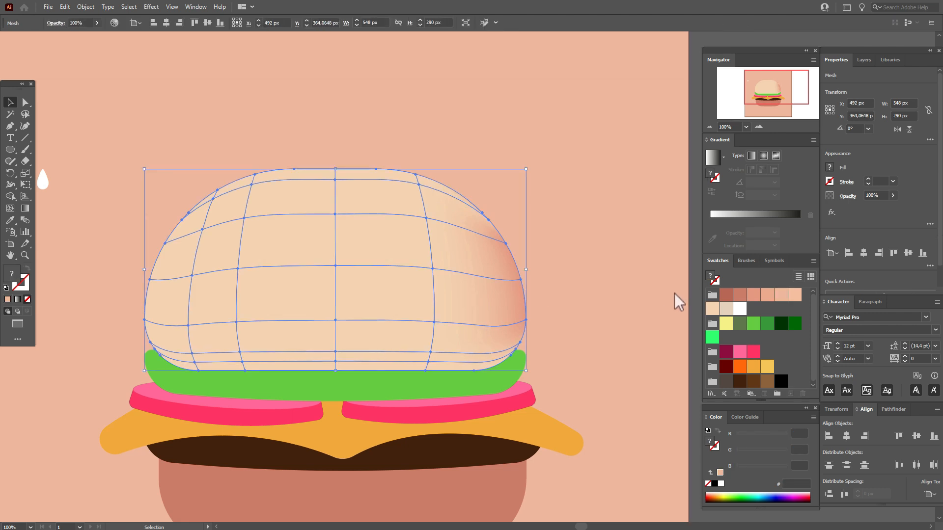
{"action": "left_click", "coordinate": [753, 296]}
{"action": "left_click_drag", "start_coordinate": [497, 225], "coordinate": [488, 228]}
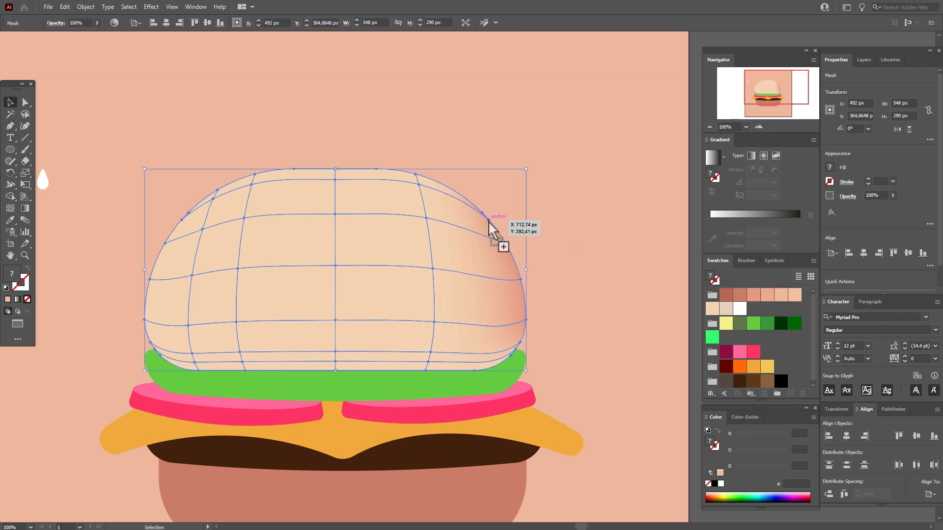
{"action": "left_click", "coordinate": [696, 305]}
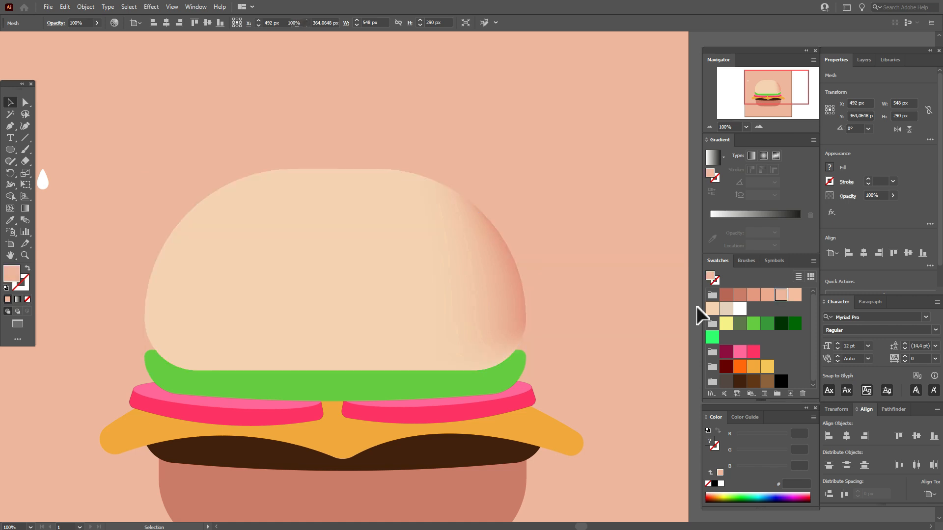
{"action": "left_click", "coordinate": [526, 284]}
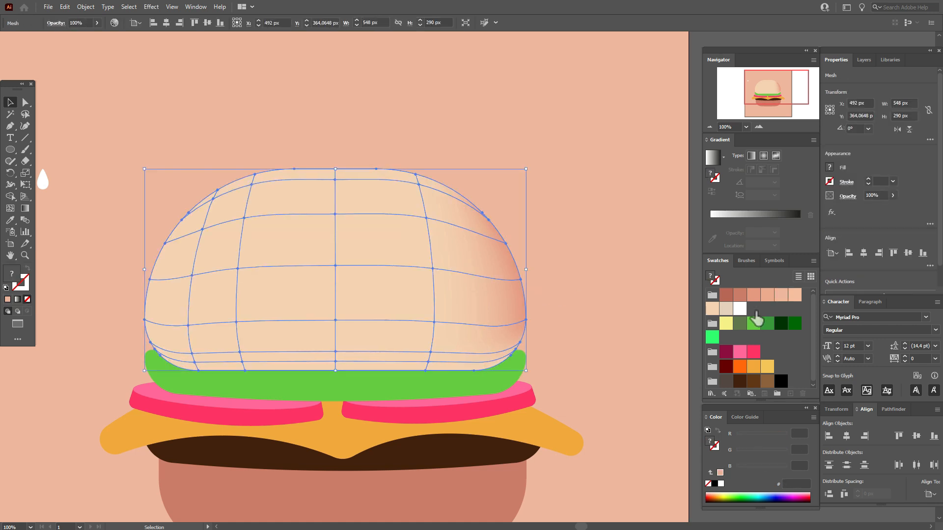
{"action": "left_click", "coordinate": [756, 300]}
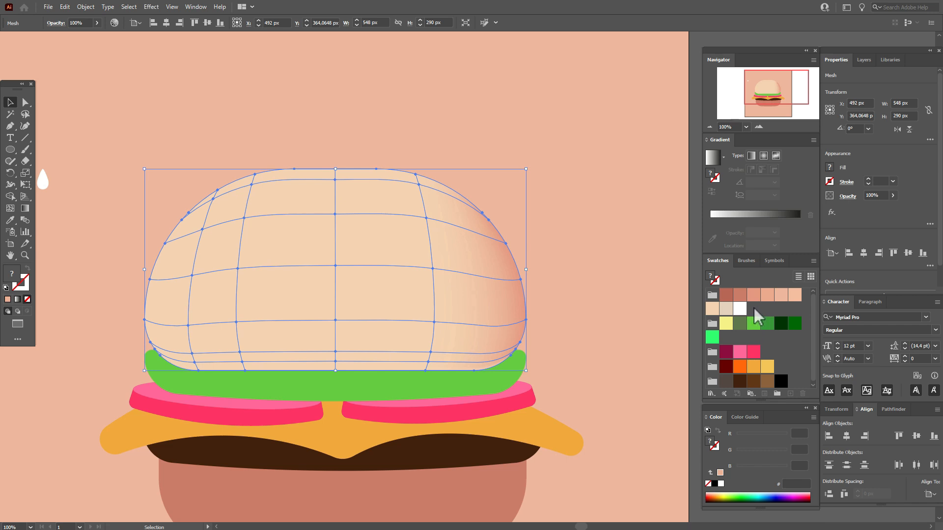
Apply dark terracotta (CC7D64) to mesh points along the top bun's bottom edge as a contact shadow.
{"action": "left_click_drag", "start_coordinate": [739, 294], "coordinate": [479, 375]}
{"action": "mouse_move", "coordinate": [726, 298]}
{"action": "left_mouse_down"}
{"action": "mouse_move", "coordinate": [430, 374]}
{"action": "mouse_move", "coordinate": [245, 372]}
{"action": "left_mouse_up"}
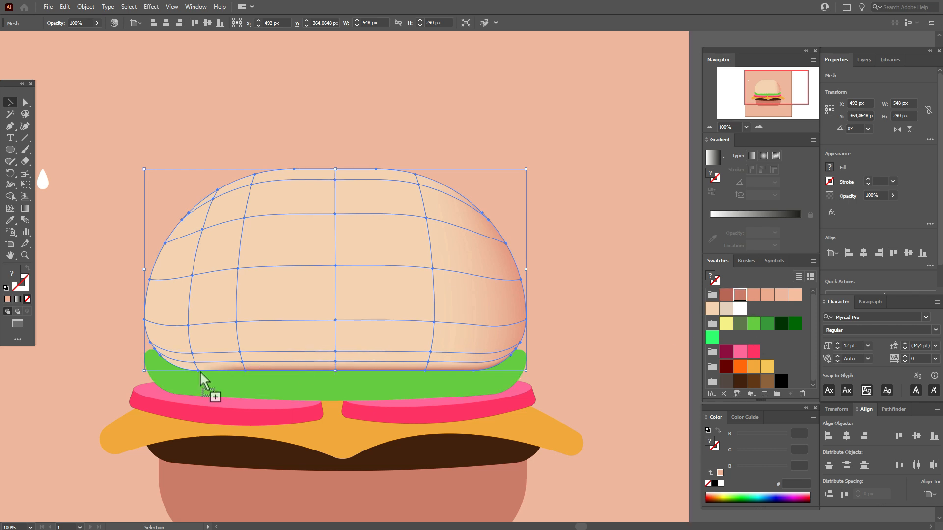
{"action": "left_click", "coordinate": [698, 425]}
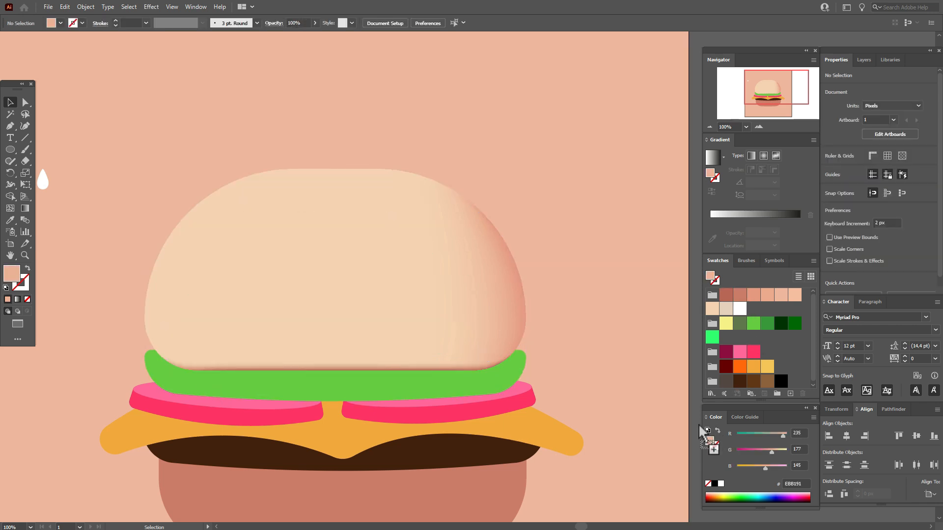
Soften the shadow by coloring mesh points just above the top bun's base with mid-peach swatches.
{"action": "left_click", "coordinate": [413, 342]}
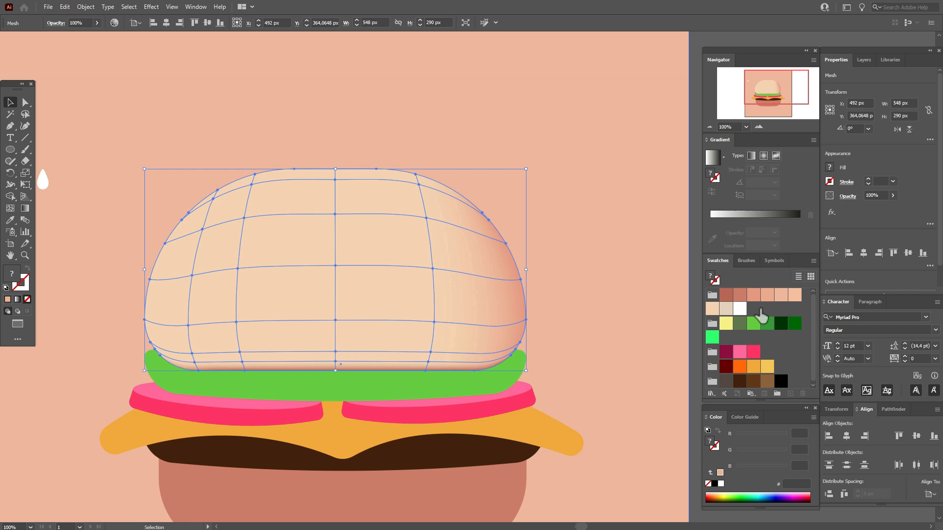
{"action": "left_click_drag", "start_coordinate": [780, 295], "coordinate": [204, 371]}
{"action": "left_click", "coordinate": [697, 358]}
{"action": "left_click", "coordinate": [477, 369]}
{"action": "left_click_drag", "start_coordinate": [766, 295], "coordinate": [519, 361]}
{"action": "left_click", "coordinate": [698, 355]}
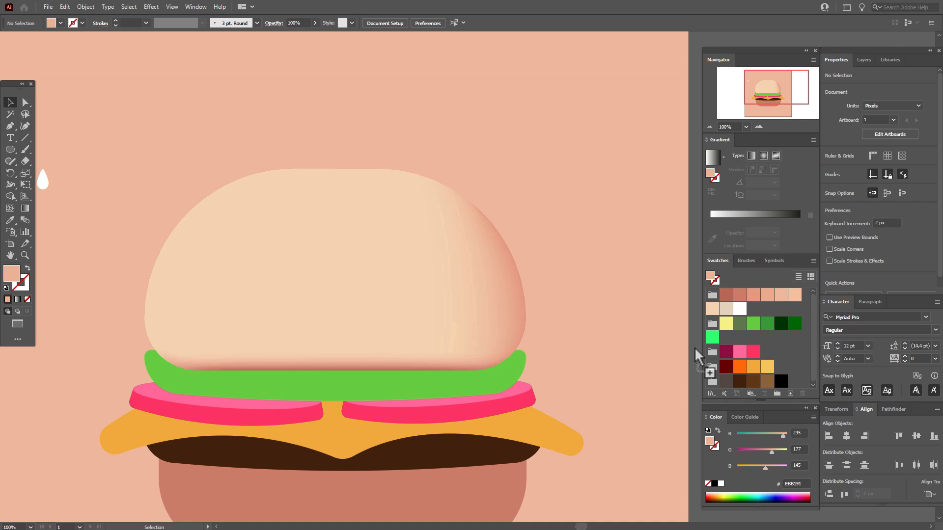
Apply the lightest pinkish-peach swatch to the top bun's lower inner mesh rows to blend the base shading upward.
{"action": "left_click", "coordinate": [491, 359]}
{"action": "left_click_drag", "start_coordinate": [791, 295], "coordinate": [192, 354]}
{"action": "left_click_drag", "start_coordinate": [794, 296], "coordinate": [430, 353]}
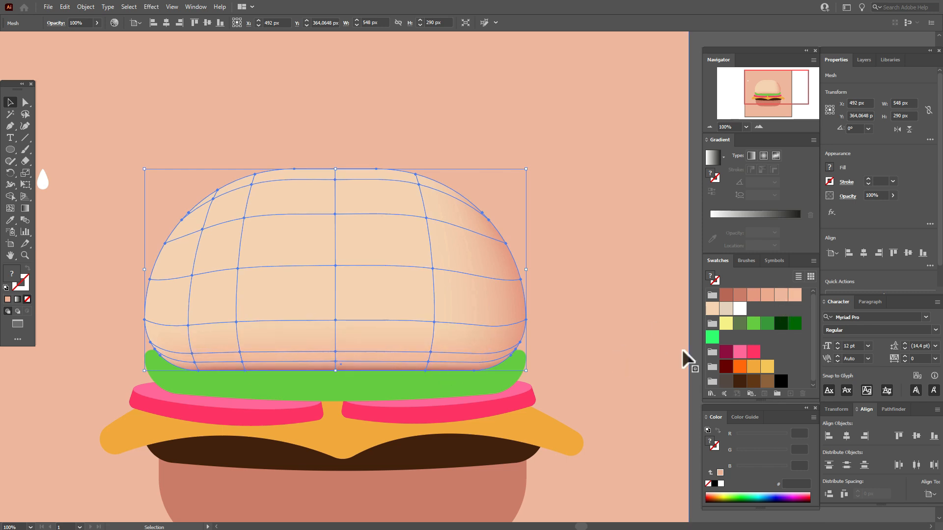
{"action": "left_click", "coordinate": [694, 345]}
{"action": "key", "text": "a"}
{"action": "left_click", "coordinate": [491, 302]}
{"action": "mouse_move", "coordinate": [795, 295]}
{"action": "left_mouse_down"}
{"action": "mouse_move", "coordinate": [189, 326]}
{"action": "mouse_move", "coordinate": [793, 296]}
{"action": "mouse_move", "coordinate": [336, 320]}
{"action": "mouse_move", "coordinate": [434, 322]}
{"action": "left_mouse_up"}
{"action": "left_click", "coordinate": [698, 350]}
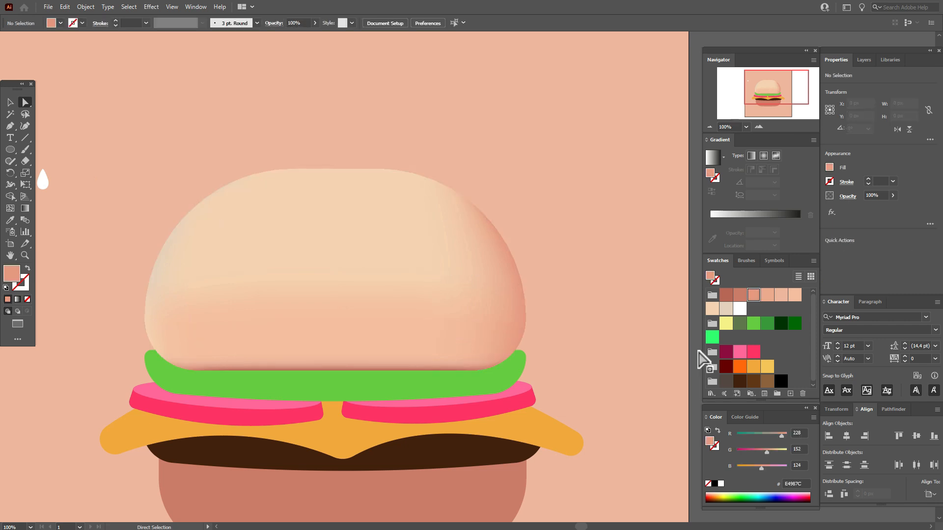
Even out the second mesh line above the top bun's base by recoloring its points with the lightest pinkish-peach swatch.
{"action": "left_click", "coordinate": [486, 302]}
{"action": "left_click_drag", "start_coordinate": [794, 295], "coordinate": [239, 352]}
{"action": "left_click_drag", "start_coordinate": [795, 295], "coordinate": [430, 352]}
{"action": "key", "text": "ctrl+shift+a"}
{"action": "left_click", "coordinate": [466, 307]}
{"action": "left_click", "coordinate": [697, 322]}
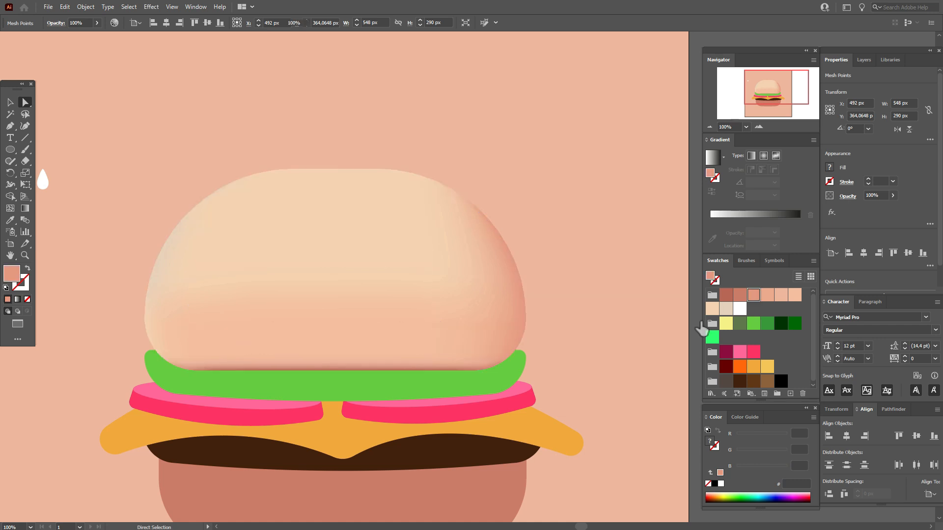
Color the top bun's upper-right inner mesh points light peach and deepen its lower-right side with salmon (E4987C).
{"action": "left_click", "coordinate": [526, 320]}
{"action": "mouse_move", "coordinate": [794, 294]}
{"action": "left_mouse_down"}
{"action": "mouse_move", "coordinate": [440, 282]}
{"action": "mouse_move", "coordinate": [452, 275]}
{"action": "mouse_move", "coordinate": [426, 218]}
{"action": "left_mouse_up"}
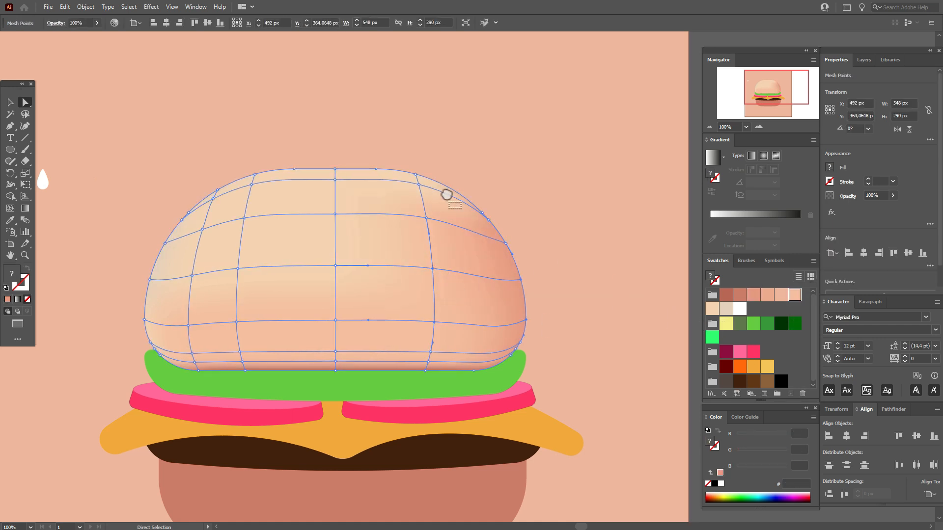
{"action": "left_click_drag", "start_coordinate": [753, 295], "coordinate": [476, 334]}
{"action": "left_click", "coordinate": [697, 323]}
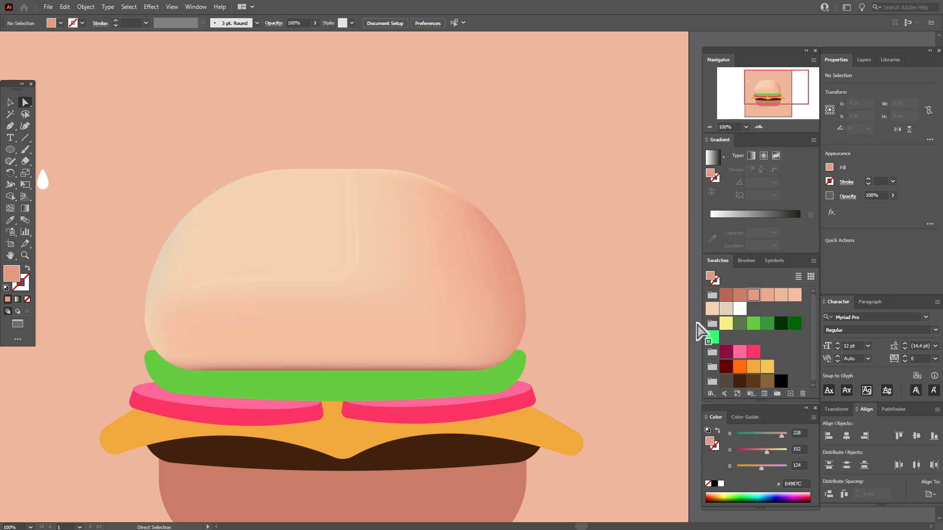
Apply the salmon swatch to the closely spaced mesh points on the top bun's lower-right corner.
{"action": "left_click", "coordinate": [522, 330]}
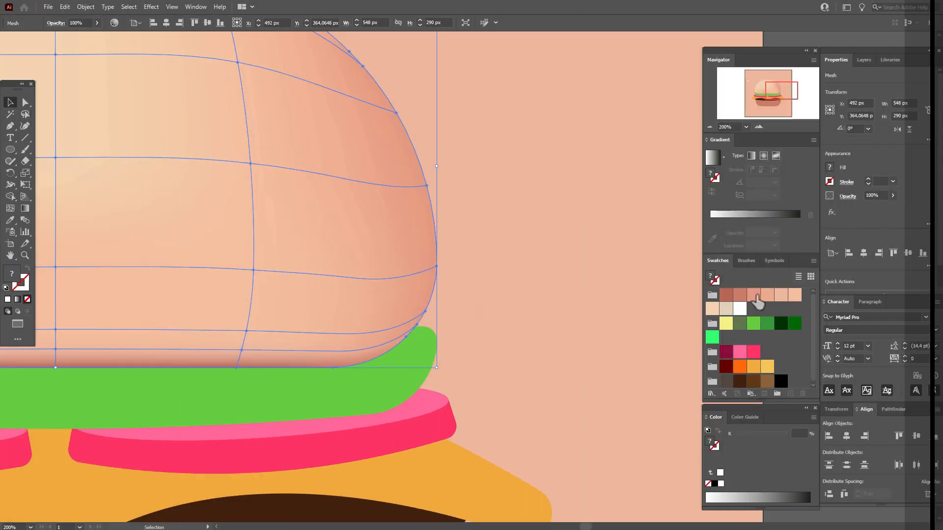
{"action": "left_click_drag", "start_coordinate": [753, 296], "coordinate": [407, 339]}
{"action": "left_click_drag", "start_coordinate": [753, 295], "coordinate": [421, 328]}
{"action": "left_click", "coordinate": [440, 294]}
{"action": "left_click", "coordinate": [437, 295]}
{"action": "left_click_drag", "start_coordinate": [753, 295], "coordinate": [419, 325]}
{"action": "left_click", "coordinate": [783, 517]}
Add a vertical mesh line through the top bun's upper-right shoulder, between the right inner line and the outer edge.
{"action": "key", "text": "space"}
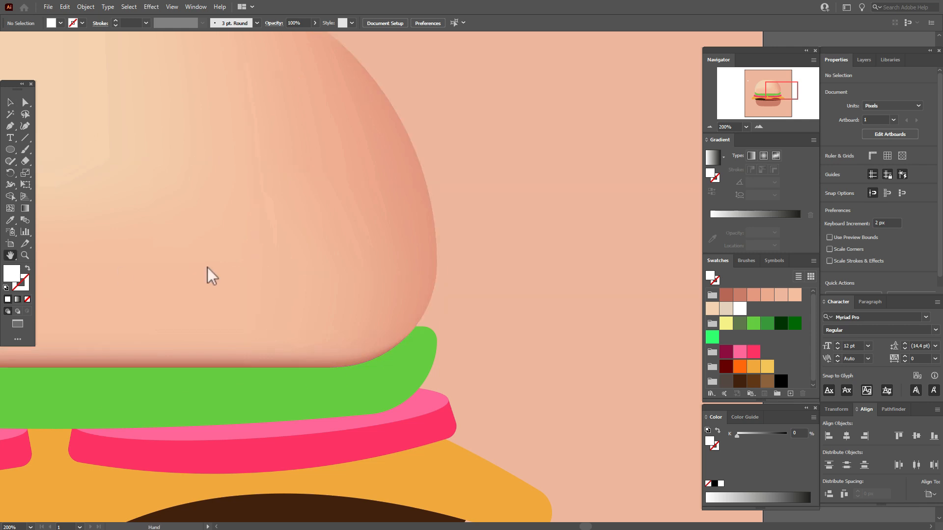
{"action": "left_click_drag", "start_coordinate": [207, 268], "coordinate": [552, 376]}
{"action": "left_click_drag", "start_coordinate": [364, 306], "coordinate": [222, 360]}
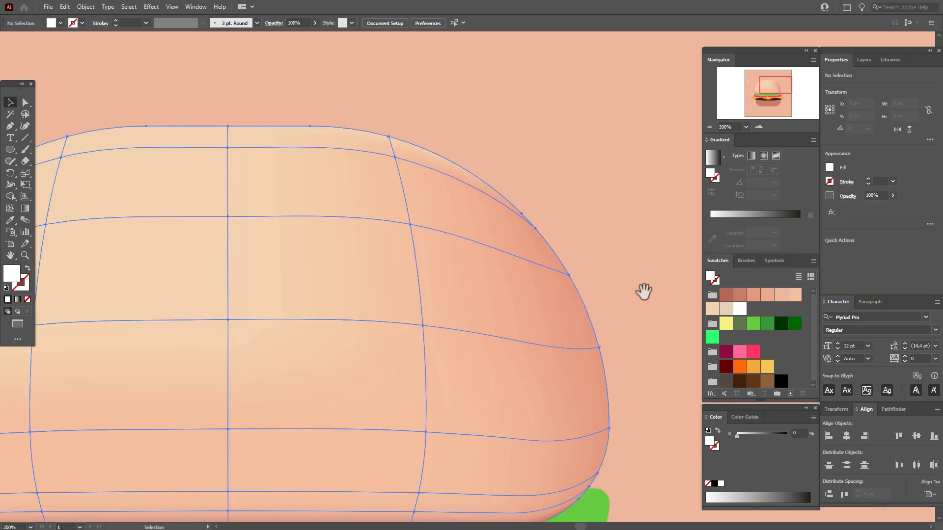
{"action": "key", "text": "u"}
{"action": "left_click", "coordinate": [464, 169]}
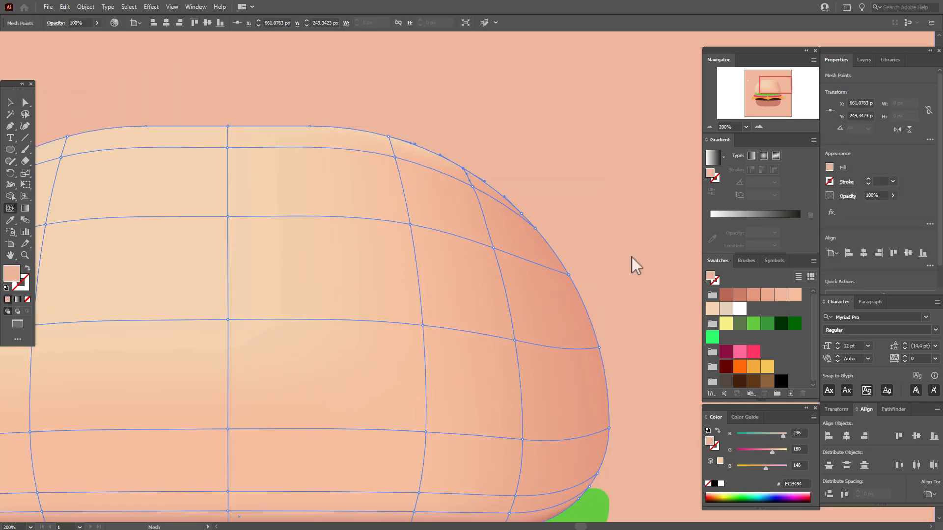
Apply salmon (E4987C) to the mesh point on the top bun's upper-right shoulder edge.
{"action": "left_click_drag", "start_coordinate": [753, 295], "coordinate": [464, 169]}
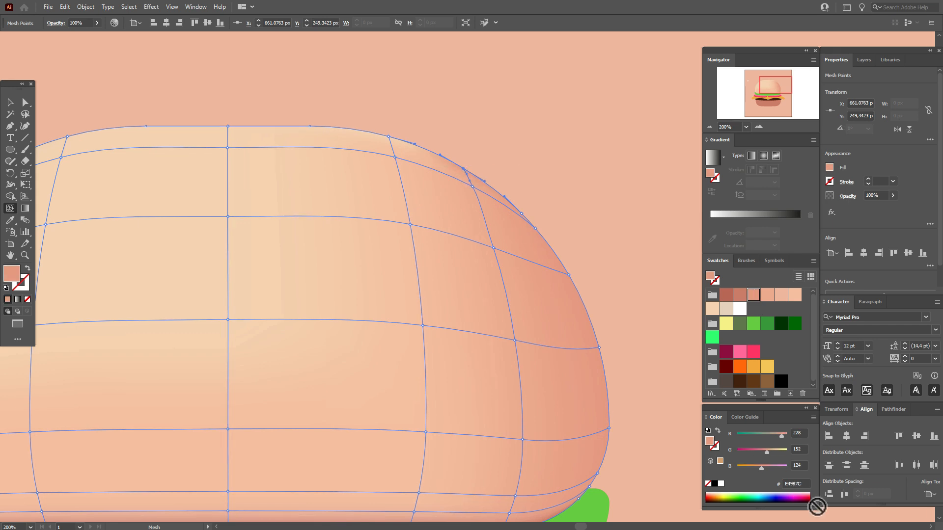
{"action": "left_click", "coordinate": [11, 103]}
{"action": "left_click", "coordinate": [127, 110]}
{"action": "left_click", "coordinate": [463, 204]}
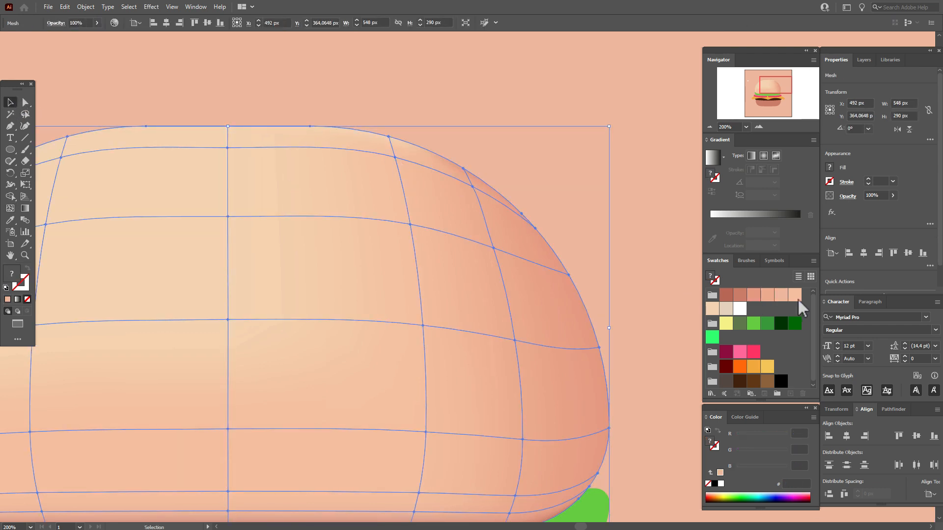
Tint the left inner mesh area of the top bun with a warmer peach.
{"action": "left_click", "coordinate": [480, 141]}
{"action": "left_click", "coordinate": [12, 256]}
{"action": "left_click_drag", "start_coordinate": [224, 334], "coordinate": [452, 307]}
{"action": "key", "text": "v"}
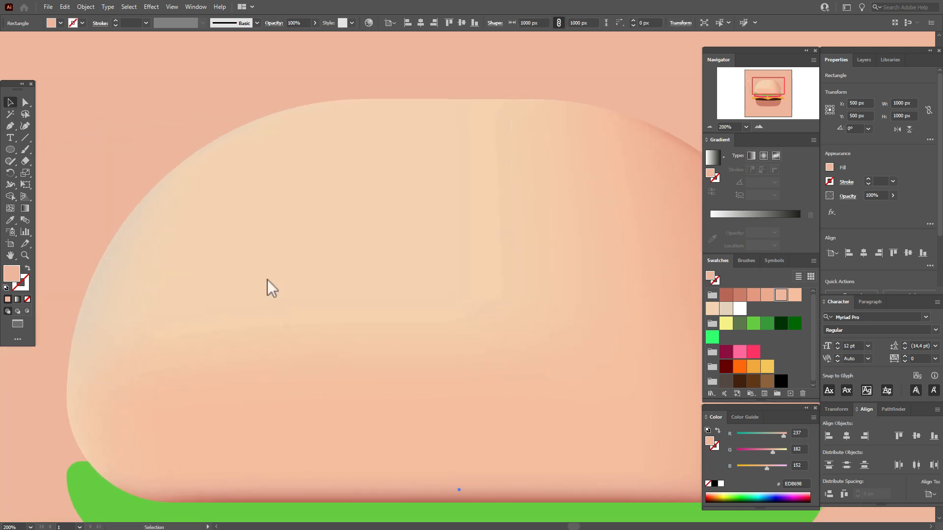
{"action": "left_click", "coordinate": [291, 291]}
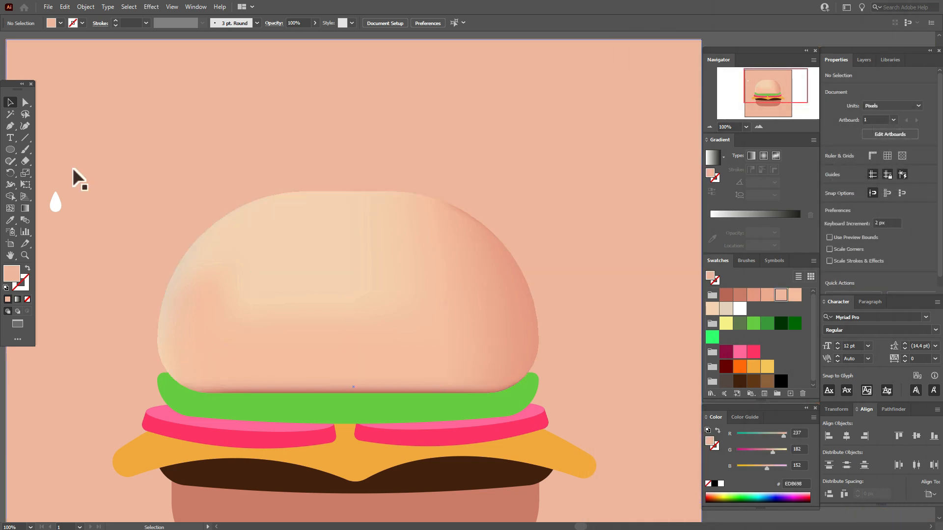
Draw a white ellipse about 35 × 67 px and place it tilted on the top bun's upper-left side as a highlight.
{"action": "left_click", "coordinate": [11, 150]}
{"action": "left_click_drag", "start_coordinate": [12, 150], "coordinate": [54, 173]}
{"action": "left_click_drag", "start_coordinate": [195, 161], "coordinate": [219, 207]}
{"action": "left_click", "coordinate": [739, 308]}
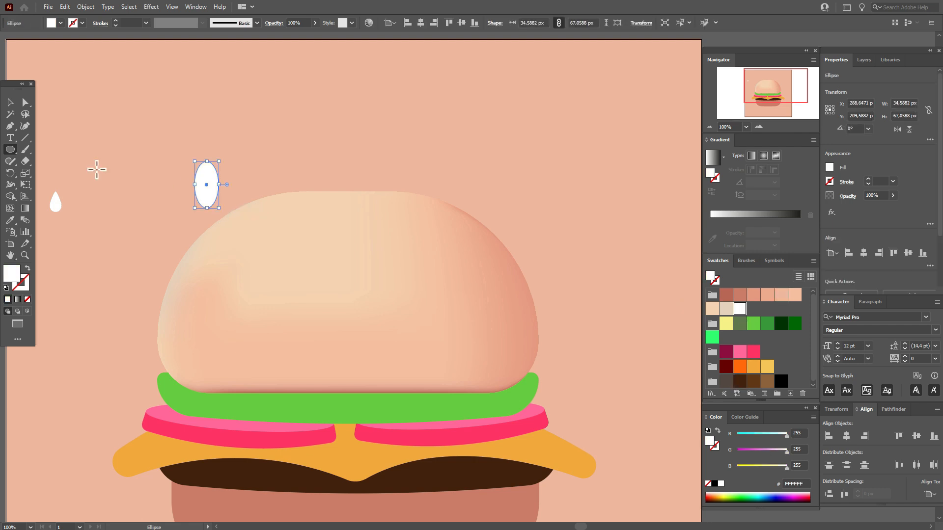
{"action": "left_click", "coordinate": [10, 102]}
{"action": "left_click_drag", "start_coordinate": [221, 190], "coordinate": [234, 243]}
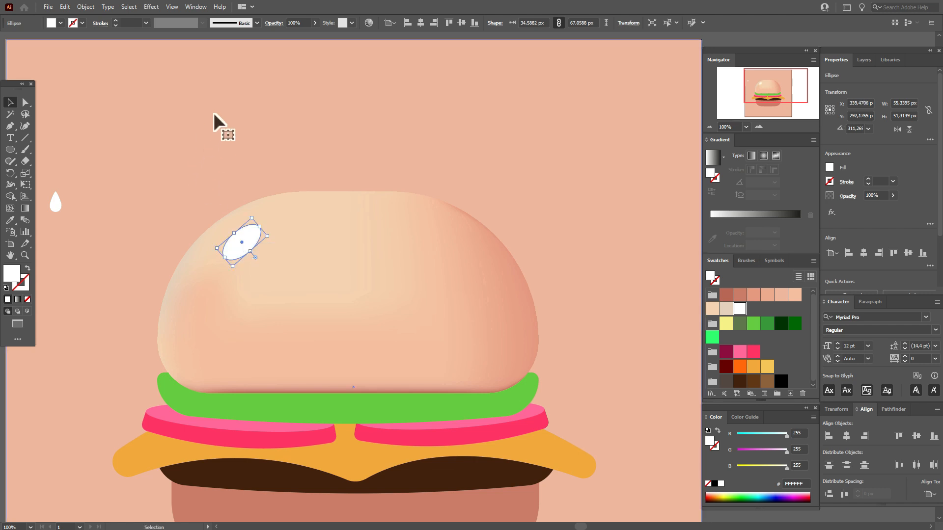
Apply a Gaussian Blur with a radius of about 12.1 pixels to the white highlight ellipse.
{"action": "left_click", "coordinate": [152, 7]}
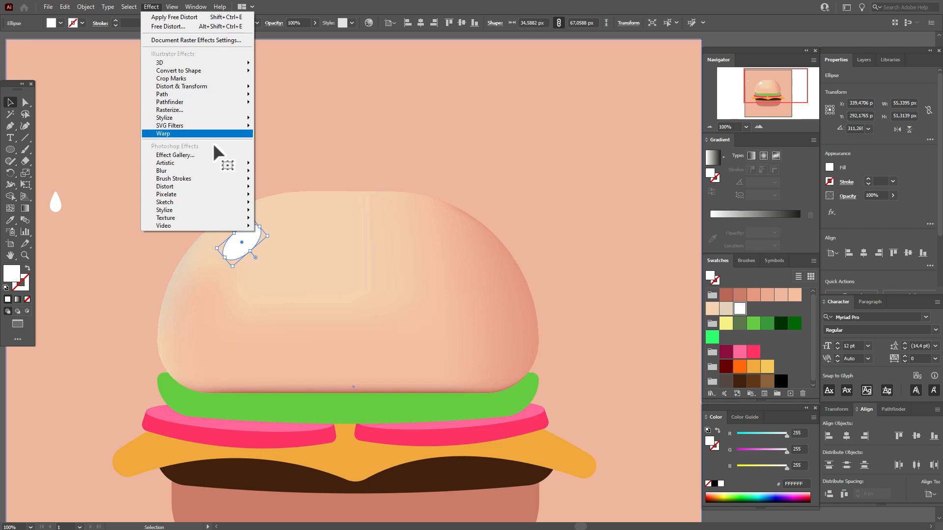
{"action": "mouse_move", "coordinate": [210, 168]}
{"action": "left_click", "coordinate": [323, 169]}
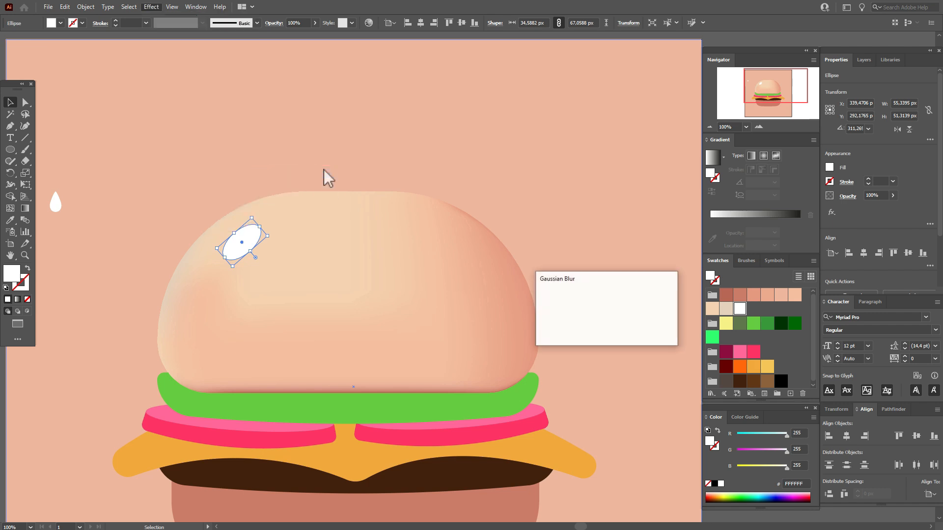
{"action": "left_click_drag", "start_coordinate": [579, 303], "coordinate": [593, 305]}
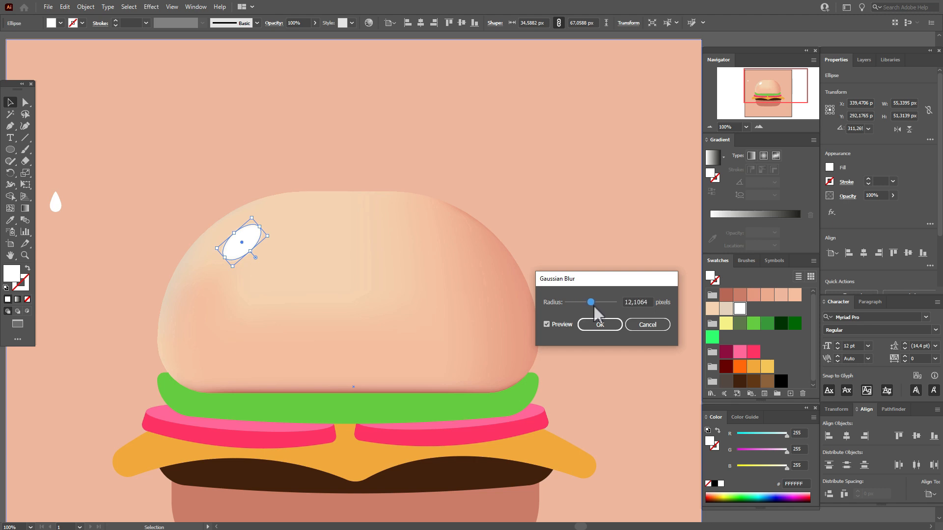
{"action": "left_click", "coordinate": [596, 325]}
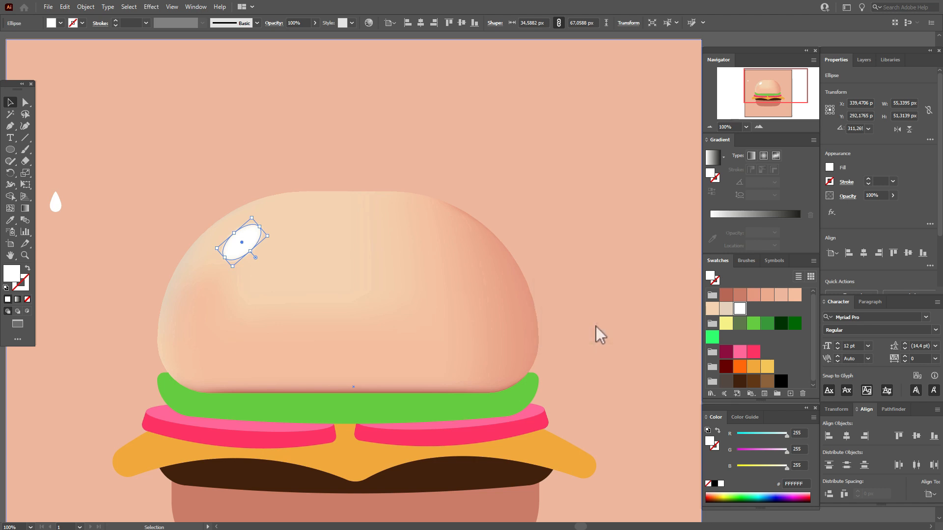
{"action": "left_click", "coordinate": [740, 517]}
Try the highlight ellipse at 20%, 35% and 25% opacity.
{"action": "left_click", "coordinate": [246, 247]}
{"action": "left_click", "coordinate": [870, 196]}
{"action": "type", "text": "20"}
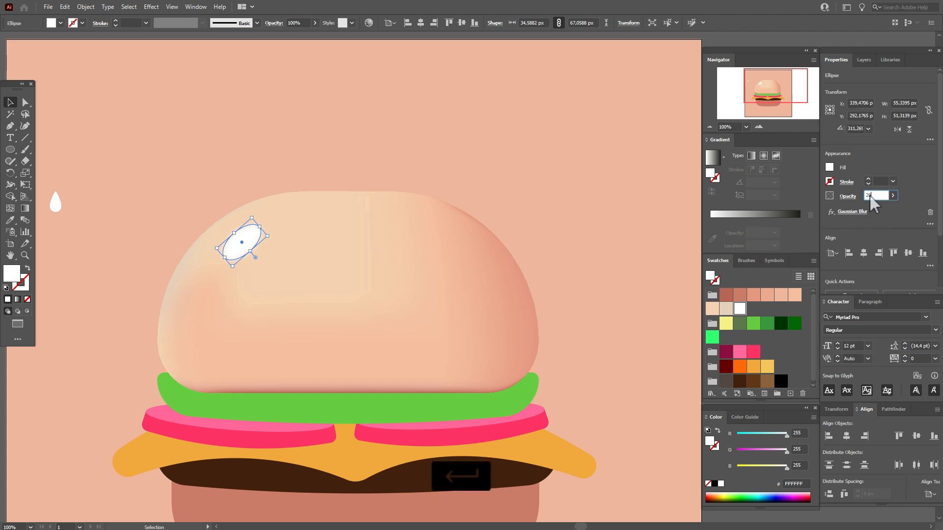
{"action": "key", "text": "Return"}
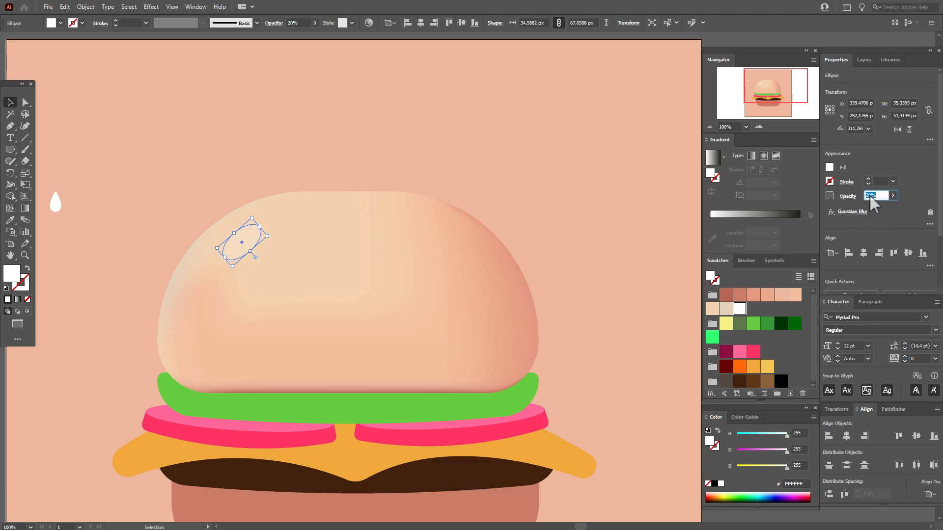
{"action": "type", "text": "35"}
{"action": "key", "text": "Return"}
{"action": "key", "text": "ctrl+shift+a"}
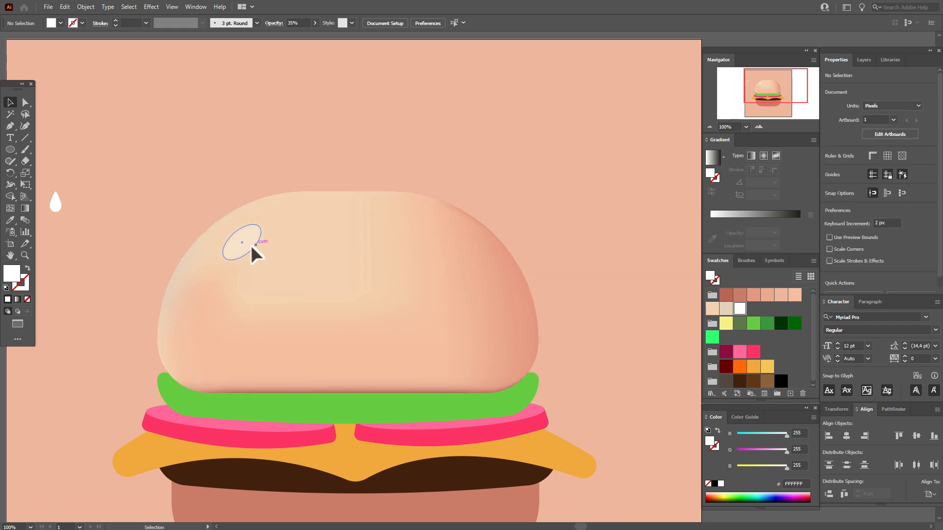
{"action": "left_click", "coordinate": [249, 246]}
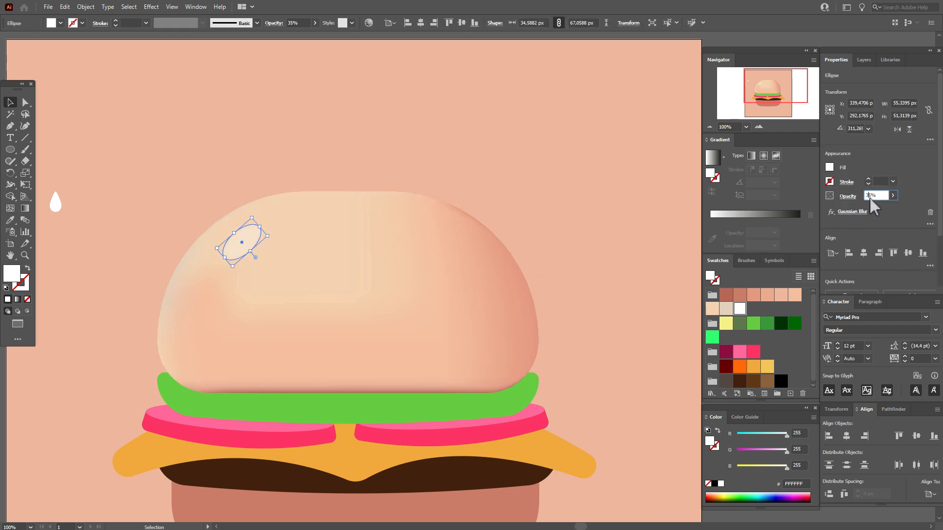
{"action": "type", "text": "25"}
{"action": "key", "text": "Return"}
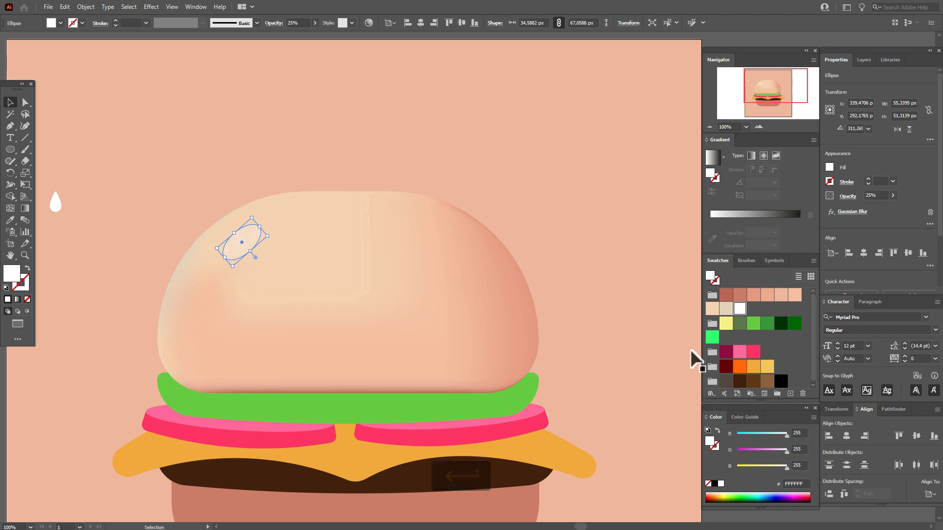
{"action": "key", "text": "ctrl+shift+a"}
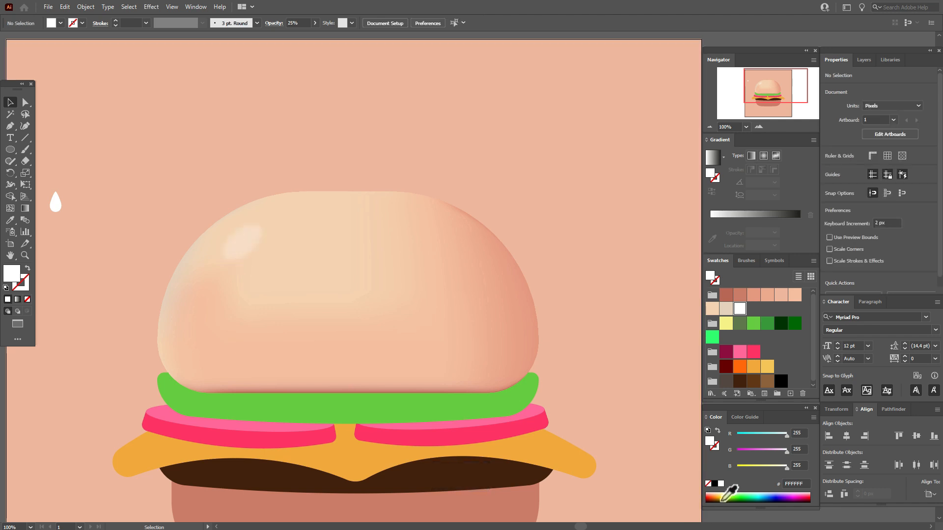
Set the opacity of the highlight ellipse on the top bun to 15%.
{"action": "left_click", "coordinate": [243, 241]}
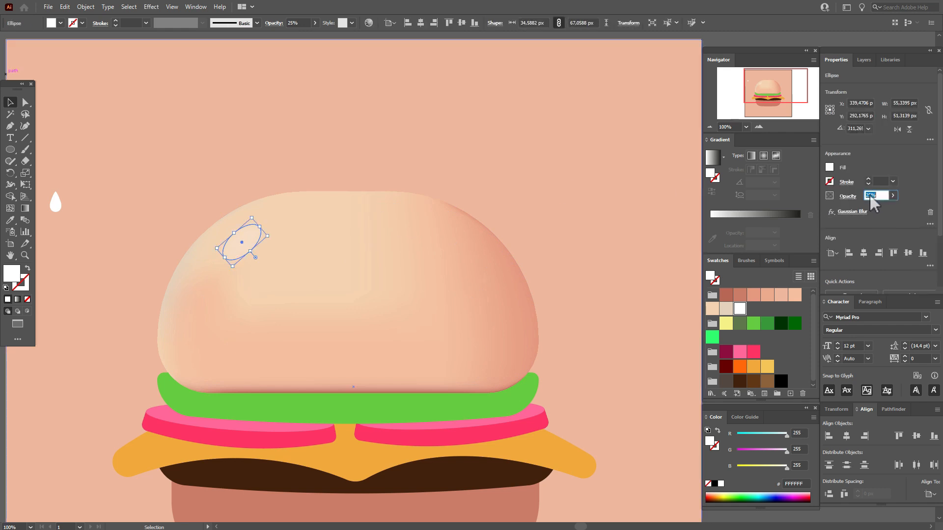
{"action": "key", "text": "KP_1"}
{"action": "type", "text": "5"}
{"action": "key", "text": "Return"}
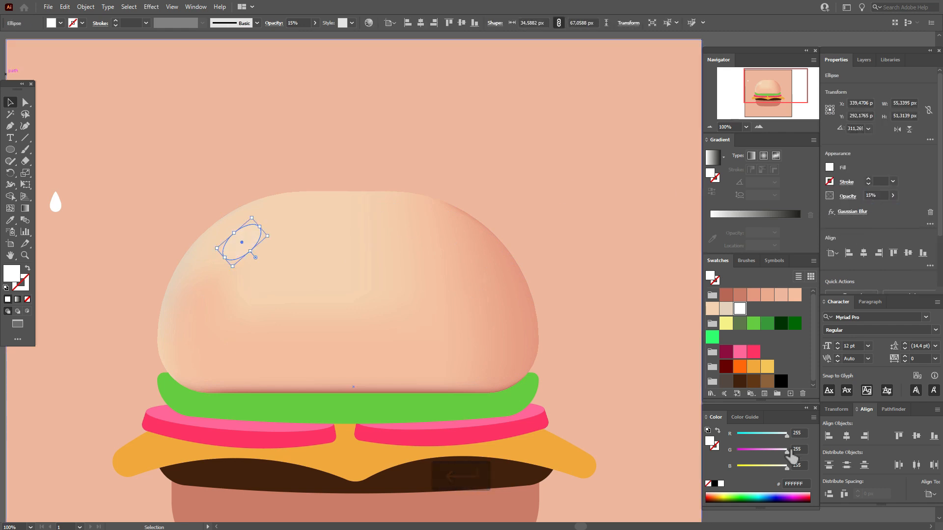
{"action": "key", "text": "ctrl+shift+a"}
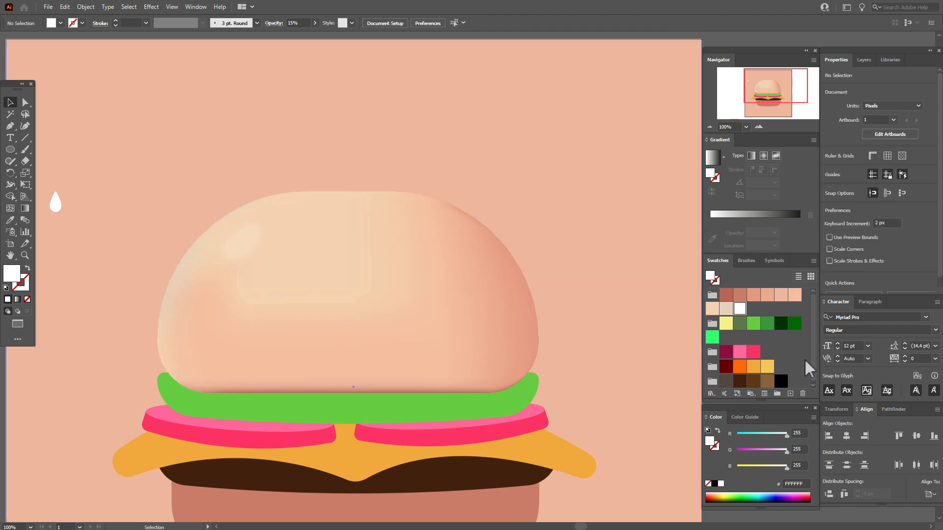
Enlarge the highlight ellipse to about 42 × 90 px and readjust its Gaussian Blur radius.
{"action": "left_click", "coordinate": [241, 242]}
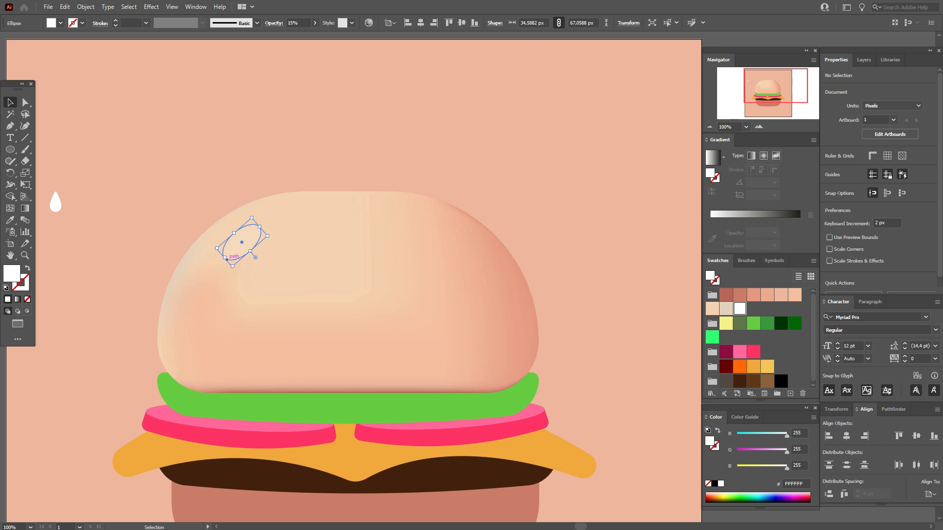
{"action": "left_click_drag", "start_coordinate": [225, 257], "coordinate": [248, 253]}
{"action": "left_click", "coordinate": [792, 519]}
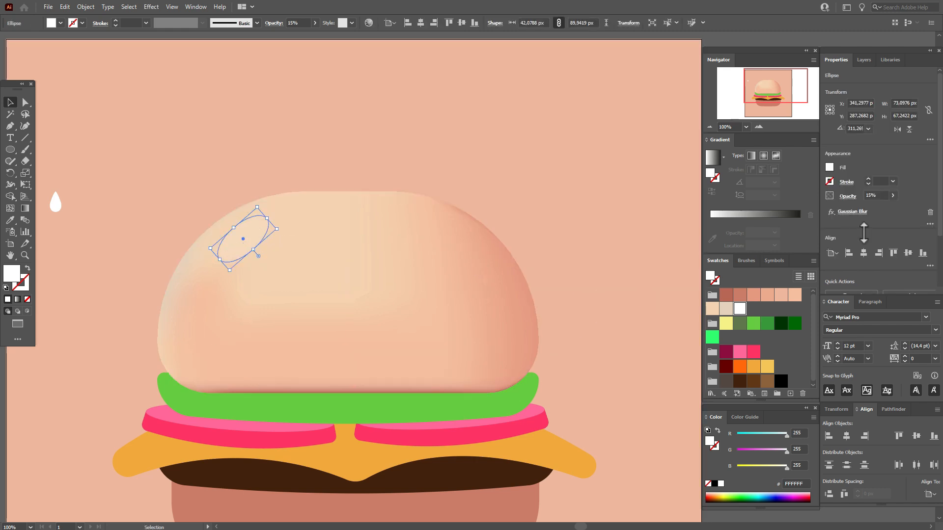
{"action": "left_click", "coordinate": [857, 212]}
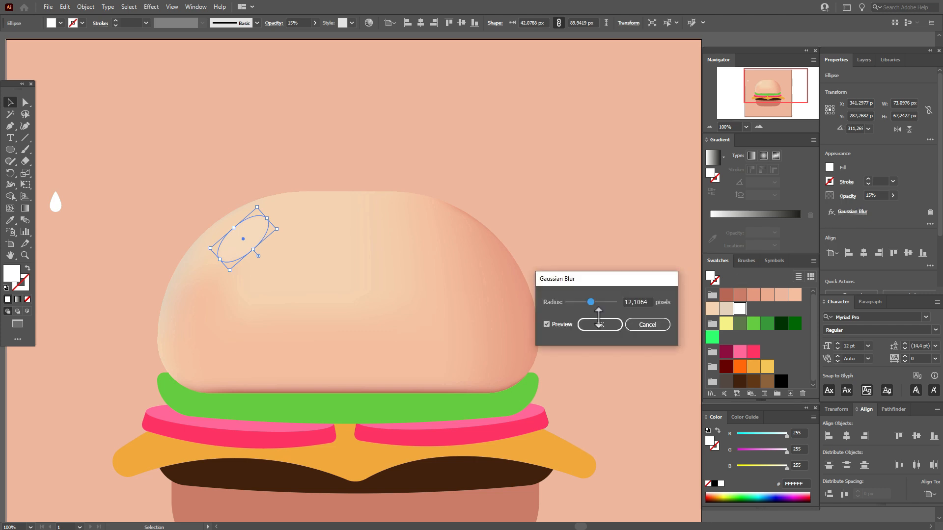
{"action": "left_click_drag", "start_coordinate": [600, 308], "coordinate": [594, 303]}
{"action": "left_click", "coordinate": [600, 327]}
{"action": "key", "text": "ctrl+shift+a"}
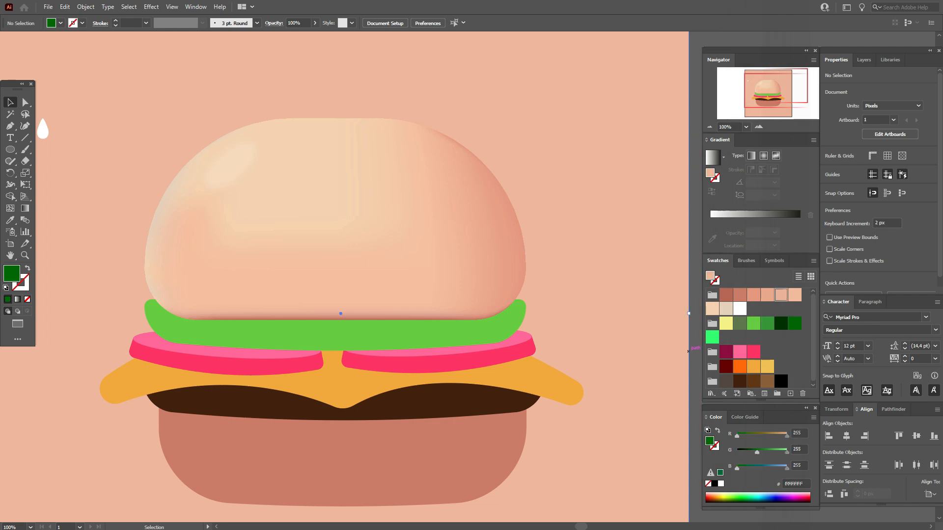
Fill the lettuce layer with medium green (3A9933) and convert it to a flat gradient mesh with 4 rows and 4 columns.
{"action": "left_click", "coordinate": [398, 343]}
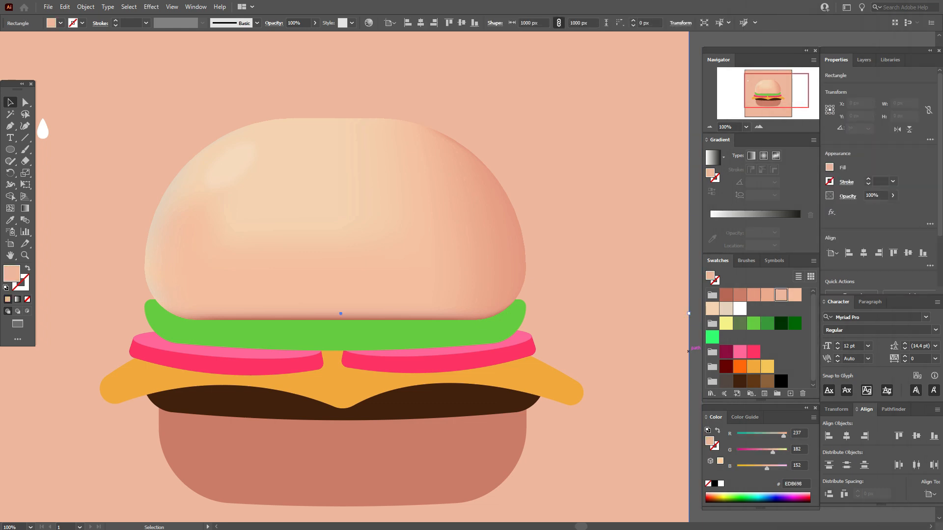
{"action": "left_click", "coordinate": [767, 326]}
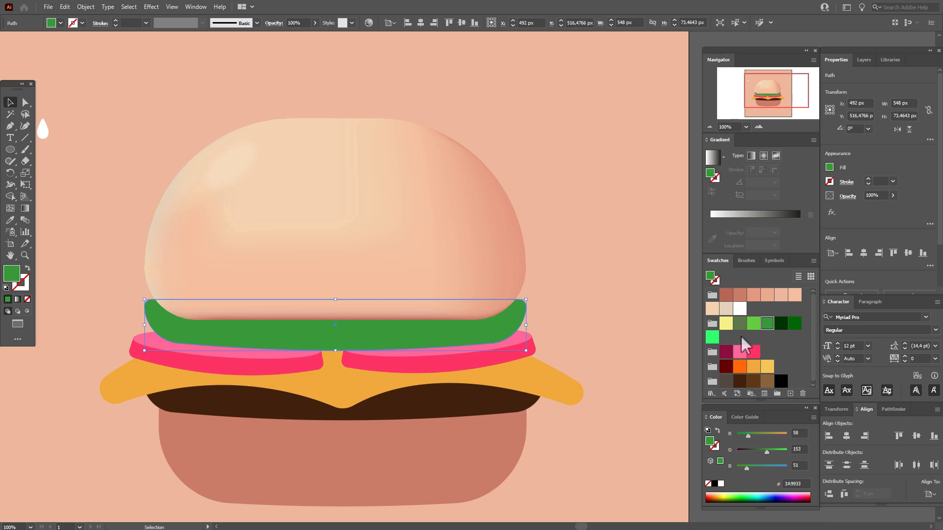
{"action": "left_click", "coordinate": [90, 6]}
{"action": "left_click", "coordinate": [156, 164]}
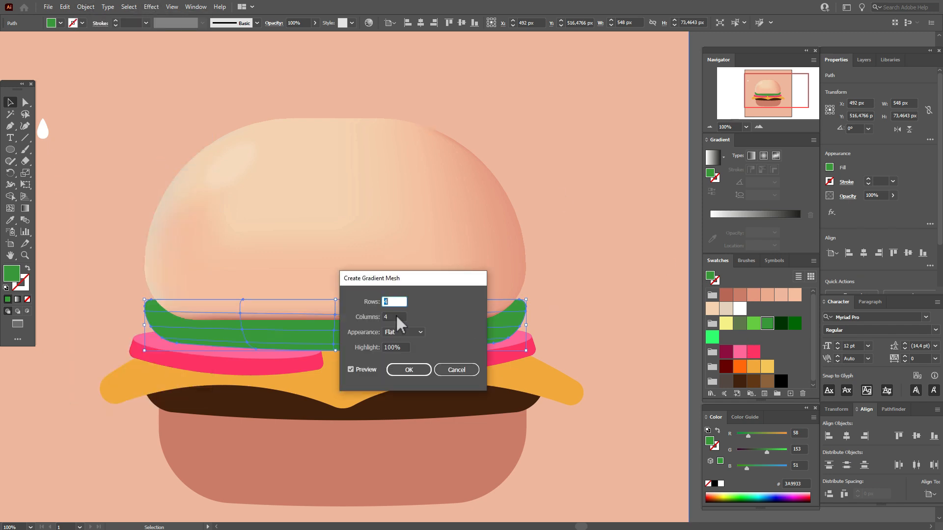
{"action": "left_click", "coordinate": [426, 372]}
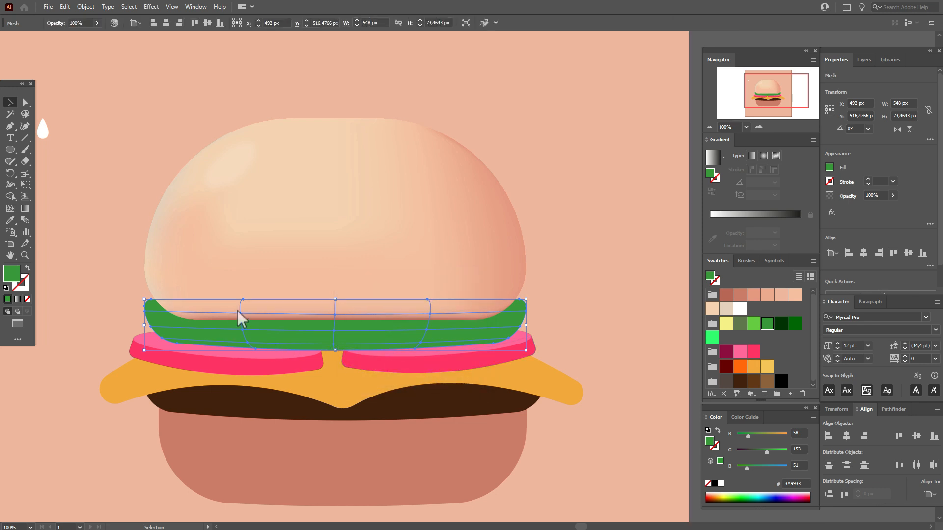
Shade the lettuce mesh with bright green on top, light green through the middle, muted green at the ends and dark greens along the base.
{"action": "left_click_drag", "start_coordinate": [712, 344], "coordinate": [335, 319]}
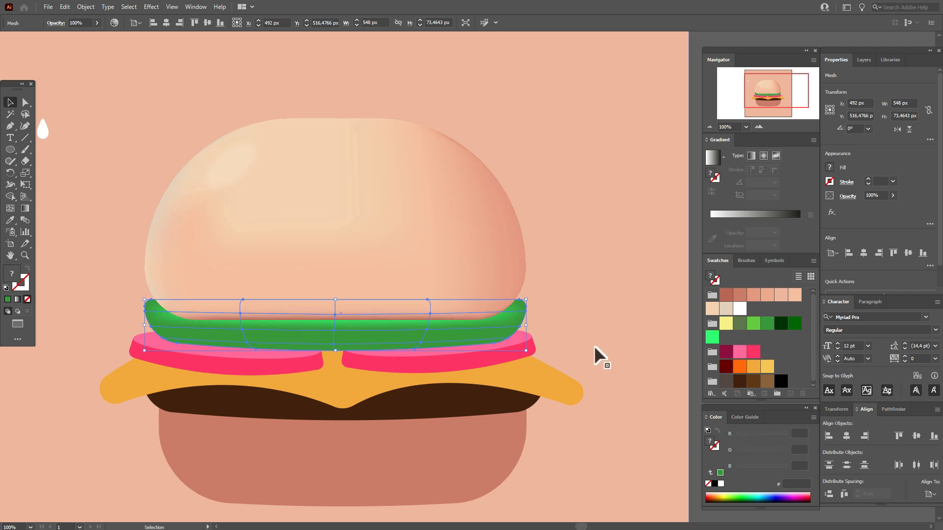
{"action": "left_click_drag", "start_coordinate": [753, 323], "coordinate": [431, 337]}
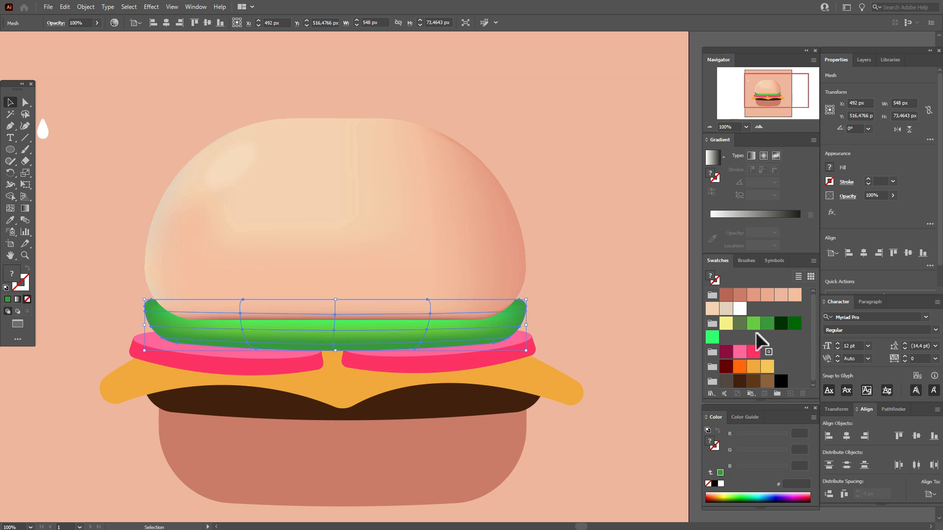
{"action": "left_click_drag", "start_coordinate": [740, 325], "coordinate": [525, 313]}
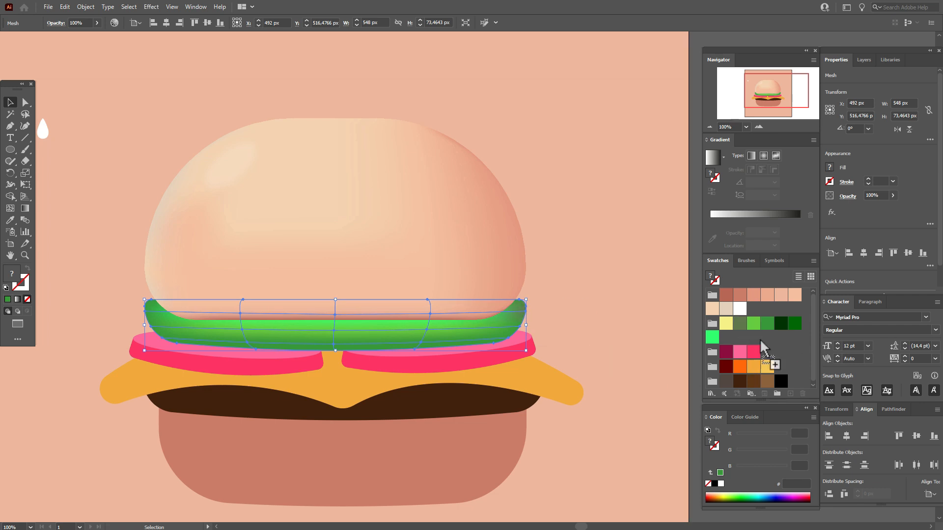
{"action": "left_click_drag", "start_coordinate": [740, 324], "coordinate": [144, 312]}
{"action": "left_click_drag", "start_coordinate": [795, 323], "coordinate": [165, 344]}
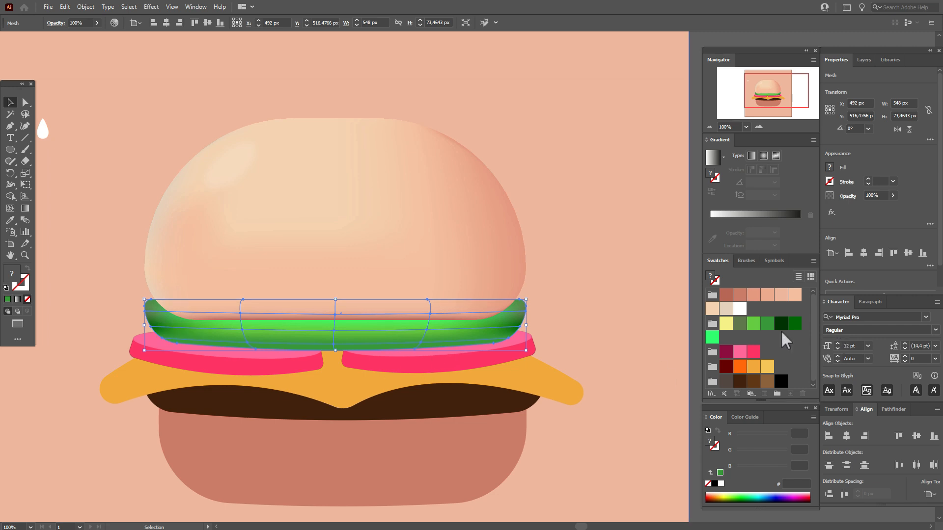
{"action": "left_click_drag", "start_coordinate": [780, 323], "coordinate": [179, 346]}
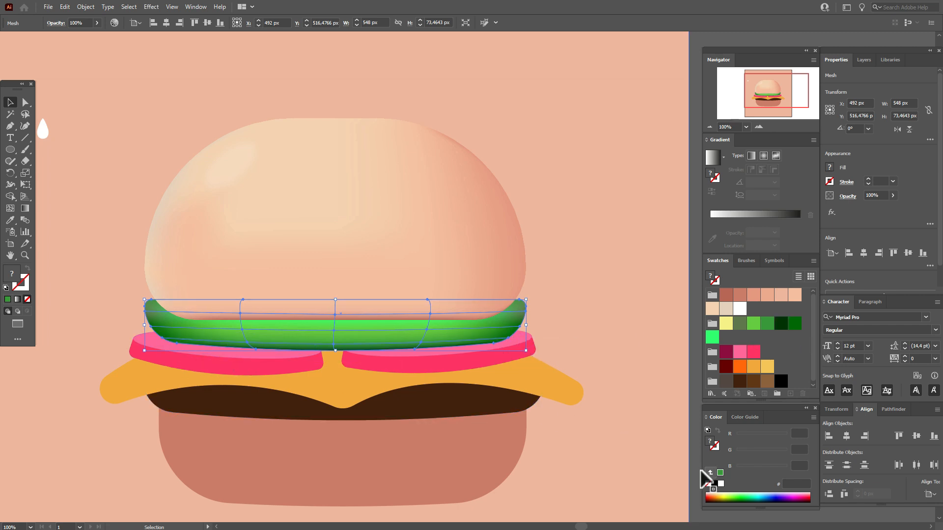
Nudge the left, center and right inner mesh points near the lettuce's lower edge slightly upward.
{"action": "left_click", "coordinate": [25, 102]}
{"action": "left_click", "coordinate": [249, 342]}
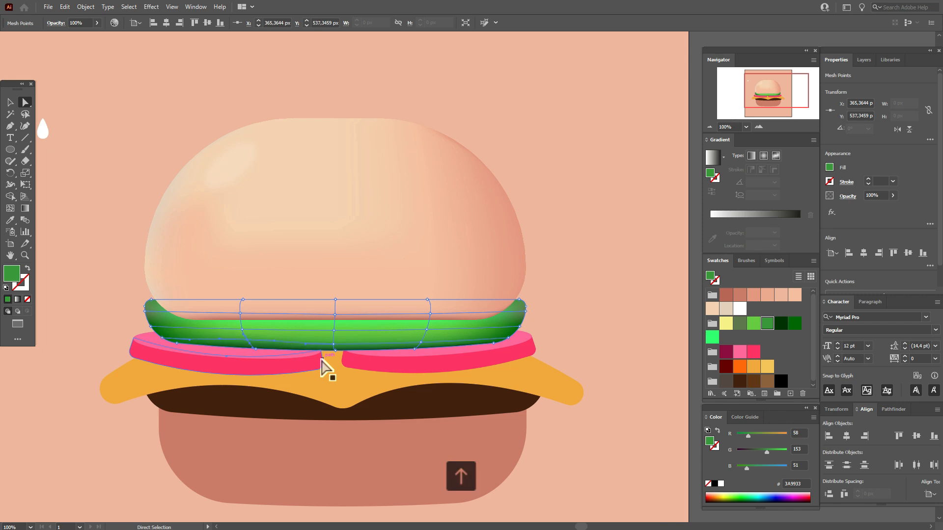
{"action": "left_click", "coordinate": [335, 344]}
{"action": "key", "text": "Up"}
{"action": "left_click", "coordinate": [421, 342]}
{"action": "key", "text": "Up"}
{"action": "left_click", "coordinate": [683, 393]}
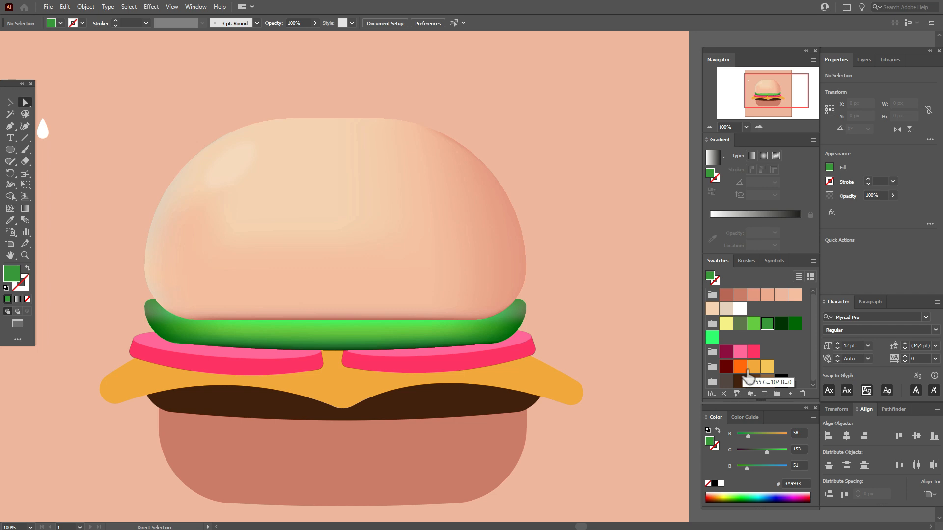
Ungroup the left tomato slice and convert its dark pink side shape to a gradient mesh with 4 rows and 4 columns.
{"action": "left_click", "coordinate": [11, 102]}
{"action": "left_click", "coordinate": [227, 359]}
{"action": "right_click", "coordinate": [240, 188]}
{"action": "left_click", "coordinate": [273, 268]}
{"action": "left_click", "coordinate": [282, 363]}
{"action": "left_click", "coordinate": [86, 6]}
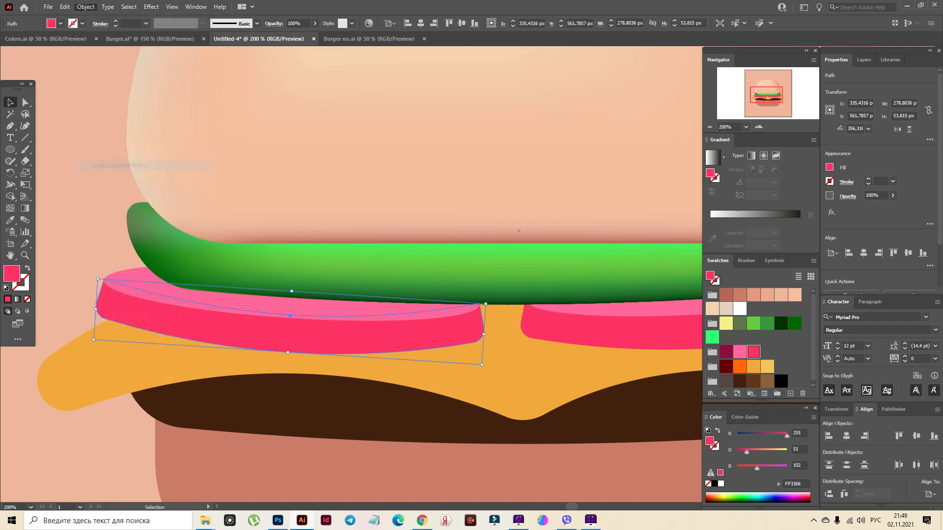
{"action": "left_click", "coordinate": [127, 166]}
{"action": "key", "text": "Tab"}
{"action": "type", "text": "4"}
{"action": "left_click", "coordinate": [404, 368]}
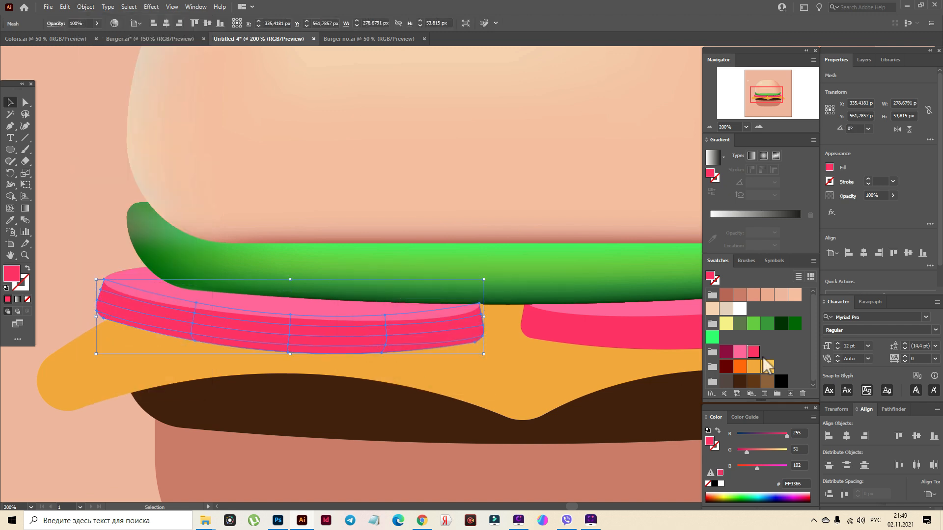
Color the upper mesh points of the left tomato's side light pink (FF6699) from end to end.
{"action": "left_click_drag", "start_coordinate": [194, 315], "coordinate": [194, 314]}
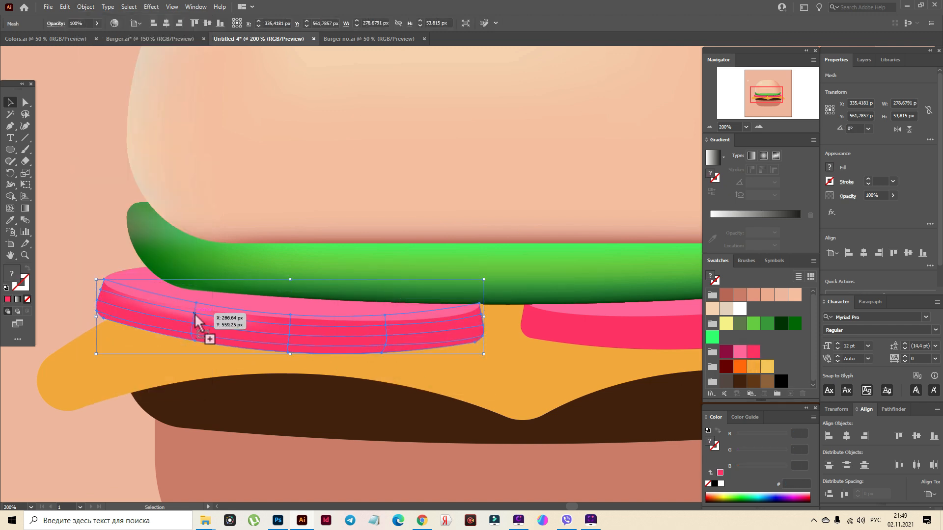
{"action": "left_click_drag", "start_coordinate": [739, 353], "coordinate": [482, 314]}
{"action": "left_click", "coordinate": [77, 235]}
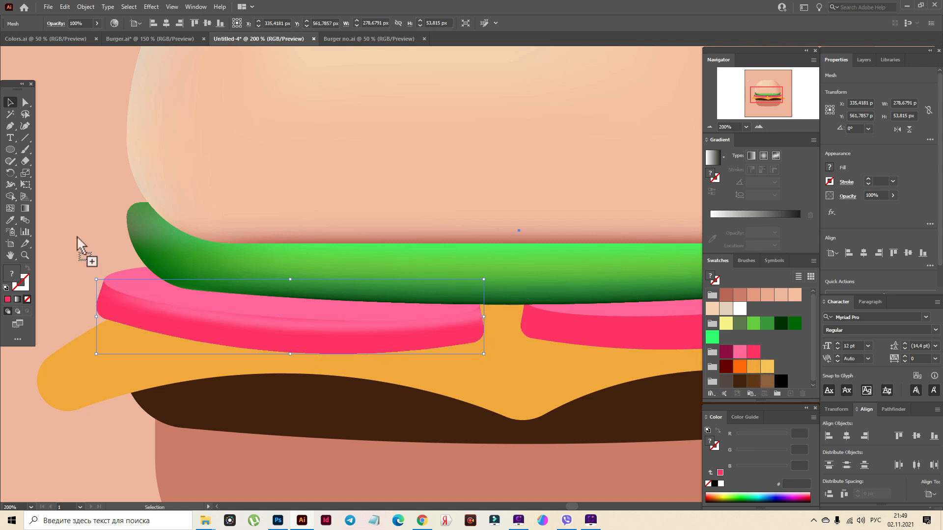
{"action": "left_click", "coordinate": [287, 309]}
{"action": "left_click", "coordinate": [360, 339]}
{"action": "left_click_drag", "start_coordinate": [739, 352], "coordinate": [290, 315]}
{"action": "left_click_drag", "start_coordinate": [739, 352], "coordinate": [196, 305]}
{"action": "left_click", "coordinate": [57, 222]}
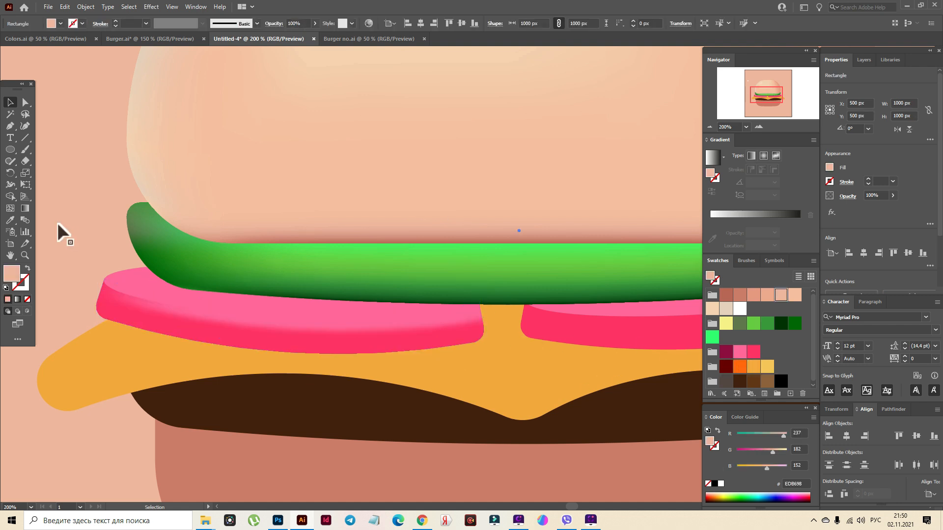
{"action": "left_click", "coordinate": [132, 305]}
{"action": "left_click_drag", "start_coordinate": [746, 362], "coordinate": [100, 290]}
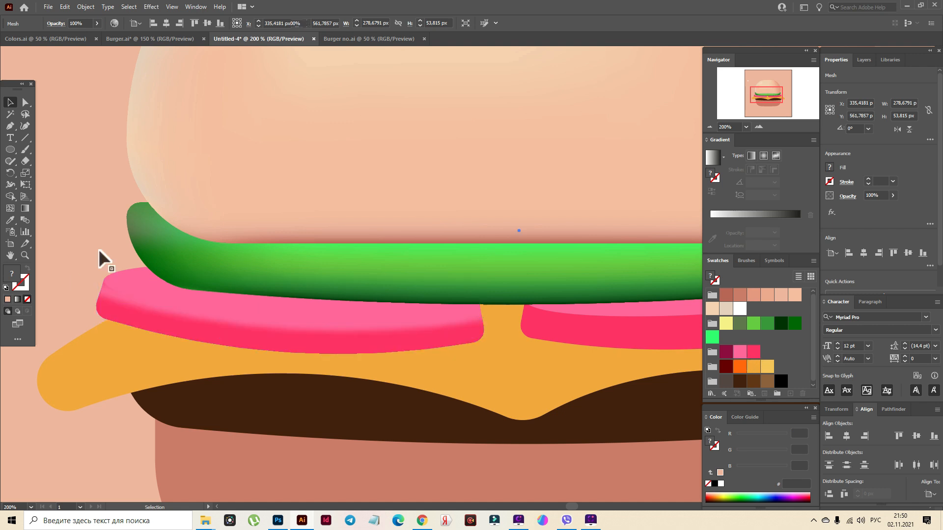
{"action": "left_click", "coordinate": [98, 249]}
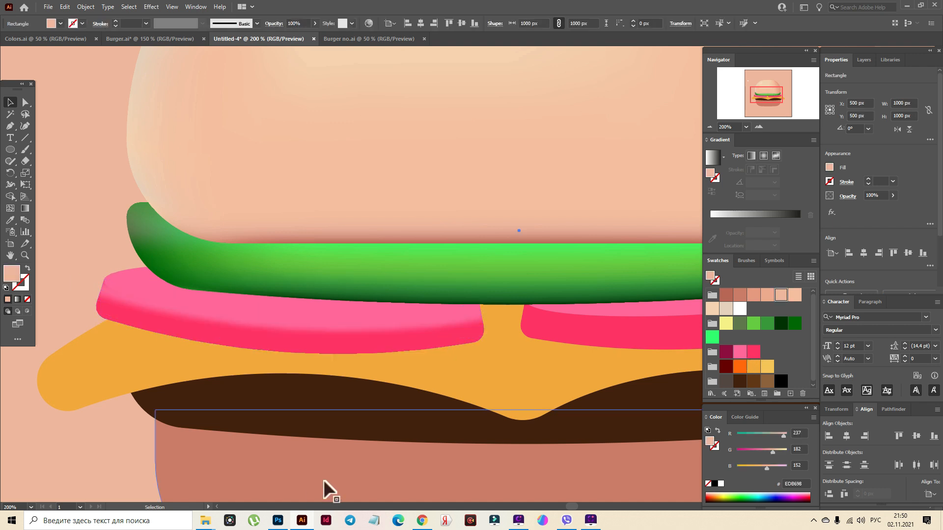
Nudge the inner mesh points in the second row of the left tomato's side slightly upward.
{"action": "left_click", "coordinate": [26, 103]}
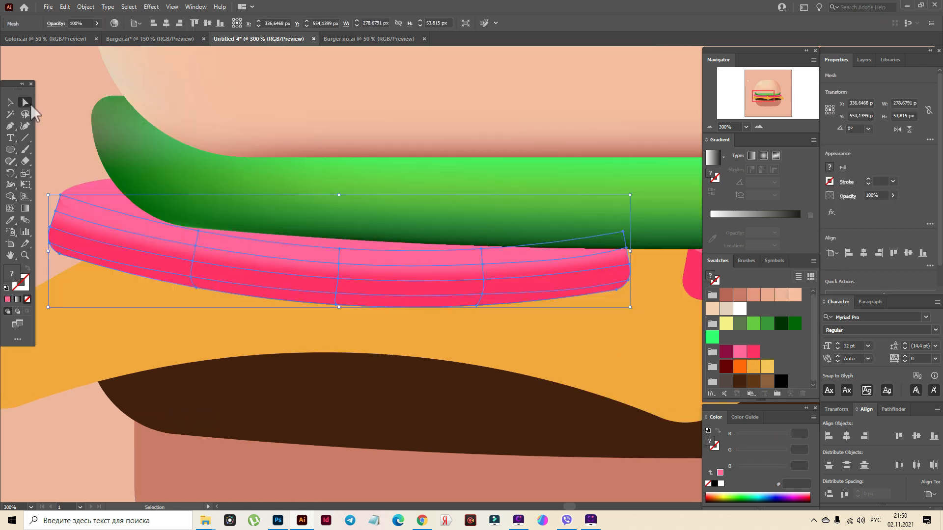
{"action": "left_click", "coordinate": [195, 246]}
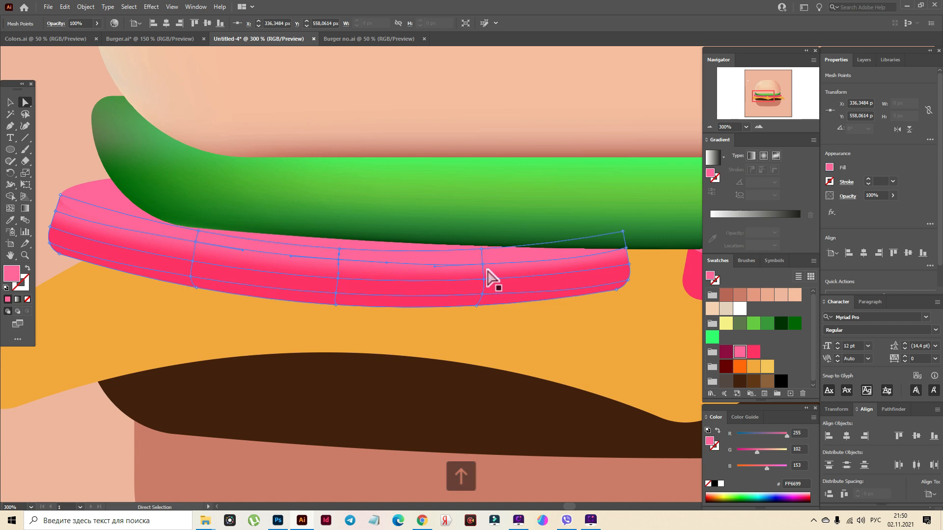
{"action": "left_click", "coordinate": [82, 128]}
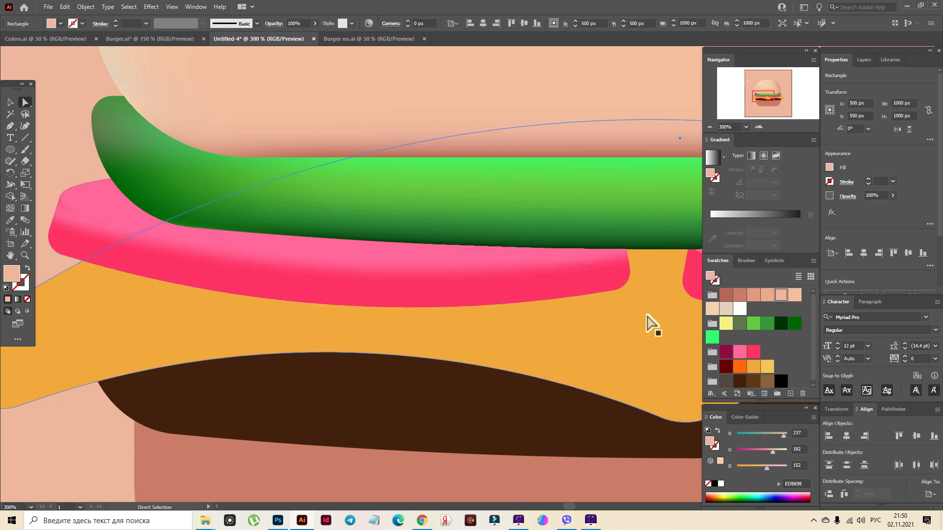
{"action": "left_click", "coordinate": [72, 246]}
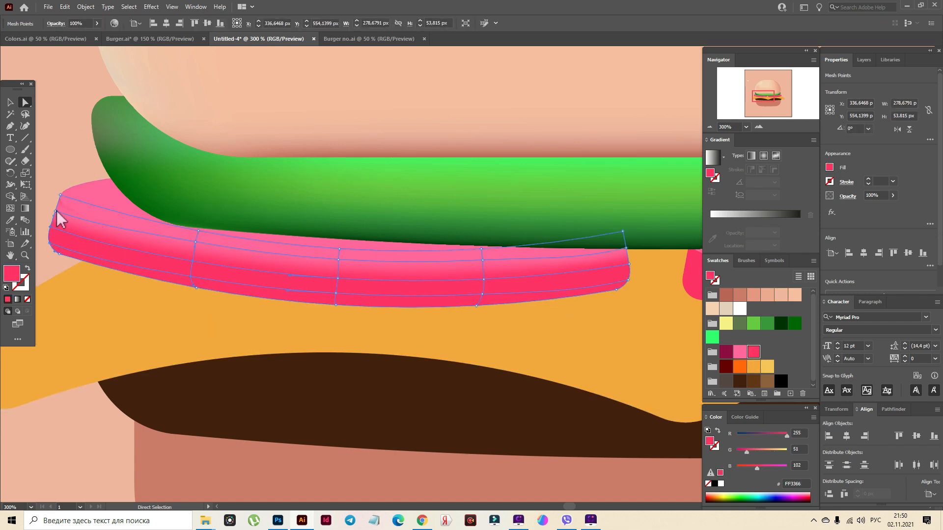
{"action": "key", "text": "v"}
{"action": "left_click", "coordinate": [59, 140]}
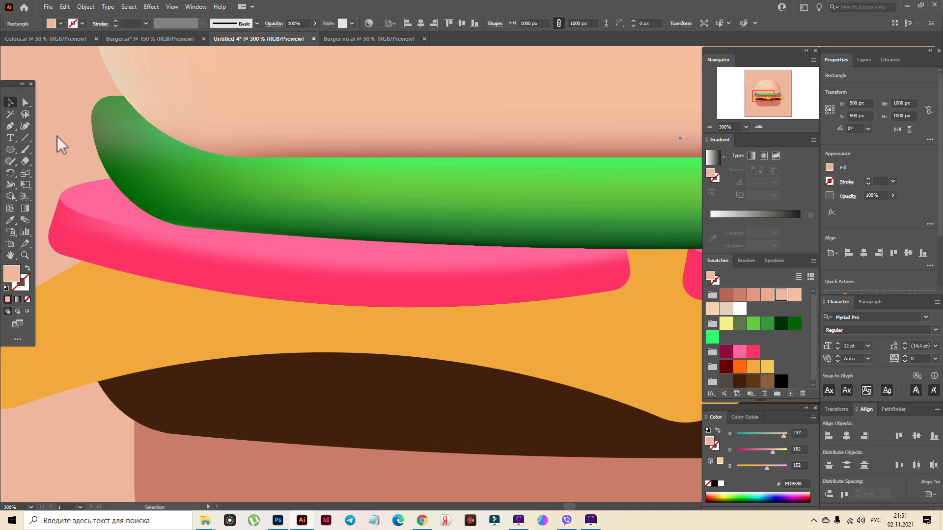
Raise the left and right inner mesh points and the right edge point of the tomato's side a little further.
{"action": "key", "text": "a"}
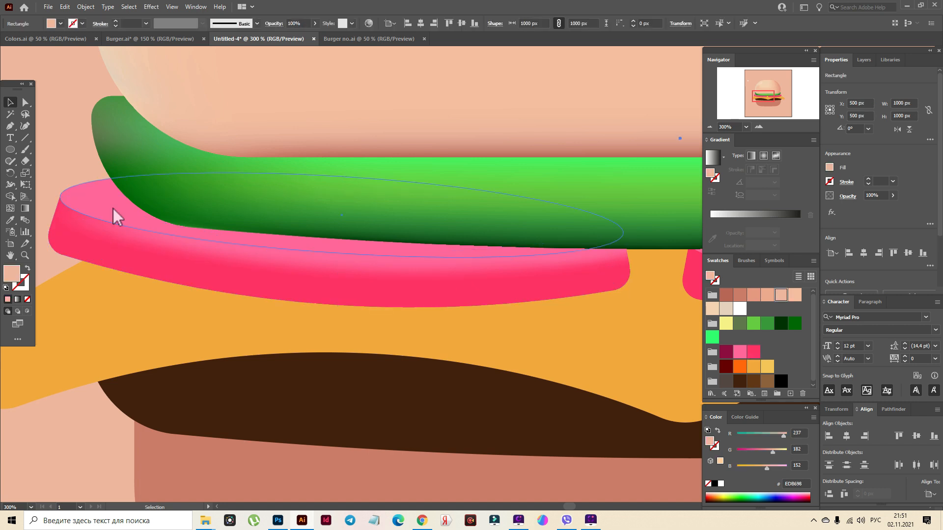
{"action": "left_click", "coordinate": [218, 260]}
{"action": "left_click", "coordinate": [224, 235]}
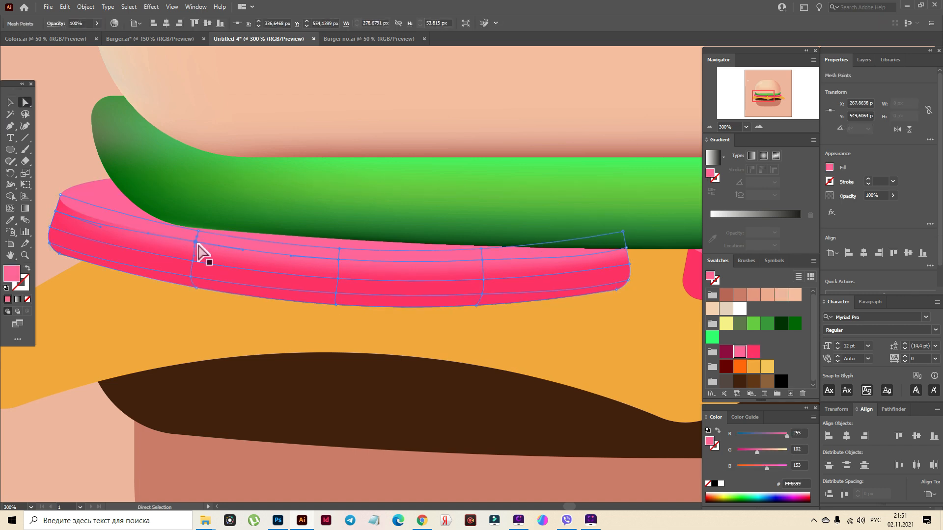
{"action": "left_click", "coordinate": [483, 261]}
{"action": "key", "text": "Up"}
{"action": "key", "text": "Up"}
{"action": "left_click", "coordinate": [625, 247]}
{"action": "left_click", "coordinate": [600, 255]}
{"action": "left_click", "coordinate": [626, 248]}
{"action": "key", "text": "Up"}
{"action": "key", "text": "Up"}
{"action": "left_click", "coordinate": [7, 102]}
{"action": "left_click", "coordinate": [56, 120]}
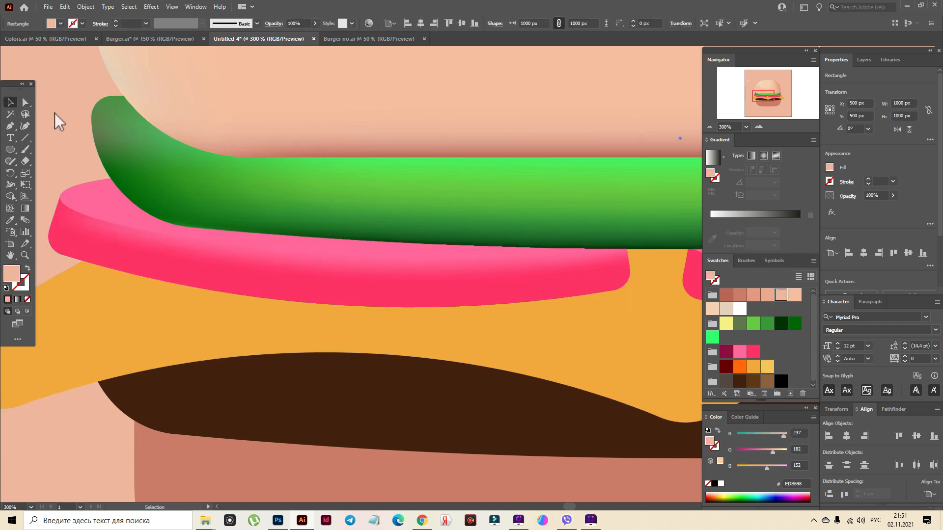
Delete the unshaded right tomato slice.
{"action": "key", "text": "ctrl+0"}
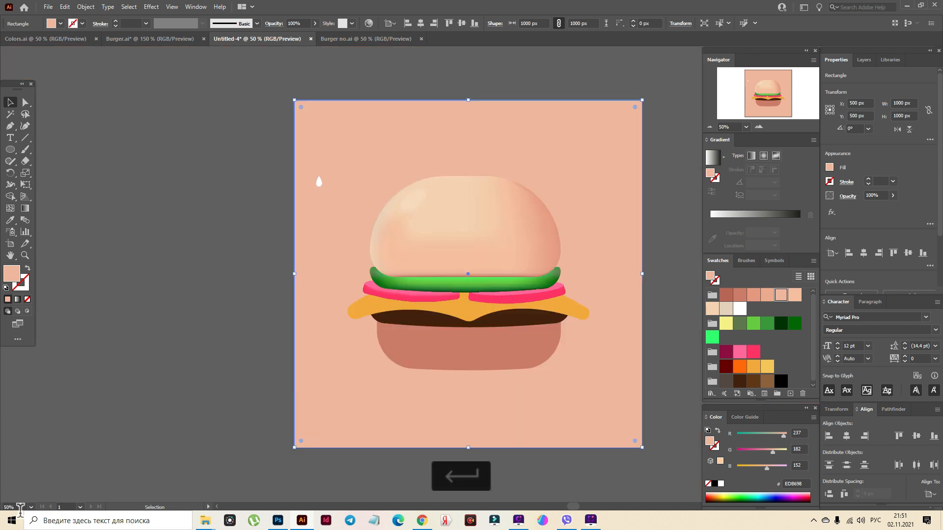
{"action": "left_click_drag", "start_coordinate": [530, 278], "coordinate": [393, 273]}
{"action": "left_click", "coordinate": [462, 294], "text": "ctrl"}
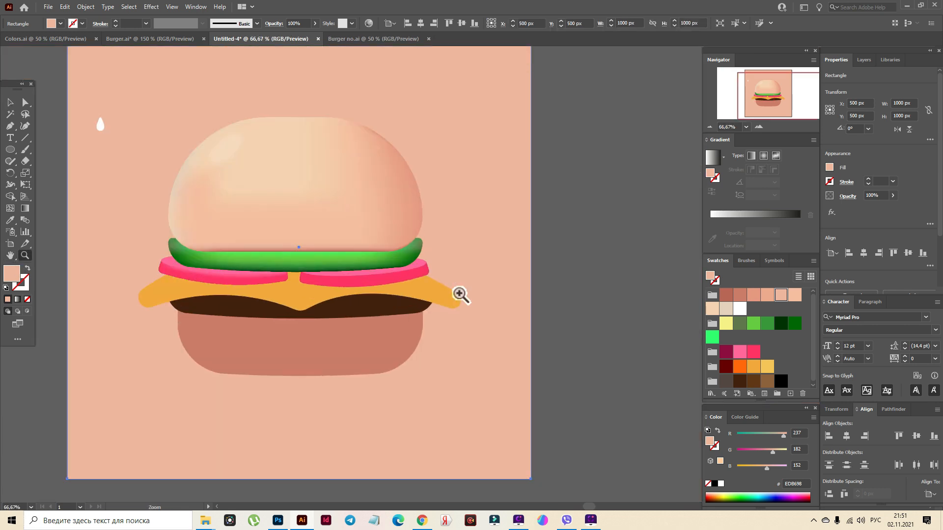
{"action": "left_click", "coordinate": [373, 283]}
{"action": "key", "text": "Delete"}
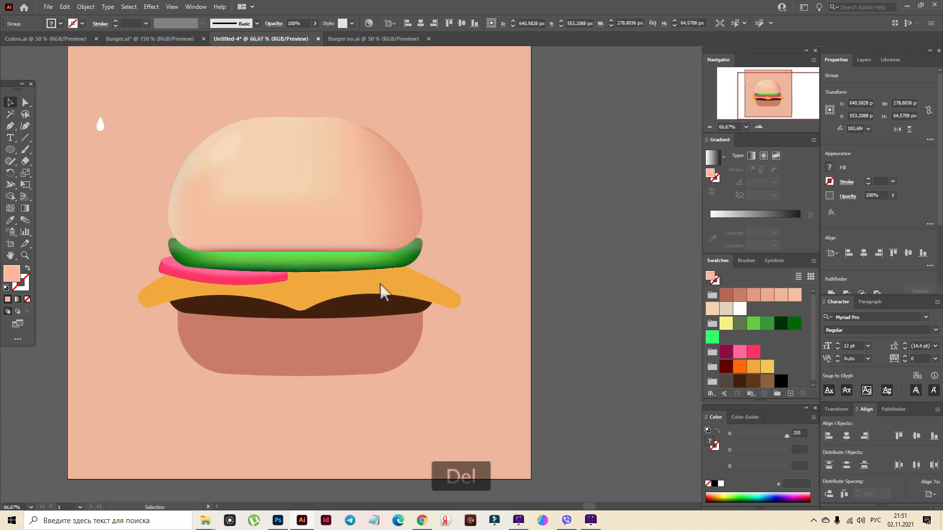
{"action": "left_click", "coordinate": [381, 290]}
Group the left tomato's top ellipse with its shaded side mesh.
{"action": "left_click", "coordinate": [170, 264]}
{"action": "left_click", "coordinate": [168, 274], "text": "shift"}
{"action": "right_click", "coordinate": [168, 274]}
{"action": "left_click", "coordinate": [215, 347]}
Reflect a copy of the tomato group and place it on the right half of the burger.
{"action": "right_click", "coordinate": [296, 290]}
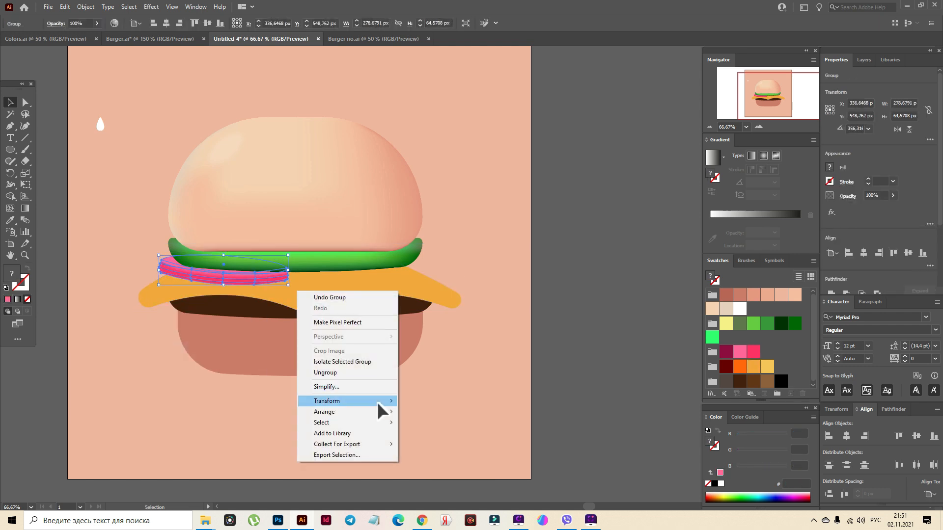
{"action": "mouse_move", "coordinate": [379, 401]}
{"action": "left_click", "coordinate": [428, 436]}
{"action": "left_click", "coordinate": [343, 260]}
{"action": "left_click_drag", "start_coordinate": [194, 286], "coordinate": [353, 281]}
{"action": "left_click", "coordinate": [606, 287]}
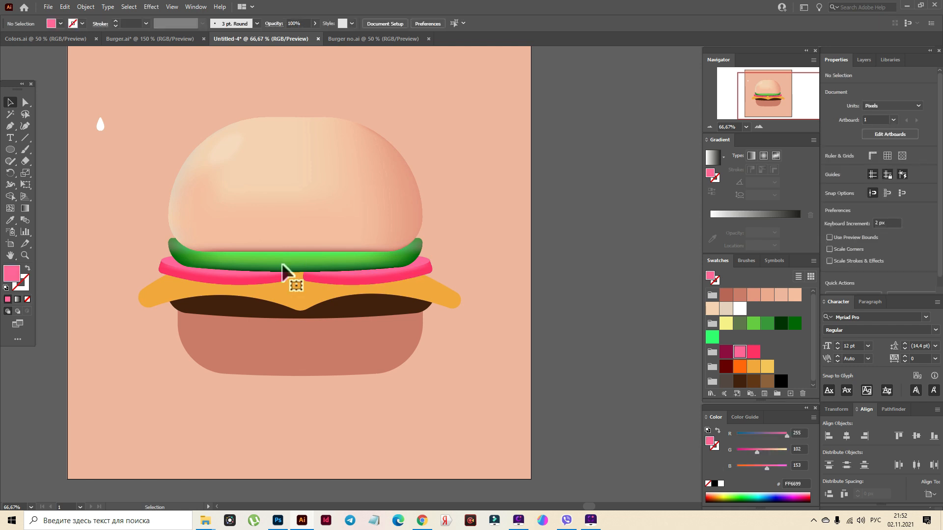
Select both tomato slices, the lettuce and the top bun with its highlight, and move them slightly down.
{"action": "left_click", "coordinate": [305, 261], "text": "shift"}
{"action": "left_click", "coordinate": [358, 281], "text": "shift"}
{"action": "left_click", "coordinate": [223, 159], "text": "shift"}
{"action": "left_click", "coordinate": [581, 243]}
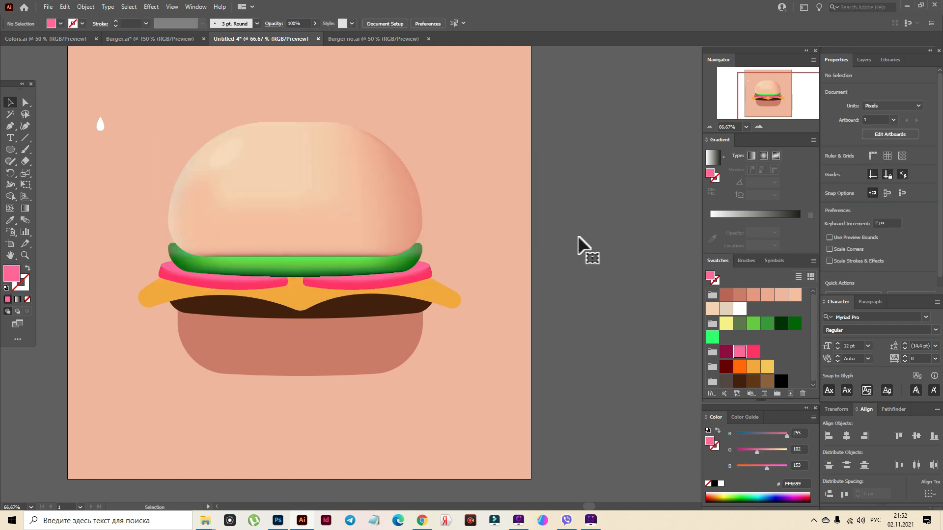
Fill the cheese layer with yellow (F4C34C) and convert it to a flat gradient mesh with 3 rows and 3 columns.
{"action": "left_click", "coordinate": [430, 303]}
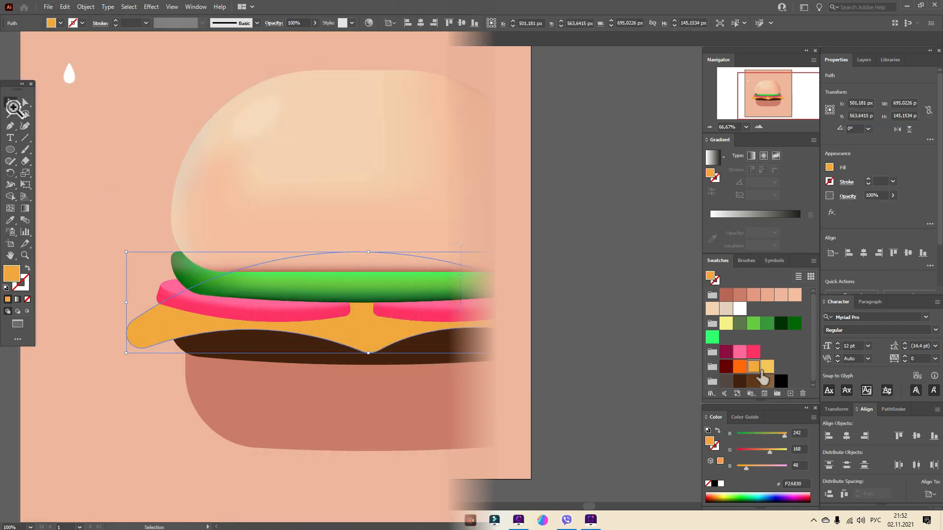
{"action": "left_click", "coordinate": [765, 367]}
{"action": "left_click", "coordinate": [85, 7]}
{"action": "left_click", "coordinate": [106, 165]}
{"action": "type", "text": "3"}
{"action": "key", "text": "Tab"}
{"action": "type", "text": "3"}
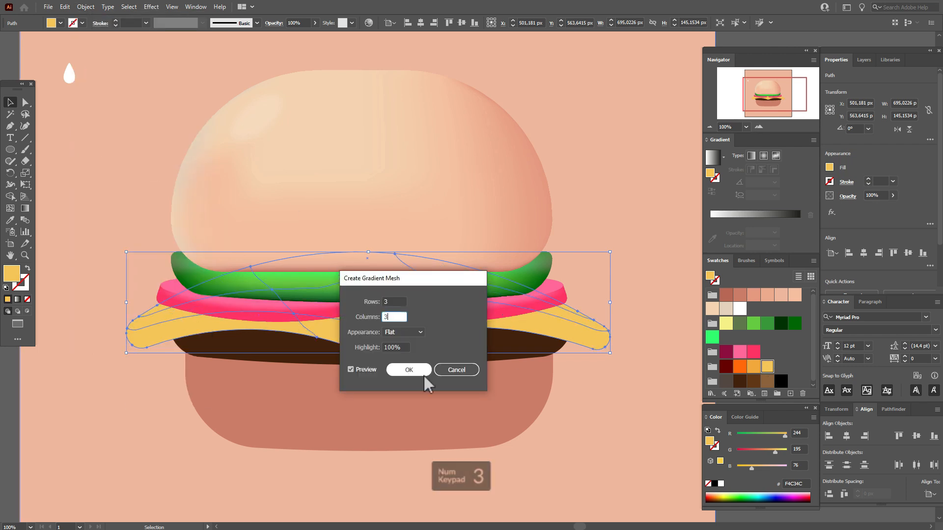
{"action": "left_click", "coordinate": [420, 370]}
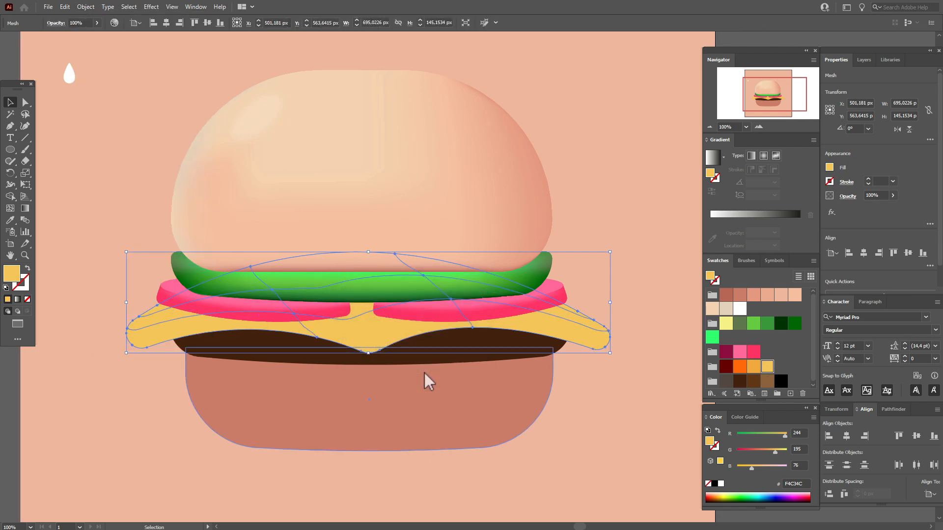
Add mesh lines near the cheese's ends and color the points along its lower edge orange (R 255, G 102, B 0).
{"action": "key", "text": "u"}
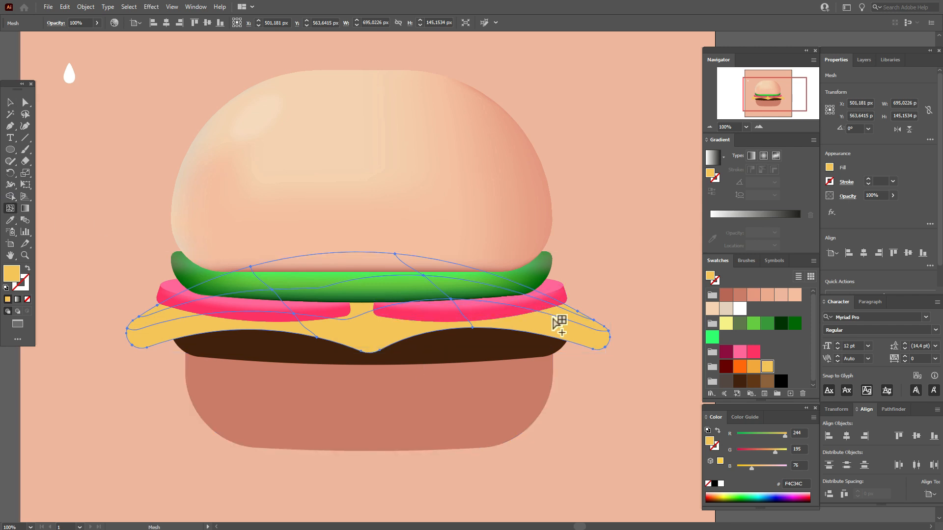
{"action": "left_click", "coordinate": [194, 314]}
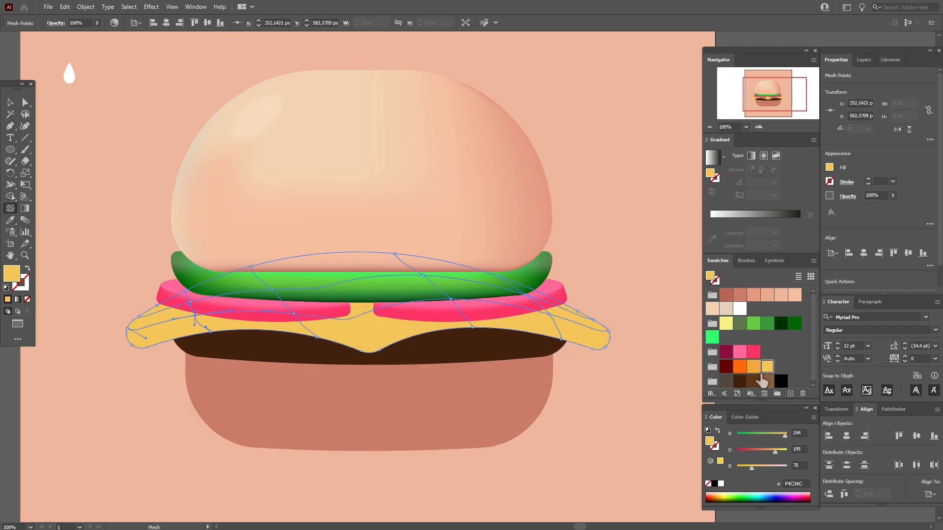
{"action": "left_click_drag", "start_coordinate": [743, 373], "coordinate": [380, 357]}
{"action": "left_click_drag", "start_coordinate": [740, 369], "coordinate": [211, 332]}
{"action": "left_click_drag", "start_coordinate": [722, 364], "coordinate": [148, 348]}
{"action": "left_click_drag", "start_coordinate": [754, 365], "coordinate": [10, 210]}
Move the inner mesh points on the cheese's right half down toward its lower edge.
{"action": "left_click_drag", "start_coordinate": [549, 314], "coordinate": [550, 321]}
{"action": "left_click", "coordinate": [25, 256]}
{"action": "left_click", "coordinate": [508, 318]}
{"action": "left_click", "coordinate": [478, 290]}
{"action": "left_click", "coordinate": [445, 259]}
{"action": "key", "text": "v"}
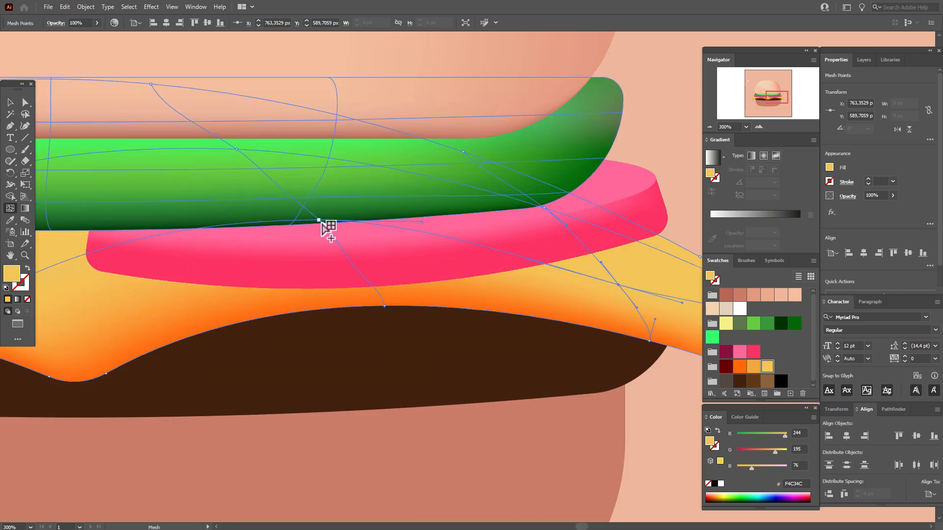
{"action": "left_click", "coordinate": [344, 297]}
{"action": "key", "text": "u"}
{"action": "left_click_drag", "start_coordinate": [319, 221], "coordinate": [330, 266]}
Shade the mesh points on the upper edge of the cheese's right end with light yellow (F5F07D) and amber (F2A830).
{"action": "left_click", "coordinate": [12, 256]}
{"action": "left_click_drag", "start_coordinate": [356, 320], "coordinate": [652, 318]}
{"action": "left_click_drag", "start_coordinate": [147, 315], "coordinate": [610, 312]}
{"action": "left_click_drag", "start_coordinate": [539, 310], "coordinate": [64, 297]}
{"action": "left_click_drag", "start_coordinate": [589, 319], "coordinate": [129, 319]}
{"action": "key", "text": "v"}
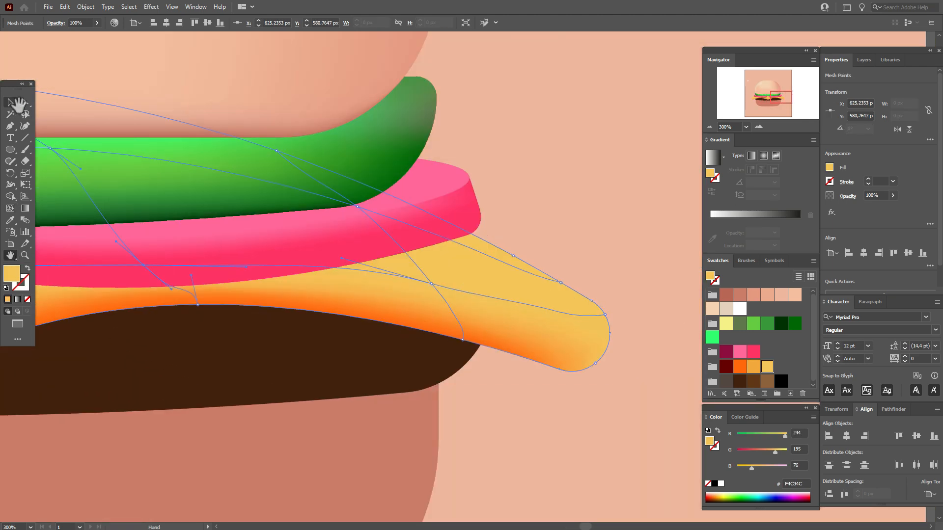
{"action": "left_click", "coordinate": [509, 287]}
{"action": "left_click_drag", "start_coordinate": [481, 255], "coordinate": [766, 364]}
{"action": "left_click", "coordinate": [751, 393]}
{"action": "left_click", "coordinate": [786, 448]}
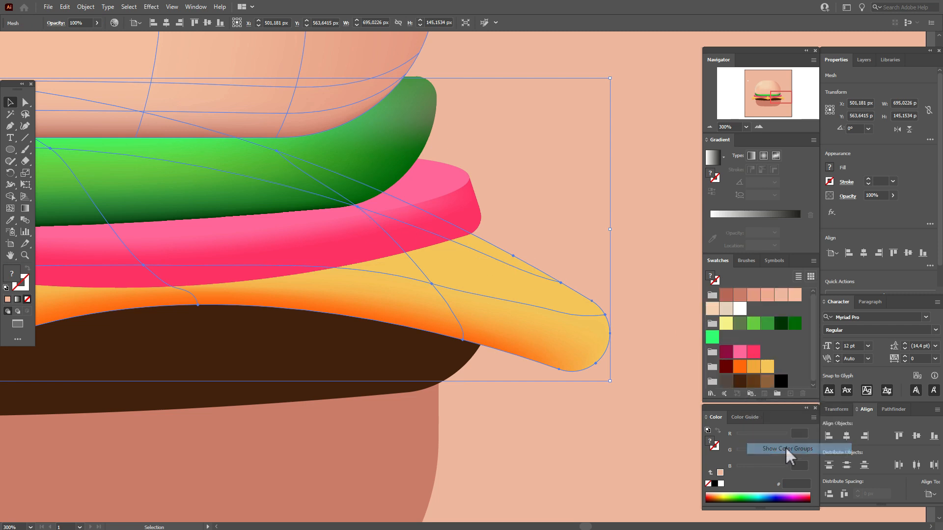
{"action": "left_click_drag", "start_coordinate": [732, 326], "coordinate": [510, 254]}
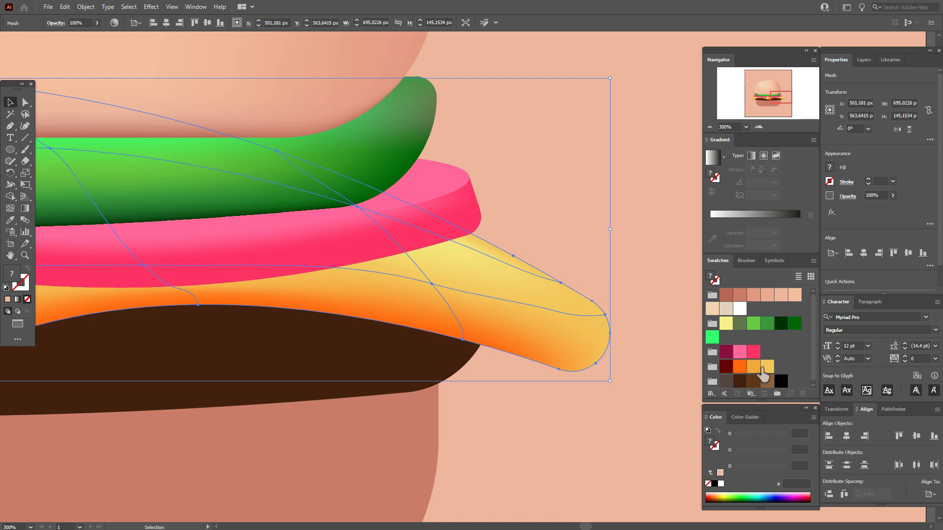
{"action": "left_click_drag", "start_coordinate": [756, 369], "coordinate": [515, 258]}
{"action": "left_click_drag", "start_coordinate": [757, 370], "coordinate": [561, 283]}
{"action": "left_click", "coordinate": [620, 258]}
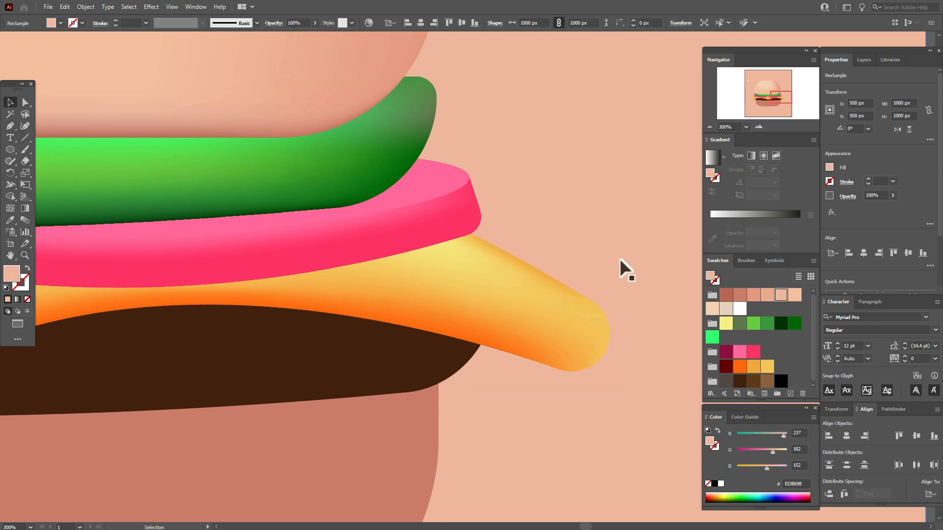
Draw a light yellow (F5F07D) V-shaped highlight about 193 by 34 px over the cheese's central dip with the Pen tool.
{"action": "left_click", "coordinate": [34, 495]}
{"action": "type", "text": "50"}
{"action": "key", "text": "Return"}
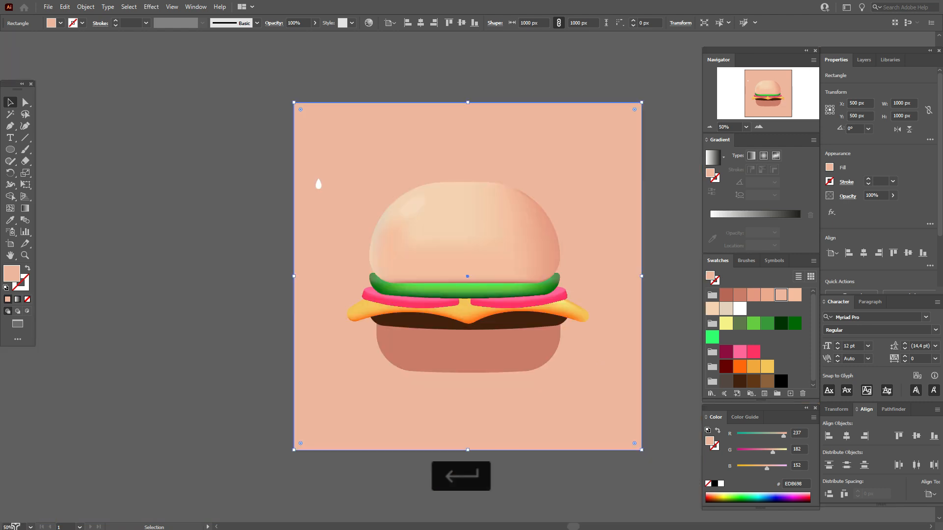
{"action": "left_click", "coordinate": [175, 378]}
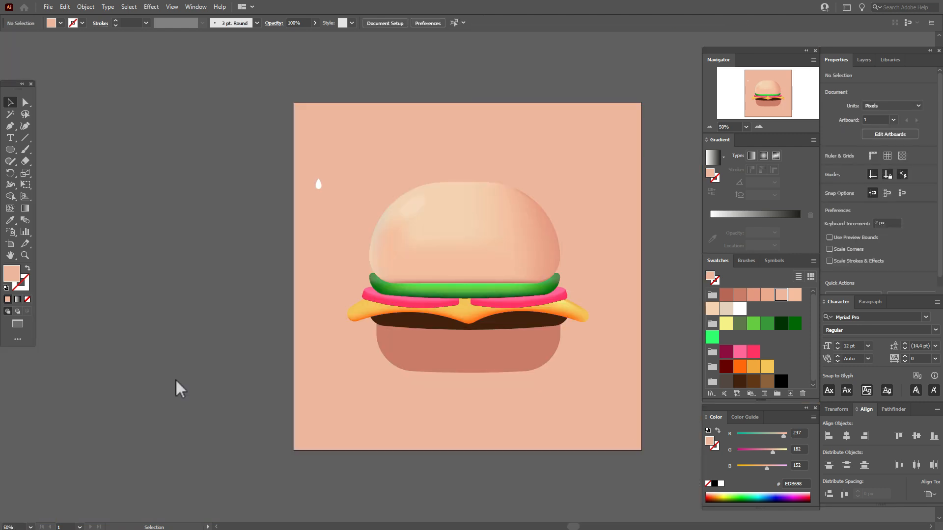
{"action": "key", "text": "z"}
{"action": "left_click", "coordinate": [584, 349]}
{"action": "left_click", "coordinate": [454, 288]}
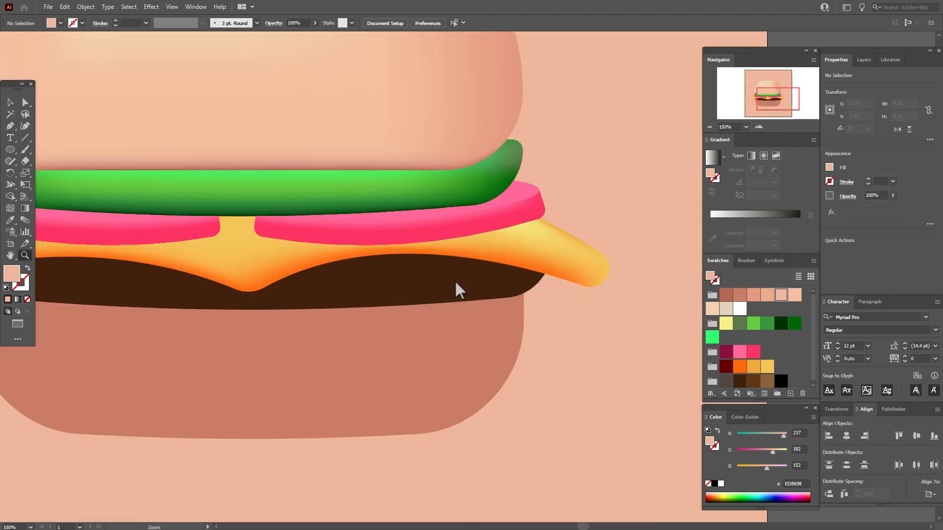
{"action": "left_click", "coordinate": [726, 323]}
{"action": "left_click", "coordinate": [10, 126]}
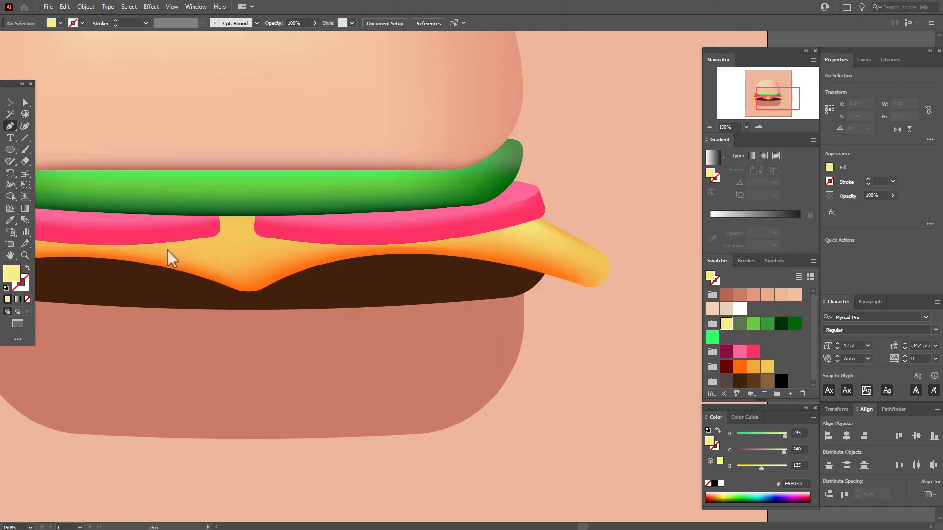
{"action": "left_click", "coordinate": [157, 250]}
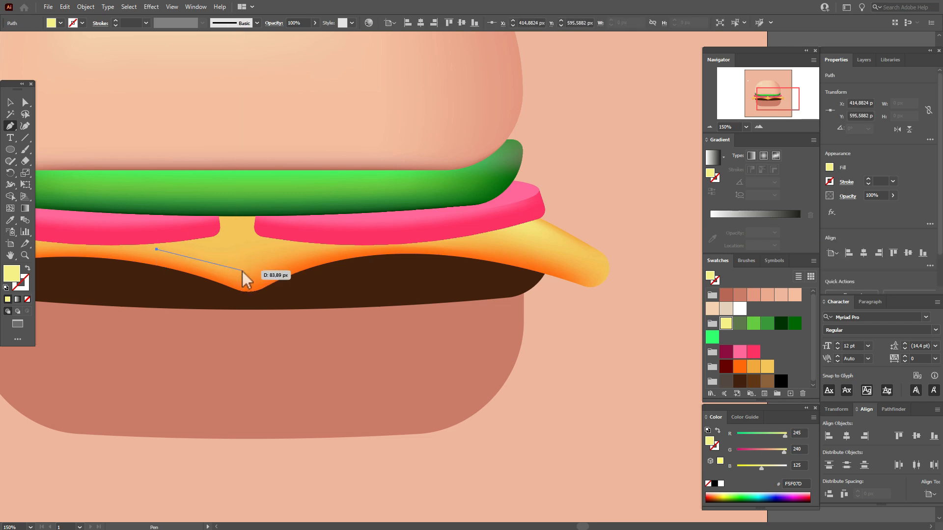
{"action": "left_click_drag", "start_coordinate": [243, 271], "coordinate": [287, 297]}
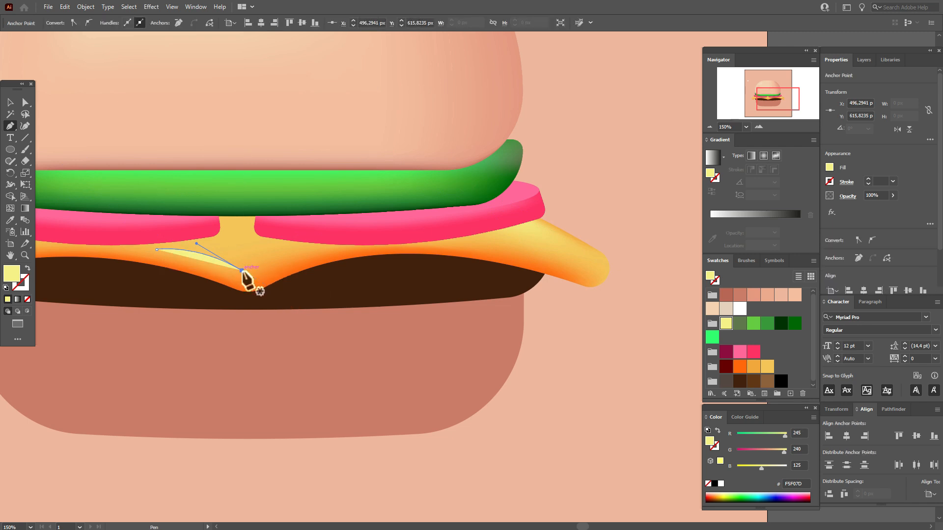
{"action": "left_click_drag", "start_coordinate": [359, 240], "coordinate": [428, 241]}
{"action": "left_click", "coordinate": [359, 241]}
{"action": "left_click_drag", "start_coordinate": [241, 251], "coordinate": [181, 279]}
{"action": "left_click", "coordinate": [242, 252]}
{"action": "left_click_drag", "start_coordinate": [156, 250], "coordinate": [120, 273]}
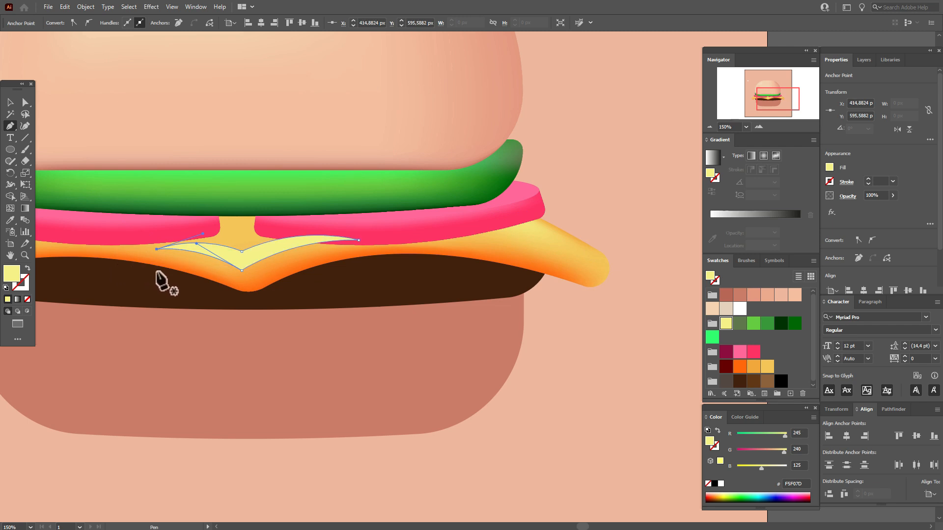
Apply a Gaussian Blur with a radius of about 25 px to the yellow cheese highlight.
{"action": "left_click", "coordinate": [9, 102]}
{"action": "left_click", "coordinate": [158, 10]}
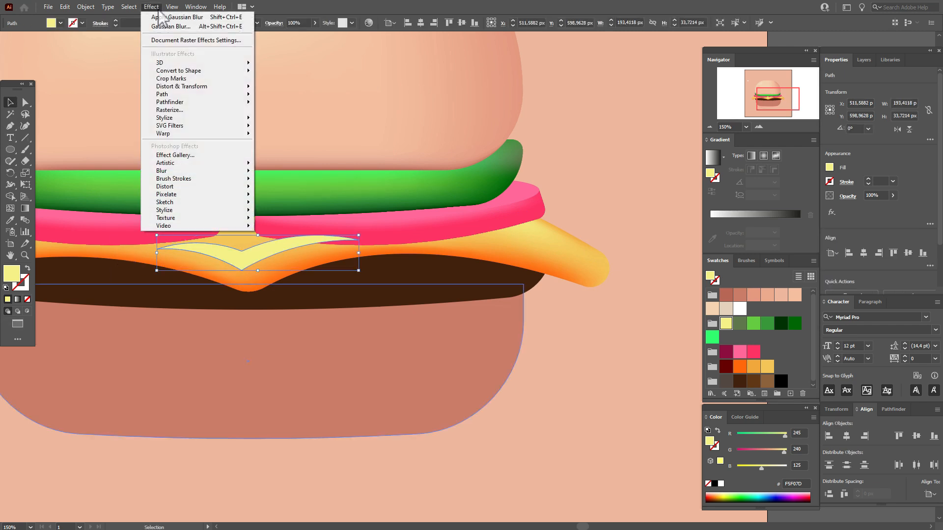
{"action": "mouse_move", "coordinate": [213, 172]}
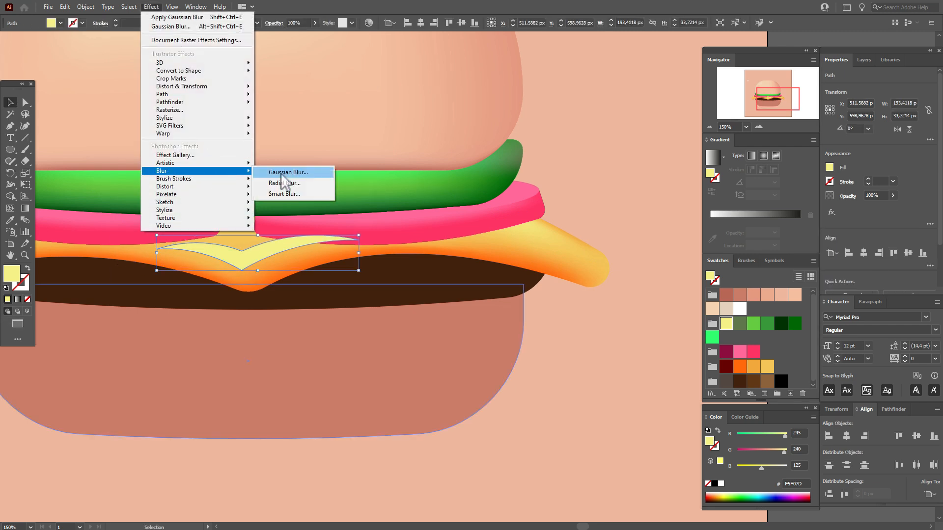
{"action": "left_click", "coordinate": [281, 173]}
{"action": "left_click_drag", "start_coordinate": [593, 301], "coordinate": [596, 302]}
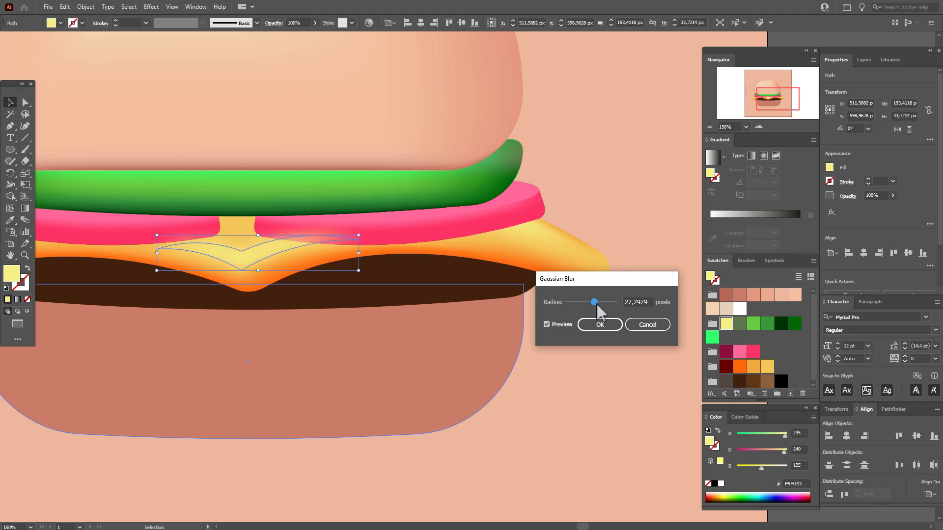
{"action": "left_click_drag", "start_coordinate": [597, 302], "coordinate": [595, 303]}
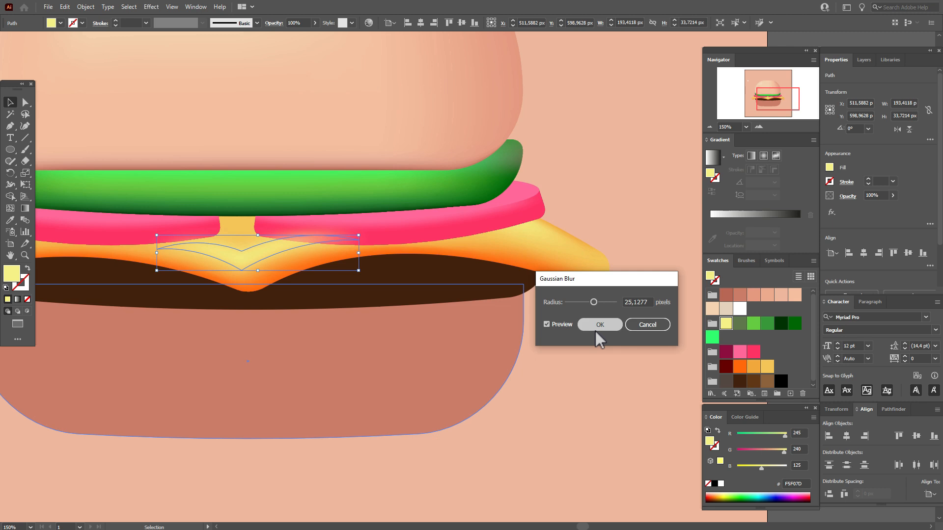
{"action": "left_click", "coordinate": [595, 330]}
{"action": "left_click", "coordinate": [639, 299]}
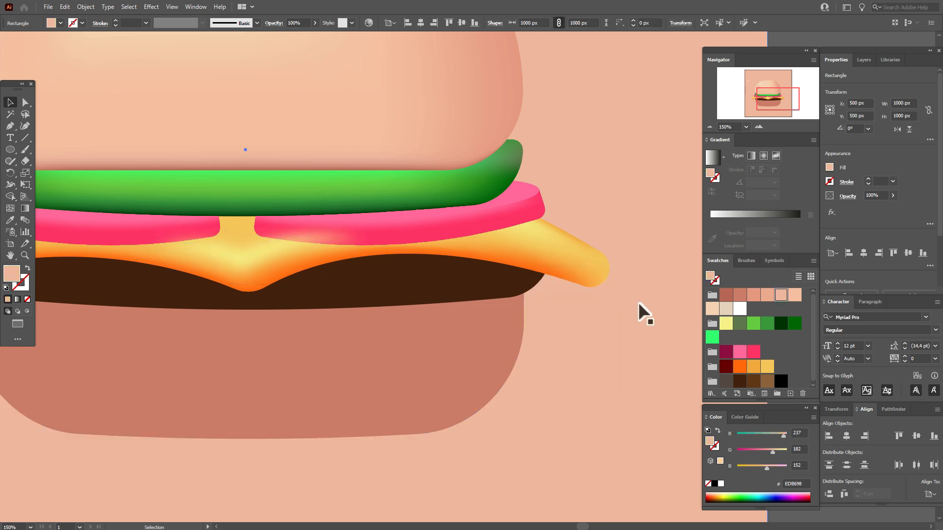
Duplicate the cheese highlight in place and set the copy's Gaussian Blur radius to about 10 px.
{"action": "left_click", "coordinate": [273, 263]}
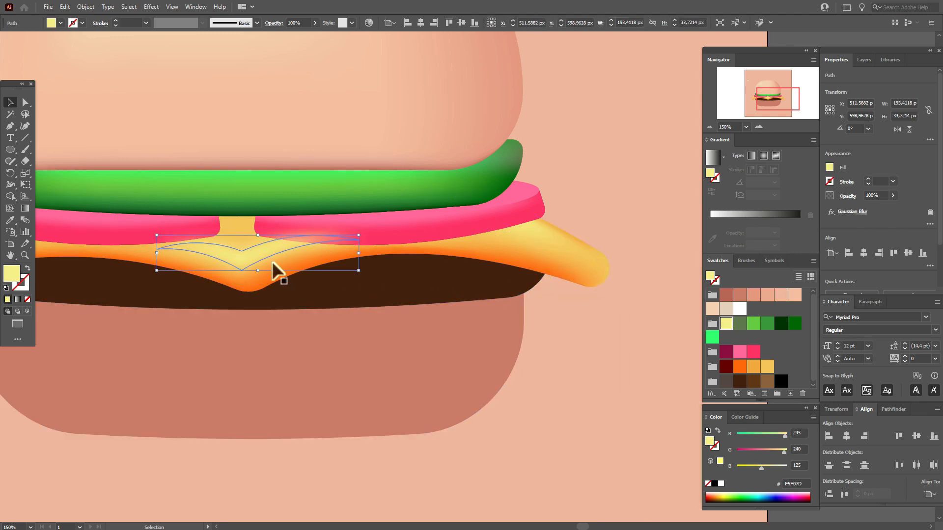
{"action": "key", "text": "ctrl+c"}
{"action": "key", "text": "ctrl+c"}
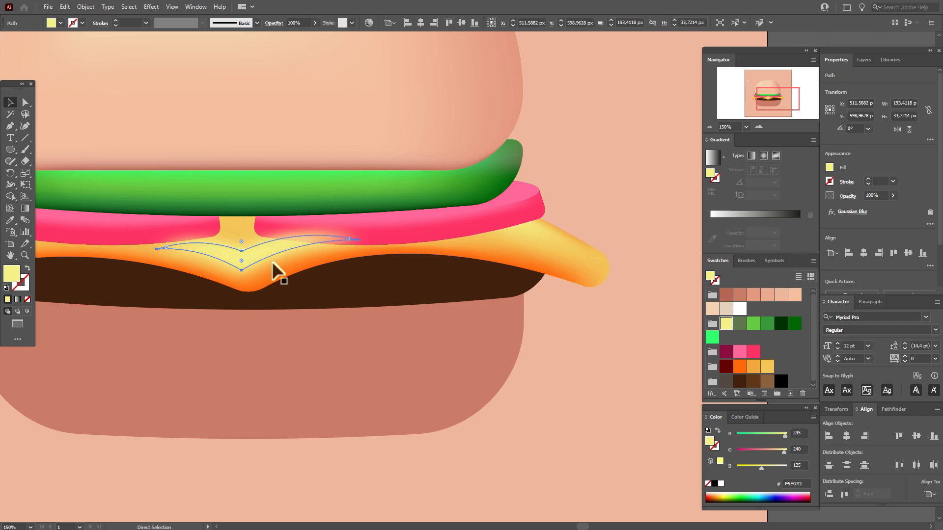
{"action": "left_click", "coordinate": [852, 213]}
{"action": "left_click_drag", "start_coordinate": [594, 302], "coordinate": [591, 303]}
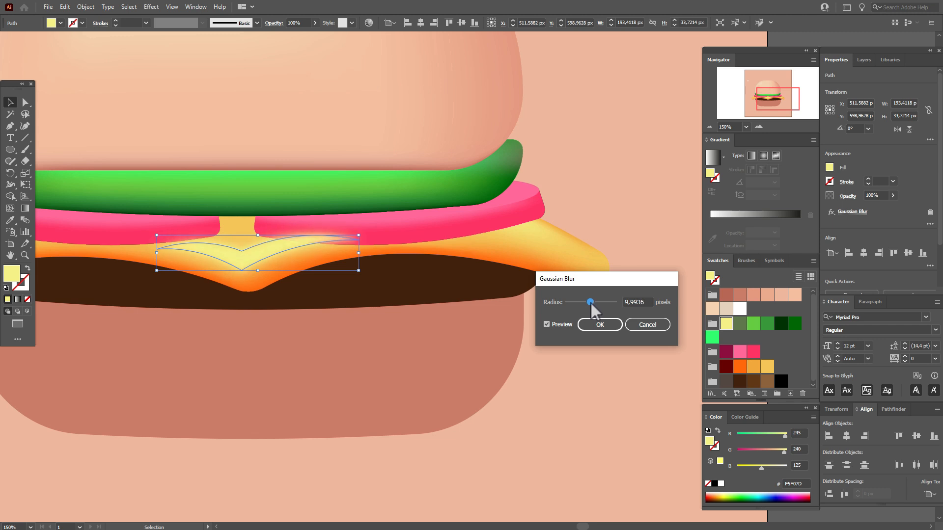
{"action": "left_click", "coordinate": [619, 326]}
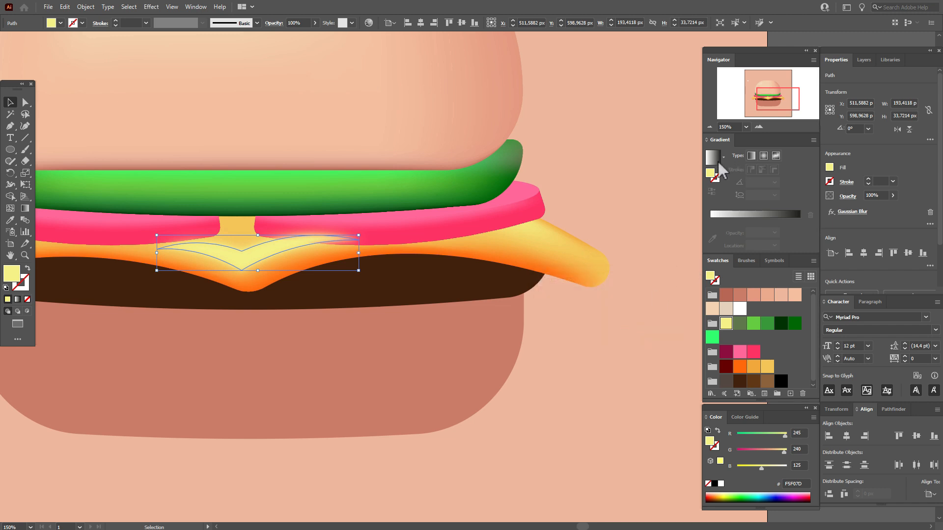
Fill the highlight copy with a linear black-white-black gradient, placing the white stop at about 51%.
{"action": "left_click", "coordinate": [718, 161]}
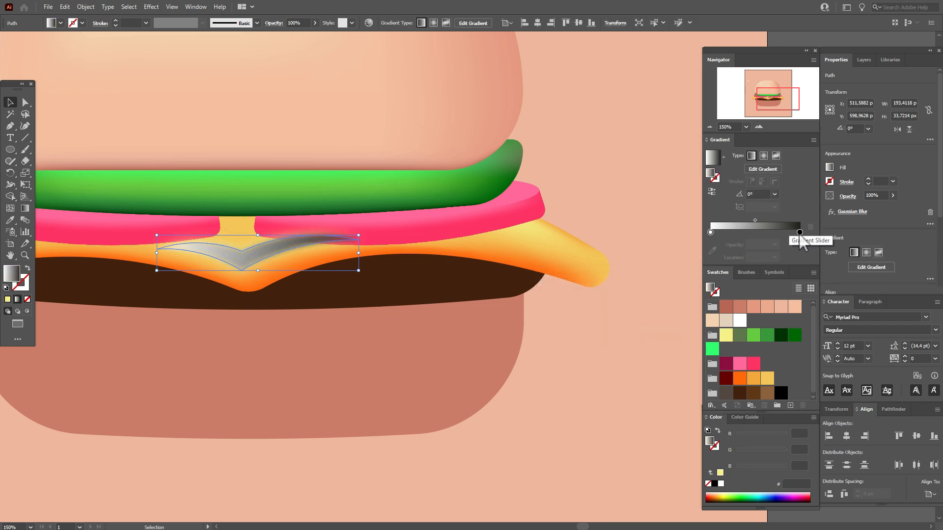
{"action": "left_click_drag", "start_coordinate": [710, 234], "coordinate": [762, 232]}
{"action": "left_click_drag", "start_coordinate": [784, 393], "coordinate": [787, 235]}
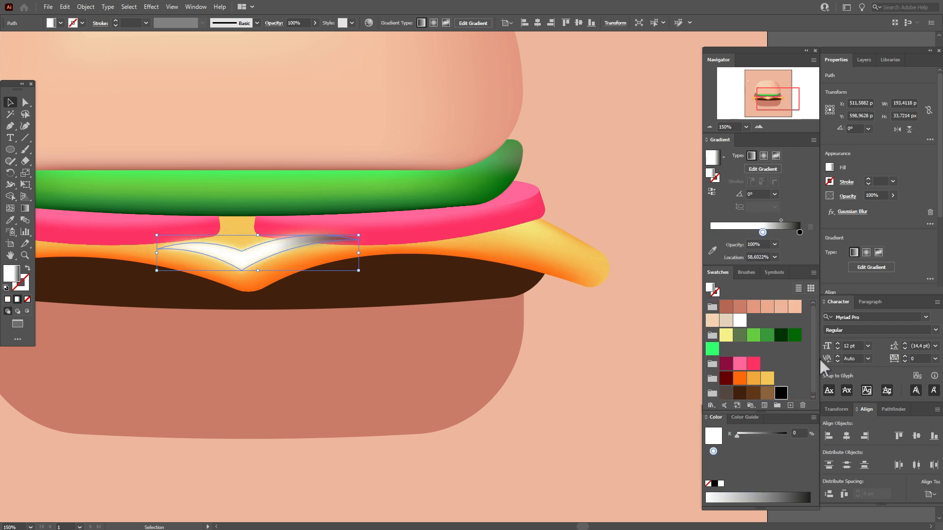
{"action": "left_click", "coordinate": [800, 232]}
{"action": "left_click_drag", "start_coordinate": [781, 393], "coordinate": [755, 234]}
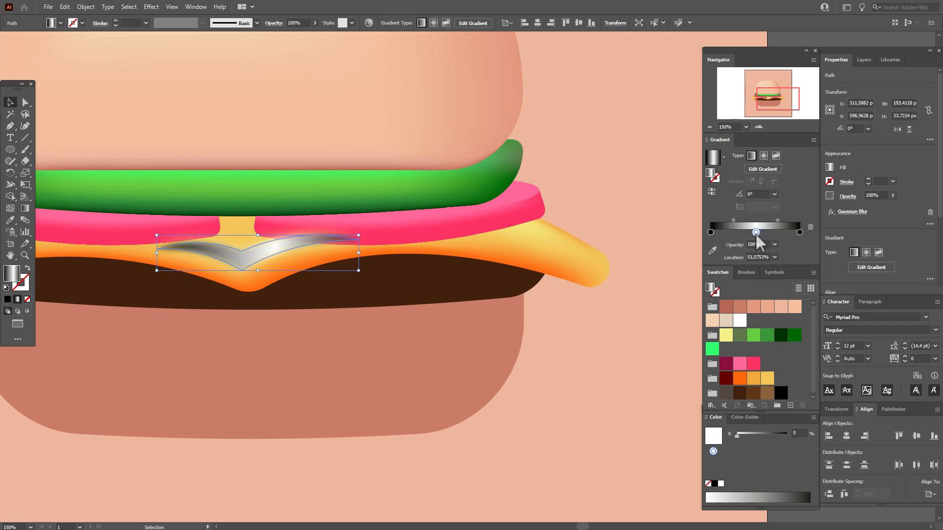
Set the gradient highlight's blending mode to Screen and its opacity to 50%.
{"action": "left_click", "coordinate": [849, 196]}
{"action": "left_click", "coordinate": [782, 214]}
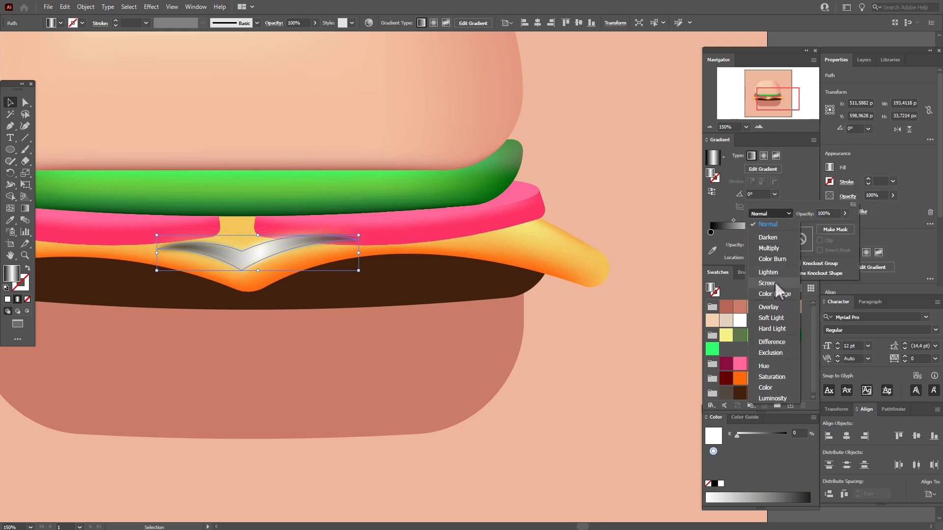
{"action": "left_click", "coordinate": [774, 283]}
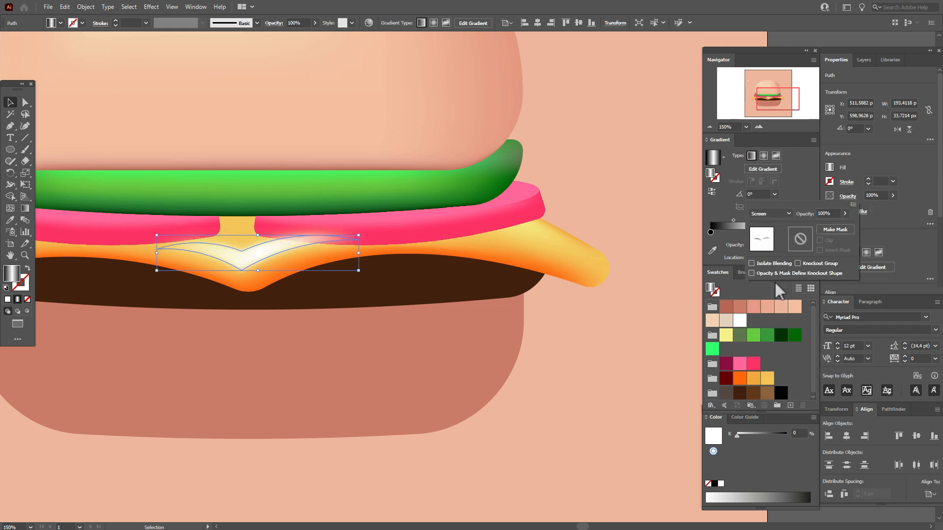
{"action": "left_click", "coordinate": [872, 201]}
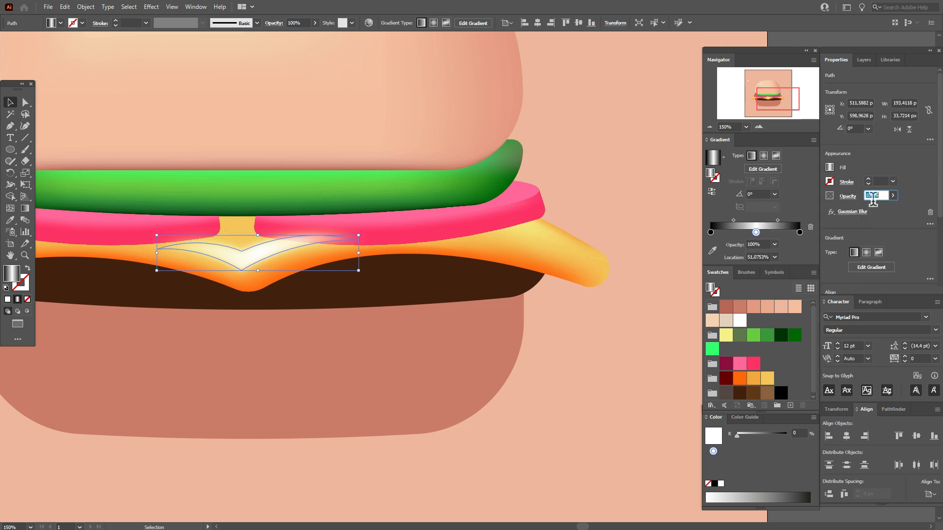
{"action": "type", "text": "50"}
{"action": "key", "text": "Return"}
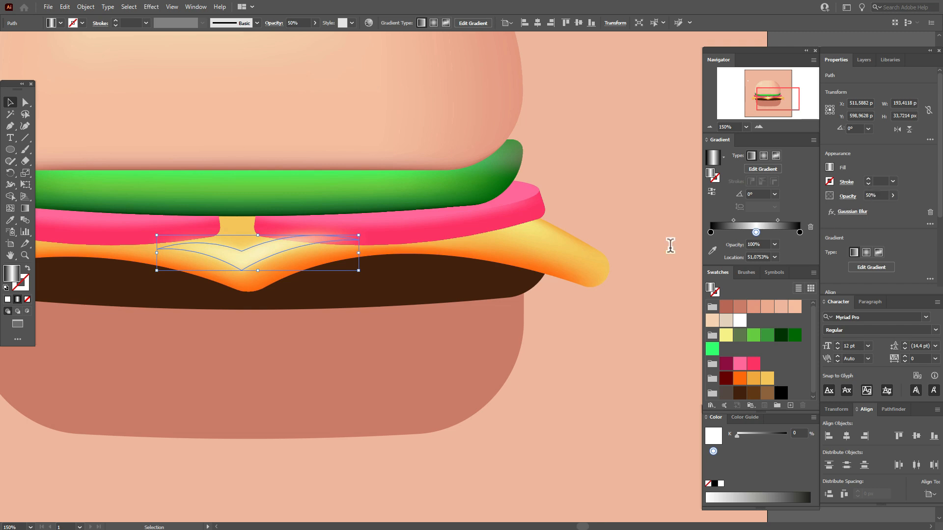
{"action": "left_click", "coordinate": [671, 245]}
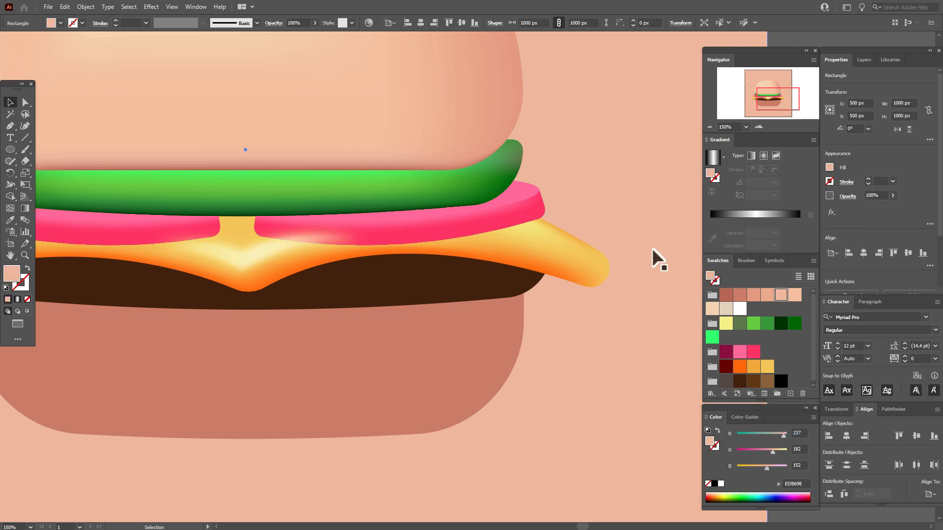
Bring both tomato slices, the lettuce, the top bun and its oval highlight to the front.
{"action": "left_click", "coordinate": [452, 238]}
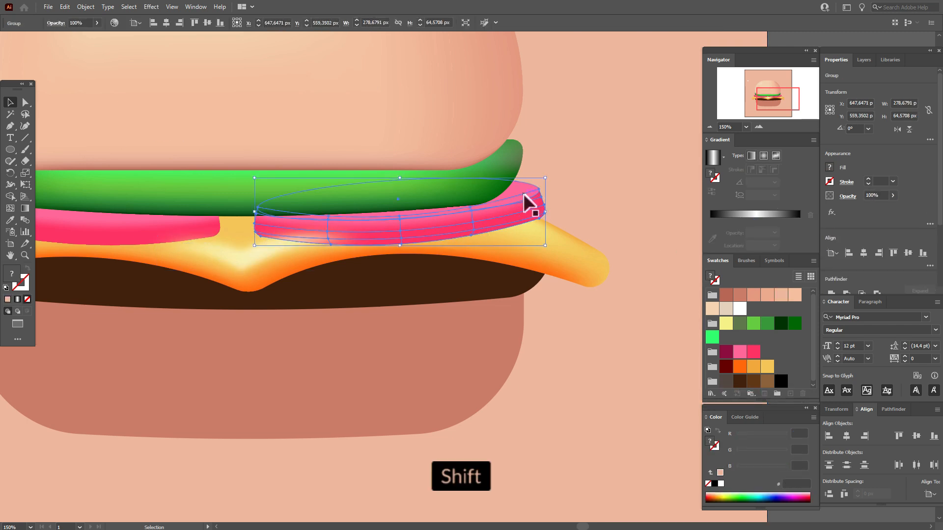
{"action": "left_click", "coordinate": [125, 236], "text": "shift"}
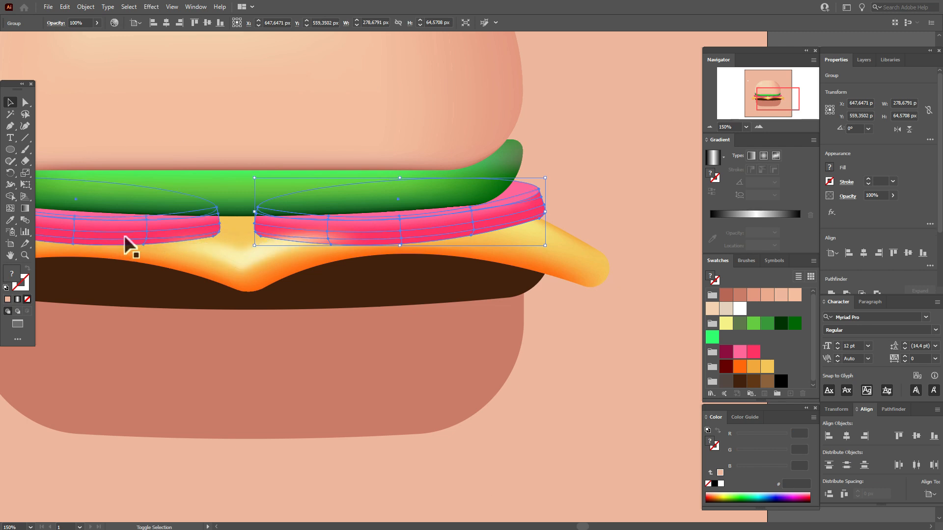
{"action": "left_click", "coordinate": [252, 206], "text": "shift"}
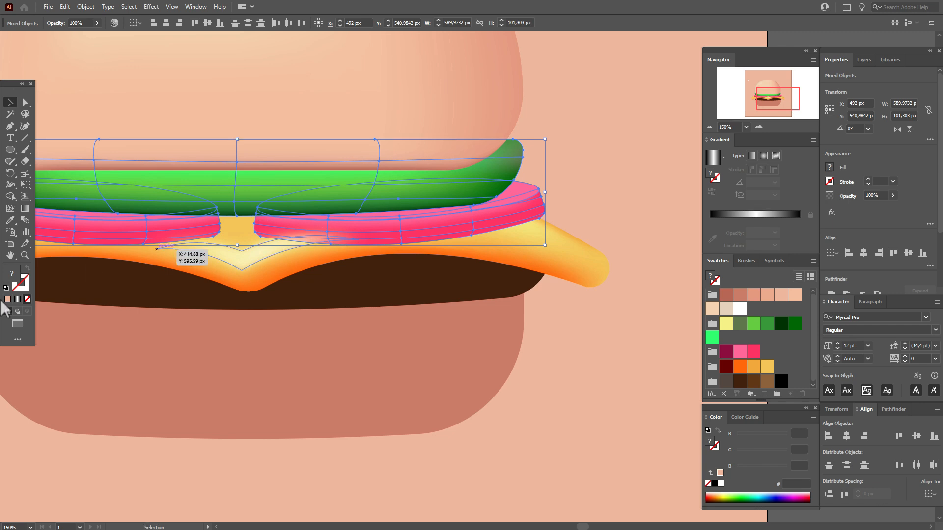
{"action": "key", "text": "space"}
{"action": "left_click_drag", "start_coordinate": [210, 265], "coordinate": [328, 427]}
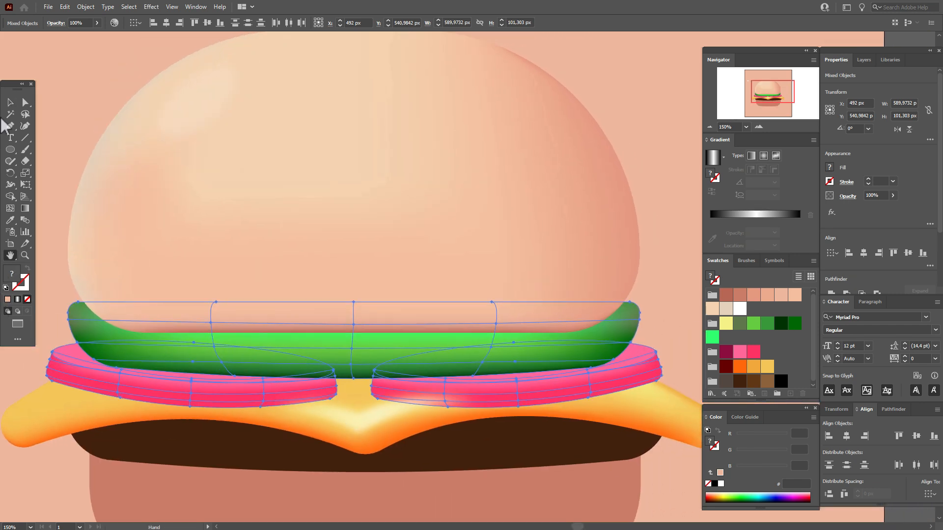
{"action": "left_click", "coordinate": [199, 104], "text": "shift"}
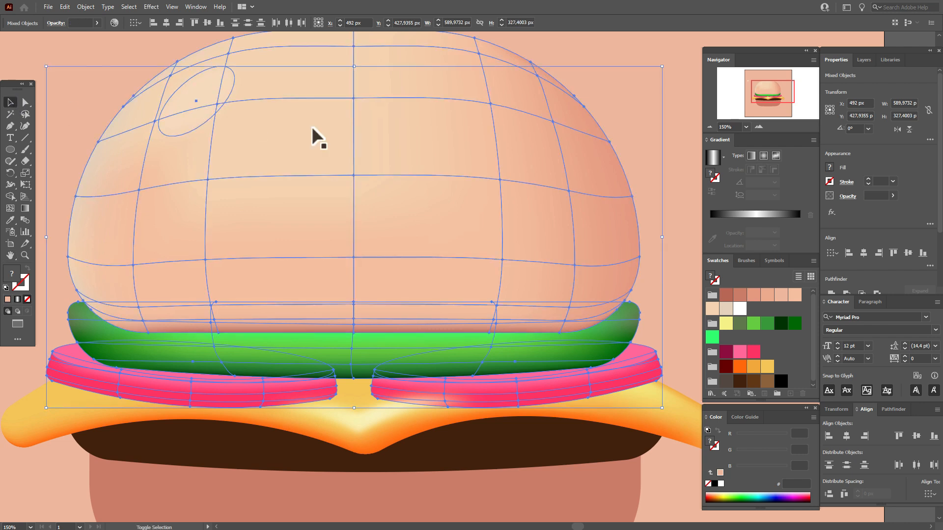
{"action": "right_click", "coordinate": [312, 127]}
{"action": "mouse_move", "coordinate": [398, 237]}
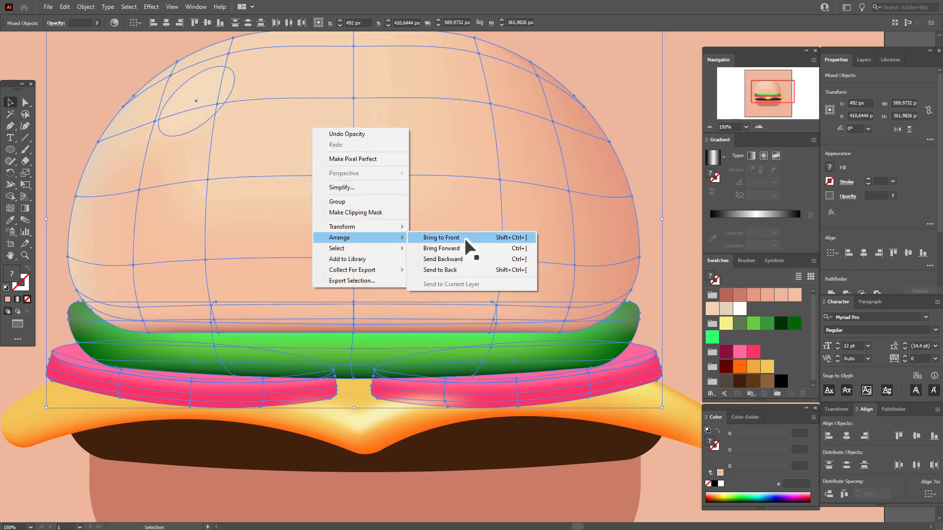
{"action": "left_click", "coordinate": [464, 237]}
{"action": "left_click", "coordinate": [650, 158]}
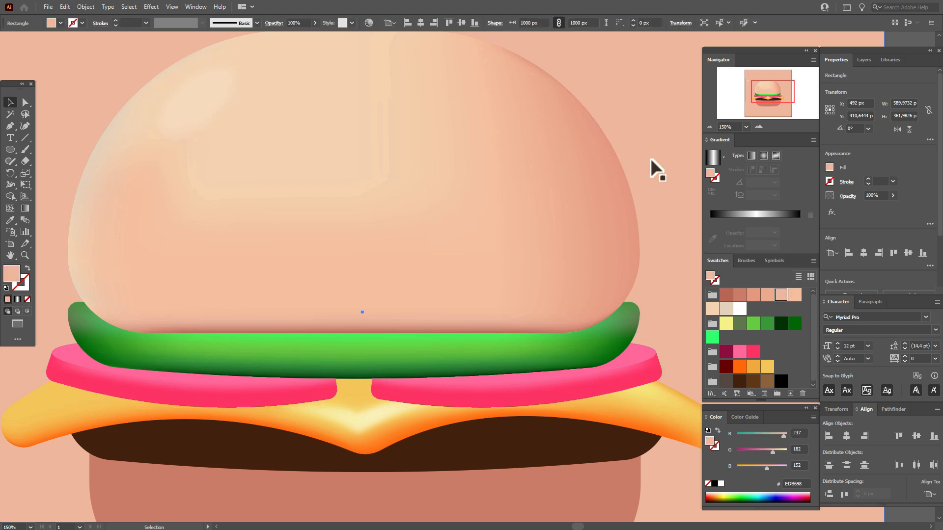
Set the Gaussian Blur radius of the white oval highlight on the top bun to about 25 px.
{"action": "left_click", "coordinate": [173, 121]}
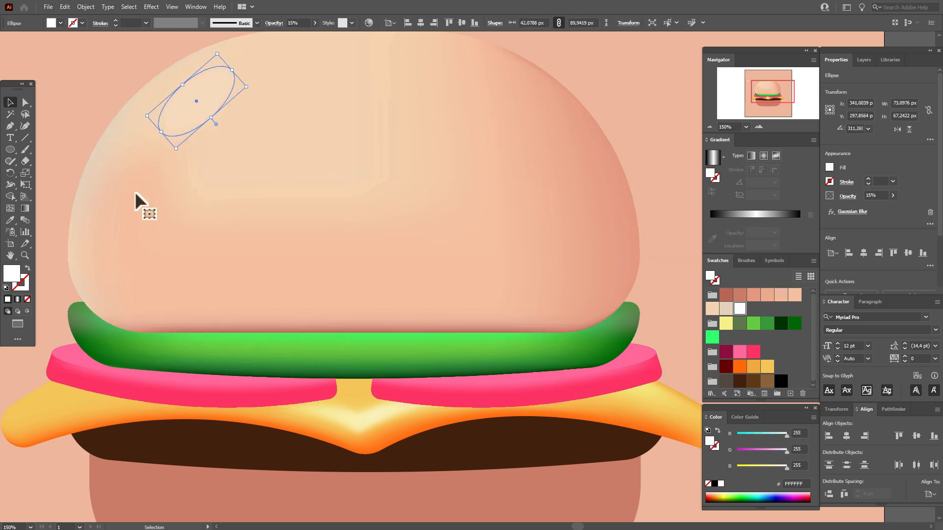
{"action": "left_click", "coordinate": [864, 212]}
{"action": "left_click_drag", "start_coordinate": [594, 303], "coordinate": [597, 302]}
{"action": "left_click", "coordinate": [605, 325]}
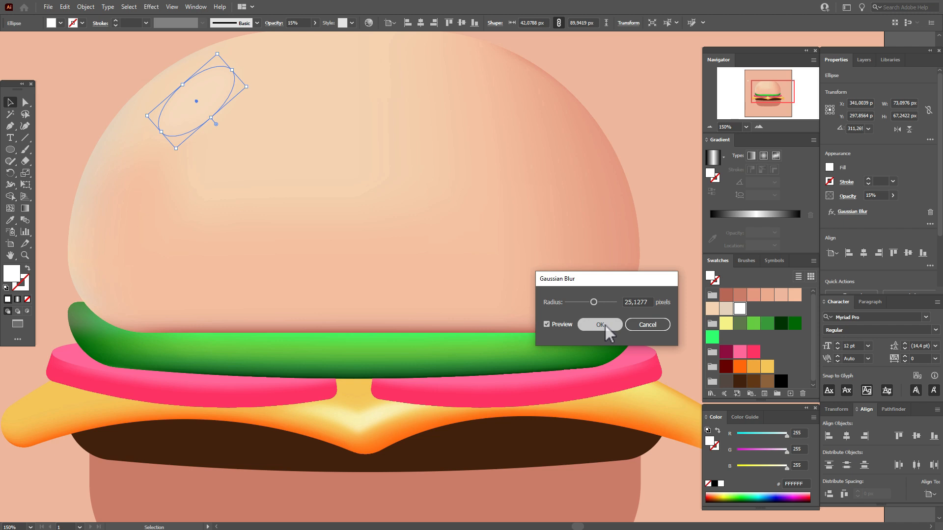
{"action": "left_click", "coordinate": [676, 168]}
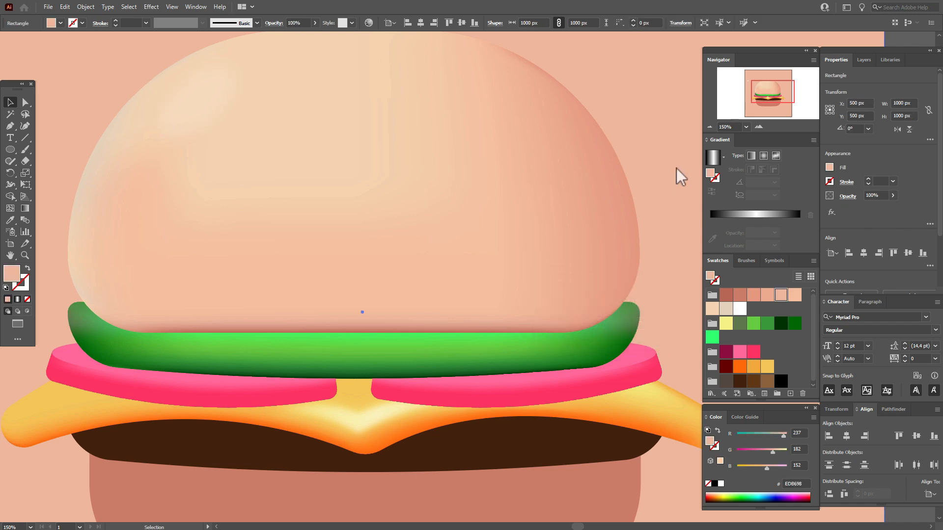
Set the opacity of the blurred white oval highlight on the top bun to 20%.
{"action": "left_click", "coordinate": [190, 102]}
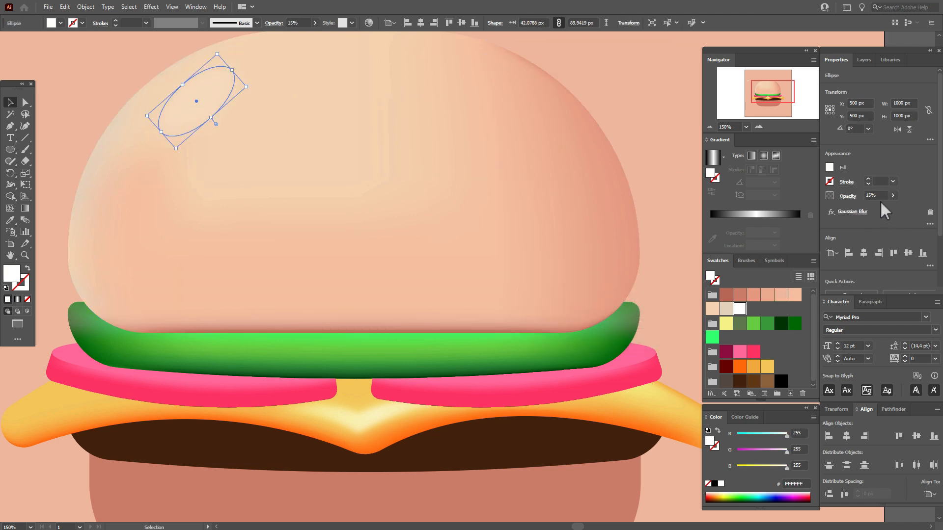
{"action": "left_click", "coordinate": [872, 197]}
{"action": "type", "text": "20"}
{"action": "key", "text": "Return"}
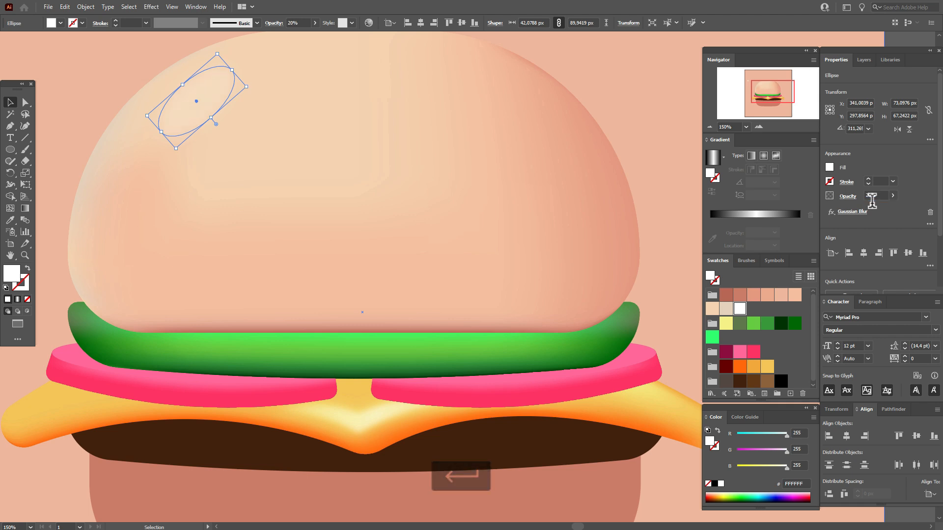
{"action": "left_click", "coordinate": [688, 180]}
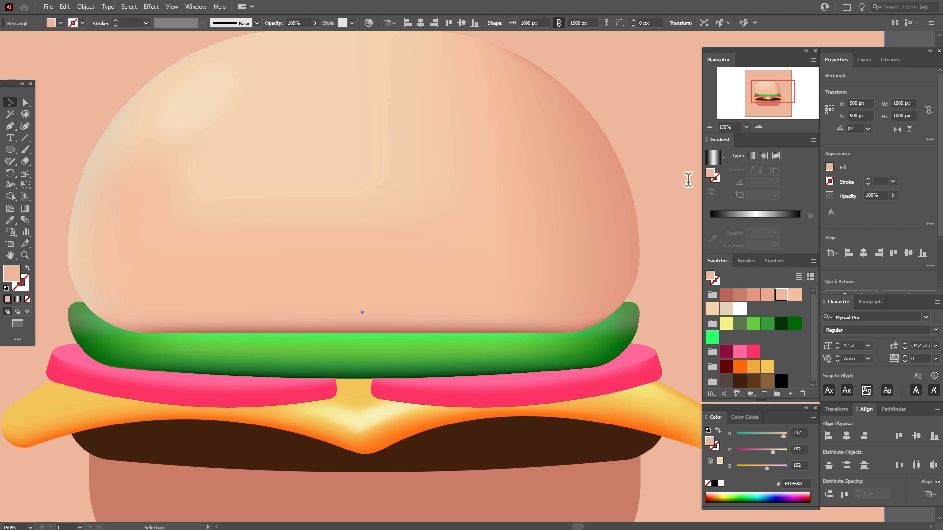
Draw a curved highlight about 49 x 30 px with the Pen tool on the cheese's left tip, filled with light yellow F5F07D.
{"action": "left_click", "coordinate": [11, 255]}
{"action": "left_click_drag", "start_coordinate": [287, 310], "coordinate": [344, 253]}
{"action": "left_click_drag", "start_coordinate": [91, 343], "coordinate": [113, 328]}
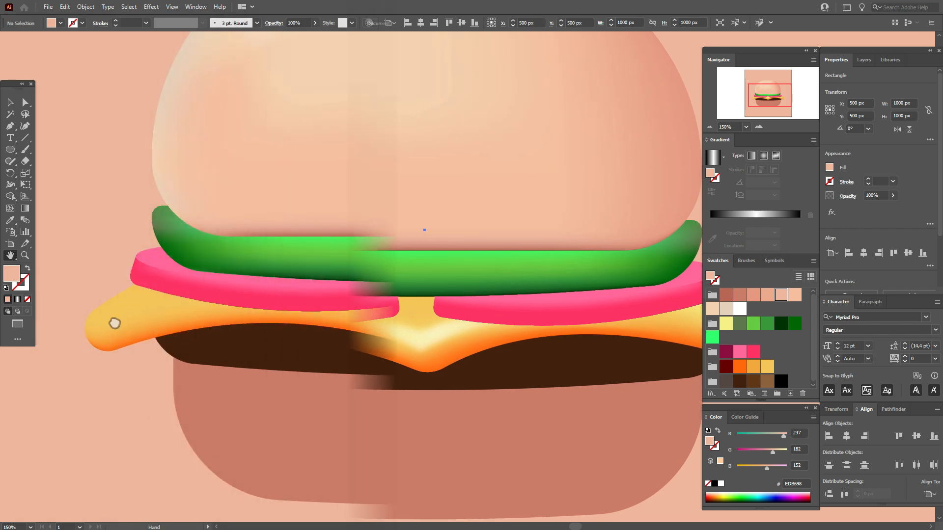
{"action": "key", "text": "ctrl+shift+a"}
{"action": "left_click", "coordinate": [12, 128]}
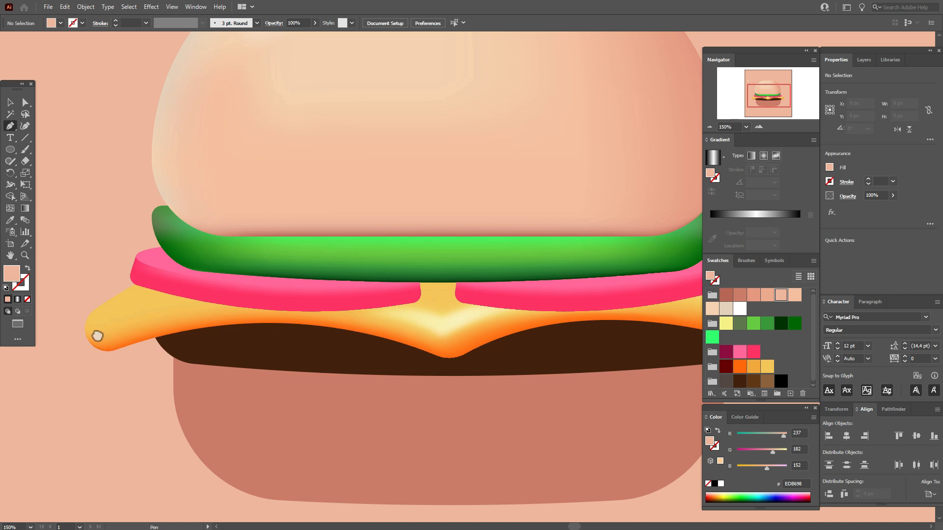
{"action": "left_click", "coordinate": [725, 323]}
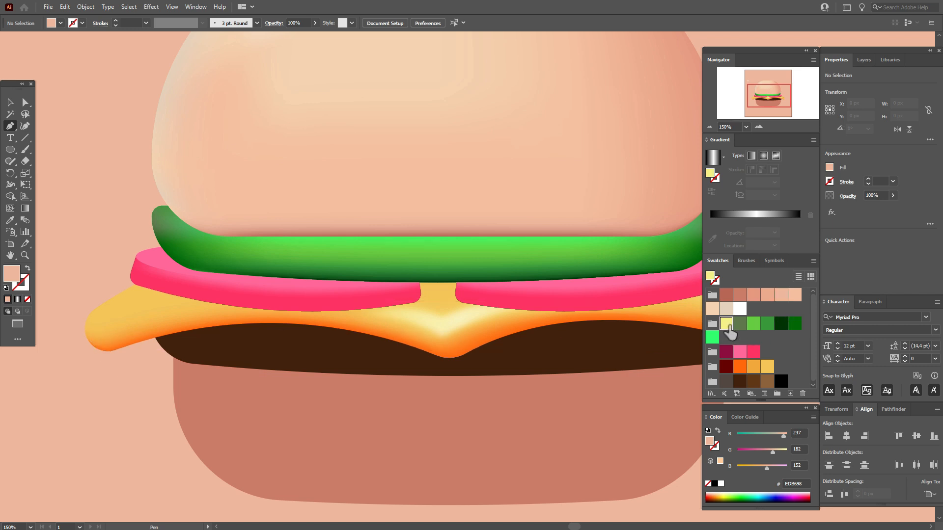
{"action": "left_click", "coordinate": [93, 324]}
{"action": "mouse_move", "coordinate": [138, 294]}
{"action": "left_mouse_down"}
{"action": "mouse_move", "coordinate": [171, 286]}
{"action": "mouse_move", "coordinate": [145, 304]}
{"action": "left_mouse_up"}
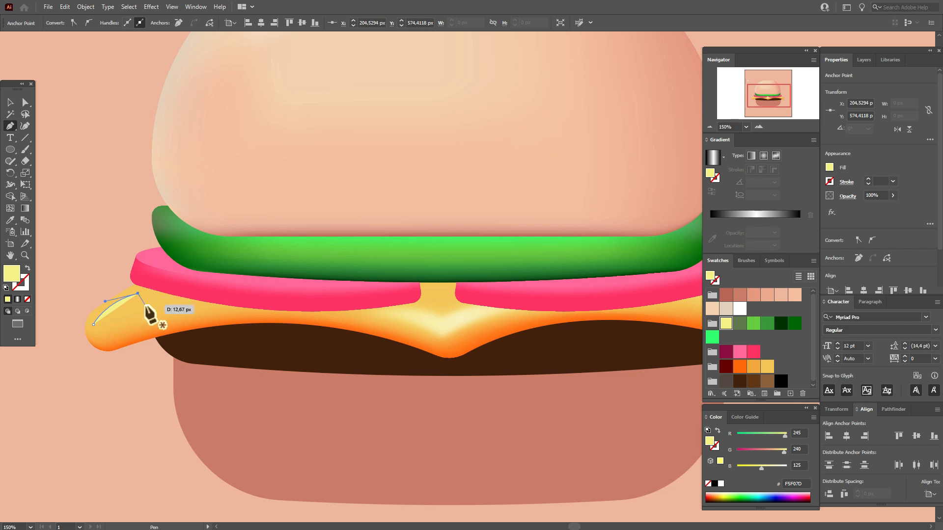
{"action": "left_click", "coordinate": [145, 305]}
{"action": "left_click_drag", "start_coordinate": [93, 325], "coordinate": [80, 348]}
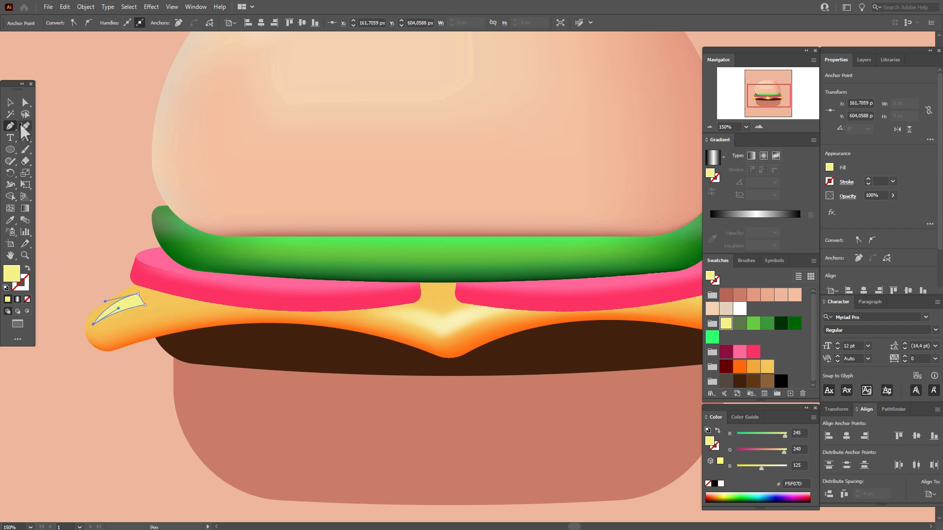
Apply a Gaussian Blur with a radius of about 23 px to the yellow highlight on the cheese's left tip.
{"action": "left_click", "coordinate": [10, 102]}
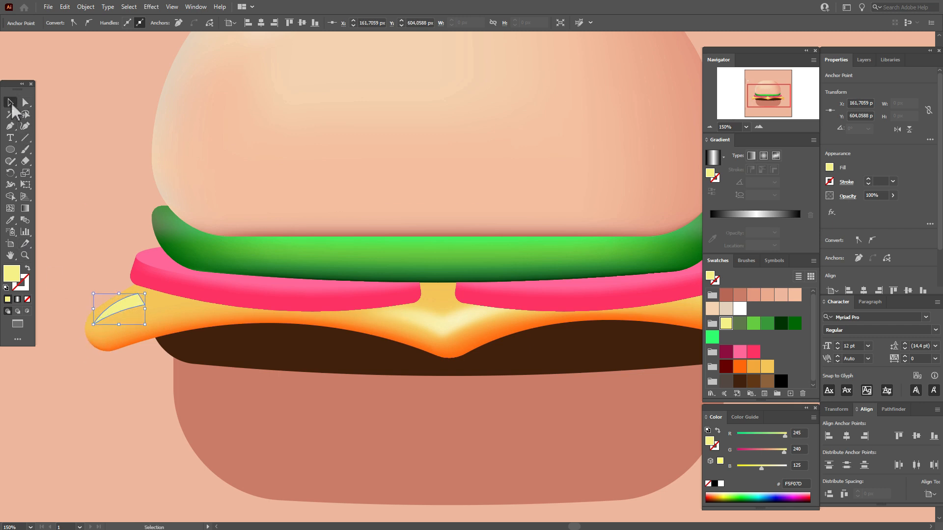
{"action": "left_click", "coordinate": [151, 7]}
{"action": "mouse_move", "coordinate": [216, 172]}
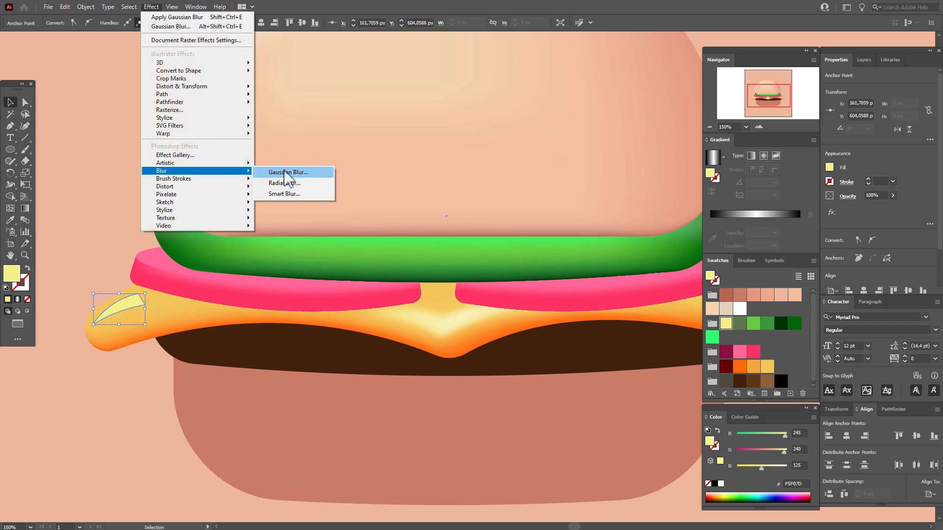
{"action": "left_click", "coordinate": [284, 172]}
{"action": "left_click_drag", "start_coordinate": [597, 303], "coordinate": [595, 305]}
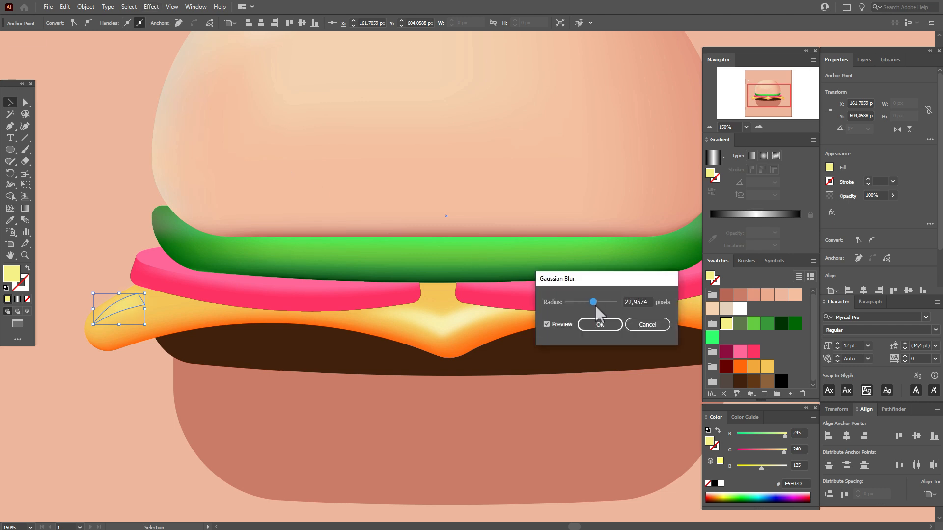
{"action": "left_click", "coordinate": [596, 325]}
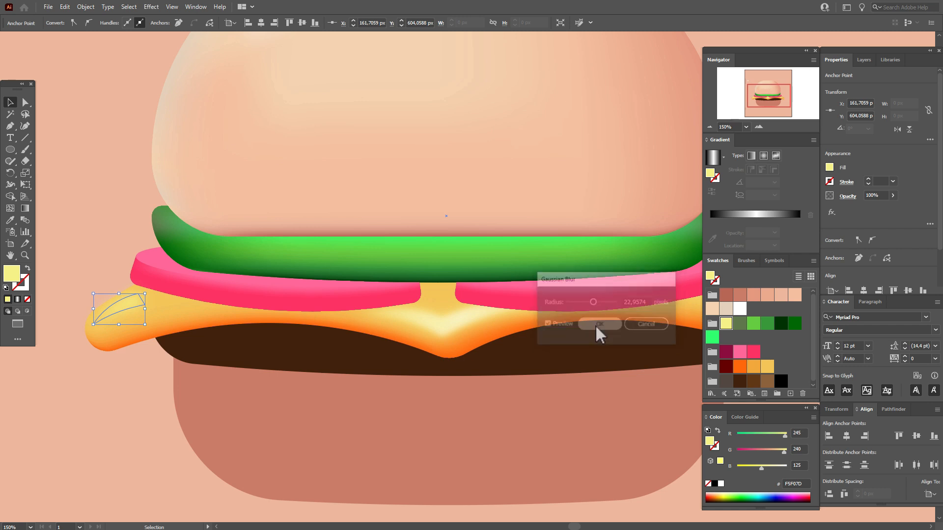
{"action": "left_click", "coordinate": [104, 214]}
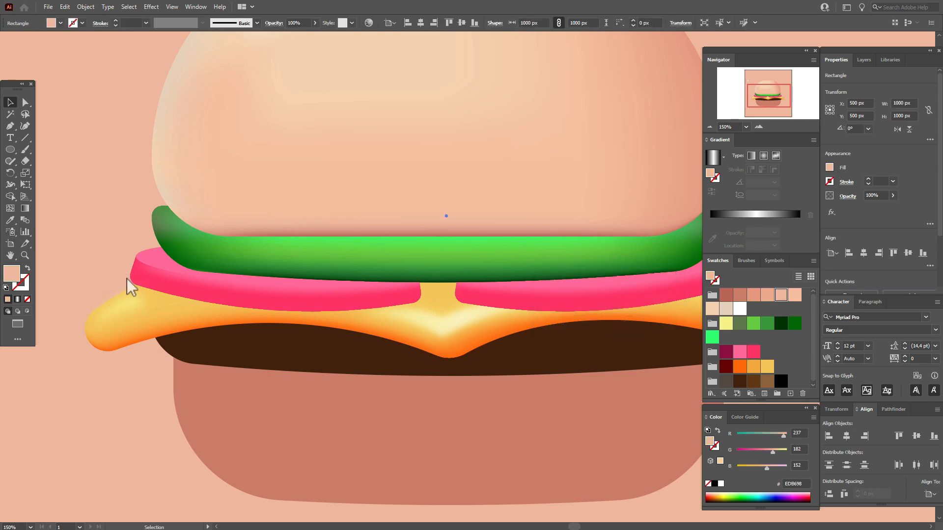
Reduce the Gaussian Blur radius of the yellow cheese highlight to about 14 px.
{"action": "left_click", "coordinate": [133, 305]}
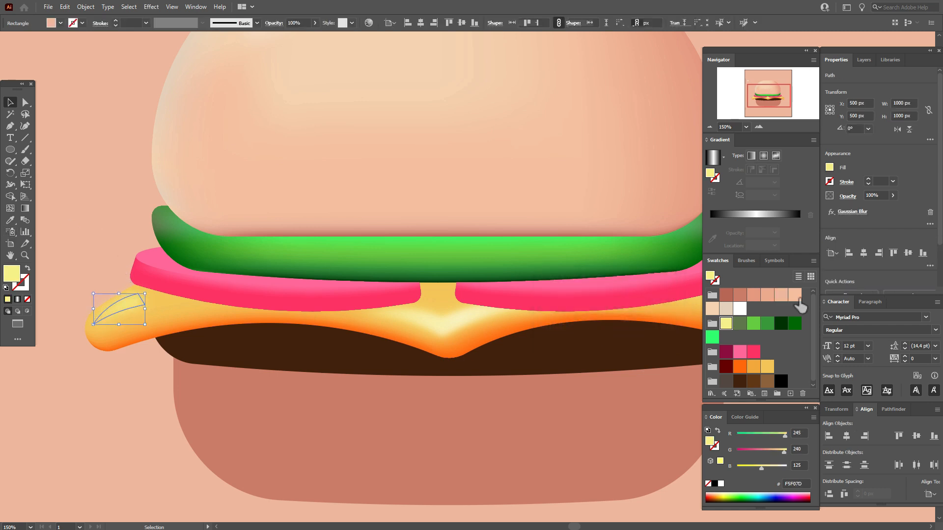
{"action": "left_click", "coordinate": [846, 216]}
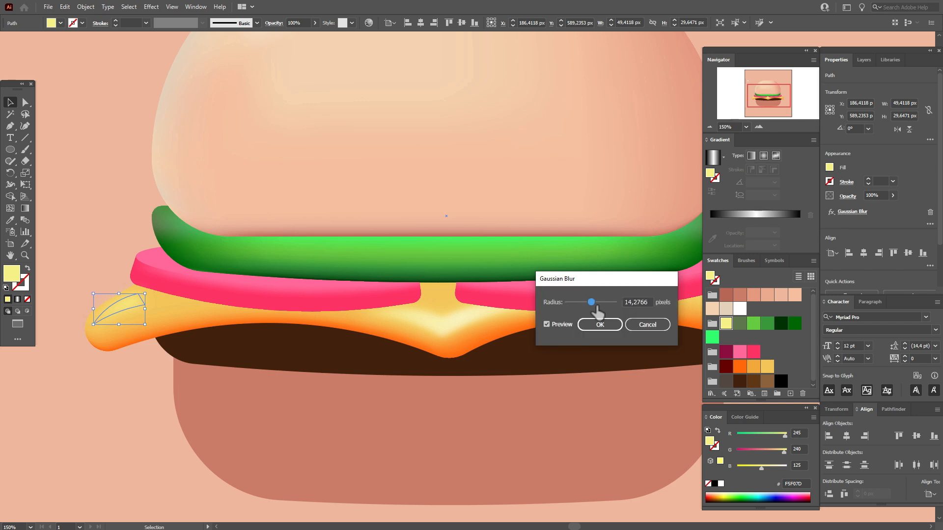
{"action": "left_click", "coordinate": [600, 325]}
{"action": "left_click", "coordinate": [82, 216]}
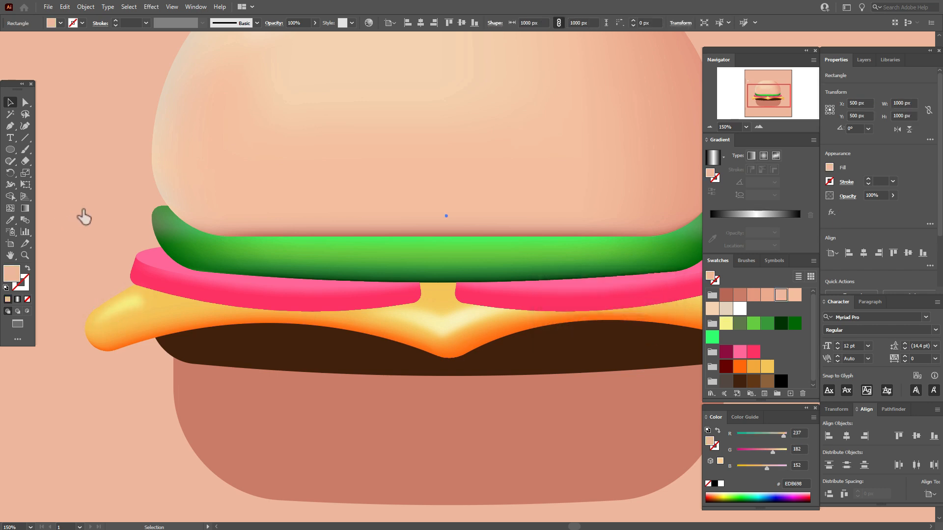
Set the opacity of the blurred yellow highlight on the cheese's left tip to 70%.
{"action": "left_click", "coordinate": [135, 308]}
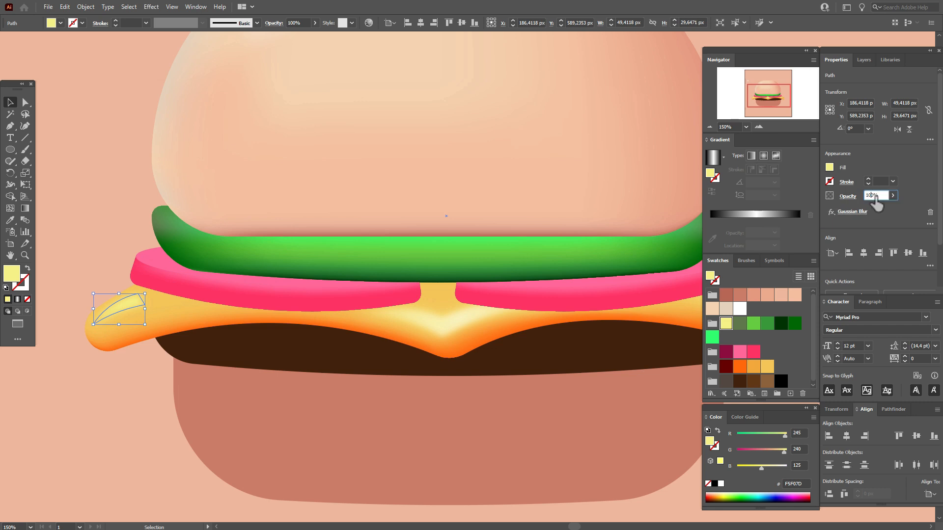
{"action": "type", "text": "70"}
{"action": "key", "text": "Return"}
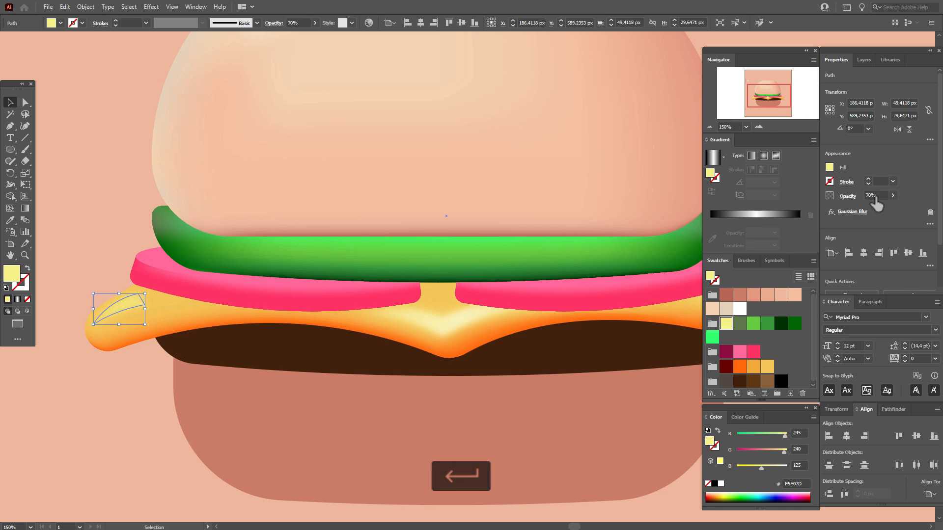
{"action": "left_click", "coordinate": [12, 256]}
{"action": "left_click_drag", "start_coordinate": [178, 262], "coordinate": [255, 262]}
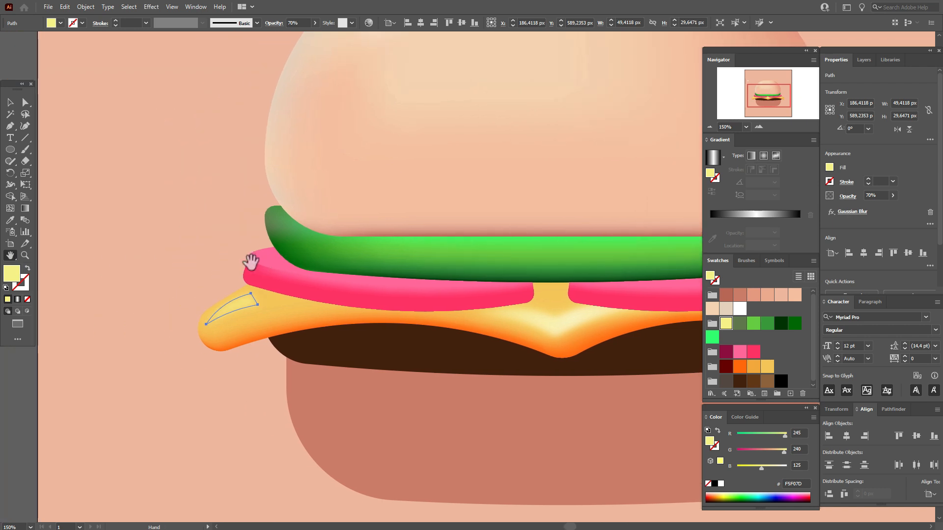
Draw a thin curved highlight with the Pen tool on the left tip of the cheese, filled with white FFFFFF.
{"action": "left_click", "coordinate": [11, 103]}
{"action": "left_click", "coordinate": [20, 71]}
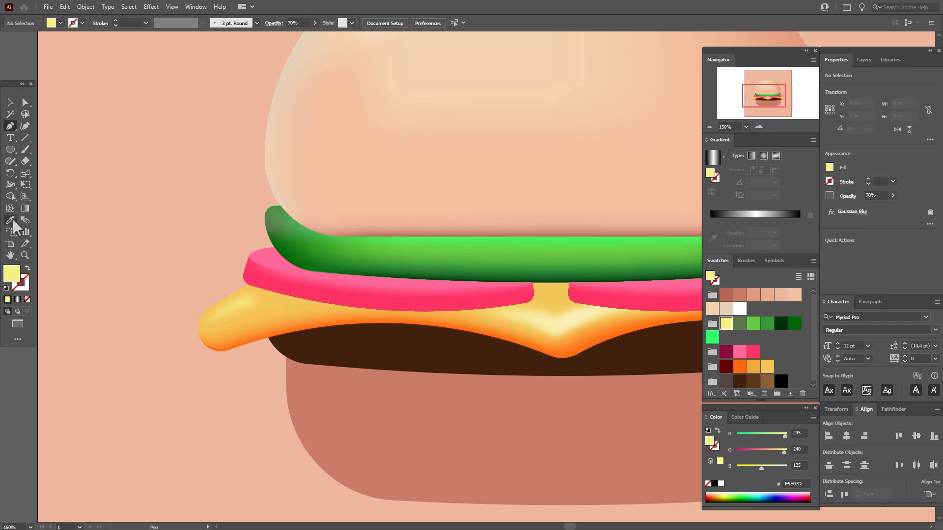
{"action": "left_click", "coordinate": [740, 309]}
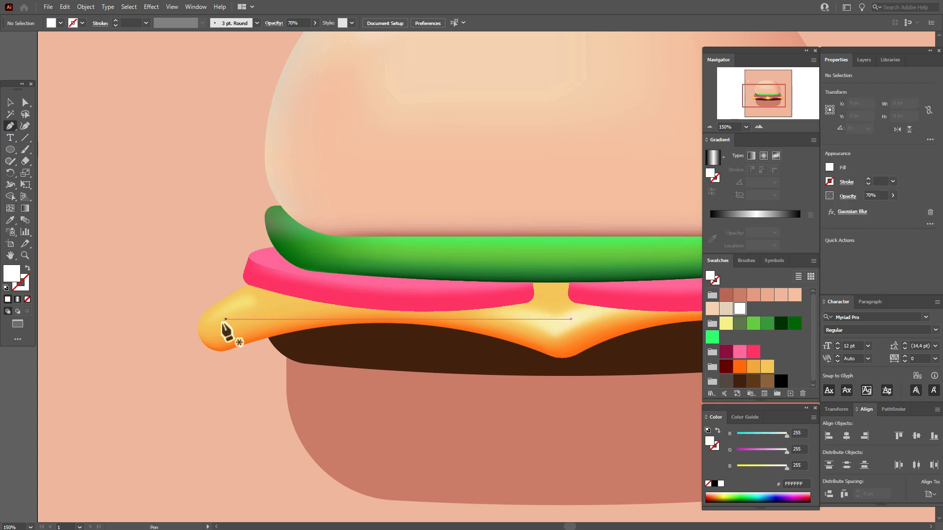
{"action": "left_click", "coordinate": [206, 324]}
{"action": "mouse_move", "coordinate": [254, 298]}
{"action": "left_mouse_down"}
{"action": "mouse_move", "coordinate": [286, 301]}
{"action": "mouse_move", "coordinate": [256, 301]}
{"action": "left_mouse_up"}
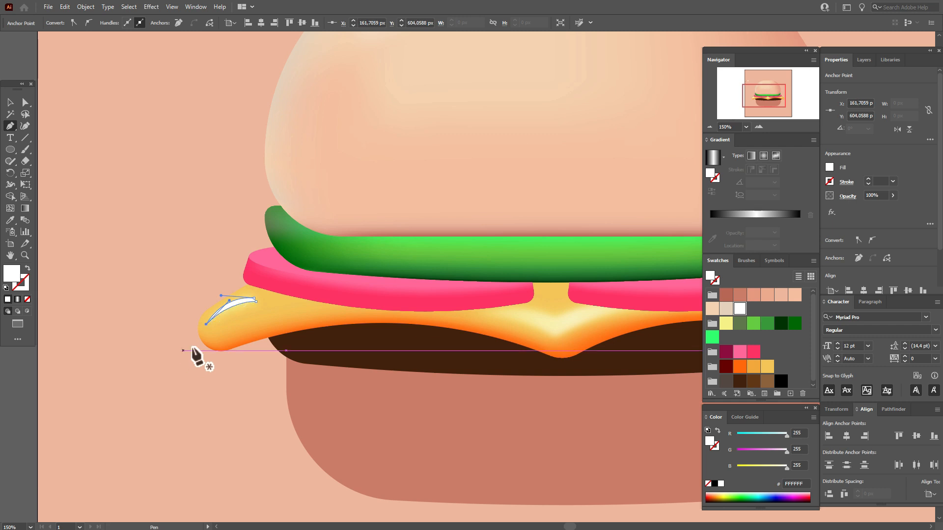
Give the cheese highlight a linear white-to-black gradient with its midpoint at about 53.8%.
{"action": "left_click", "coordinate": [714, 165]}
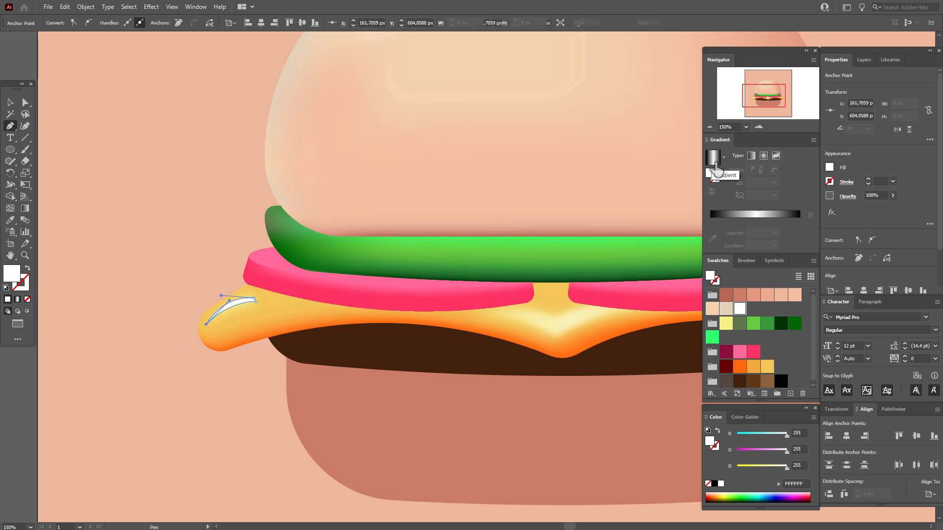
{"action": "mouse_move", "coordinate": [800, 233]}
{"action": "left_mouse_down"}
{"action": "mouse_move", "coordinate": [800, 247]}
{"action": "mouse_move", "coordinate": [738, 233]}
{"action": "mouse_move", "coordinate": [806, 232]}
{"action": "left_mouse_up"}
{"action": "left_click_drag", "start_coordinate": [738, 234], "coordinate": [694, 234]}
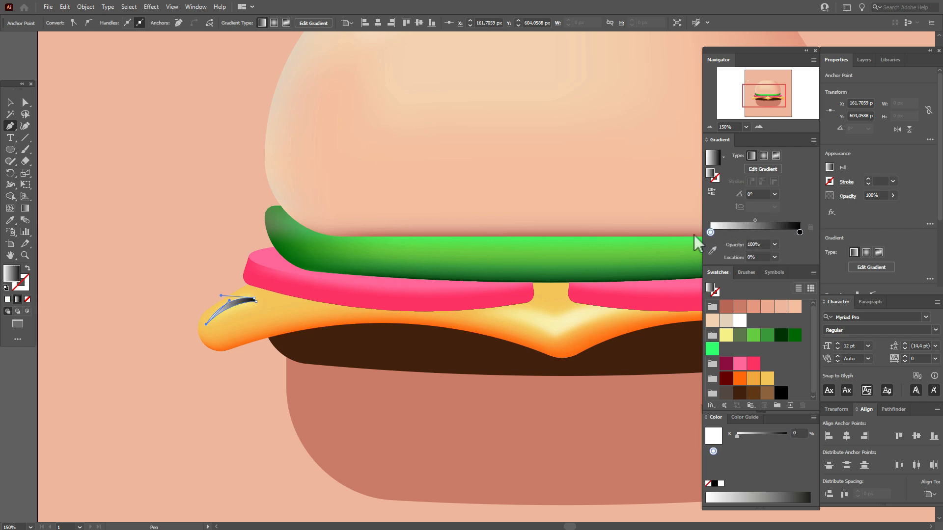
{"action": "left_click", "coordinate": [756, 219]}
{"action": "left_click_drag", "start_coordinate": [756, 219], "coordinate": [759, 219]}
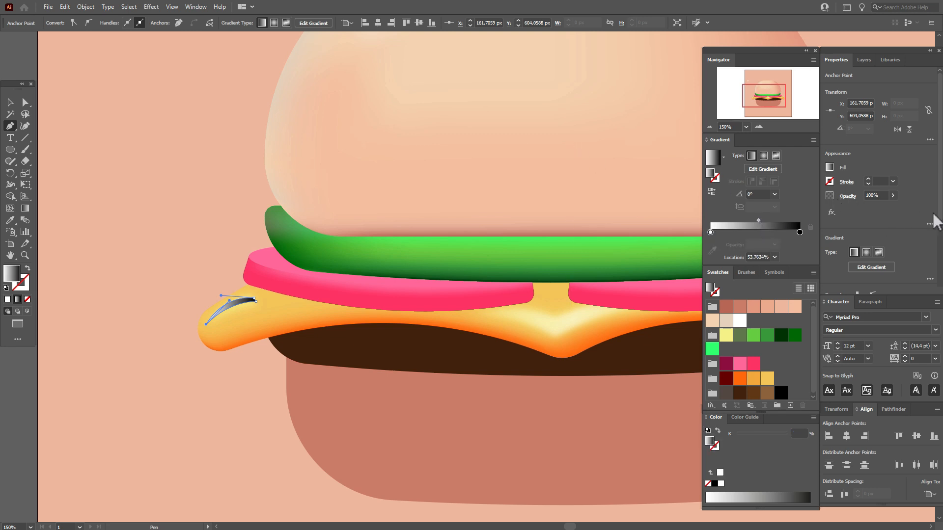
Set the blending mode of the cheese highlight to Screen.
{"action": "left_click", "coordinate": [844, 199]}
{"action": "left_click", "coordinate": [788, 214]}
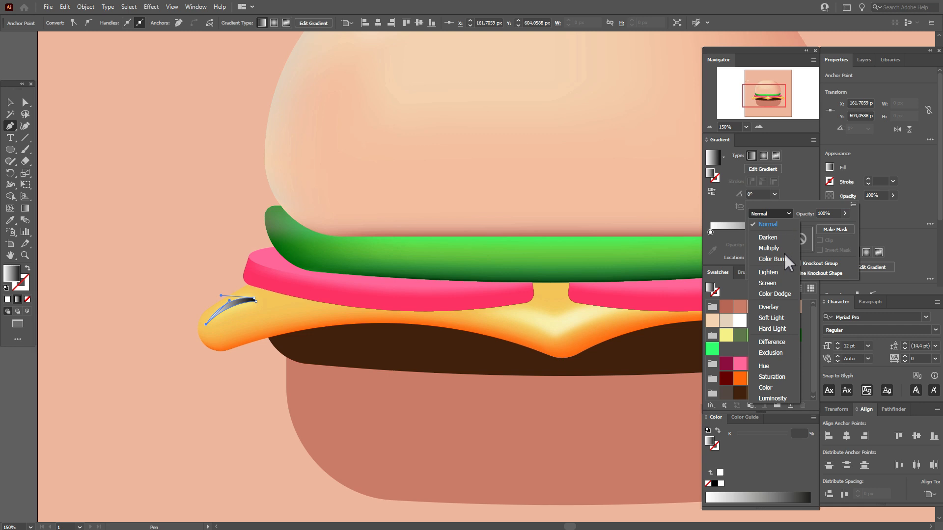
{"action": "left_click", "coordinate": [776, 282]}
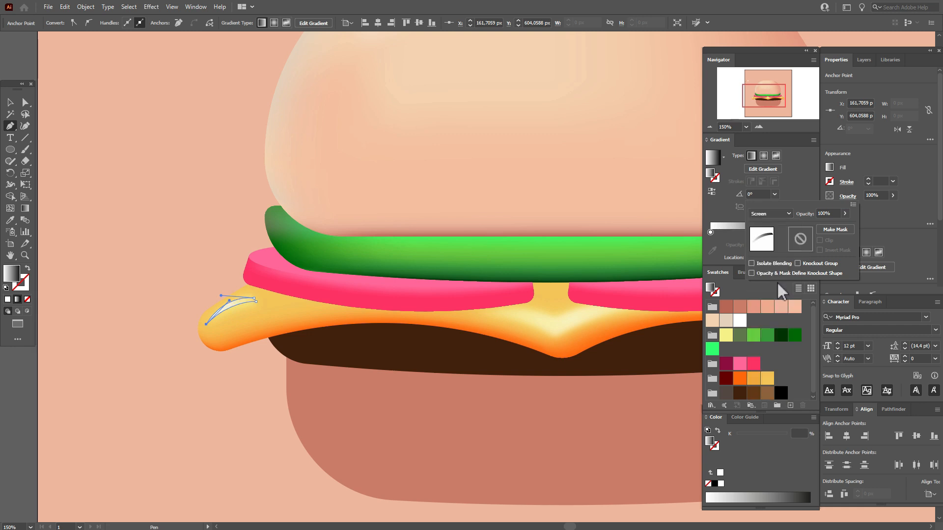
Apply a Gaussian Blur with a radius of about 10 pixels to the cheese highlight and deselect it.
{"action": "left_click", "coordinate": [158, 7]}
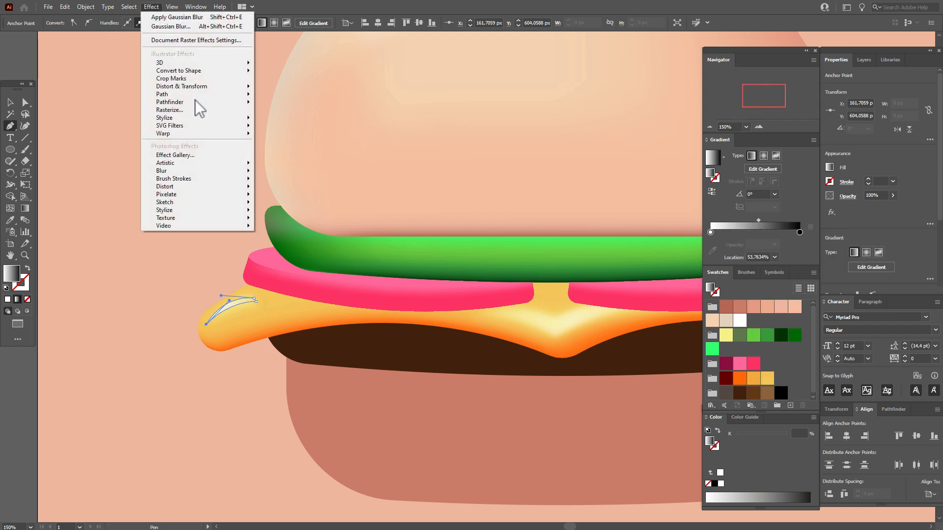
{"action": "mouse_move", "coordinate": [223, 179]}
{"action": "left_click", "coordinate": [291, 177]}
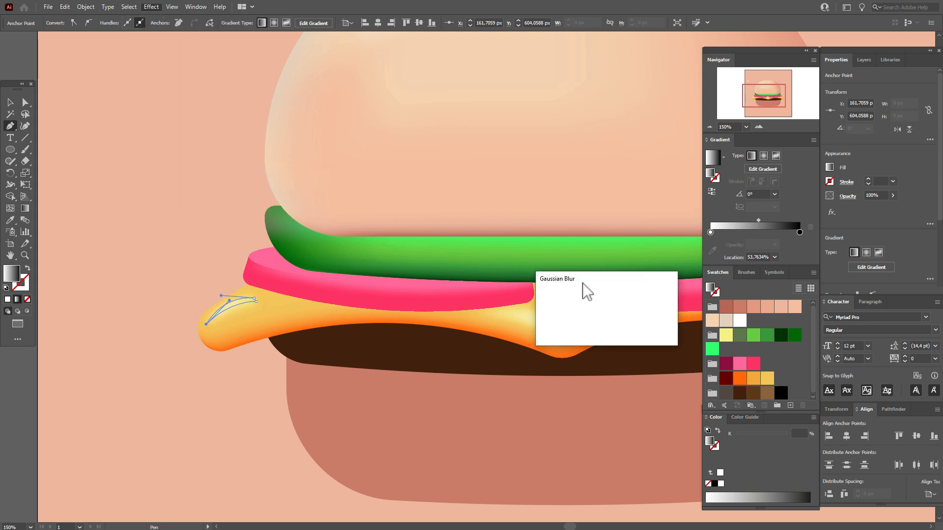
{"action": "left_click_drag", "start_coordinate": [595, 302], "coordinate": [592, 305]}
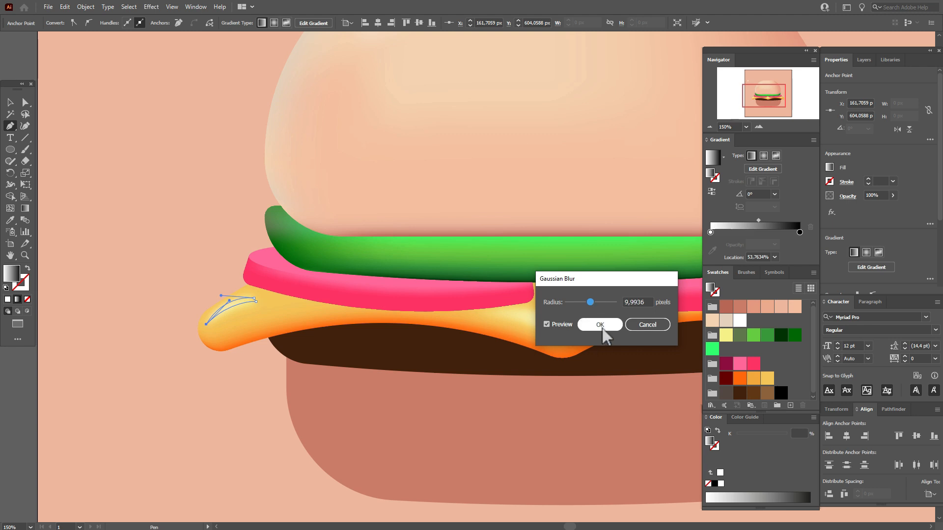
{"action": "left_click", "coordinate": [600, 324]}
{"action": "left_click", "coordinate": [10, 102]}
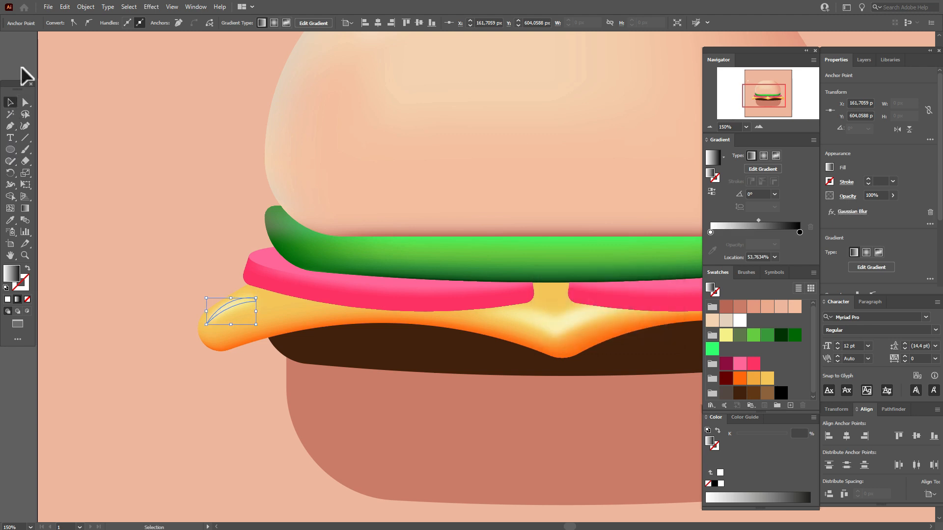
{"action": "key", "text": "ctrl+shift+a"}
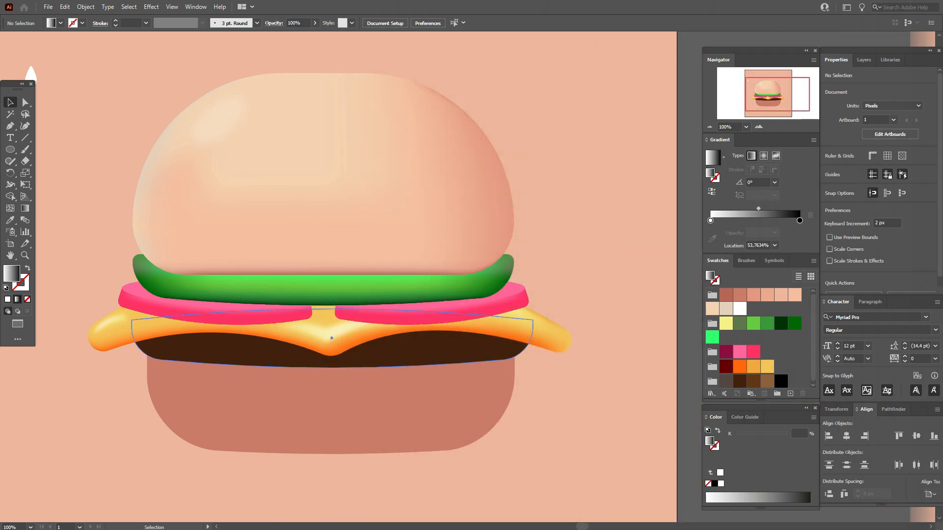
Convert the brown patty into a gradient mesh with 4 rows and 4 columns.
{"action": "left_click", "coordinate": [331, 344]}
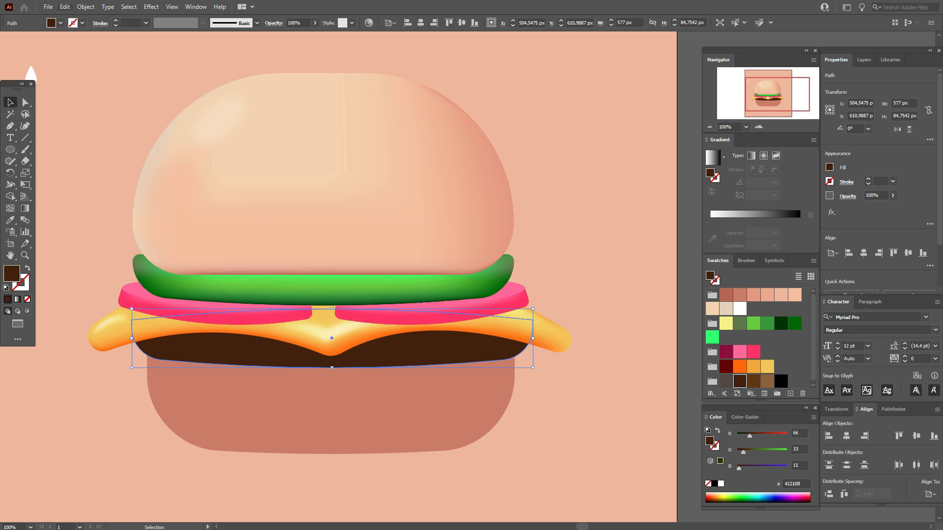
{"action": "left_click", "coordinate": [86, 7]}
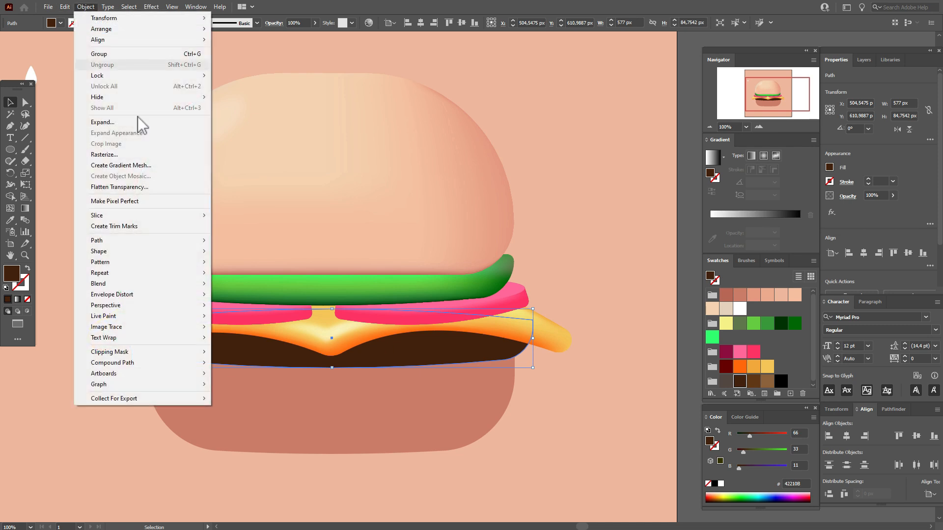
{"action": "left_click", "coordinate": [139, 164]}
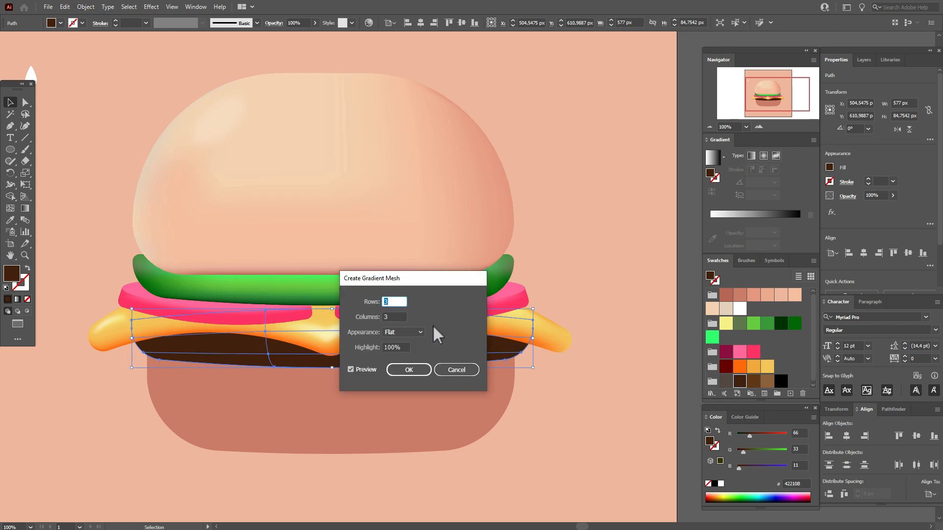
{"action": "type", "text": "4"}
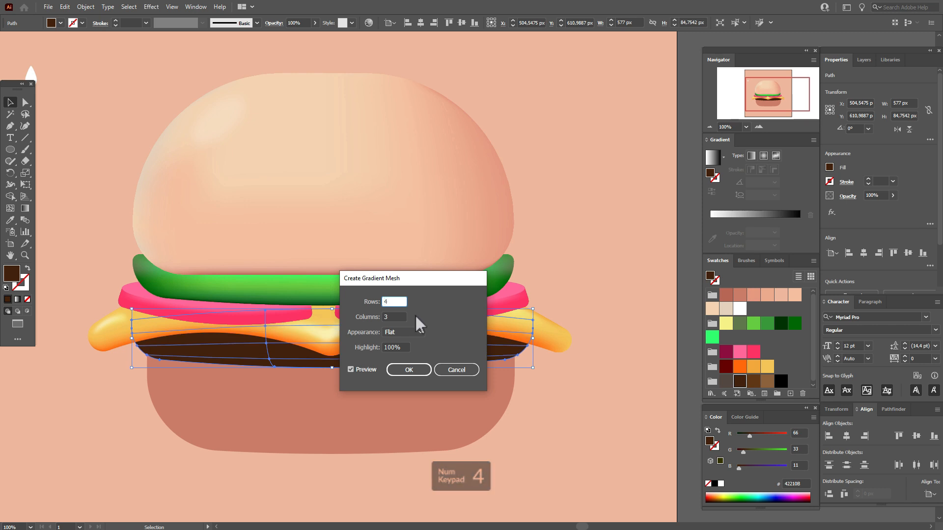
{"action": "type", "text": "4"}
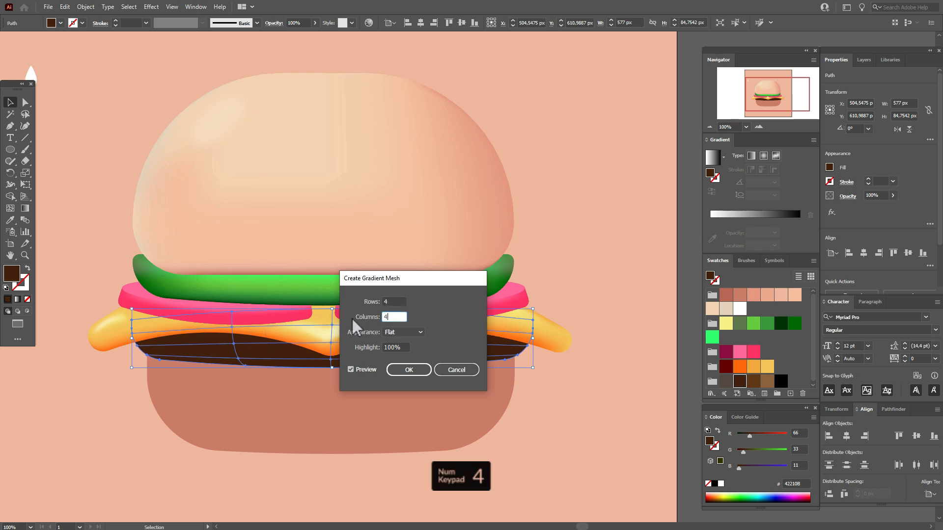
{"action": "left_click", "coordinate": [416, 372]}
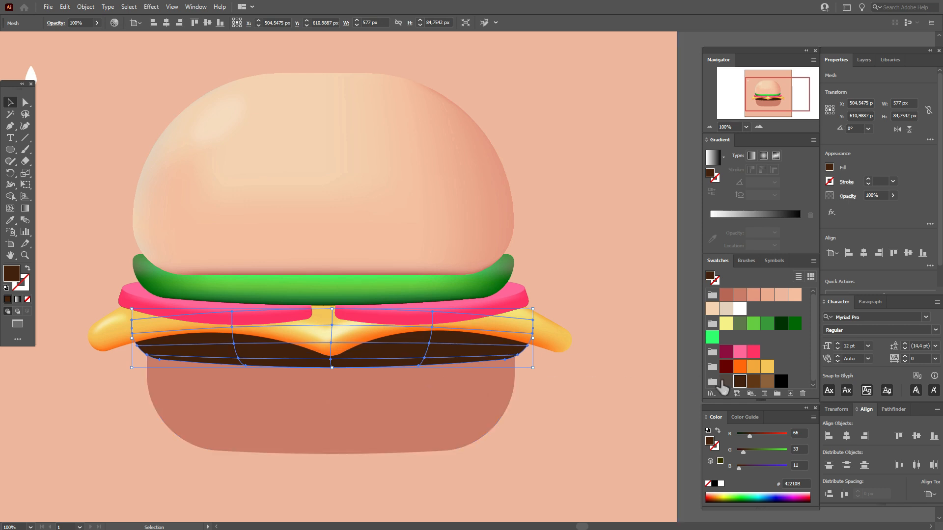
Colour the patty mesh with brown 603813, using lighter brown on the inner points and dark brown on the lower edge points.
{"action": "left_click", "coordinate": [766, 381]}
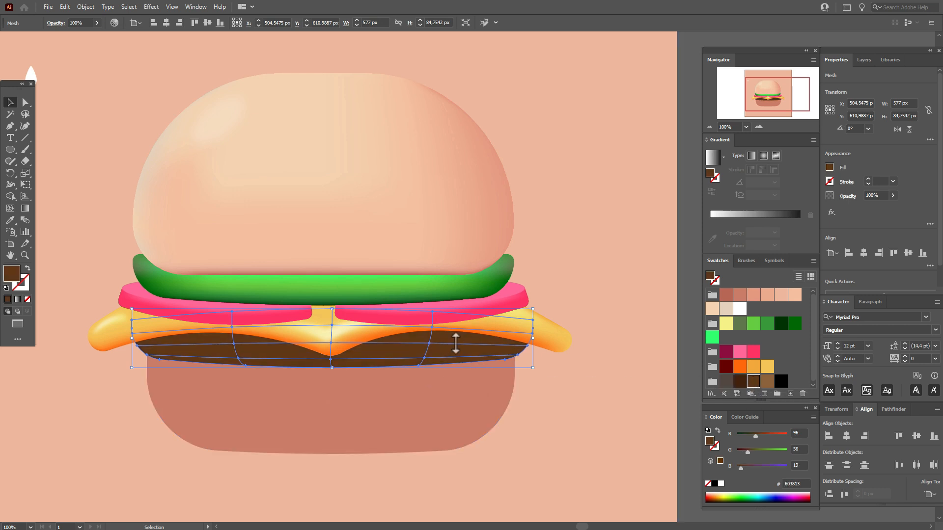
{"action": "left_click", "coordinate": [368, 383], "text": "shift"}
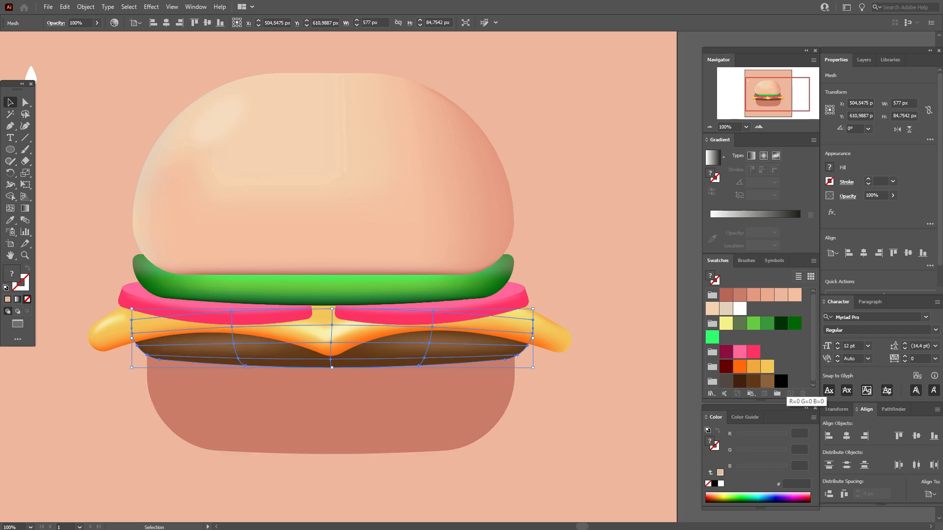
{"action": "left_click_drag", "start_coordinate": [742, 386], "coordinate": [505, 359]}
{"action": "left_click", "coordinate": [684, 384]}
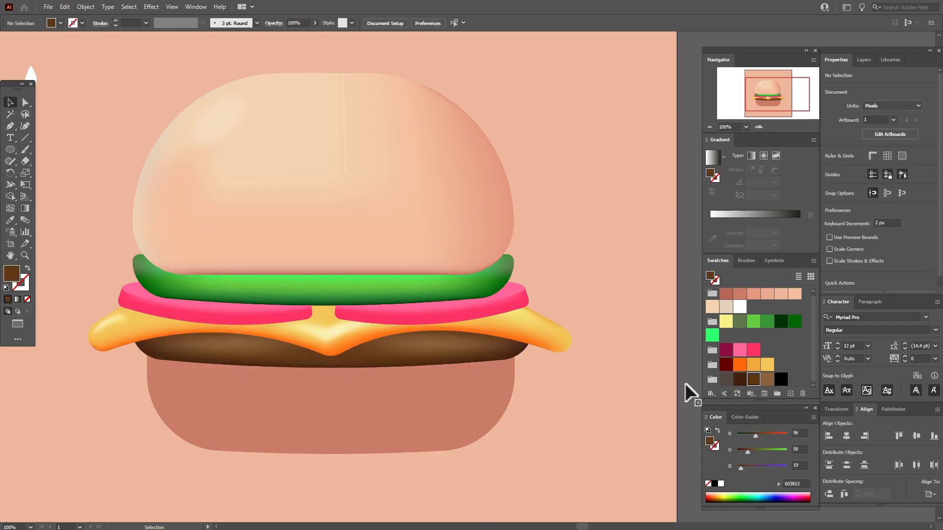
Nudge the two lower inner mesh points of the patty upward and deselect the mesh.
{"action": "left_click", "coordinate": [447, 361]}
{"action": "key", "text": "a"}
{"action": "left_click", "coordinate": [238, 358]}
{"action": "key", "text": "Up"}
{"action": "key", "text": "Up"}
{"action": "key", "text": "Up"}
{"action": "key", "text": "Up"}
{"action": "left_click", "coordinate": [423, 359]}
{"action": "key", "text": "Up"}
{"action": "key", "text": "Up"}
{"action": "key", "text": "Up"}
{"action": "key", "text": "Up"}
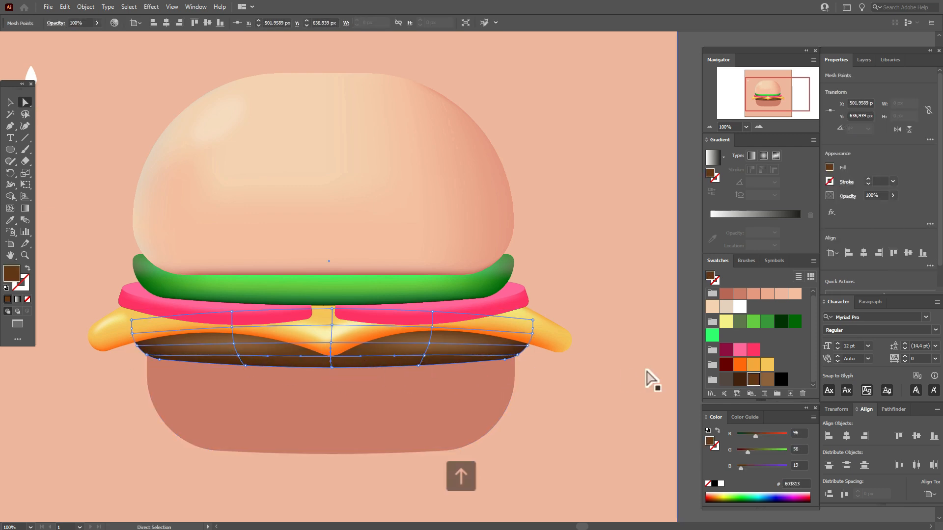
{"action": "left_click", "coordinate": [688, 368]}
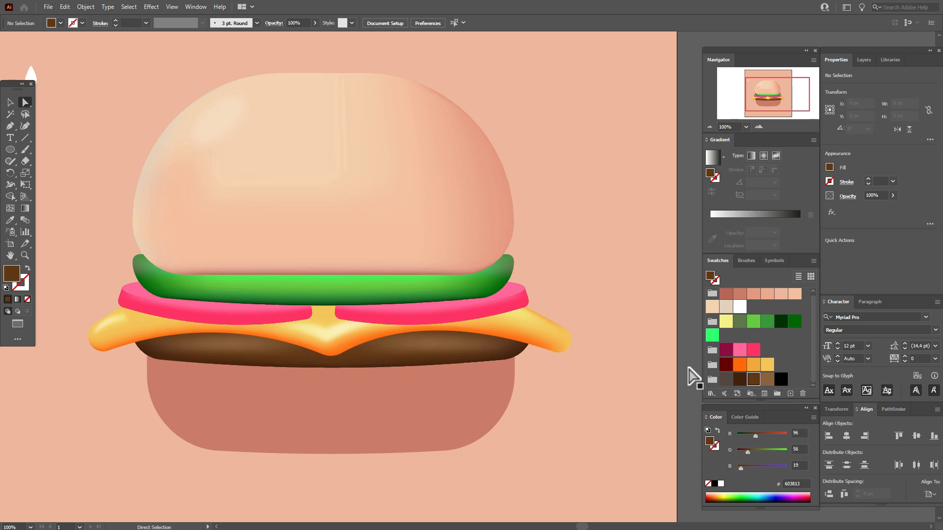
Fill the bottom bun with light peach F4BE9B and convert it into a gradient mesh with 4 rows and 4 columns.
{"action": "left_click", "coordinate": [462, 399]}
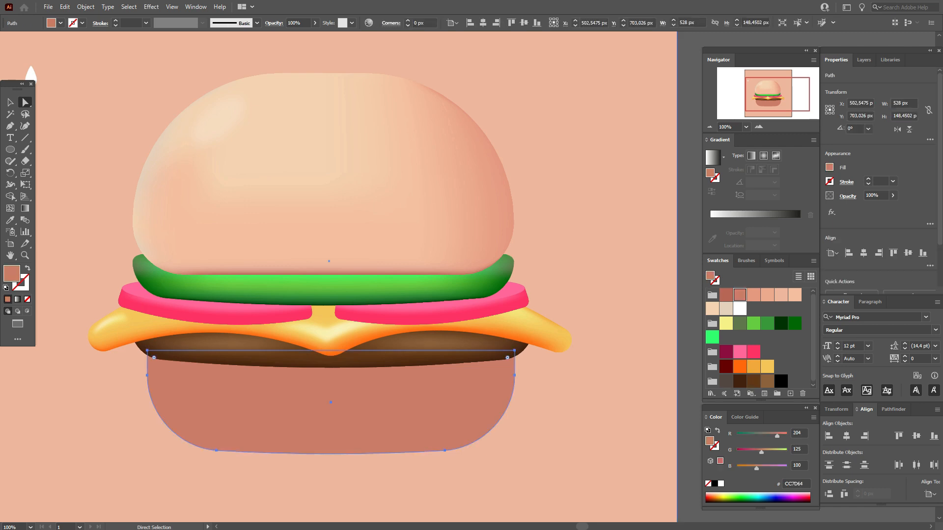
{"action": "left_click", "coordinate": [794, 295]}
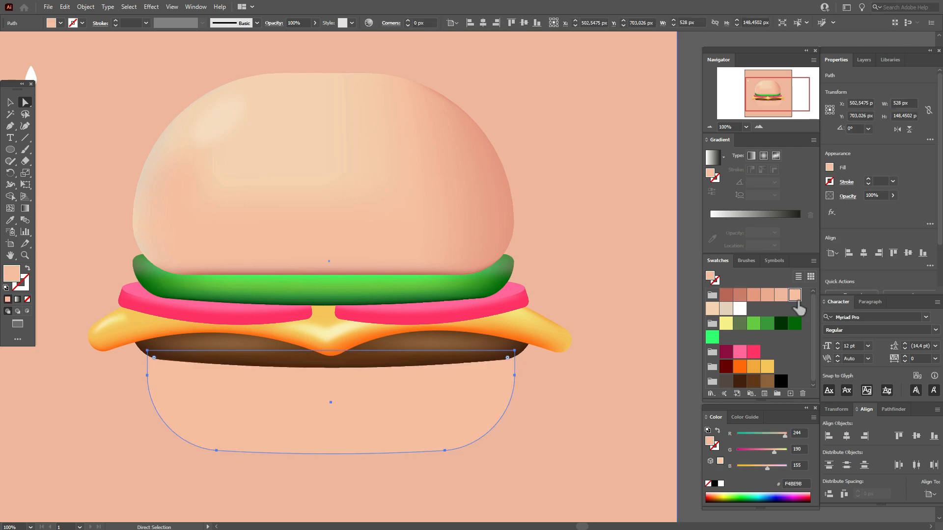
{"action": "left_click", "coordinate": [86, 6]}
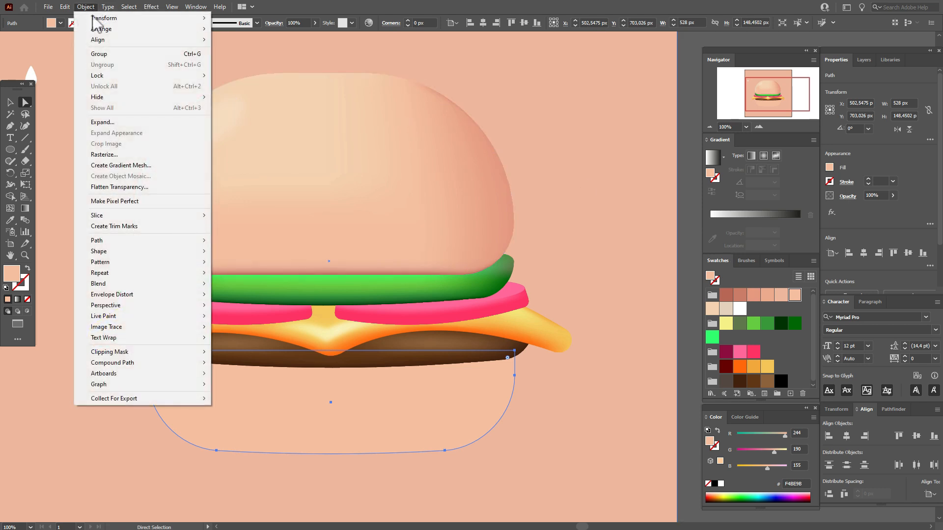
{"action": "left_click", "coordinate": [140, 166]}
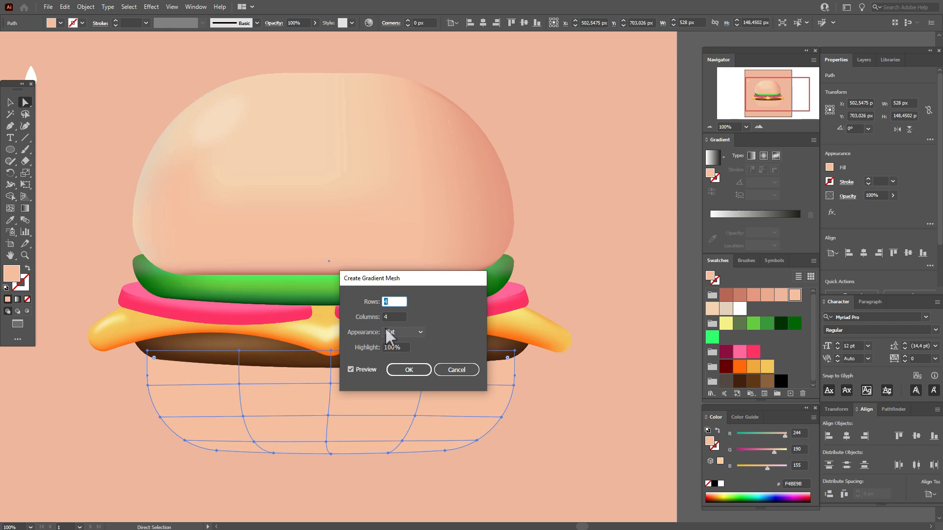
{"action": "left_click", "coordinate": [407, 372]}
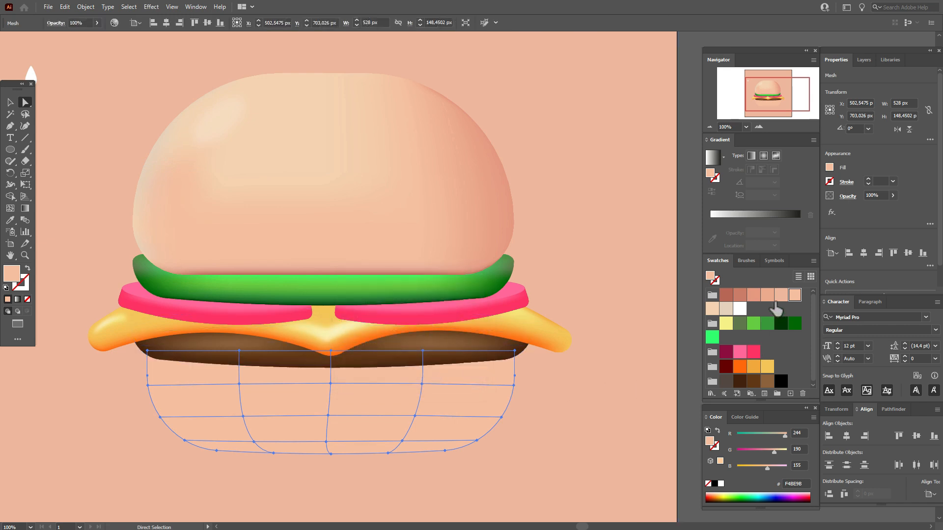
Shade the mesh points along the bottom bun's right and lower-right edge with the darker E4987C swatch.
{"action": "left_click", "coordinate": [694, 325]}
{"action": "left_click", "coordinate": [766, 298]}
{"action": "left_click", "coordinate": [756, 297]}
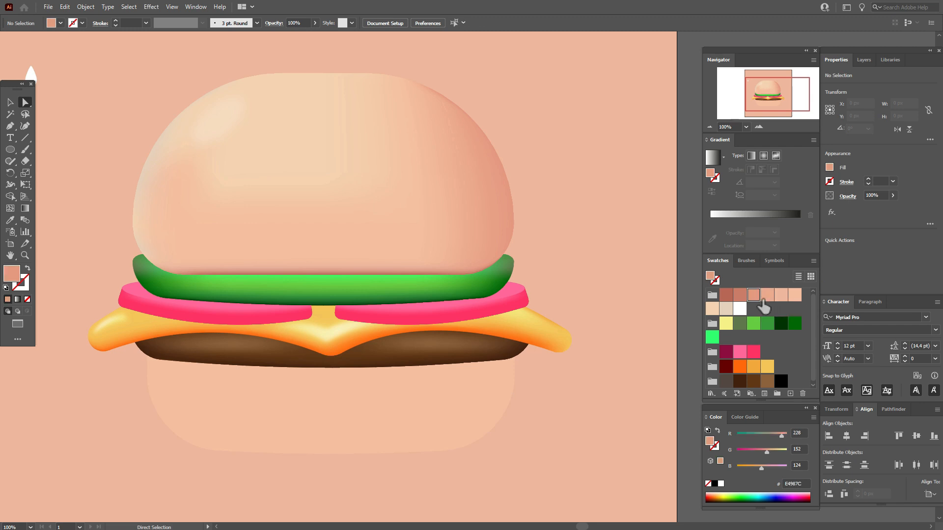
{"action": "left_click", "coordinate": [467, 411]}
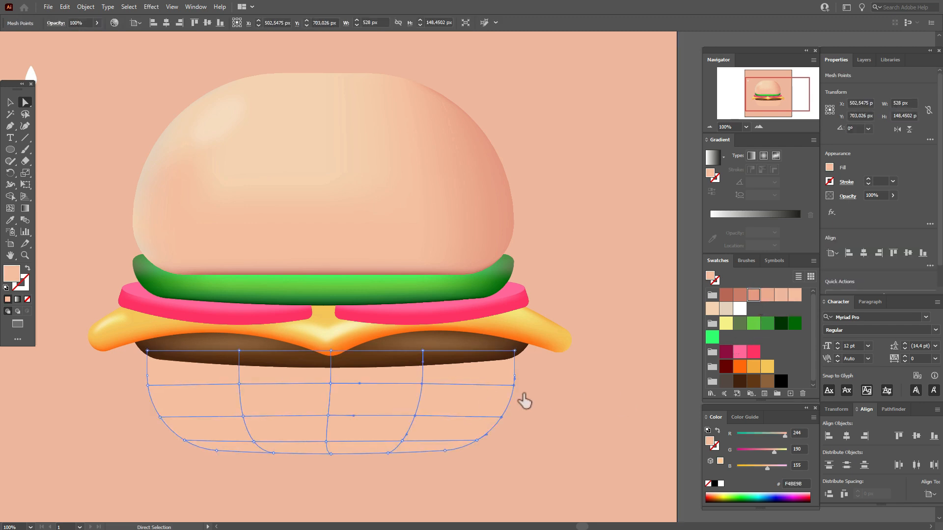
{"action": "left_click_drag", "start_coordinate": [518, 388], "coordinate": [515, 386]}
{"action": "left_click_drag", "start_coordinate": [756, 296], "coordinate": [502, 418]}
{"action": "left_click_drag", "start_coordinate": [753, 296], "coordinate": [445, 451]}
Shade the mesh points on the bottom bun's lower-left edge with darker bun tones and lighten its left edge with pale beige.
{"action": "left_click_drag", "start_coordinate": [725, 299], "coordinate": [216, 451]}
{"action": "left_click_drag", "start_coordinate": [753, 295], "coordinate": [234, 422]}
{"action": "left_click_drag", "start_coordinate": [190, 447], "coordinate": [189, 447]}
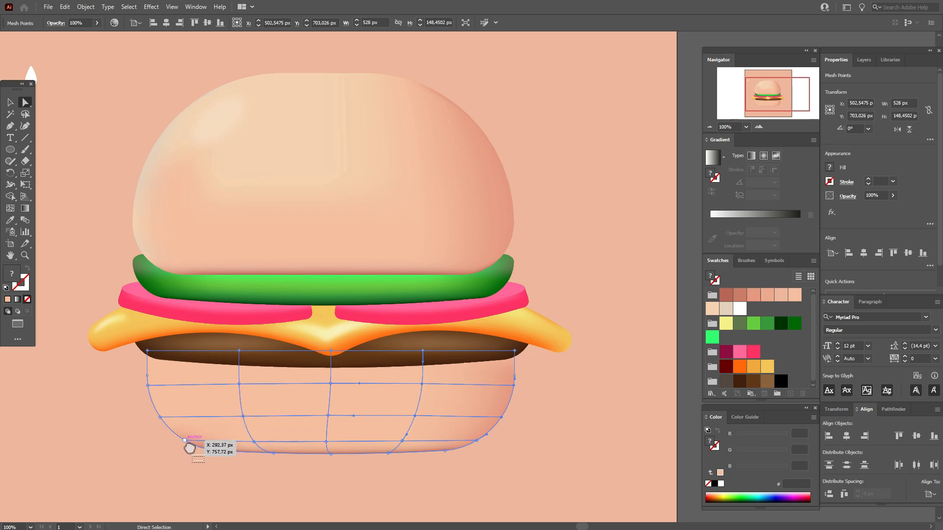
{"action": "left_click_drag", "start_coordinate": [725, 308], "coordinate": [150, 389]}
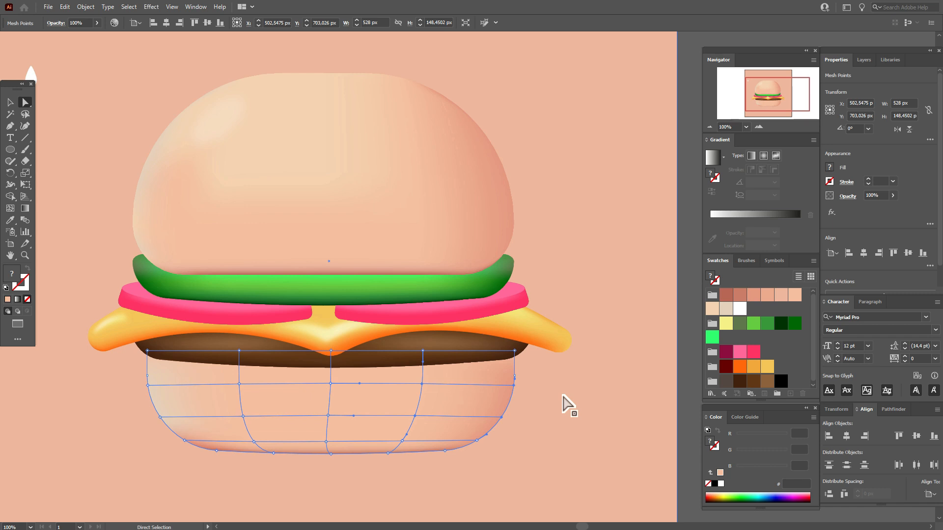
Colour the bottom bun's lower inner mesh points with E4987C and light peach, and deselect the finished mesh.
{"action": "left_click", "coordinate": [692, 322]}
{"action": "left_click", "coordinate": [767, 298]}
{"action": "left_click_drag", "start_coordinate": [755, 296], "coordinate": [327, 441]}
{"action": "left_click_drag", "start_coordinate": [794, 297], "coordinate": [254, 441]}
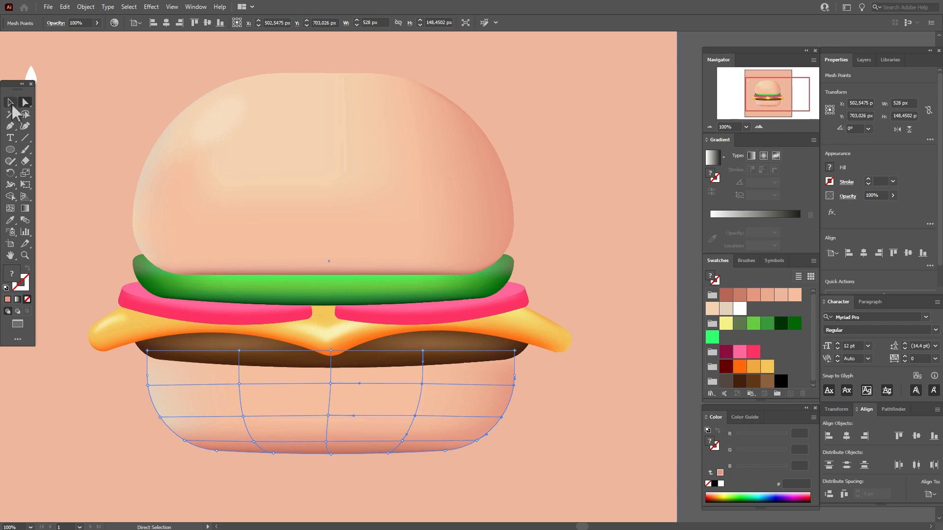
{"action": "left_click", "coordinate": [10, 103]}
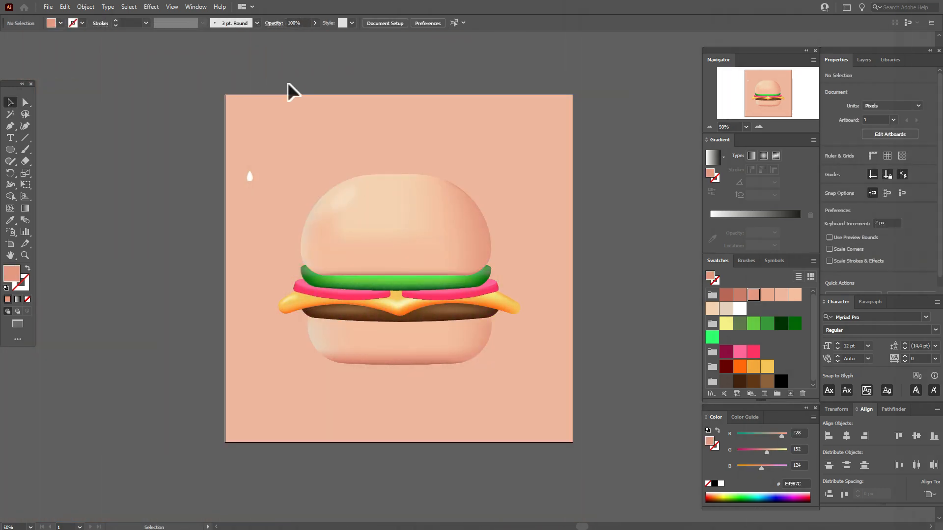
Move the top bun and all filling layers down slightly over the bottom bun, leaving the background and bottom bun in place.
{"action": "left_click_drag", "start_coordinate": [536, 321], "coordinate": [293, 343]}
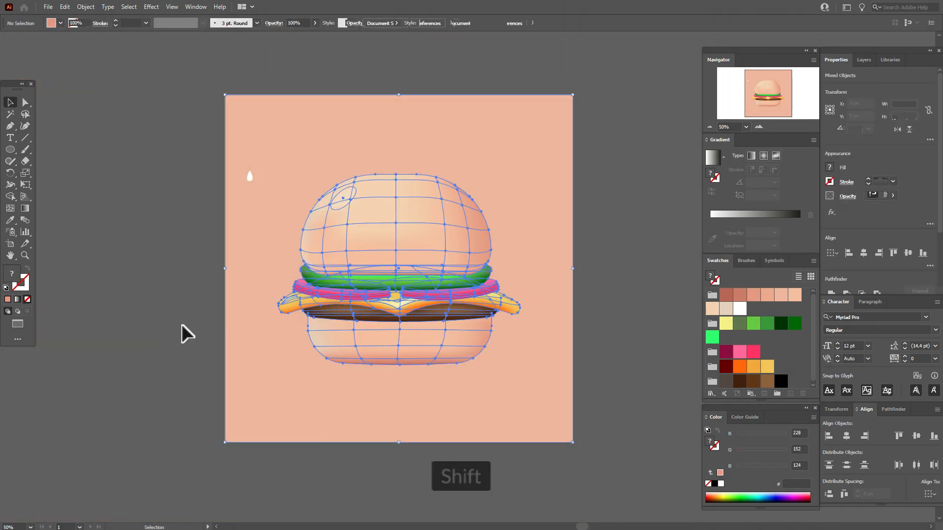
{"action": "left_click_drag", "start_coordinate": [182, 325], "coordinate": [420, 366]}
{"action": "left_click_drag", "start_coordinate": [335, 364], "coordinate": [325, 366]}
{"action": "key", "text": "Down"}
{"action": "key", "text": "Down"}
{"action": "key", "text": "Down"}
{"action": "key", "text": "Down"}
{"action": "key", "text": "Down"}
{"action": "key", "text": "Down"}
{"action": "key", "text": "Down"}
{"action": "key", "text": "Down"}
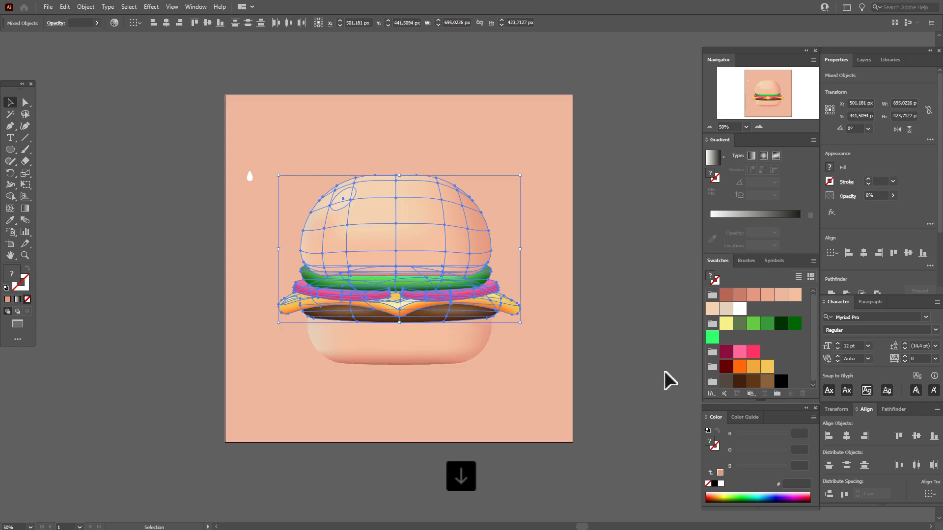
{"action": "key", "text": "Down"}
{"action": "key", "text": "Down"}
{"action": "key", "text": "Down"}
{"action": "key", "text": "Down"}
{"action": "key", "text": "Down"}
{"action": "key", "text": "Down"}
{"action": "key", "text": "Down"}
{"action": "key", "text": "Down"}
{"action": "key", "text": "Down"}
{"action": "key", "text": "Down"}
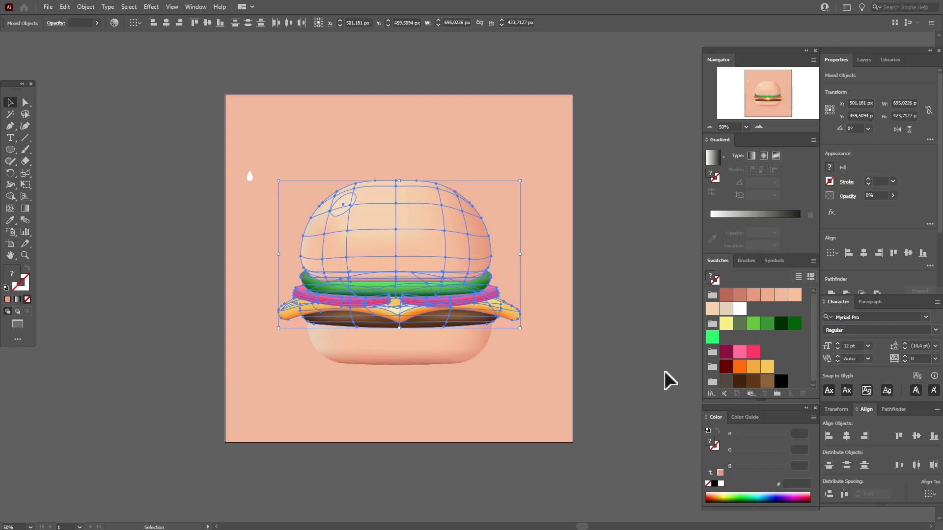
Colour the mesh points along the bottom bun's top edge with the pale beige swatch and deselect the mesh.
{"action": "left_click", "coordinate": [660, 306]}
{"action": "left_click", "coordinate": [447, 344]}
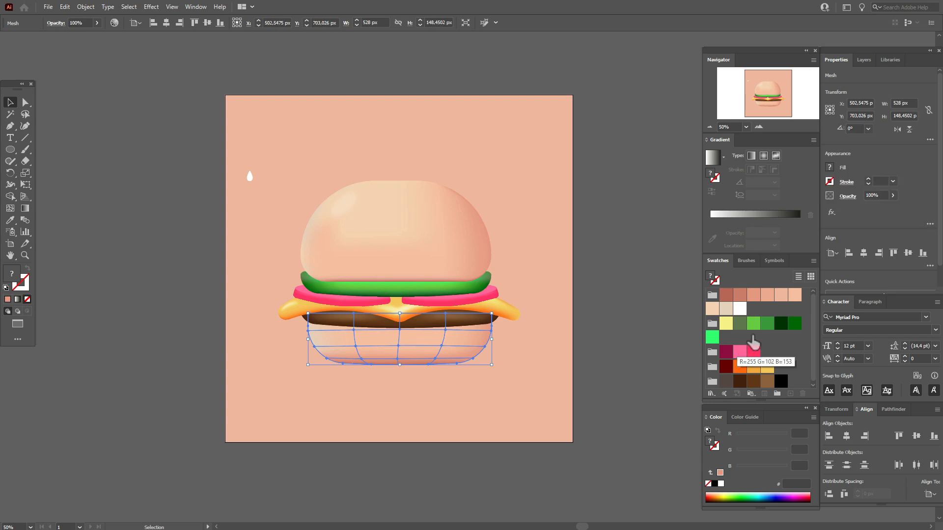
{"action": "left_click", "coordinate": [727, 310]}
{"action": "left_click_drag", "start_coordinate": [364, 320], "coordinate": [354, 315]}
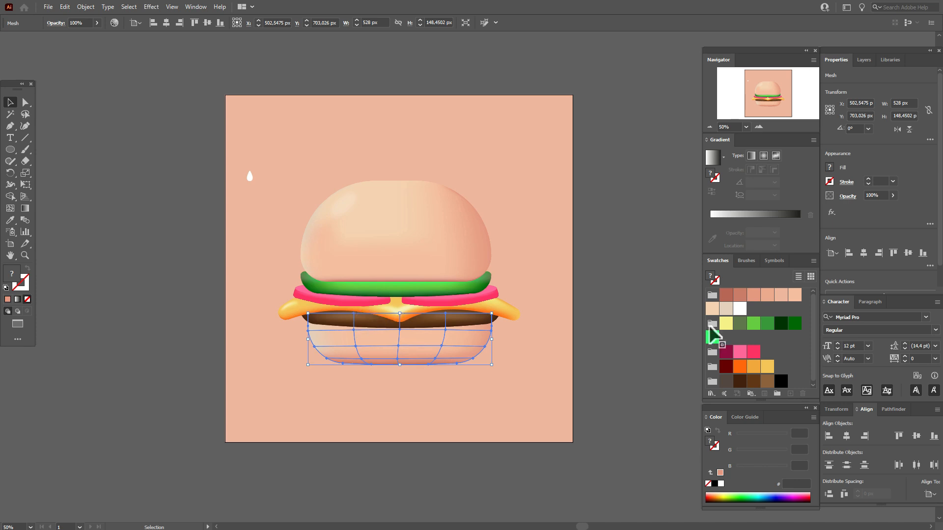
{"action": "left_click_drag", "start_coordinate": [726, 311], "coordinate": [399, 314]}
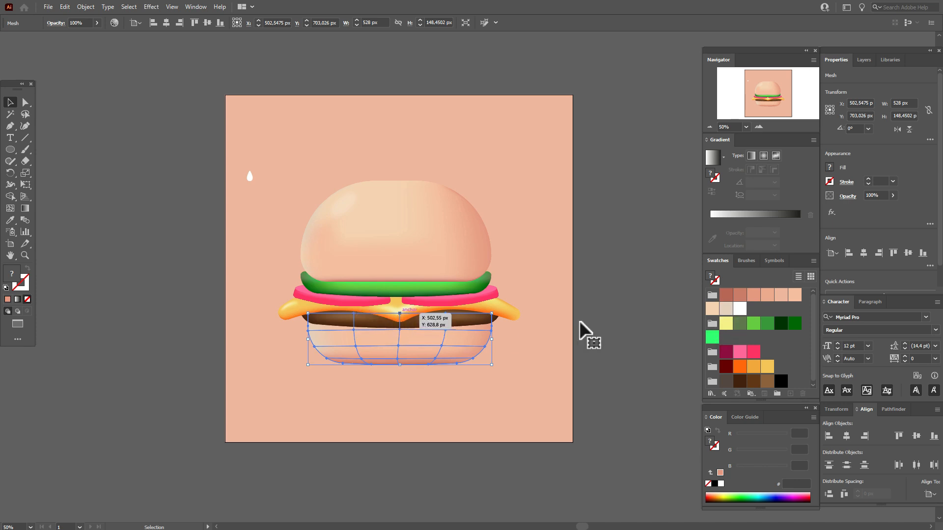
{"action": "left_click_drag", "start_coordinate": [722, 310], "coordinate": [448, 320]}
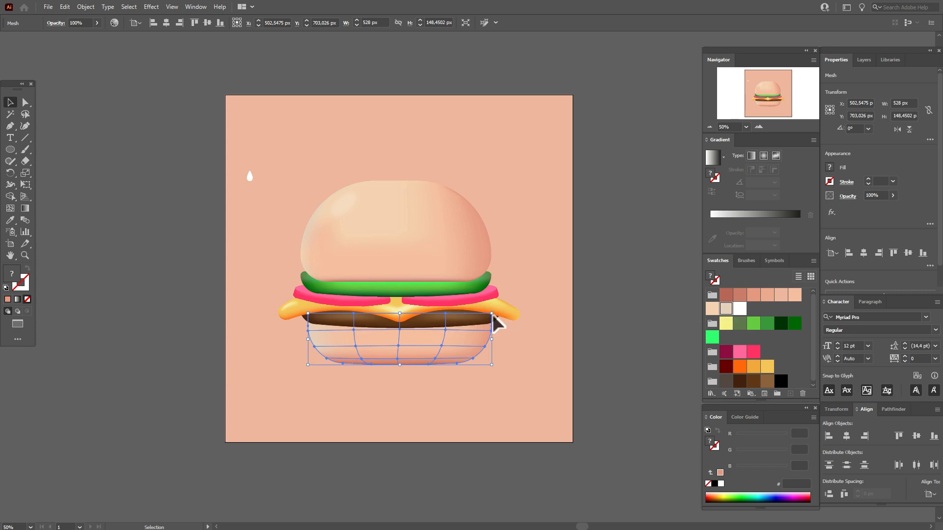
{"action": "left_click", "coordinate": [631, 322]}
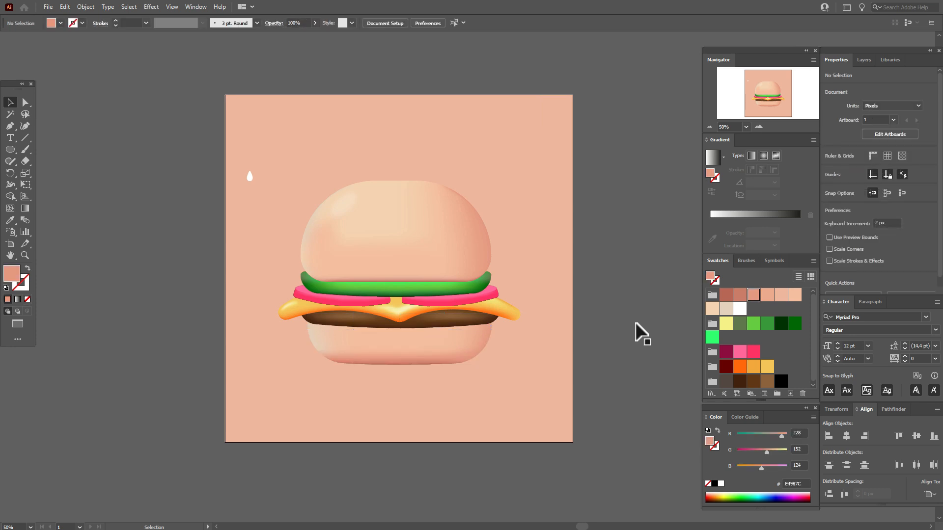
Try the E4987C swatch on the bottom bun's lower-left mesh point and undo it.
{"action": "left_click", "coordinate": [455, 348]}
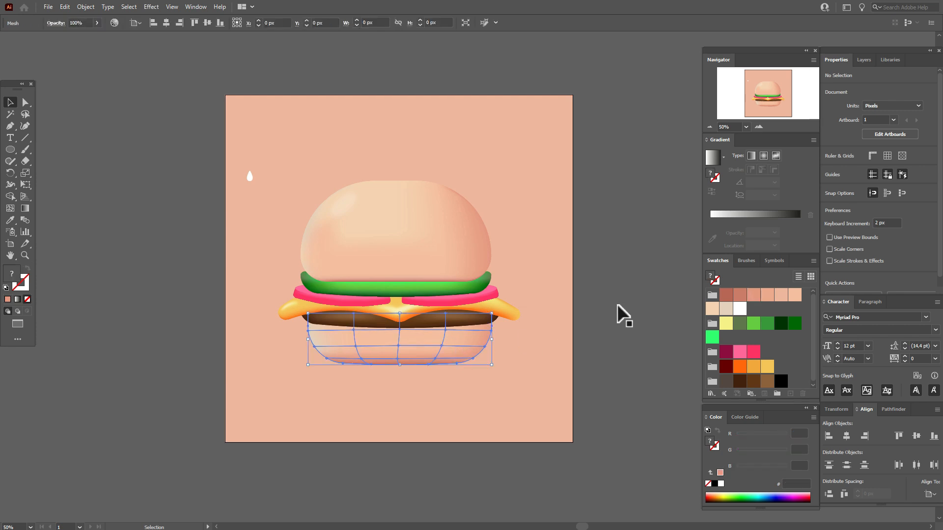
{"action": "left_click_drag", "start_coordinate": [765, 297], "coordinate": [630, 365]}
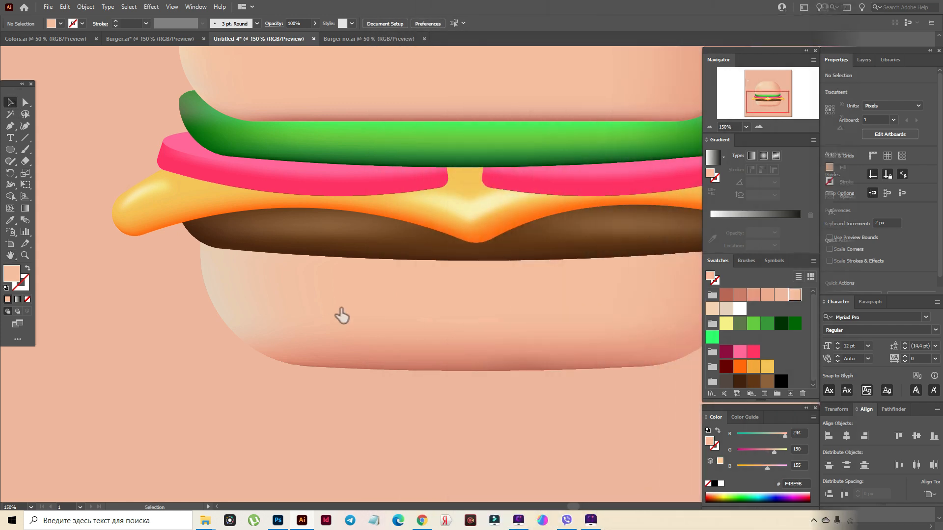
{"action": "left_click", "coordinate": [341, 315]}
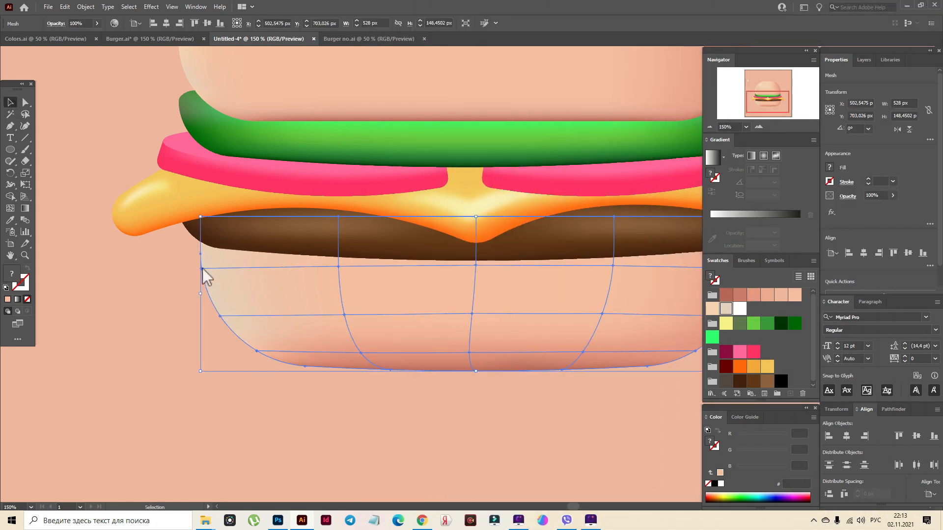
{"action": "left_click_drag", "start_coordinate": [756, 298], "coordinate": [257, 351]}
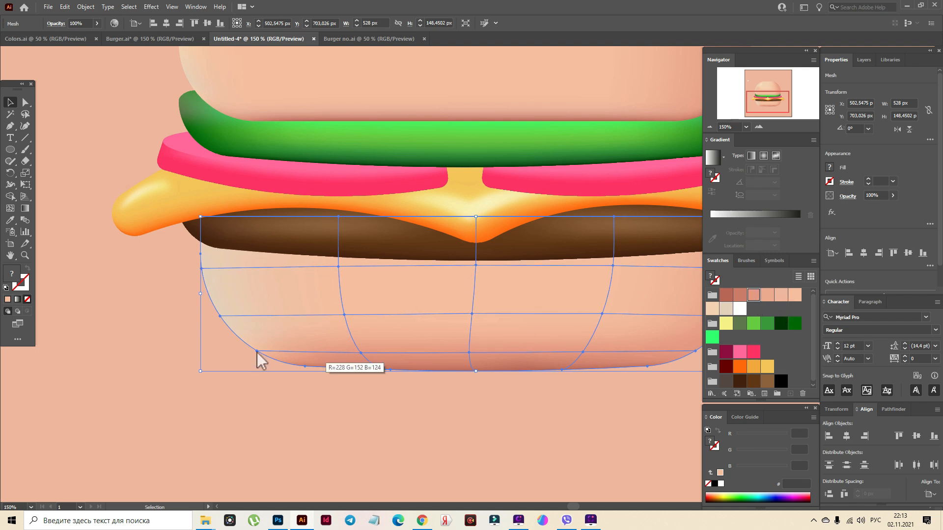
{"action": "key", "text": "ctrl+z"}
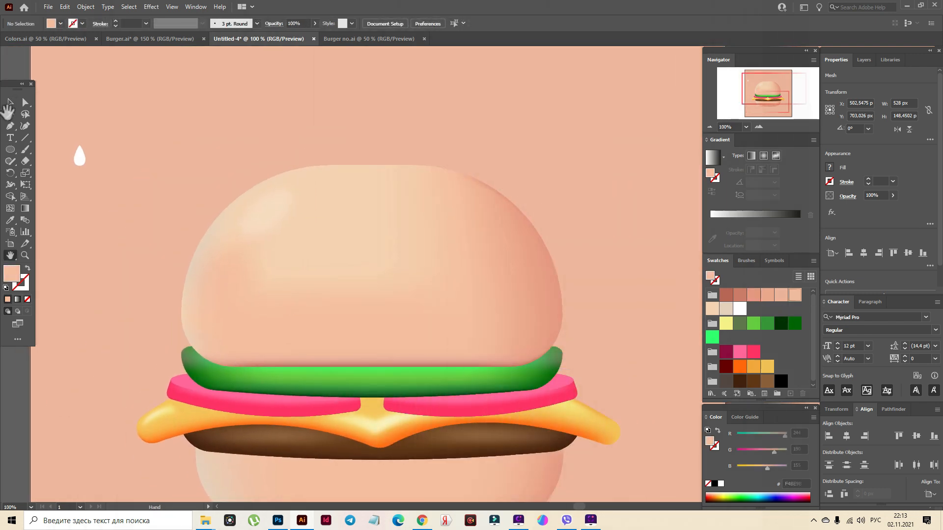
Move the white drop-shaped seed onto the upper-left area of the top bun and bring it to the front.
{"action": "key", "text": "v"}
{"action": "left_click_drag", "start_coordinate": [80, 156], "coordinate": [299, 219]}
{"action": "right_click", "coordinate": [299, 225]}
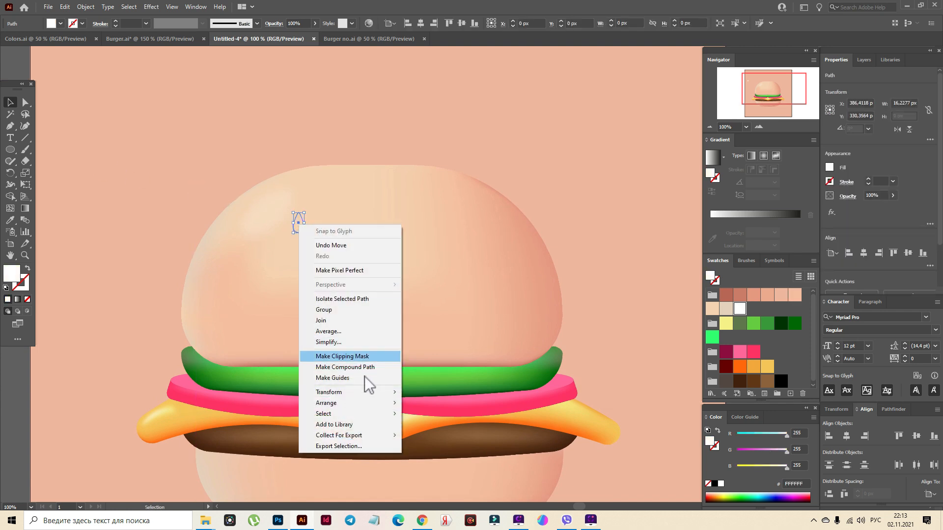
{"action": "mouse_move", "coordinate": [364, 404]}
{"action": "left_click", "coordinate": [444, 414]}
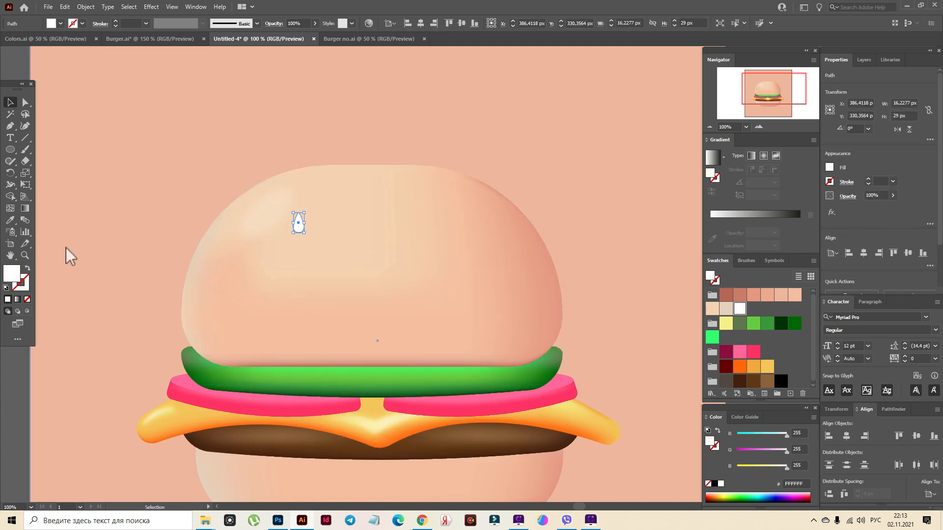
Reposition the white seed slightly up and left and place a duplicate of it just to its right.
{"action": "key", "text": "z"}
{"action": "left_click", "coordinate": [418, 261]}
{"action": "left_click", "coordinate": [418, 262]}
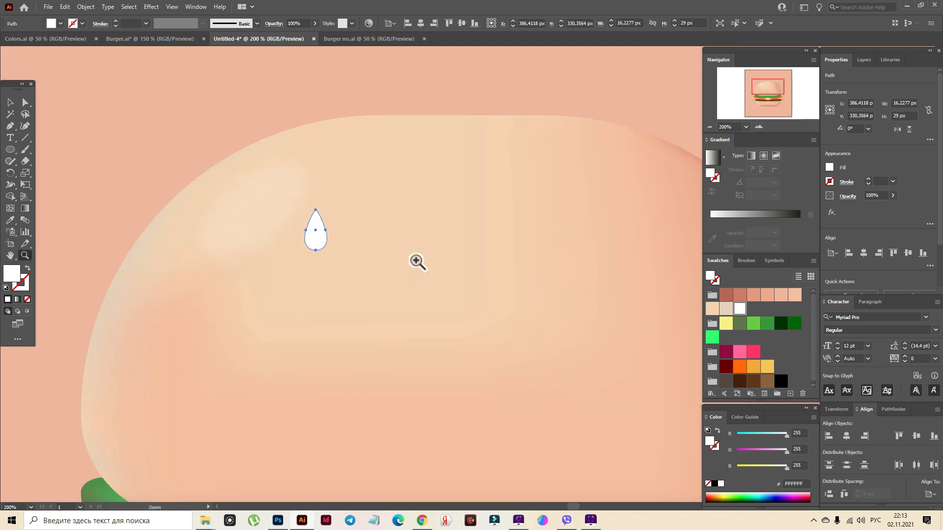
{"action": "left_click", "coordinate": [417, 262]}
{"action": "left_click", "coordinate": [10, 102]}
{"action": "left_click_drag", "start_coordinate": [332, 251], "coordinate": [360, 217]}
Convert the left white seed into a gradient mesh with 3 rows and 3 columns and flat appearance.
{"action": "left_click", "coordinate": [329, 235]}
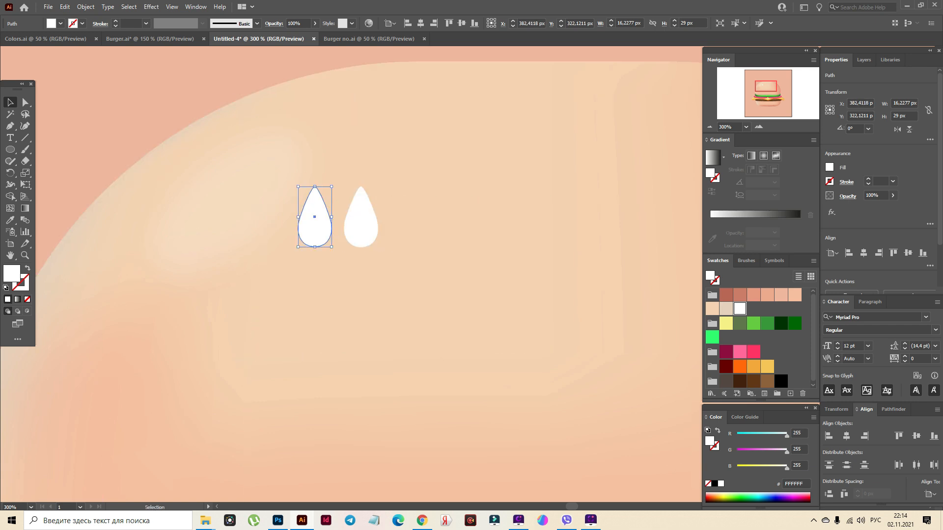
{"action": "left_click", "coordinate": [86, 6]}
{"action": "left_click", "coordinate": [147, 165]}
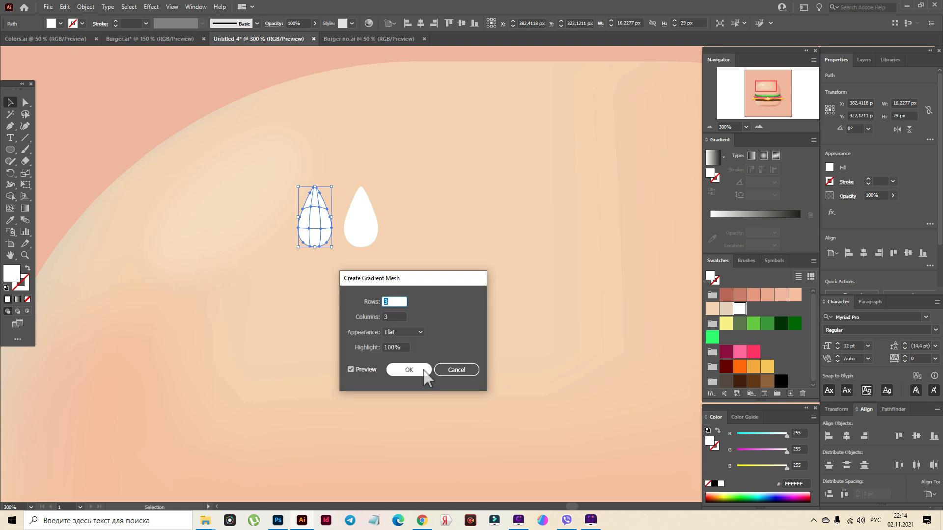
{"action": "key", "text": "Return"}
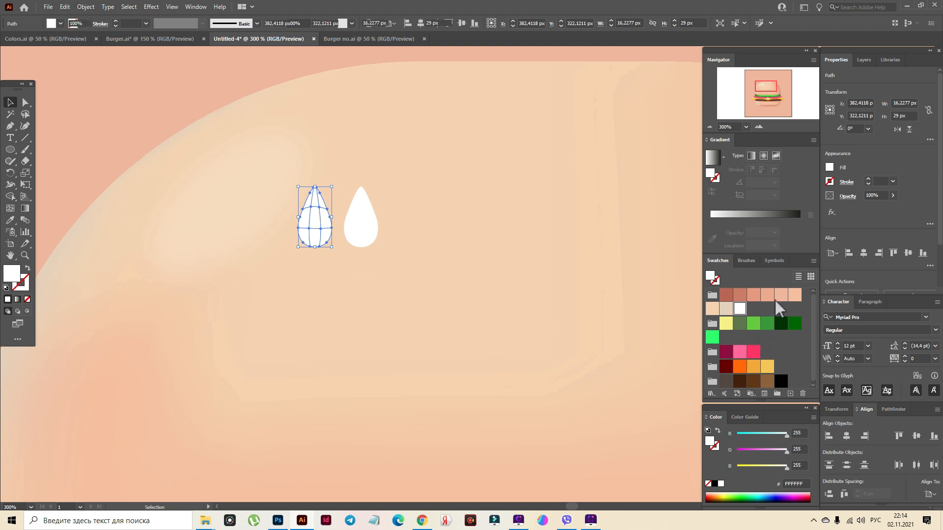
Shade the mesh points along the left seed's bottom and right edges with the EDB698 swatch, and deselect it.
{"action": "left_click", "coordinate": [780, 296]}
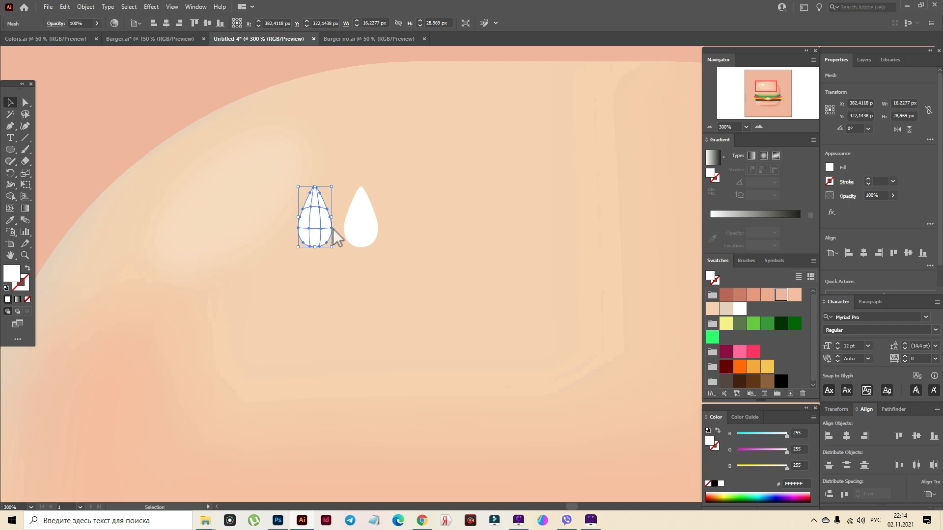
{"action": "left_click_drag", "start_coordinate": [781, 297], "coordinate": [321, 248]}
{"action": "left_click_drag", "start_coordinate": [781, 297], "coordinate": [311, 248]}
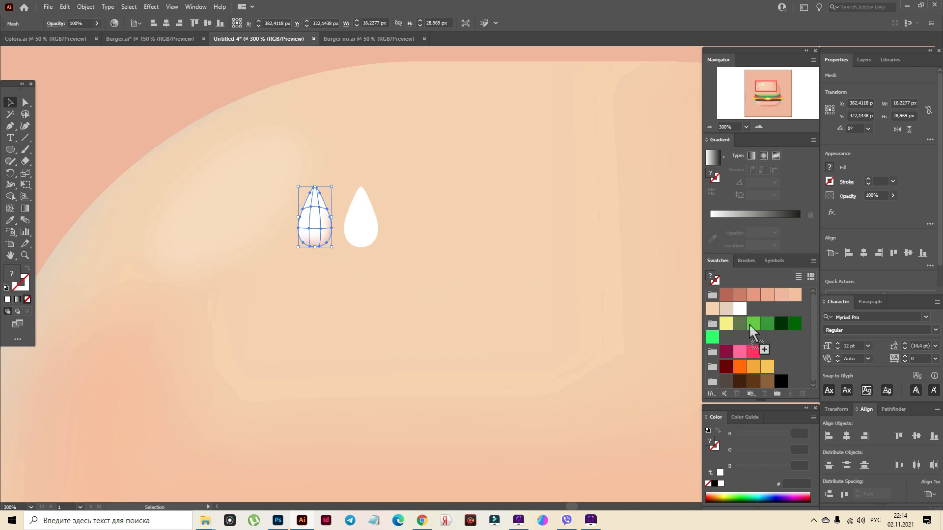
{"action": "left_click_drag", "start_coordinate": [784, 295], "coordinate": [328, 210]}
{"action": "left_click_drag", "start_coordinate": [781, 293], "coordinate": [403, 217]}
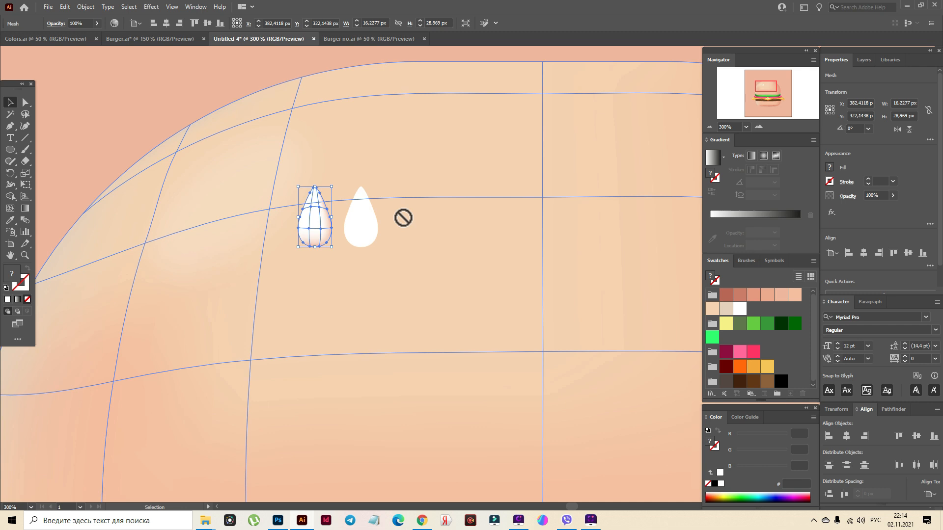
{"action": "left_click_drag", "start_coordinate": [406, 218], "coordinate": [412, 217]}
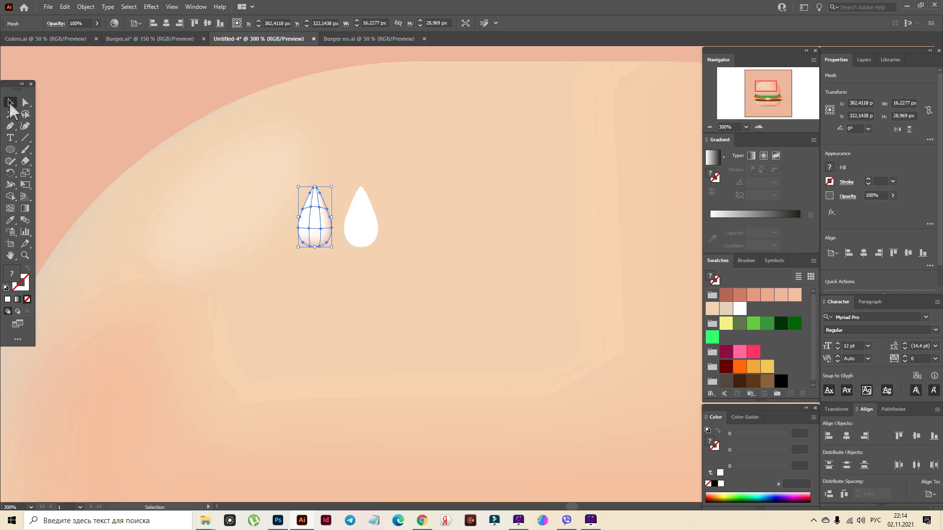
{"action": "left_click", "coordinate": [75, 105]}
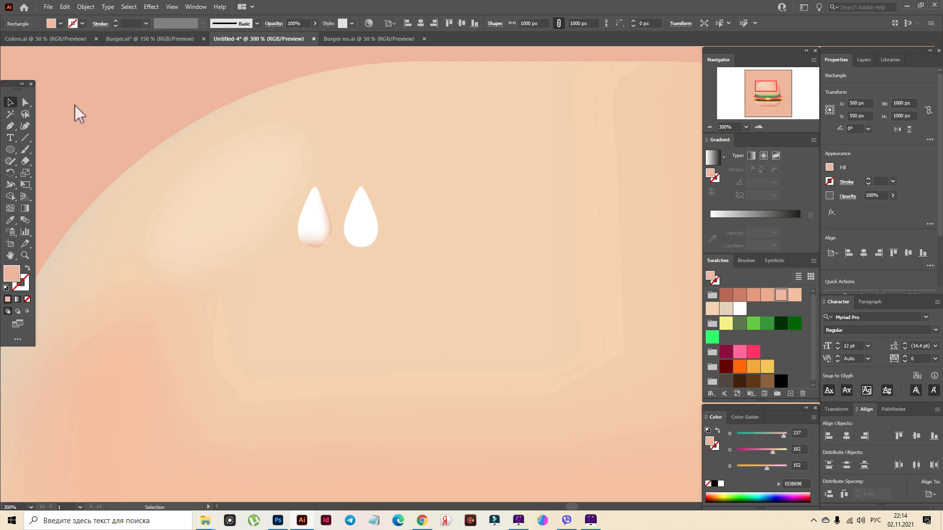
Extend the peach shading to the seed mesh's remaining lower edge points, including the lower-left one, and deselect it.
{"action": "left_click", "coordinate": [307, 224]}
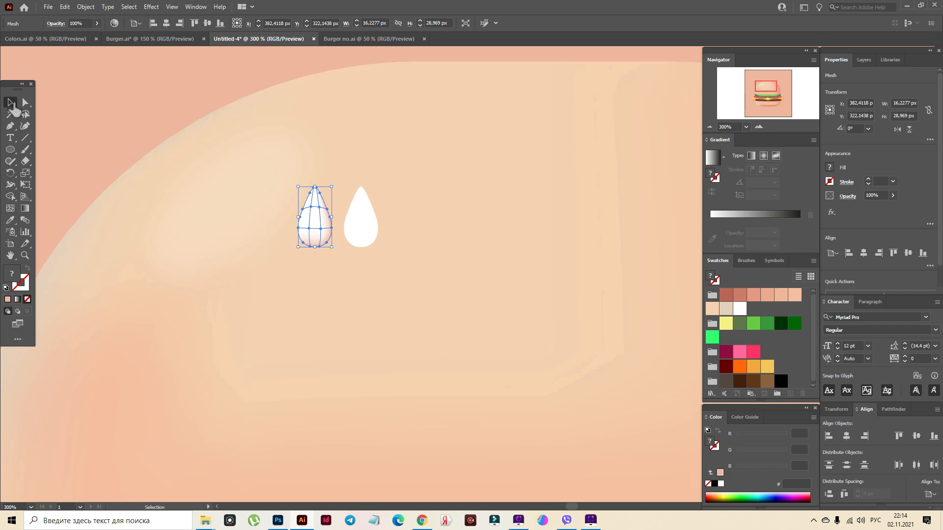
{"action": "left_click", "coordinate": [87, 107]}
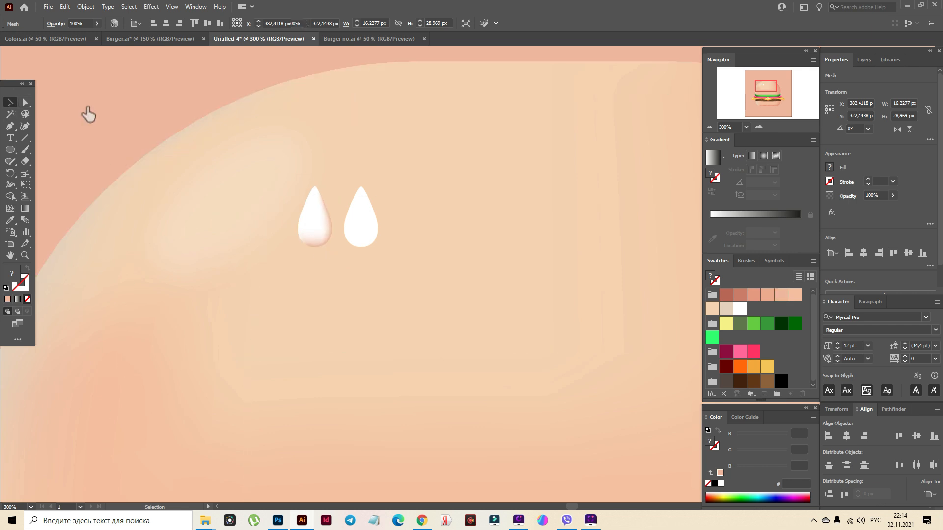
{"action": "left_click", "coordinate": [327, 220]}
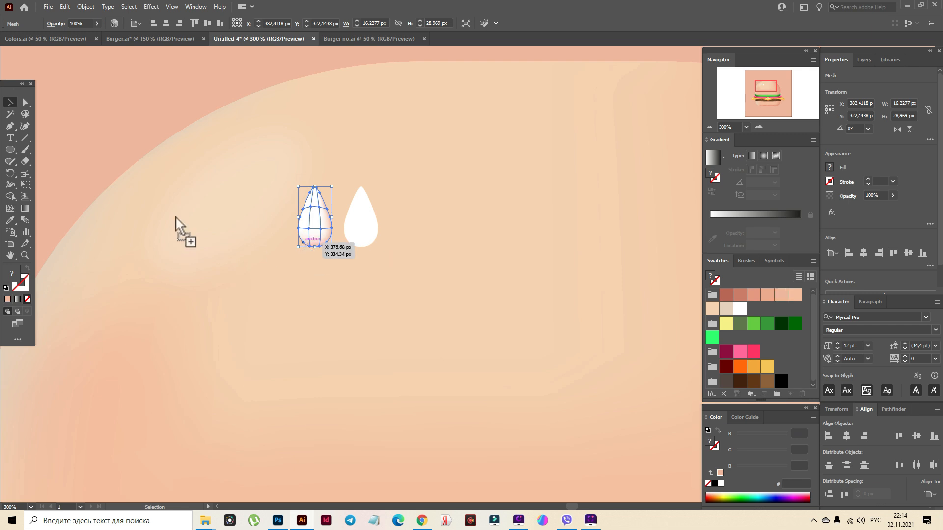
{"action": "left_click", "coordinate": [88, 108]}
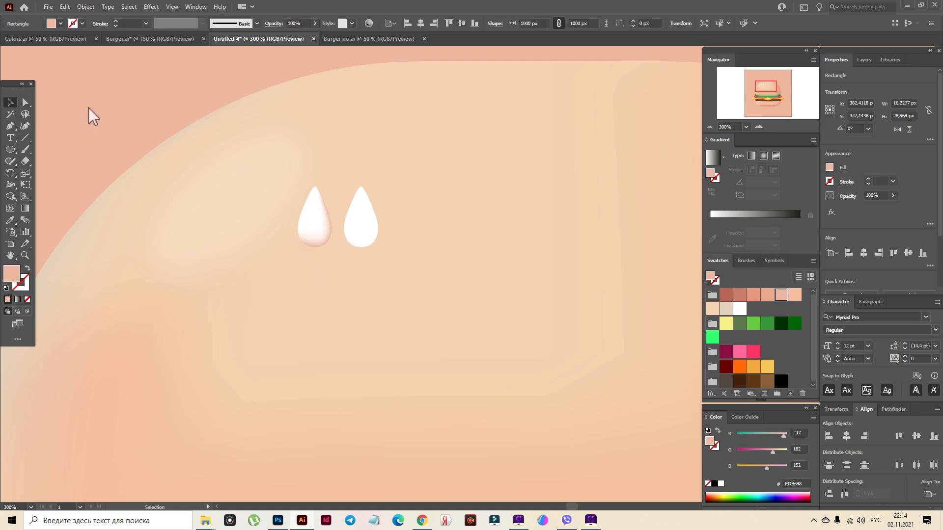
Fill the right seed copy with F4D3AD and set its blending mode to Multiply as a shadow.
{"action": "left_click", "coordinate": [362, 225]}
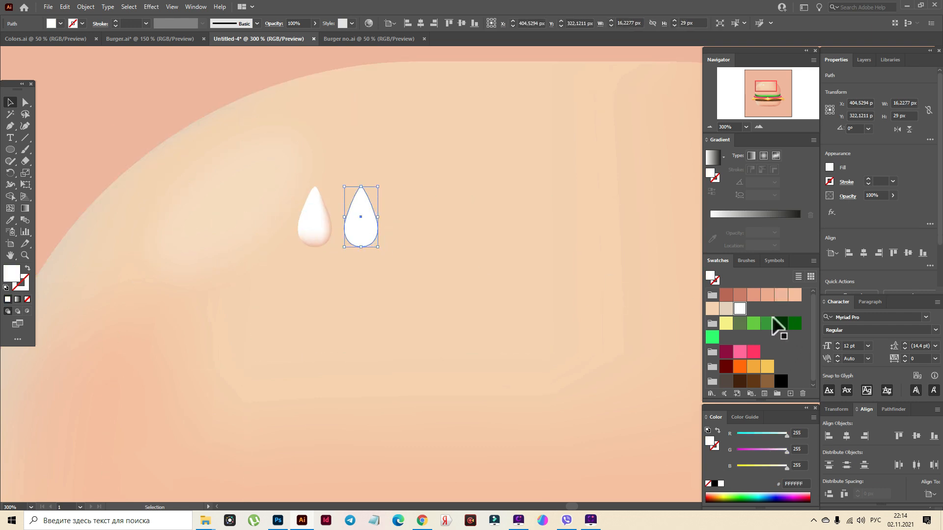
{"action": "left_click", "coordinate": [714, 310]}
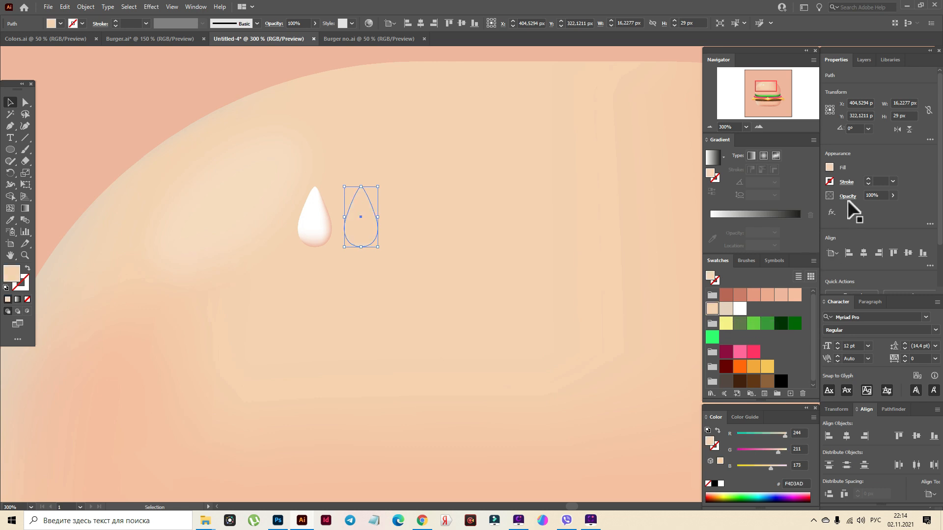
{"action": "left_click", "coordinate": [848, 196]}
{"action": "left_click", "coordinate": [785, 215]}
{"action": "left_click", "coordinate": [769, 248]}
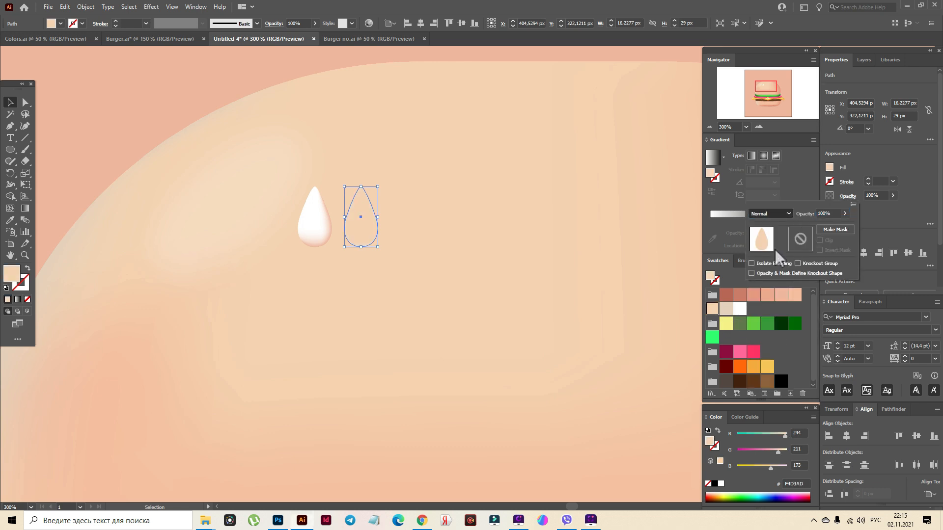
Move the shaded white seed partly over the shadow drop and bring it to the front.
{"action": "left_click", "coordinate": [319, 227]}
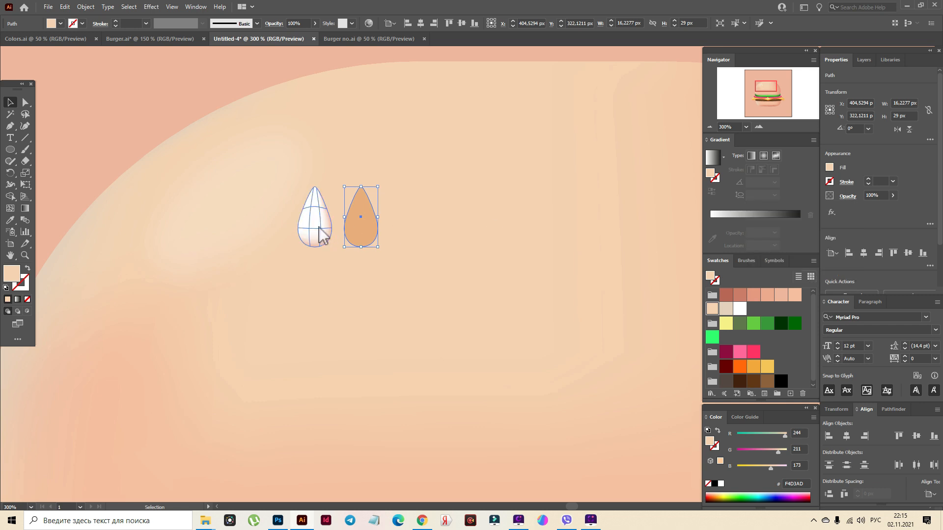
{"action": "right_click", "coordinate": [319, 227]}
{"action": "mouse_move", "coordinate": [403, 405]}
{"action": "left_click", "coordinate": [456, 407]}
{"action": "left_click_drag", "start_coordinate": [337, 226], "coordinate": [347, 225]}
{"action": "right_click", "coordinate": [347, 225]}
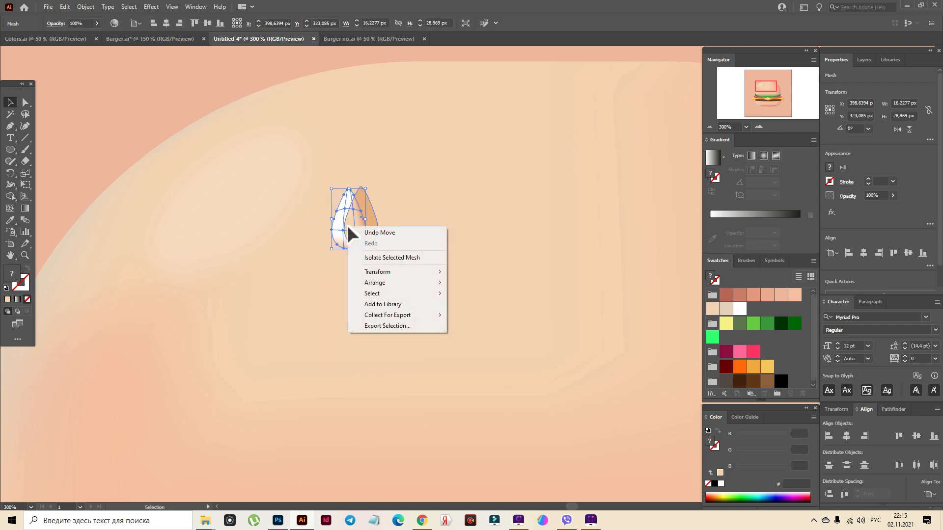
{"action": "mouse_move", "coordinate": [437, 284]}
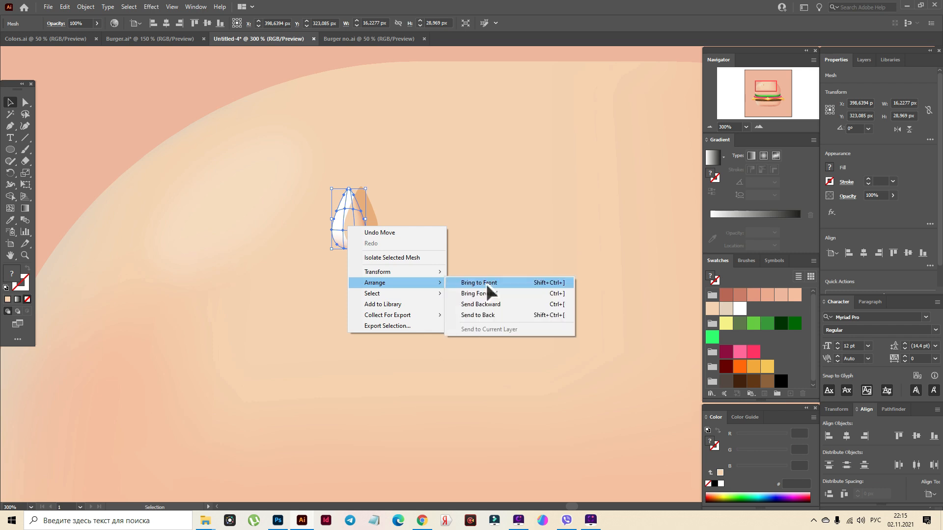
{"action": "left_click", "coordinate": [486, 284]}
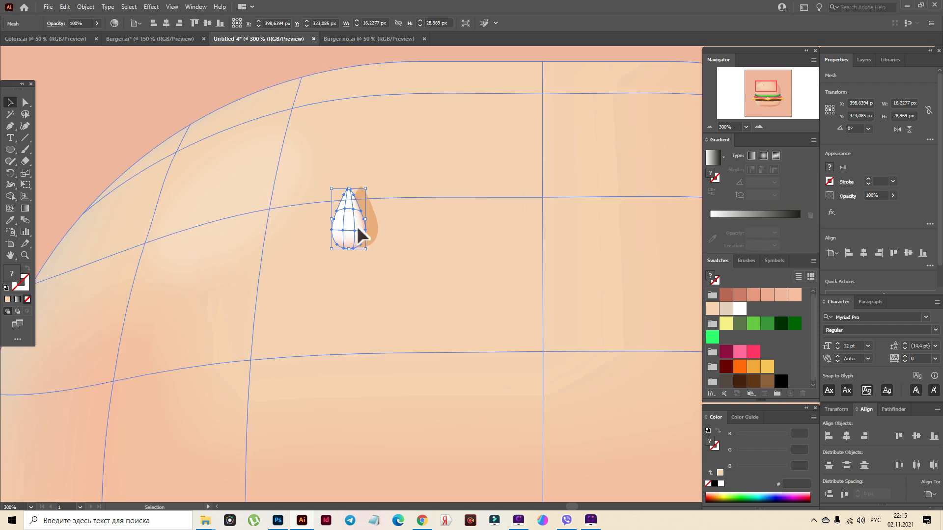
Apply a Gaussian Blur with a radius of about 21.7 pixels to the shadow drop behind the white seed.
{"action": "left_click", "coordinate": [373, 225]}
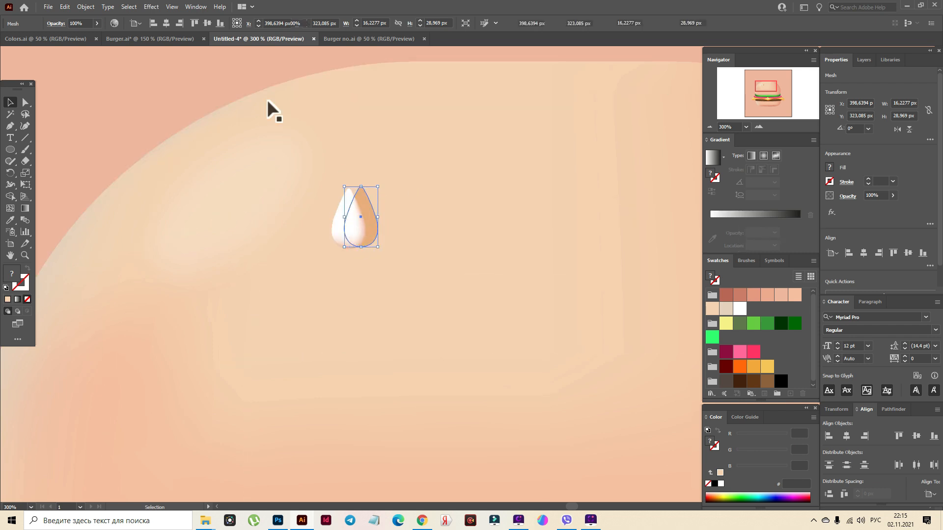
{"action": "left_click", "coordinate": [151, 7]}
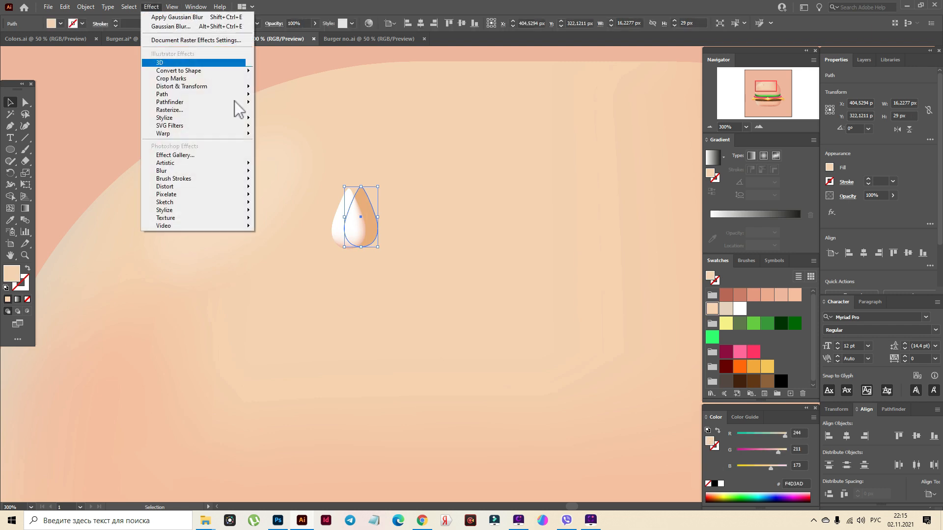
{"action": "mouse_move", "coordinate": [238, 171]}
{"action": "left_click", "coordinate": [290, 174]}
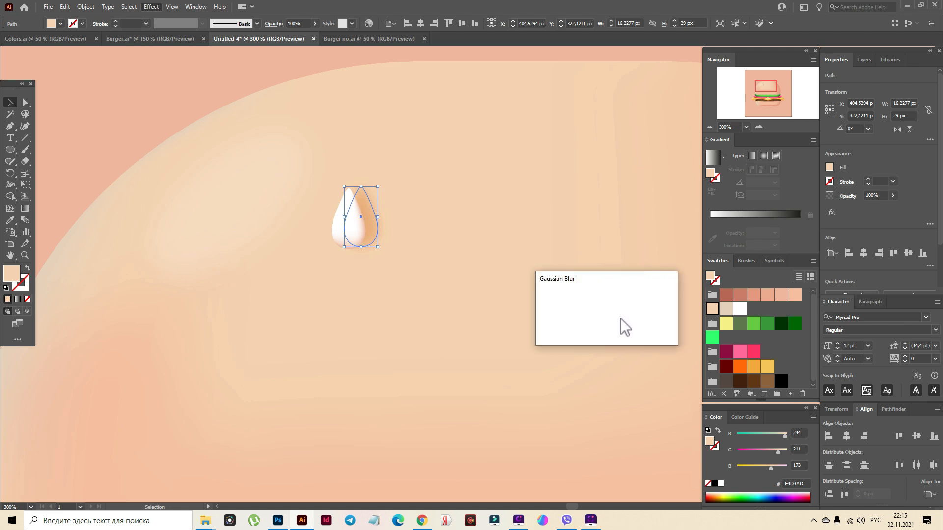
{"action": "left_click_drag", "start_coordinate": [593, 303], "coordinate": [594, 303]}
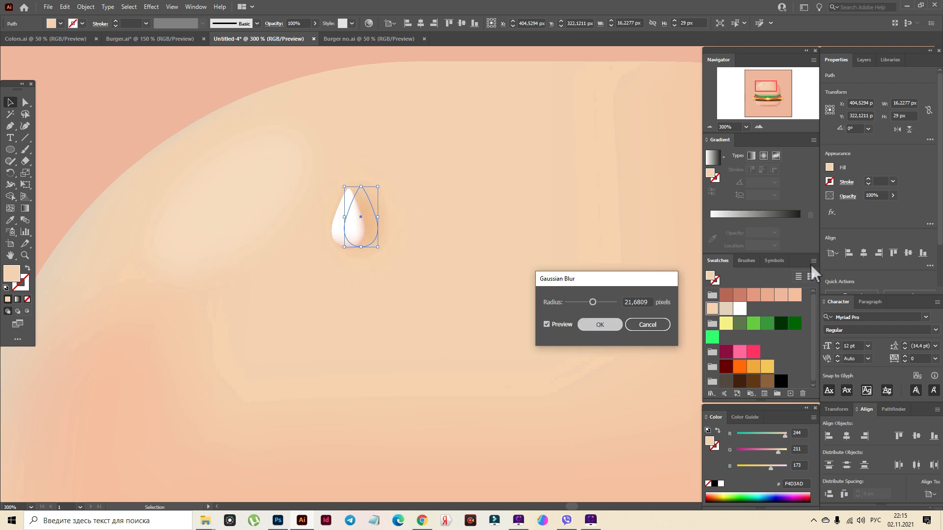
{"action": "key", "text": "Return"}
Set the opacity of the blurred shadow drop to 50%.
{"action": "left_click", "coordinate": [870, 195]}
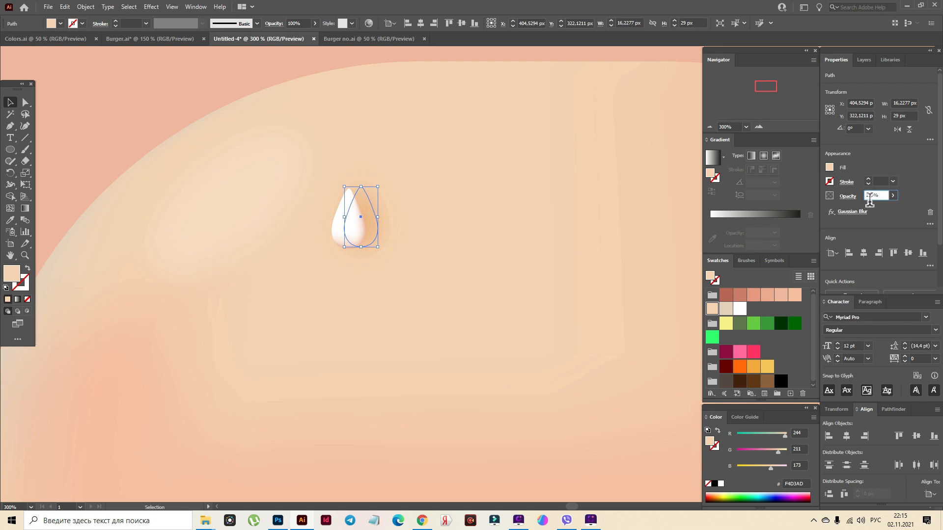
{"action": "type", "text": "50"}
{"action": "key", "text": "Return"}
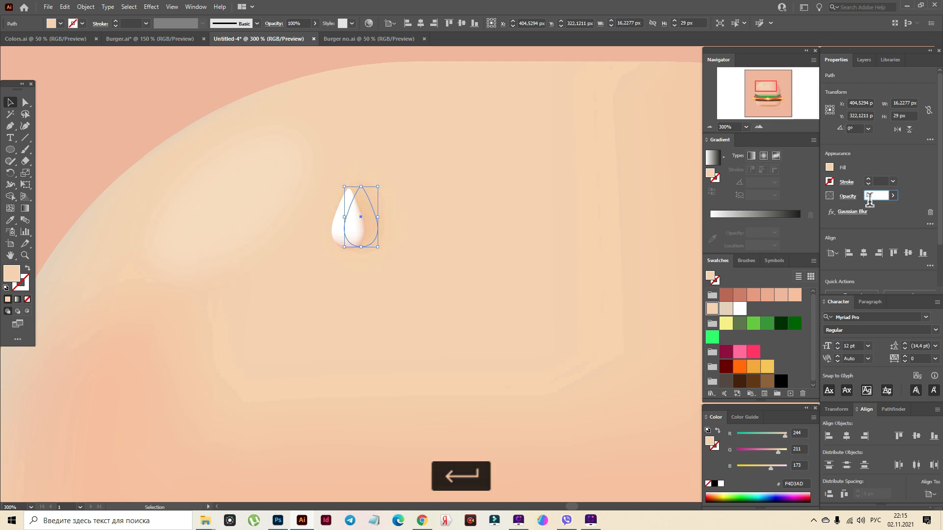
Duplicate the shadow in place, reduce the copy's Gaussian Blur to about 7.9 pixels, and shift it 4 px left towards the seed.
{"action": "key", "text": "ctrl+c"}
{"action": "key", "text": "ctrl+f"}
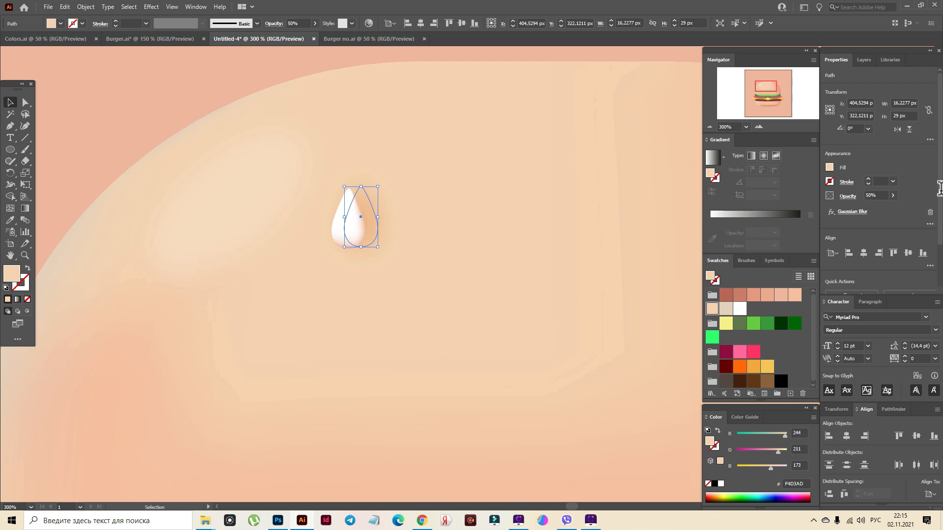
{"action": "left_click", "coordinate": [854, 211]}
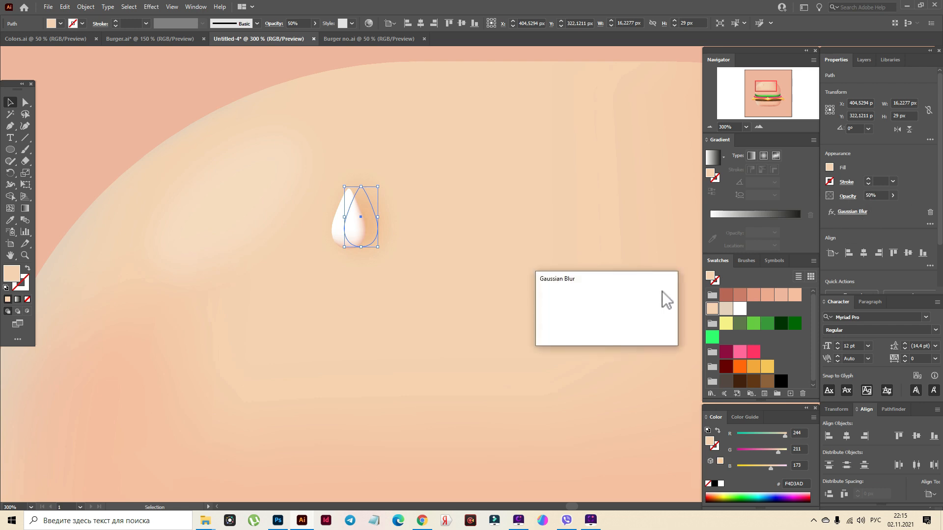
{"action": "left_click_drag", "start_coordinate": [593, 302], "coordinate": [584, 308]}
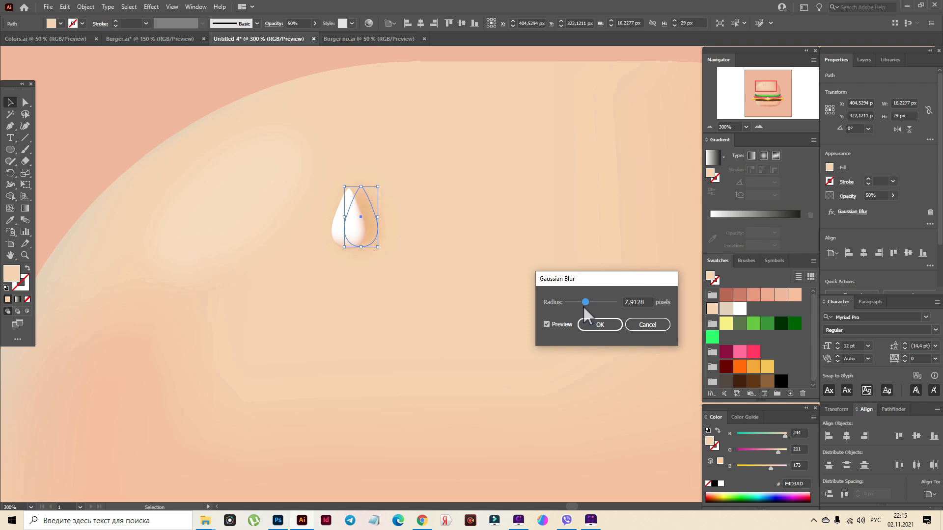
{"action": "left_click", "coordinate": [596, 323]}
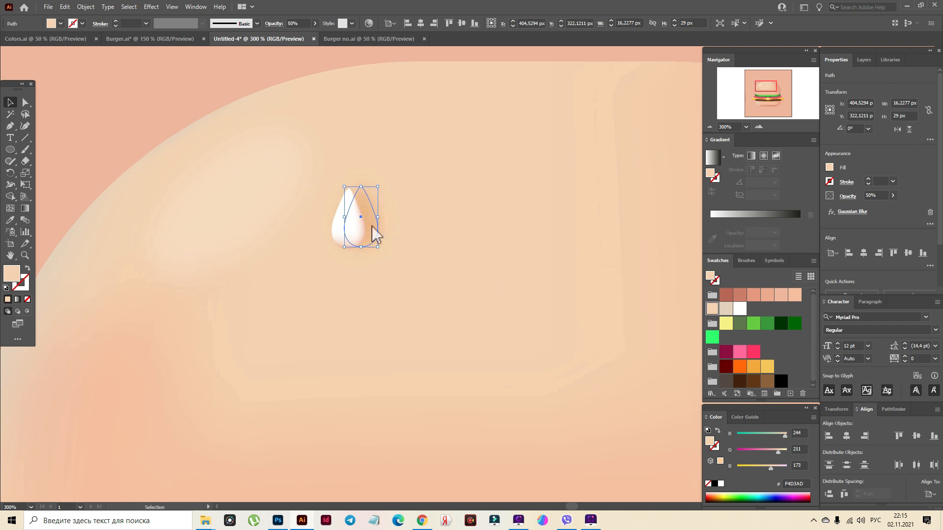
{"action": "key", "text": "Left"}
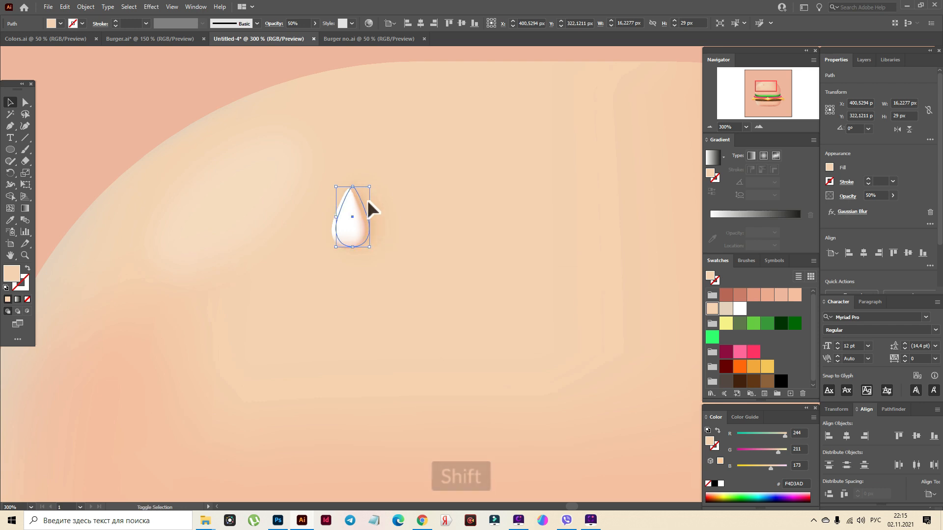
Group the white seed mesh with its two shadow drops.
{"action": "left_click_drag", "start_coordinate": [367, 224], "coordinate": [379, 243]}
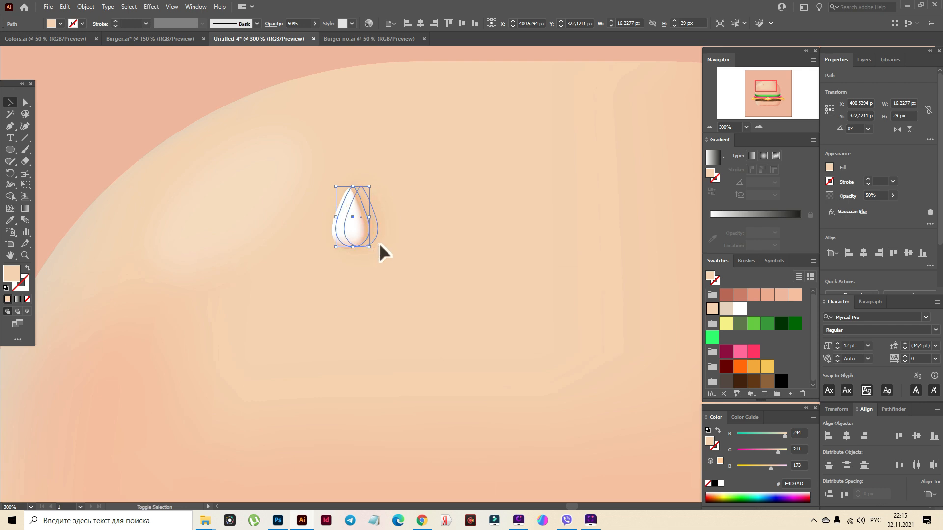
{"action": "left_click", "coordinate": [354, 230], "text": "shift"}
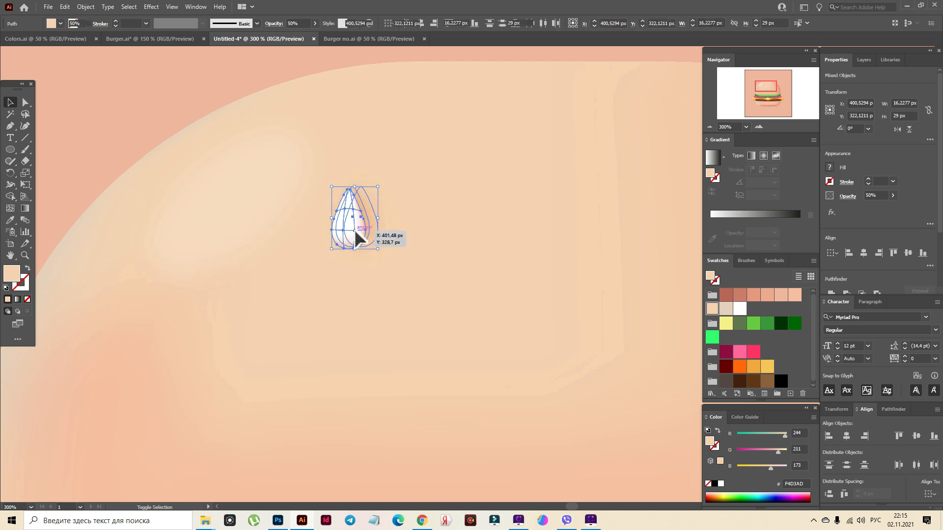
{"action": "right_click", "coordinate": [354, 230]}
{"action": "left_click", "coordinate": [401, 300]}
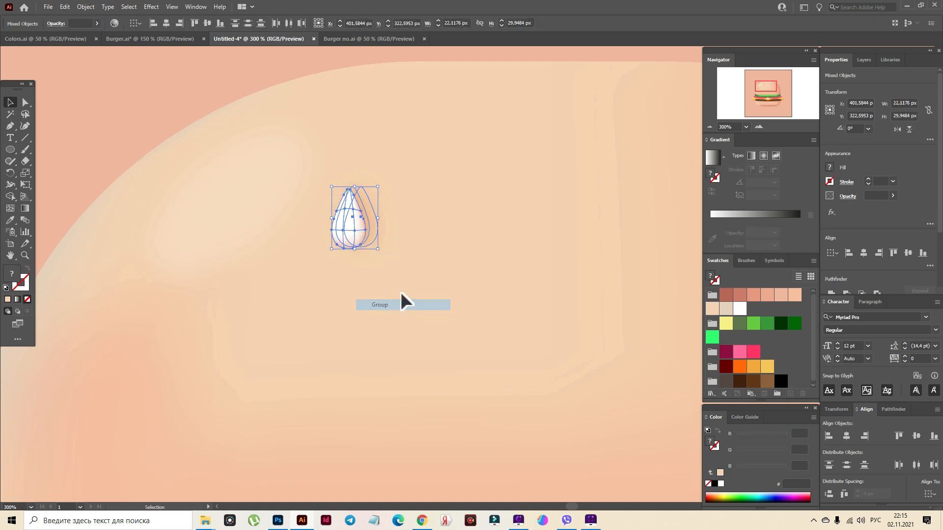
Rotate the seed group clockwise to an angle of about 329°.
{"action": "left_click", "coordinate": [378, 217], "text": "shift"}
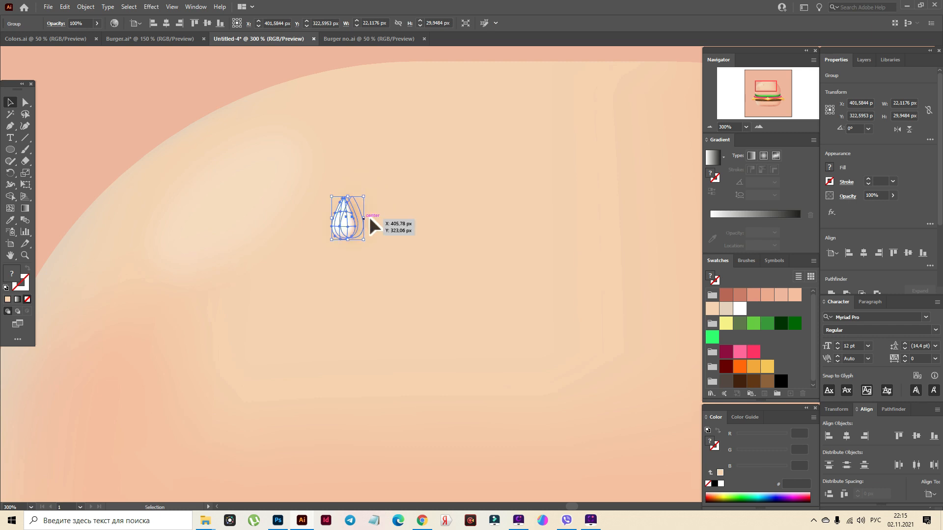
{"action": "key", "text": "ctrl+z"}
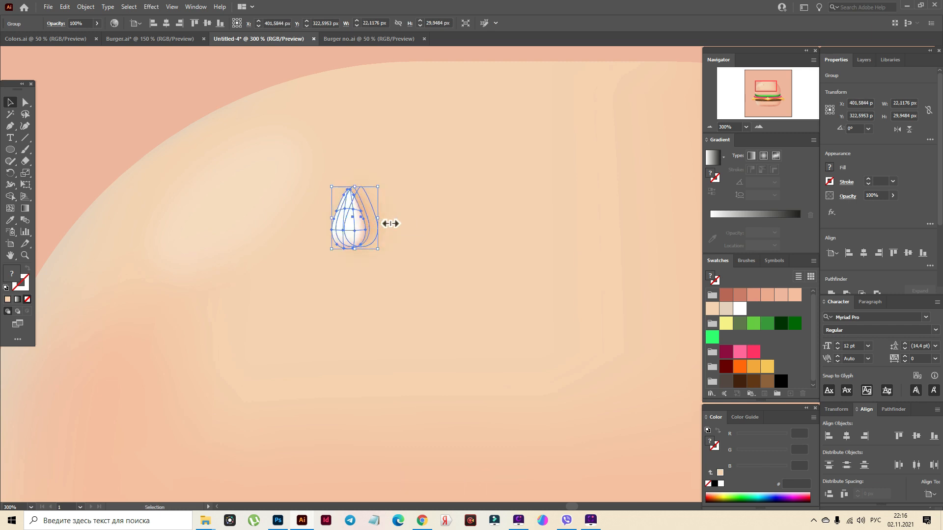
{"action": "mouse_move", "coordinate": [388, 230]}
{"action": "left_mouse_down"}
{"action": "mouse_move", "coordinate": [385, 248]}
{"action": "mouse_move", "coordinate": [393, 248]}
{"action": "left_mouse_up"}
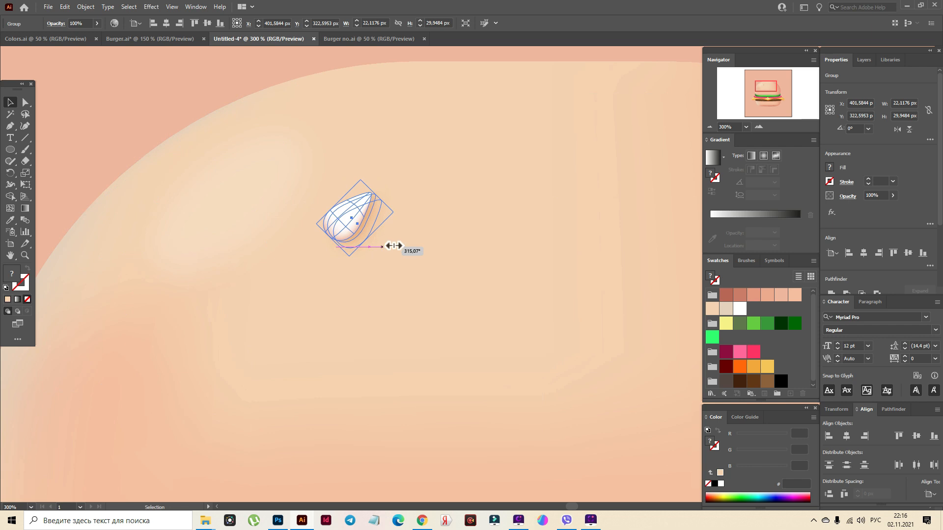
Place a copy of the tilted seed beside it on the upper bun and reflect one of the two into a mirrored seed.
{"action": "scroll", "coordinate": [223, 236], "scroll_direction": "down", "scroll_amount": 3}
{"action": "mouse_move", "coordinate": [226, 228]}
{"action": "left_mouse_down"}
{"action": "mouse_move", "coordinate": [258, 254]}
{"action": "mouse_move", "coordinate": [270, 231]}
{"action": "mouse_move", "coordinate": [217, 231]}
{"action": "mouse_move", "coordinate": [232, 228]}
{"action": "left_mouse_up"}
{"action": "right_click", "coordinate": [284, 232]}
{"action": "mouse_move", "coordinate": [313, 341]}
{"action": "left_click", "coordinate": [454, 373]}
{"action": "left_click", "coordinate": [396, 258]}
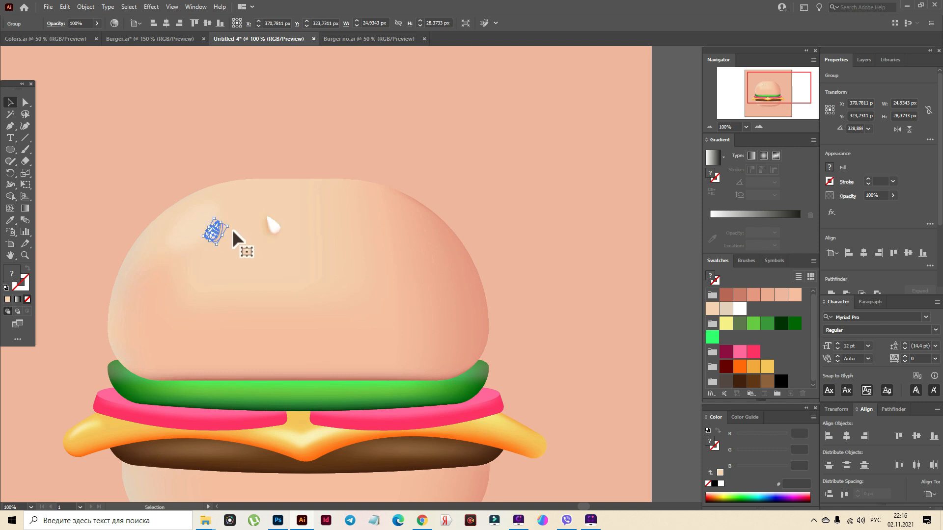
Duplicate and rearrange the tilted and mirrored seeds into five scattered across the bun's top, deleting the surplus one.
{"action": "left_click", "coordinate": [272, 231]}
{"action": "left_click_drag", "start_coordinate": [292, 234], "coordinate": [293, 228]}
{"action": "left_click_drag", "start_coordinate": [273, 226], "coordinate": [352, 214]}
{"action": "mouse_move", "coordinate": [217, 234]}
{"action": "left_mouse_down"}
{"action": "mouse_move", "coordinate": [399, 237]}
{"action": "mouse_move", "coordinate": [208, 225]}
{"action": "left_mouse_up"}
{"action": "key", "text": "Delete"}
{"action": "left_click_drag", "start_coordinate": [262, 214], "coordinate": [261, 208]}
{"action": "left_click_drag", "start_coordinate": [304, 236], "coordinate": [298, 238]}
{"action": "left_click_drag", "start_coordinate": [351, 216], "coordinate": [388, 235]}
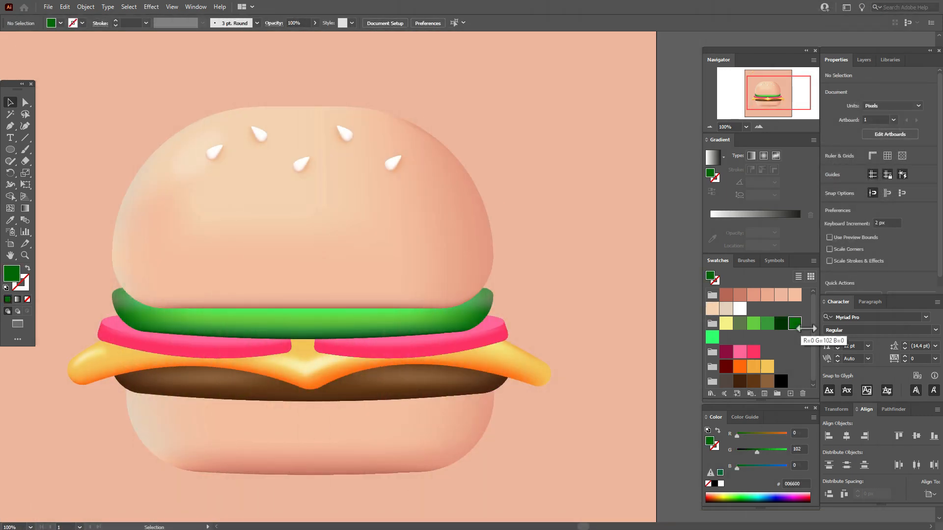
Draw a flat dark green (006600) ellipse about 463 by 29 px over the seam between the top bun and the lettuce.
{"action": "left_click", "coordinate": [15, 152]}
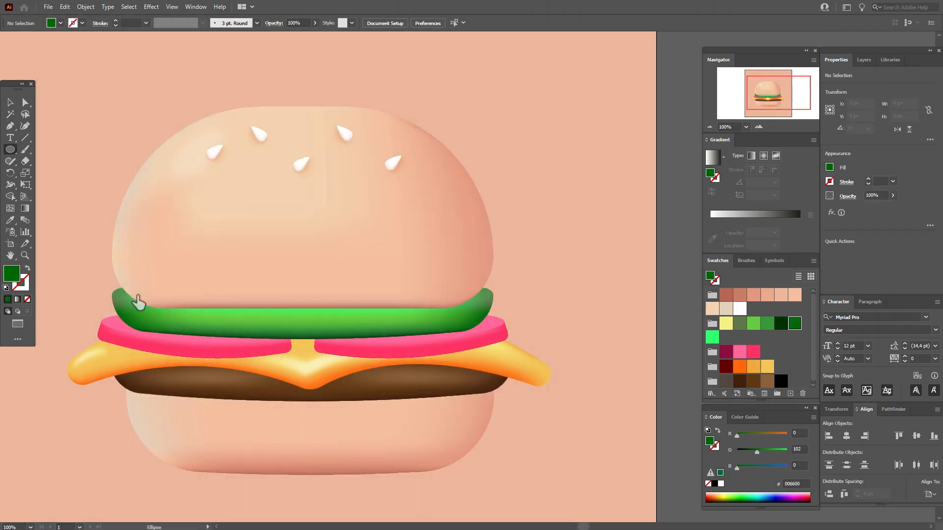
{"action": "mouse_move", "coordinate": [129, 296]}
{"action": "left_mouse_down"}
{"action": "mouse_move", "coordinate": [295, 296]}
{"action": "mouse_move", "coordinate": [474, 317]}
{"action": "mouse_move", "coordinate": [447, 326]}
{"action": "mouse_move", "coordinate": [453, 318]}
{"action": "left_mouse_up"}
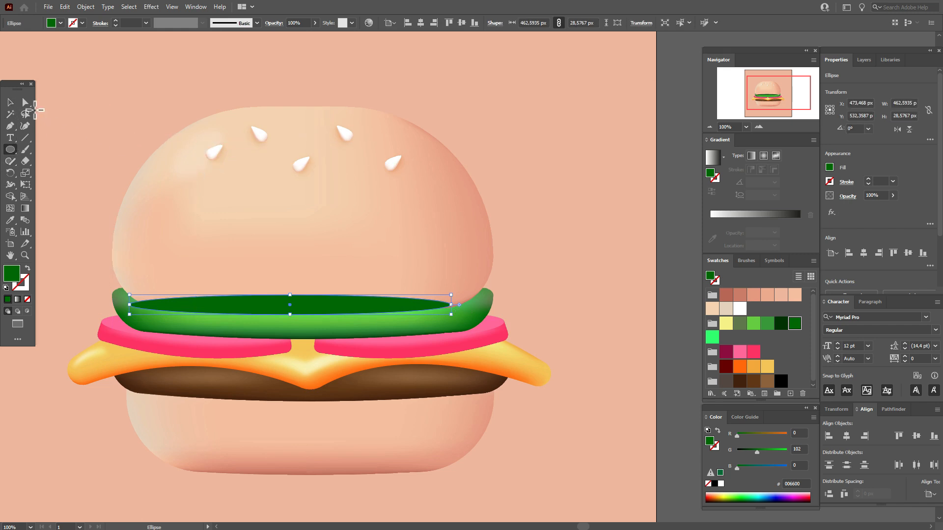
Bring the top bun, its highlight ellipse and all five seeds to the front, above the dark green ellipse.
{"action": "left_click", "coordinate": [9, 101]}
{"action": "left_click", "coordinate": [195, 154]}
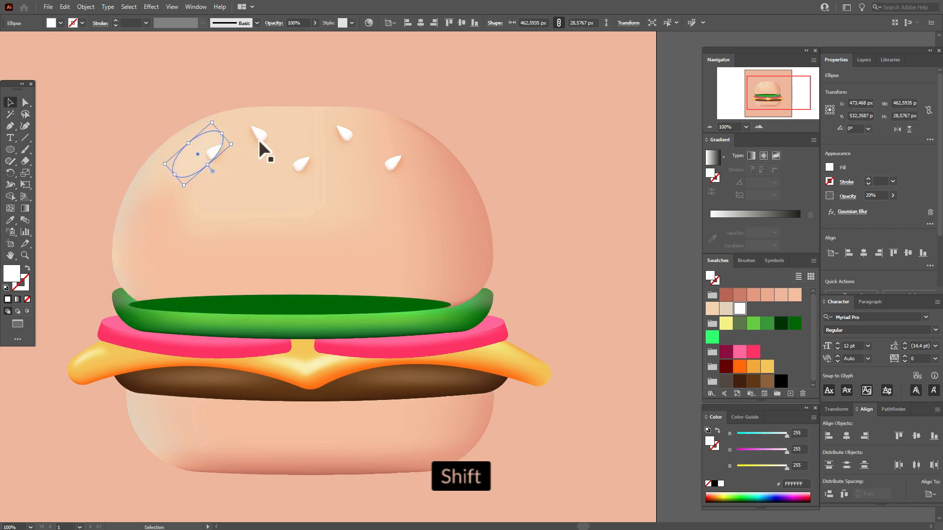
{"action": "left_click", "coordinate": [215, 152], "text": "shift"}
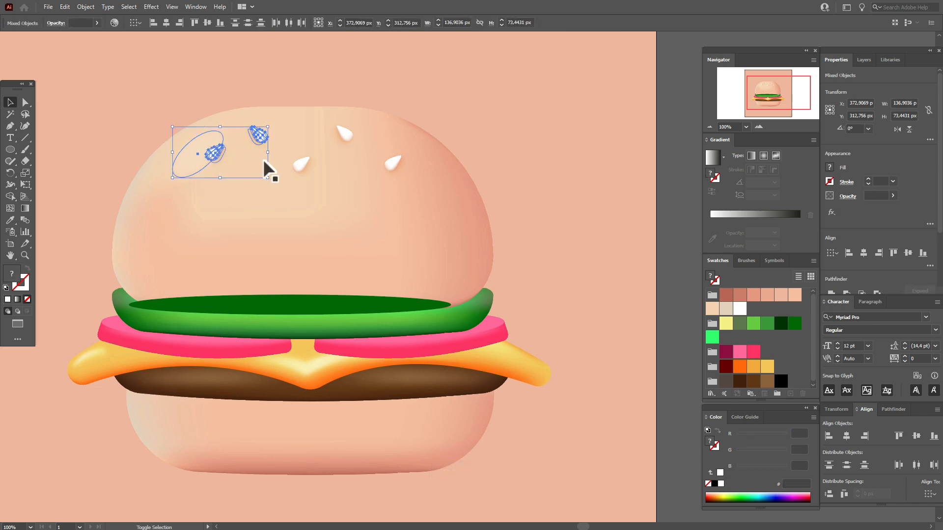
{"action": "left_click", "coordinate": [298, 166], "text": "shift"}
{"action": "left_click", "coordinate": [344, 134], "text": "shift"}
{"action": "left_click", "coordinate": [392, 164], "text": "shift"}
{"action": "left_click", "coordinate": [444, 161], "text": "shift"}
{"action": "right_click", "coordinate": [445, 161]}
{"action": "mouse_move", "coordinate": [521, 273]}
{"action": "left_click", "coordinate": [587, 274]}
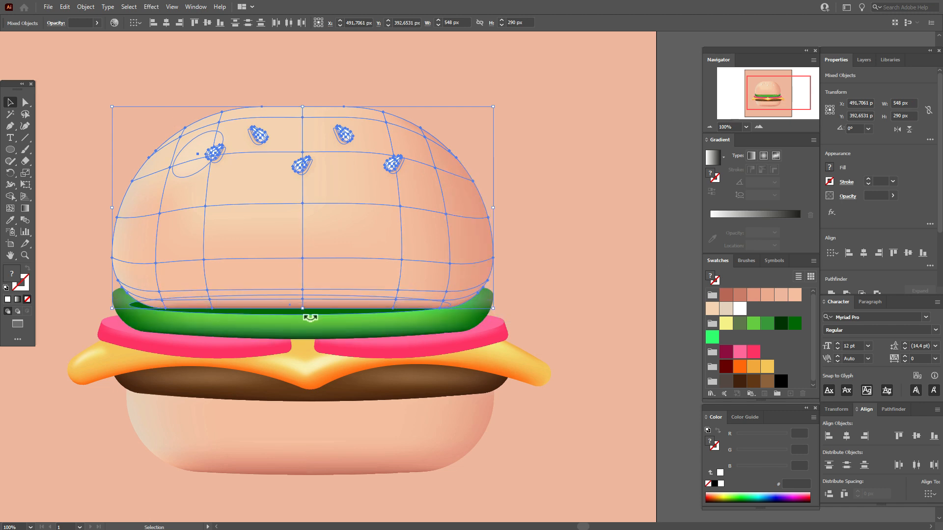
Centre the dark green ellipse under the bun's bottom edge and narrow it to about 459 px.
{"action": "left_click_drag", "start_coordinate": [280, 316], "coordinate": [290, 315]}
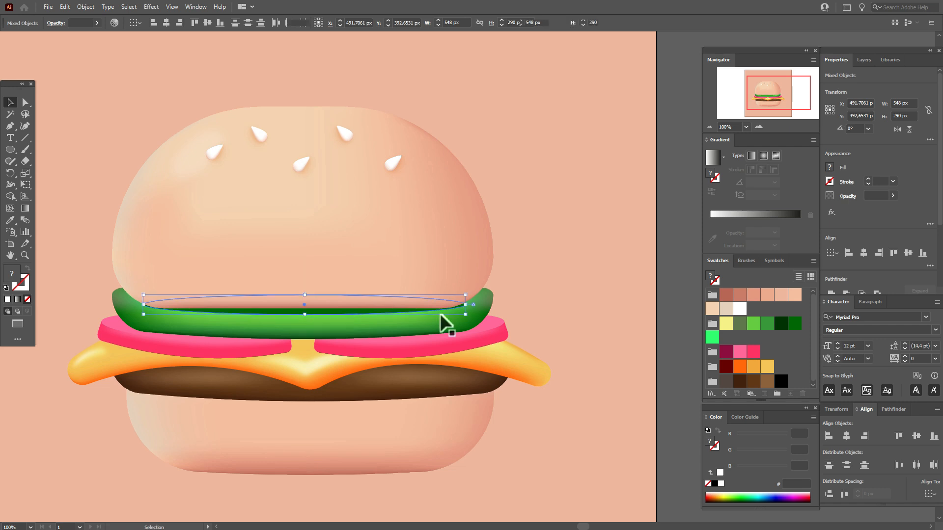
{"action": "left_click_drag", "start_coordinate": [467, 306], "coordinate": [464, 307]}
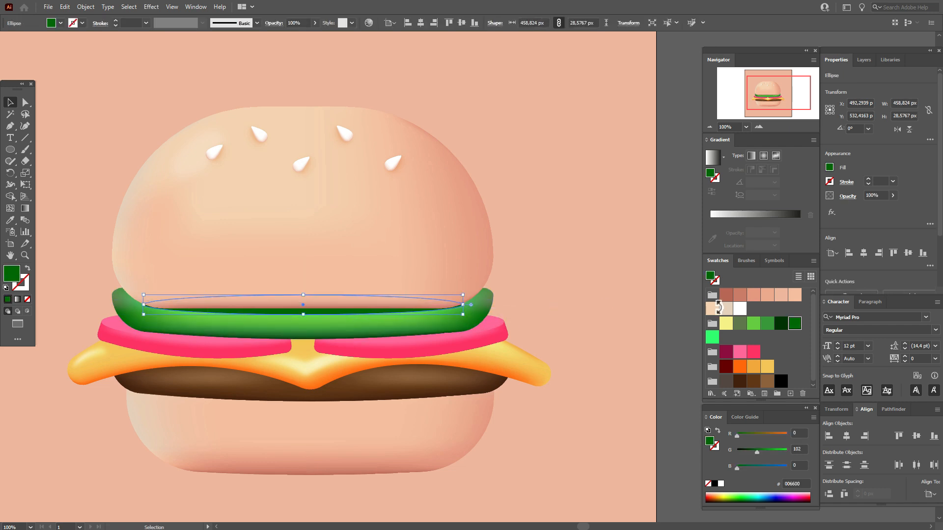
Apply a Gaussian Blur with a radius of about 9 pixels to the dark green ellipse.
{"action": "left_click", "coordinate": [157, 8]}
{"action": "mouse_move", "coordinate": [219, 171]}
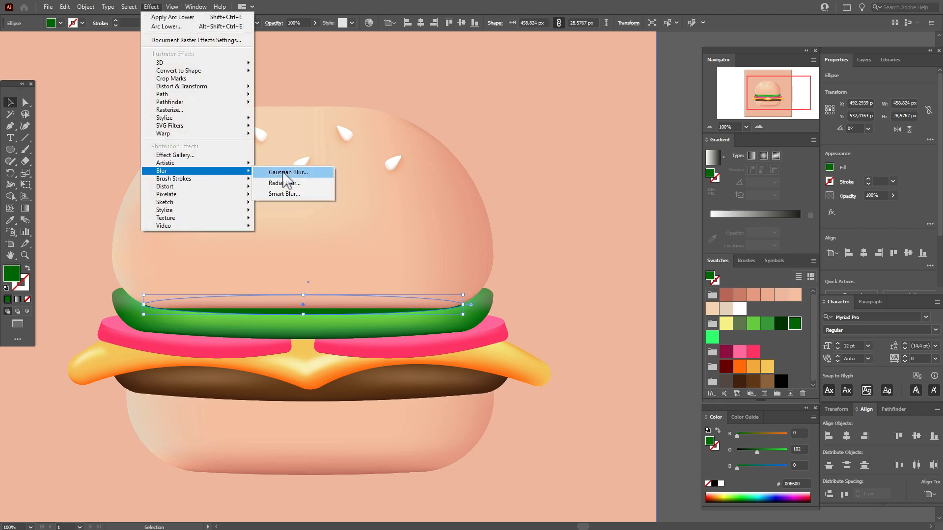
{"action": "left_click", "coordinate": [283, 172]}
{"action": "left_click_drag", "start_coordinate": [596, 302], "coordinate": [590, 303]}
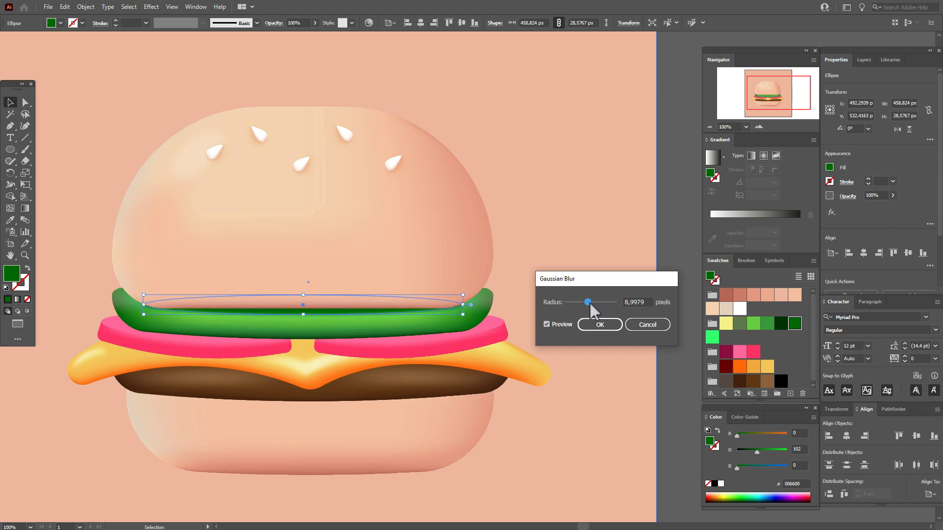
{"action": "left_click", "coordinate": [605, 324]}
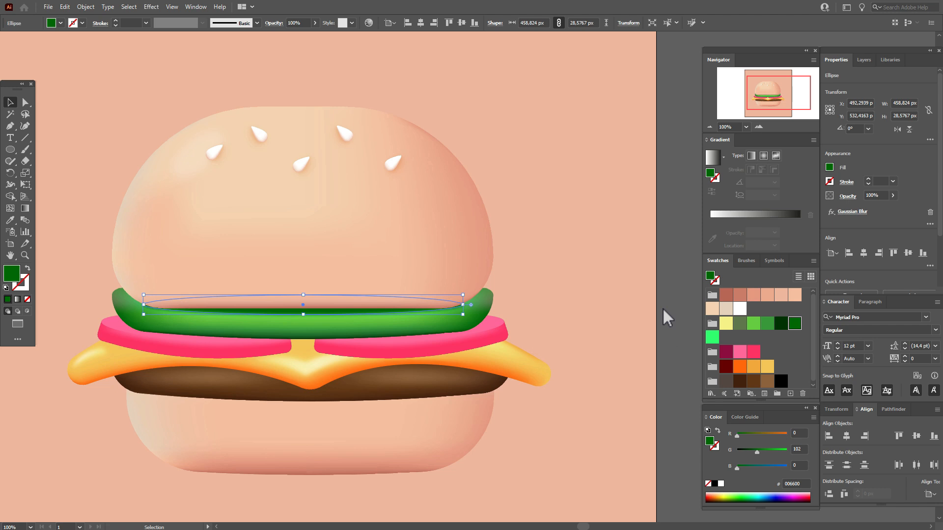
Move the blurred green shadow up 4 px and extend its left end to a width of about 465 px.
{"action": "key", "text": "Up"}
{"action": "key", "text": "Up"}
{"action": "key", "text": "Up"}
{"action": "key", "text": "Up"}
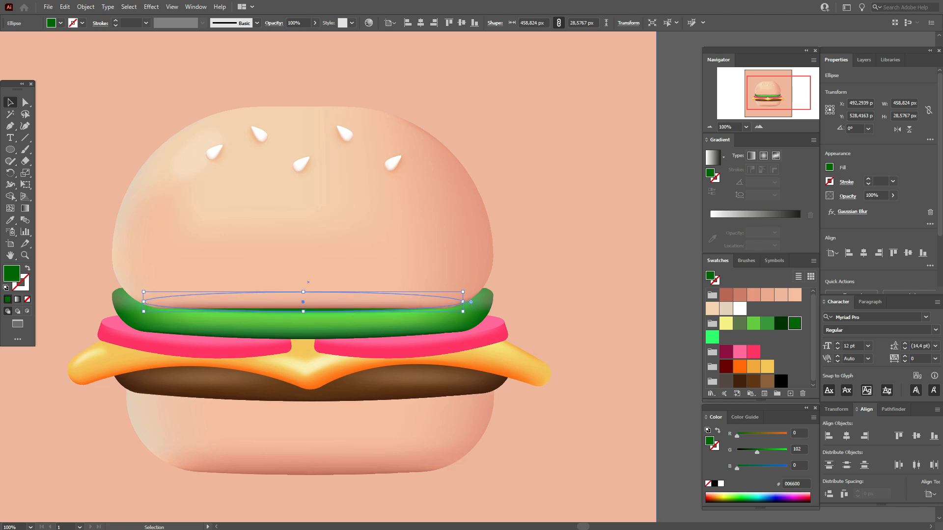
{"action": "left_click_drag", "start_coordinate": [143, 301], "coordinate": [139, 301]}
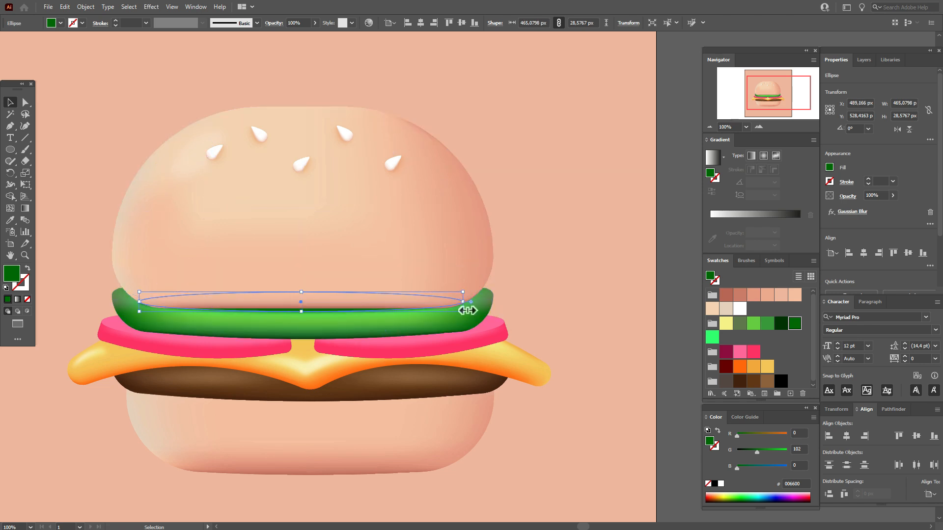
Extend the right end of the green shadow to balance the left end under the bun, and deselect it.
{"action": "left_click_drag", "start_coordinate": [469, 311], "coordinate": [488, 310]}
{"action": "left_click", "coordinate": [690, 308]}
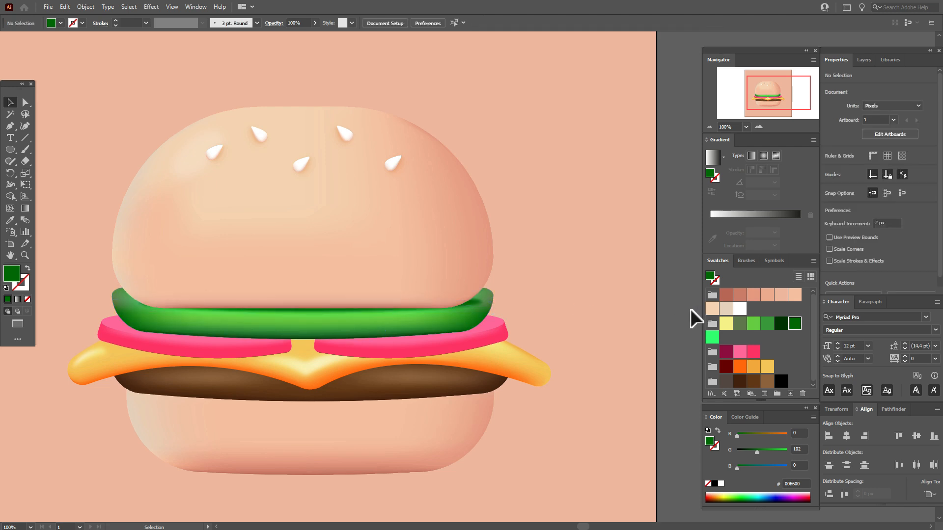
{"action": "left_click", "coordinate": [477, 305]}
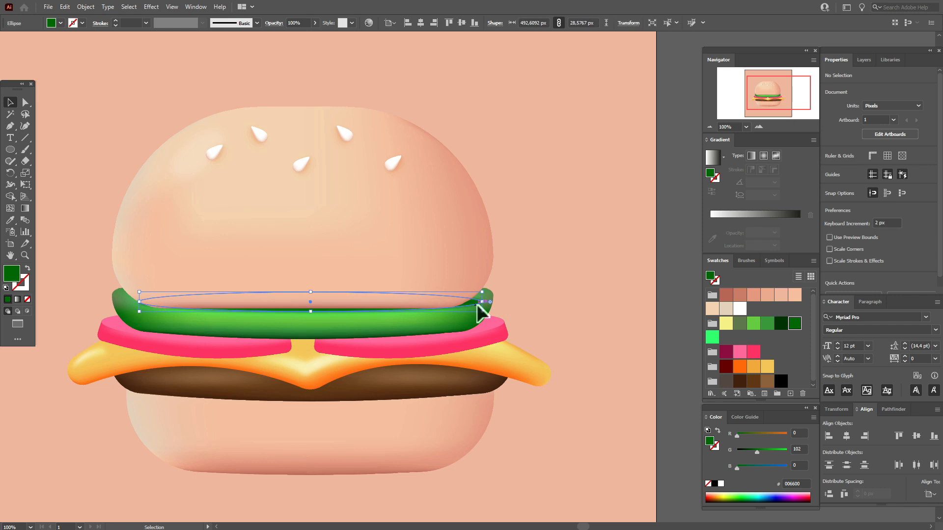
{"action": "left_click_drag", "start_coordinate": [484, 311], "coordinate": [473, 311]}
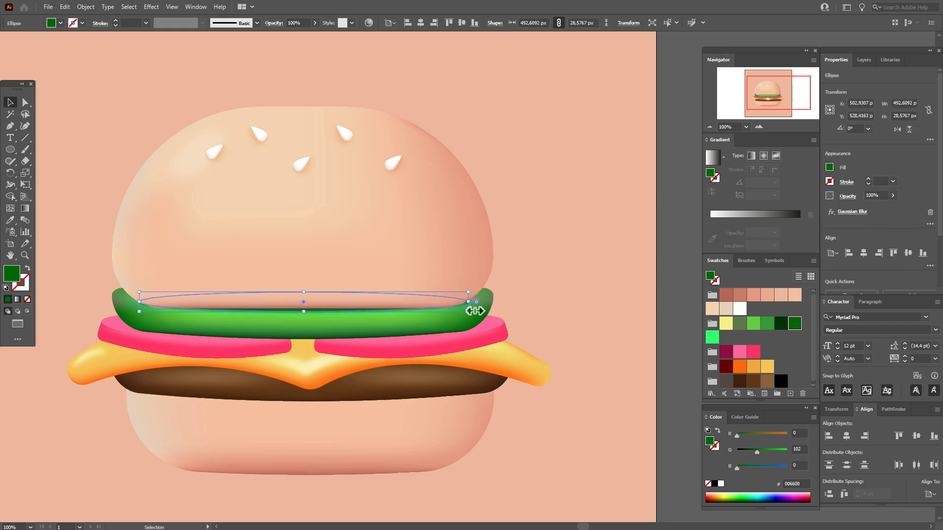
{"action": "left_click", "coordinate": [693, 304]}
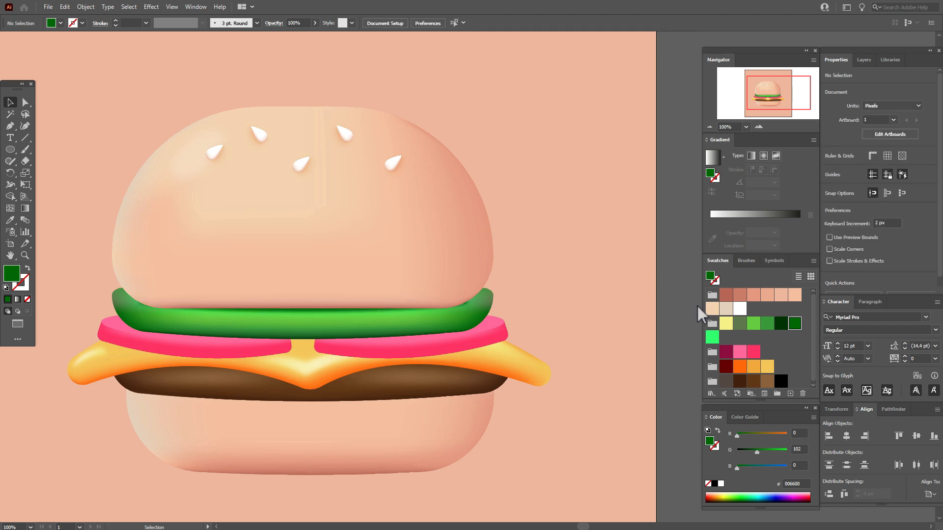
Extend the blurred green shadow's lower edge to about 34 px high and narrow both ends to a width of about 459 px.
{"action": "left_click", "coordinate": [308, 315]}
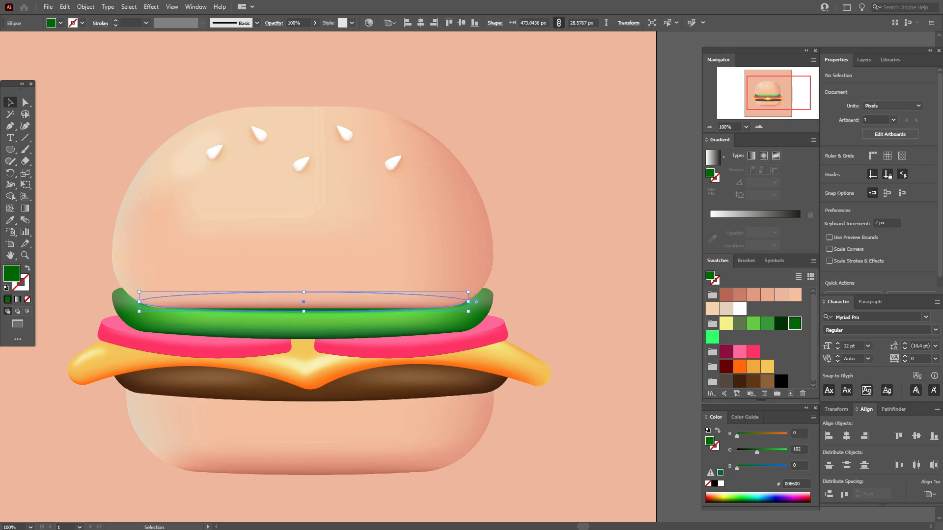
{"action": "left_click_drag", "start_coordinate": [308, 318], "coordinate": [309, 320]}
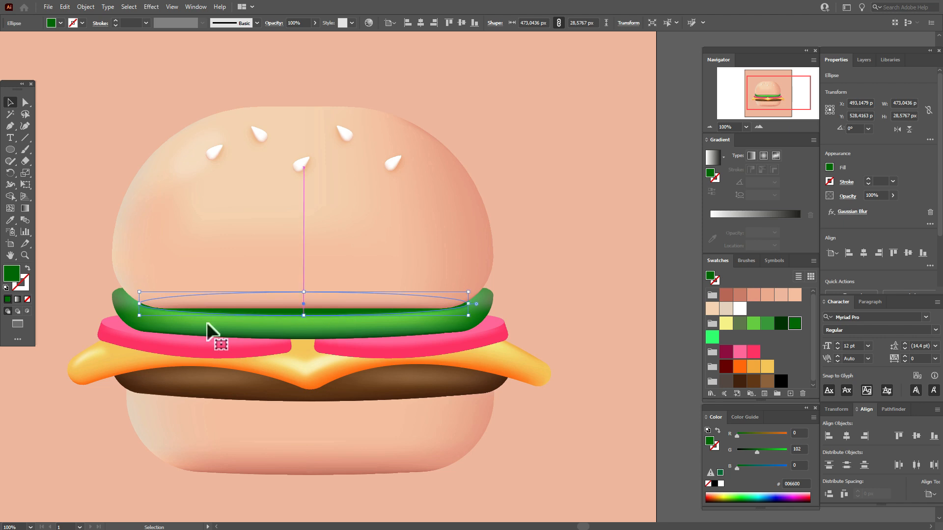
{"action": "left_click_drag", "start_coordinate": [140, 303], "coordinate": [144, 302]}
{"action": "left_click_drag", "start_coordinate": [474, 311], "coordinate": [469, 310]}
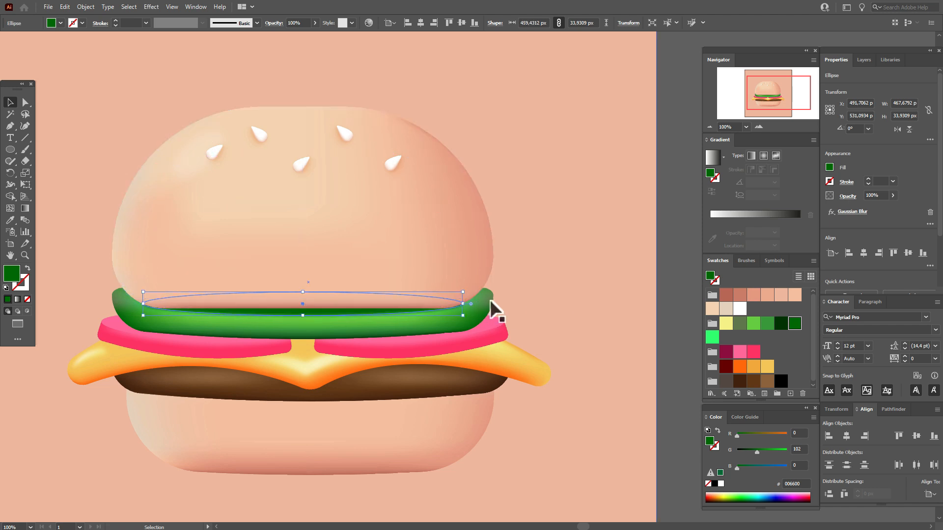
Set the green shadow's Gaussian Blur radius to about 24 pixels.
{"action": "left_click", "coordinate": [866, 212]}
{"action": "left_click_drag", "start_coordinate": [588, 302], "coordinate": [595, 302]}
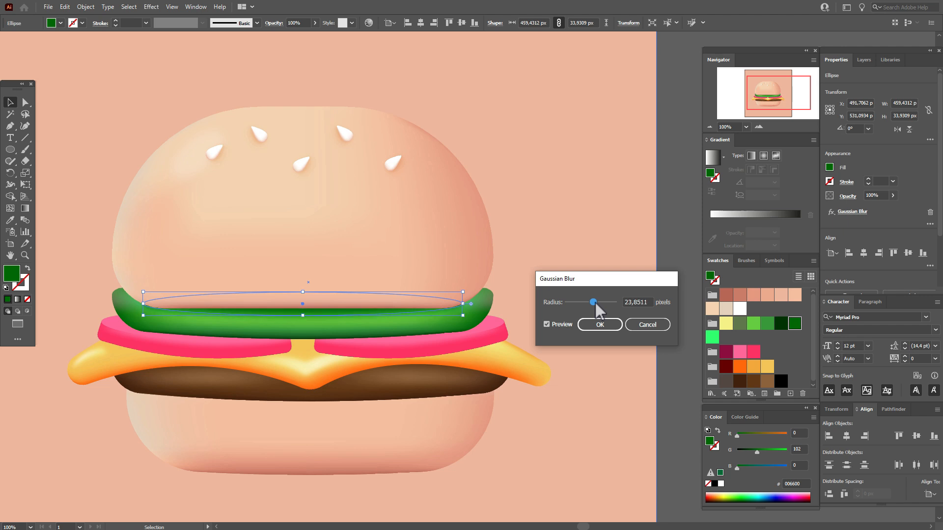
{"action": "left_click", "coordinate": [597, 323]}
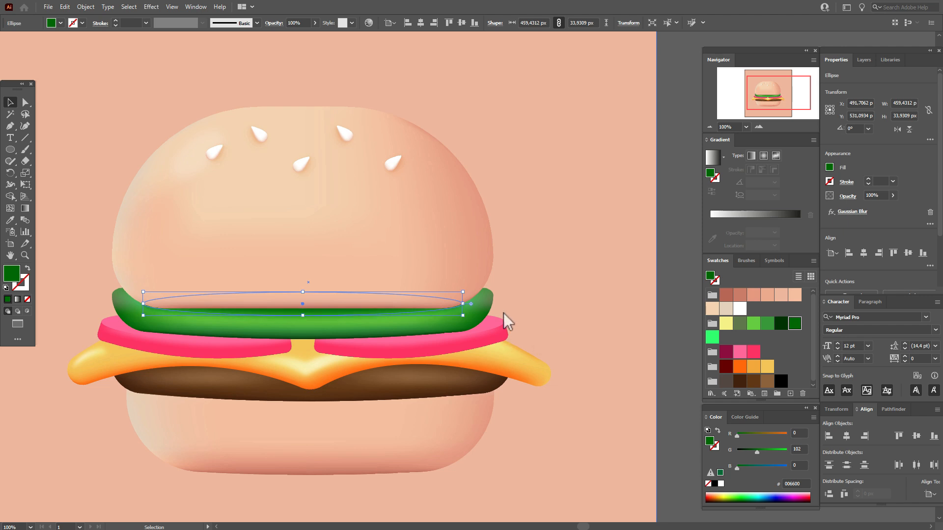
Paste a copy of the green shadow in front of the original and move the copy up 4 px.
{"action": "key", "text": "ctrl+c"}
{"action": "key", "text": "ctrl+f"}
{"action": "key", "text": "ctrl+f"}
{"action": "key", "text": "Up"}
{"action": "key", "text": "Up"}
{"action": "key", "text": "Up"}
{"action": "key", "text": "Up"}
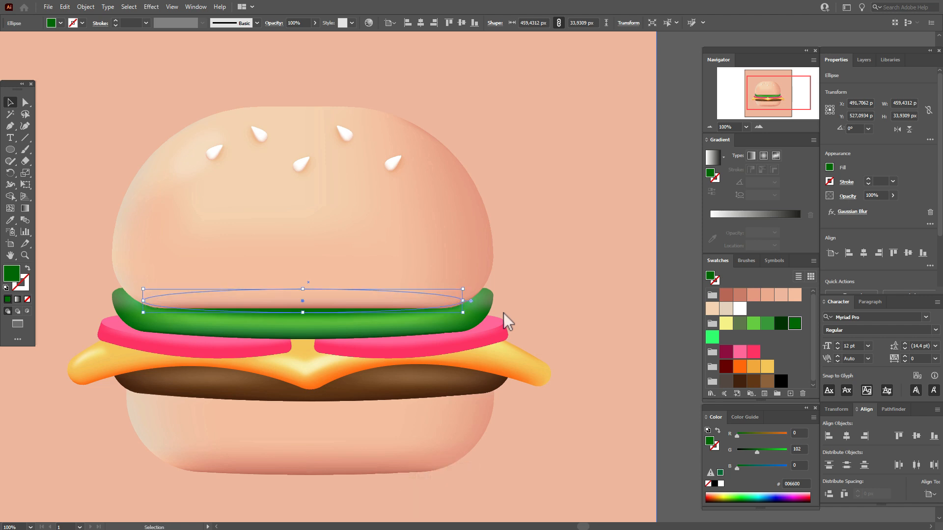
Set the copied shadow's Gaussian Blur radius to about 6.6 pixels.
{"action": "left_click", "coordinate": [842, 213]}
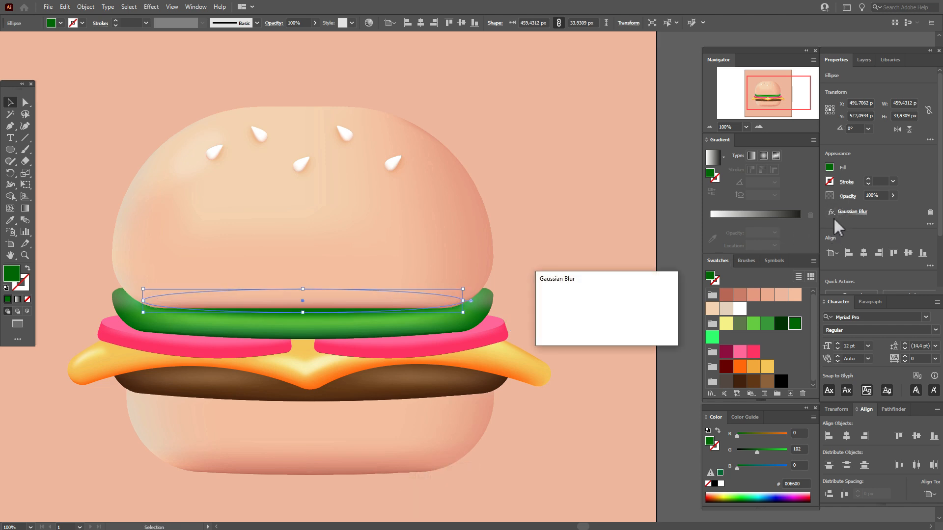
{"action": "left_click_drag", "start_coordinate": [593, 303], "coordinate": [583, 306]}
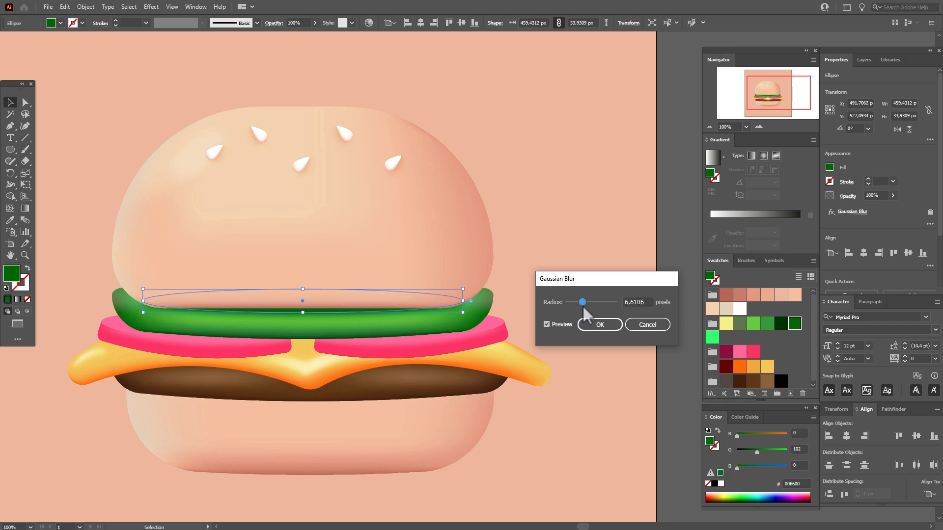
{"action": "left_click", "coordinate": [600, 325]}
Try the darker green 003300 as the copied shadow's fill and restore the fill to 006600.
{"action": "left_click", "coordinate": [666, 329]}
{"action": "left_click", "coordinate": [328, 311]}
{"action": "left_click", "coordinate": [782, 322]}
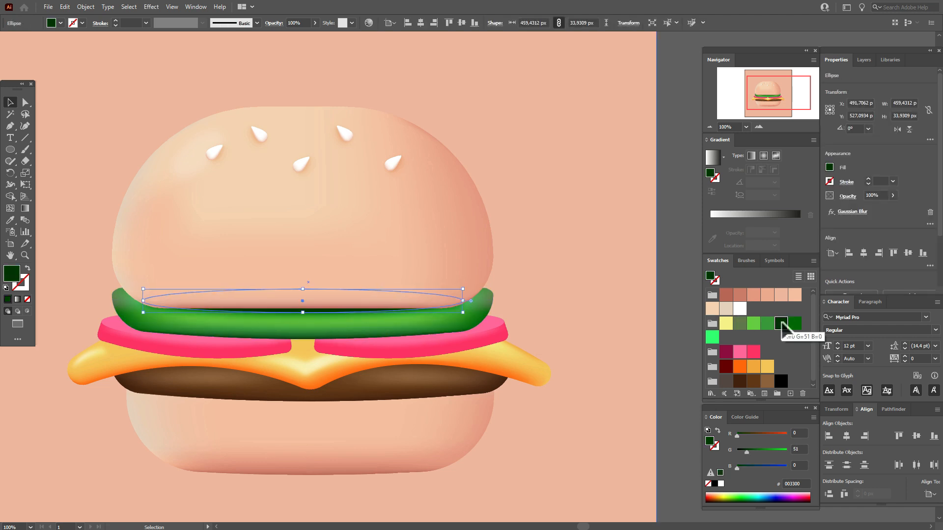
{"action": "left_click", "coordinate": [796, 323]}
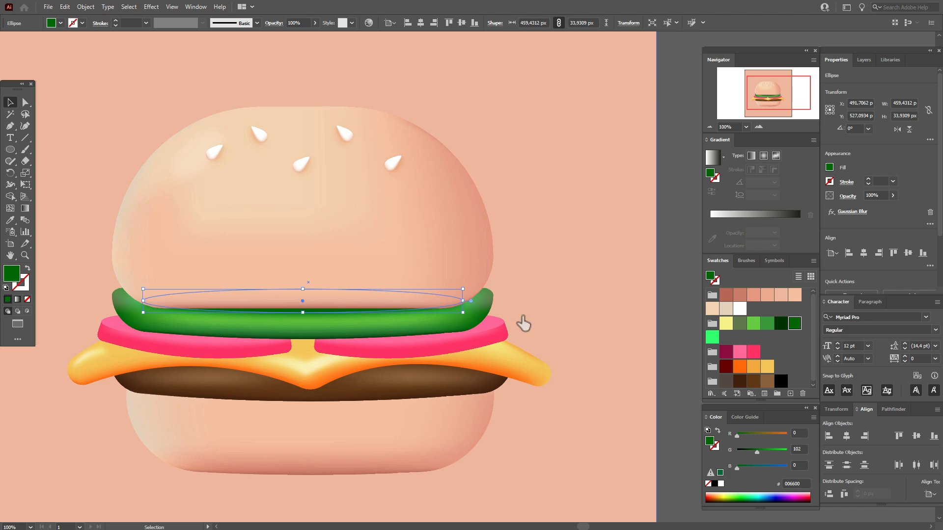
Lower the copied shadow's upper edge to a height of about 20 px and set its blend mode to Multiply.
{"action": "left_click_drag", "start_coordinate": [302, 290], "coordinate": [309, 303]}
{"action": "left_click", "coordinate": [848, 196]}
{"action": "left_click", "coordinate": [786, 214]}
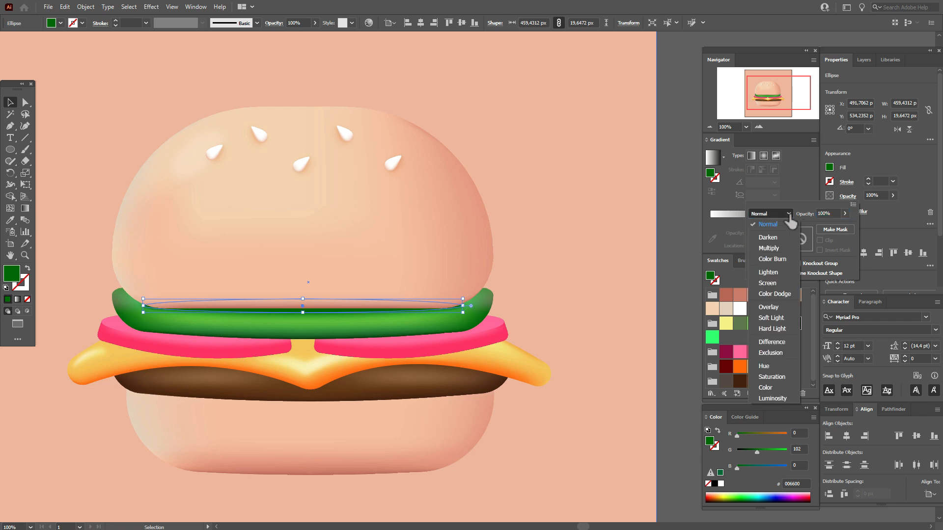
{"action": "left_click", "coordinate": [777, 248]}
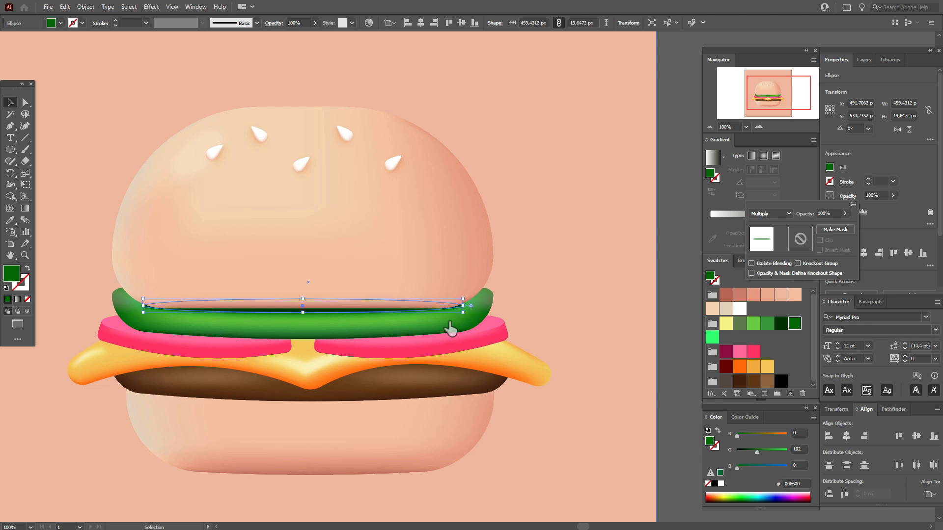
Move the thin Multiply shadow up 4 px under the bun and deselect it.
{"action": "key", "text": "Up"}
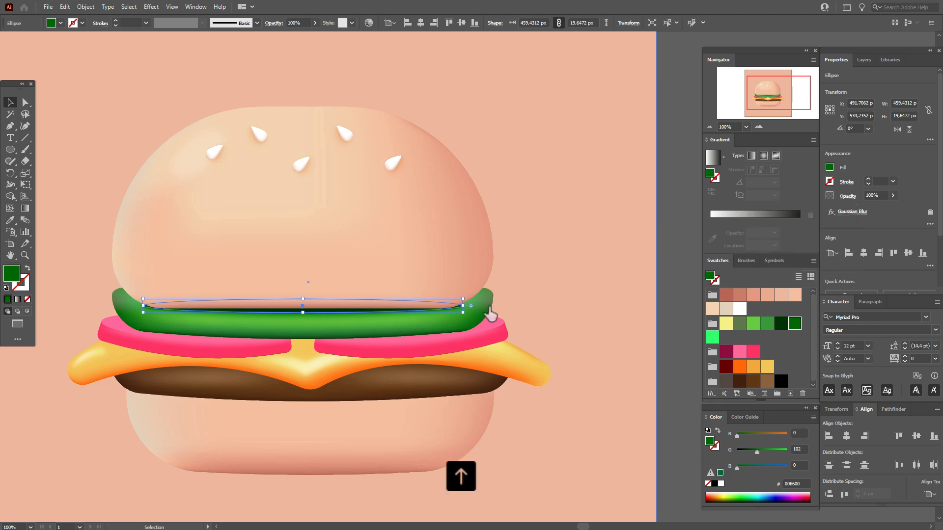
{"action": "key", "text": "Up"}
{"action": "key", "text": "Up"}
{"action": "key", "text": "Up"}
{"action": "key", "text": "Up"}
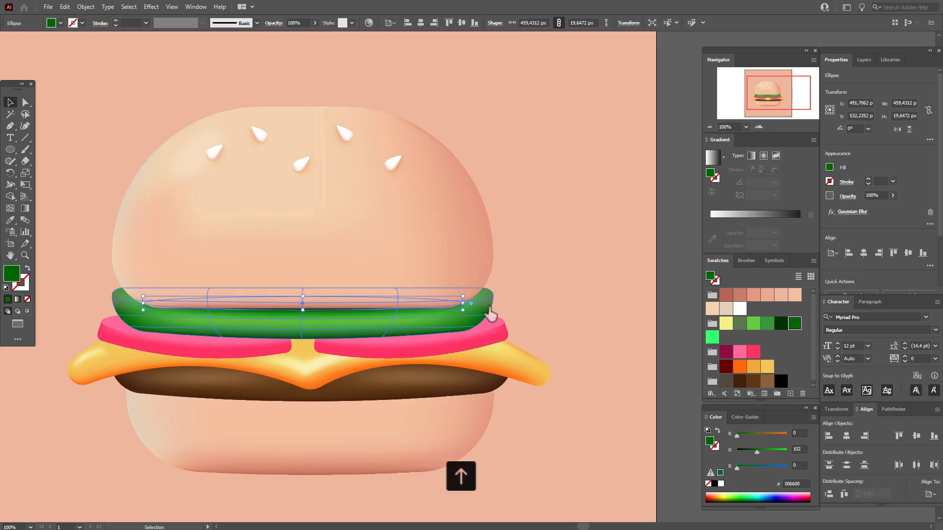
{"action": "left_click", "coordinate": [674, 276]}
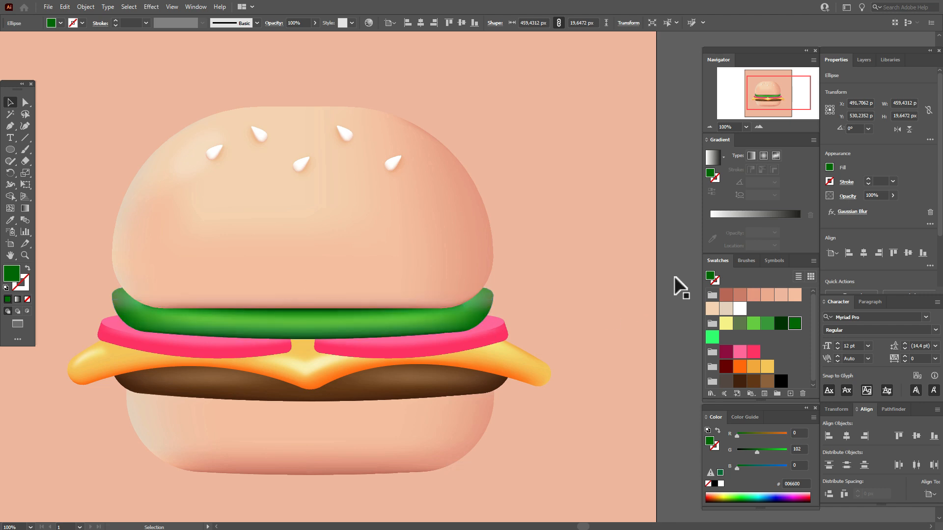
Set the blend mode of the taller, softer green shadow to Multiply.
{"action": "left_click", "coordinate": [358, 316]}
{"action": "left_click", "coordinate": [847, 196]}
{"action": "left_click", "coordinate": [781, 217]}
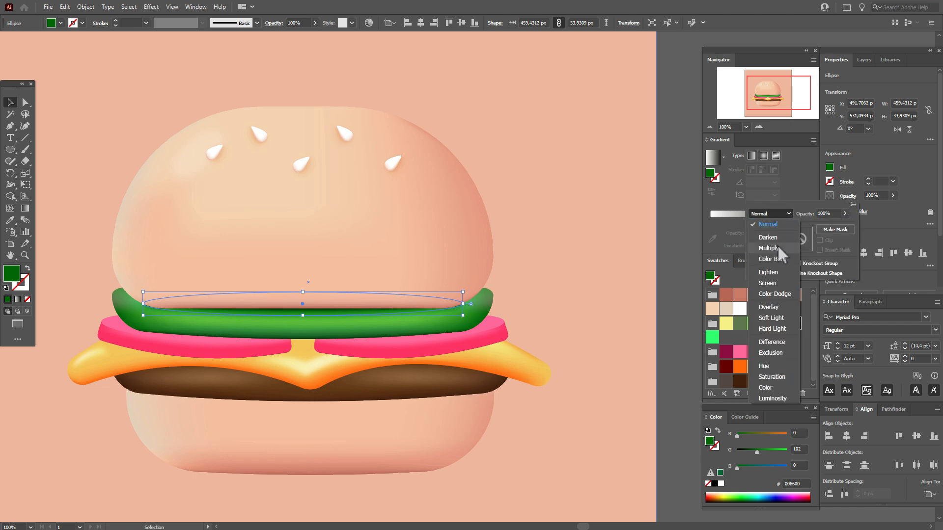
{"action": "left_click", "coordinate": [776, 244]}
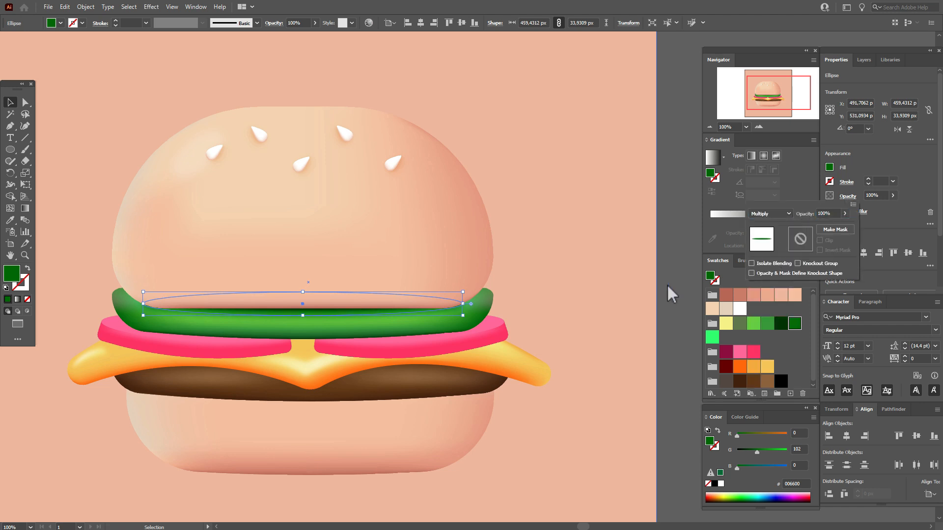
{"action": "left_click", "coordinate": [667, 284]}
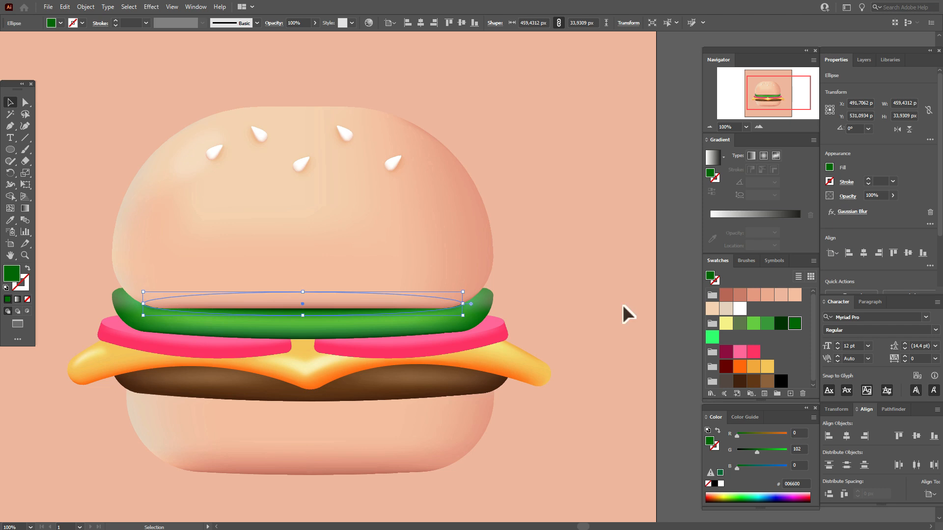
Widen the taller green shadow at both ends to about 470 px and deselect it.
{"action": "left_click_drag", "start_coordinate": [147, 311], "coordinate": [145, 311]}
{"action": "left_click_drag", "start_coordinate": [467, 308], "coordinate": [470, 308]}
{"action": "key", "text": "ctrl+shift+a"}
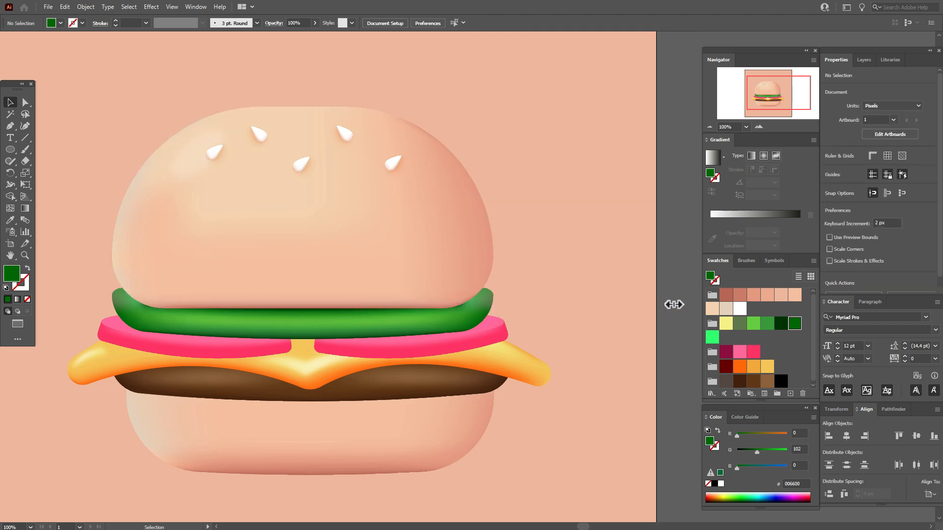
Set the thin green shadow's Gaussian Blur radius to about 7 pixels and deselect it.
{"action": "left_click", "coordinate": [334, 317]}
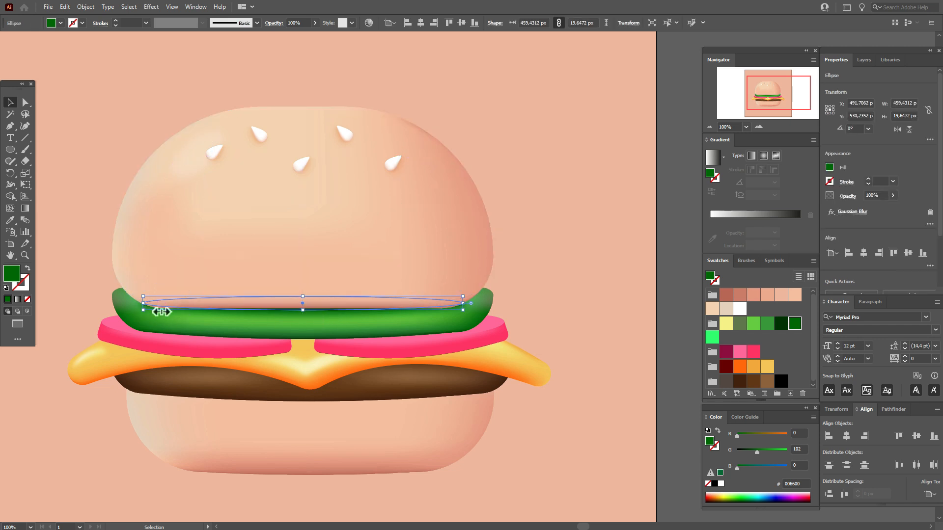
{"action": "key", "text": "Down"}
{"action": "key", "text": "Down"}
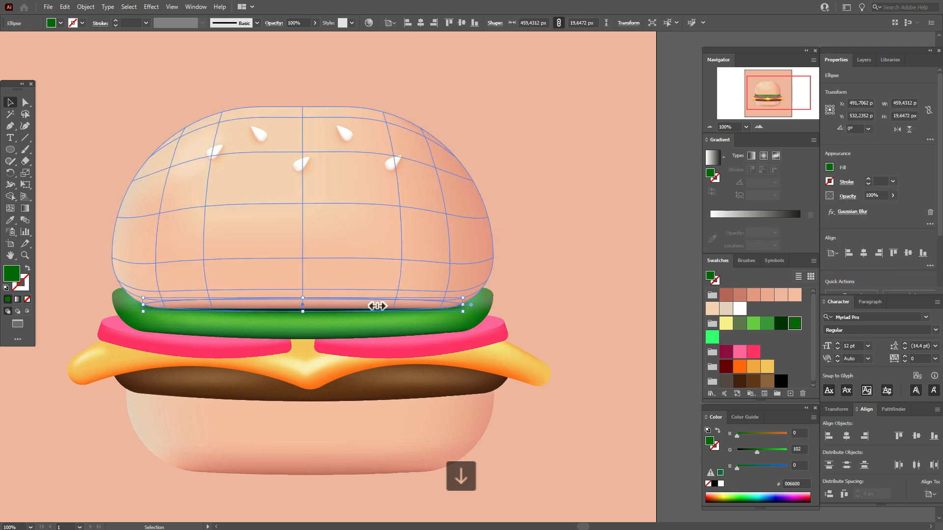
{"action": "key", "text": "Up"}
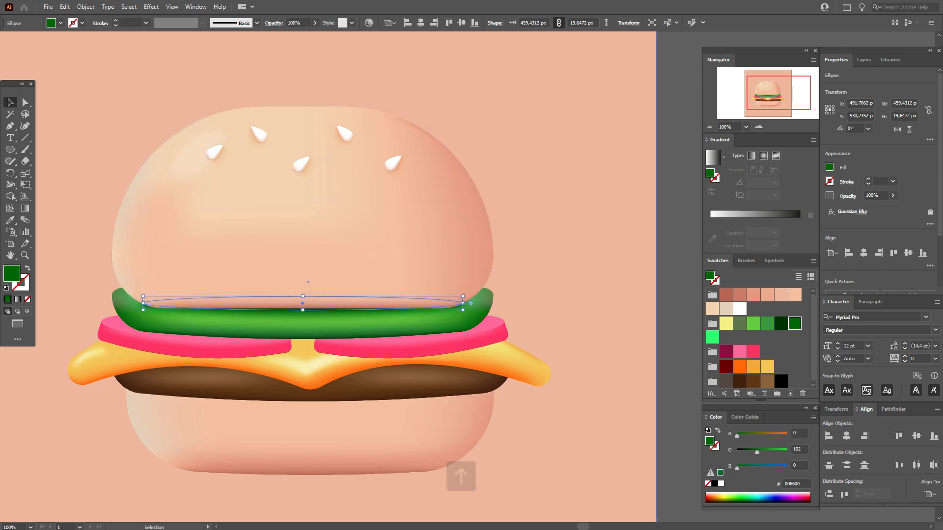
{"action": "left_click", "coordinate": [861, 211]}
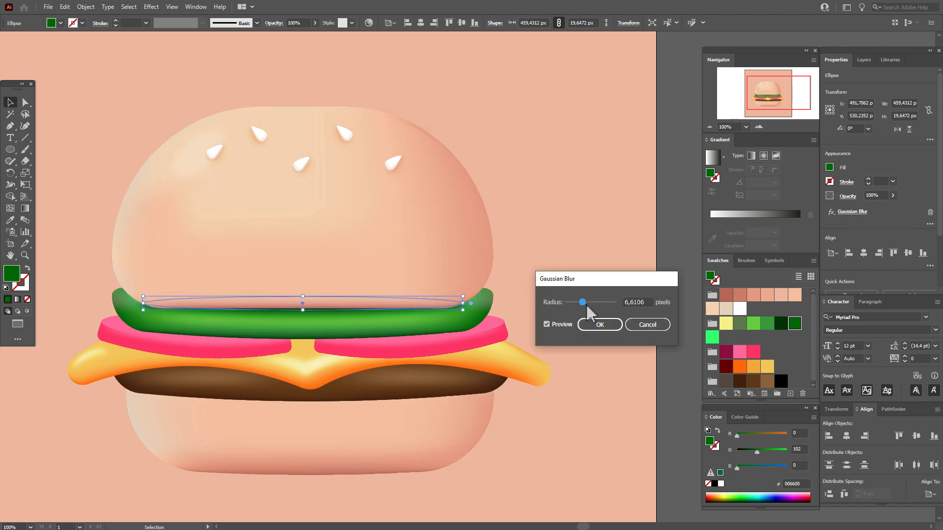
{"action": "left_click_drag", "start_coordinate": [582, 302], "coordinate": [582, 302]}
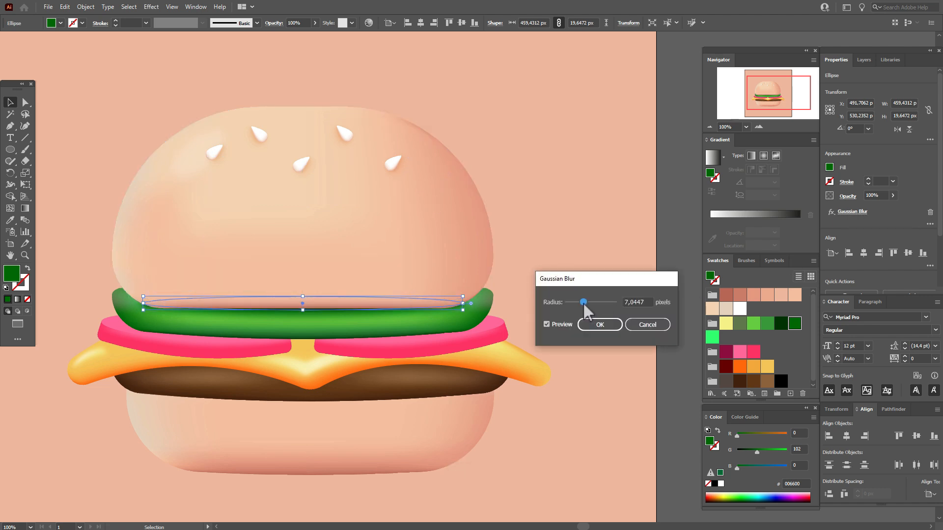
{"action": "left_click", "coordinate": [599, 325]}
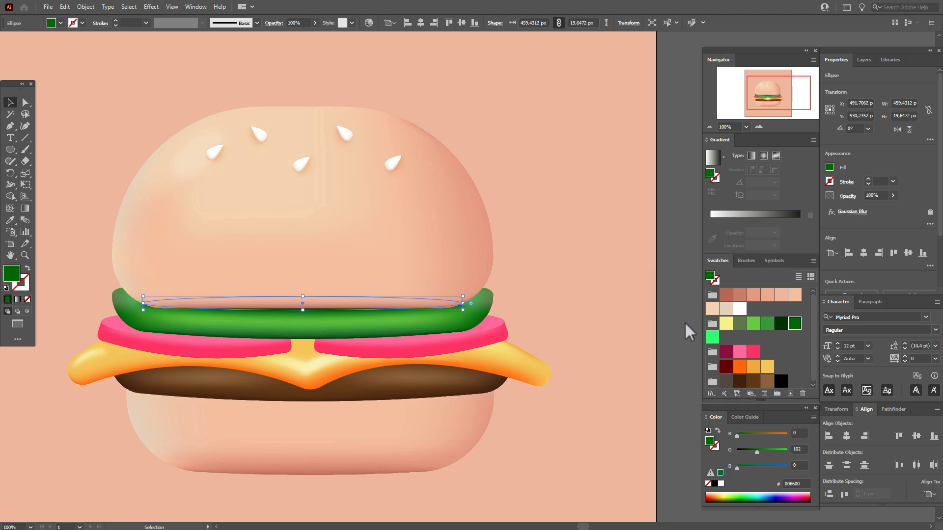
{"action": "left_click", "coordinate": [679, 322]}
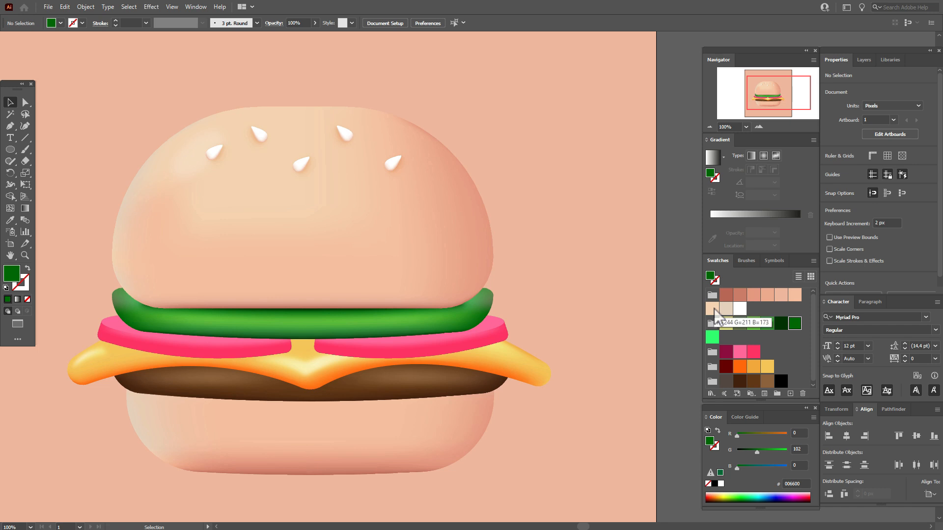
Narrow the taller green shadow at both ends to about 450 px and move it down 4 px.
{"action": "left_click", "coordinate": [349, 322]}
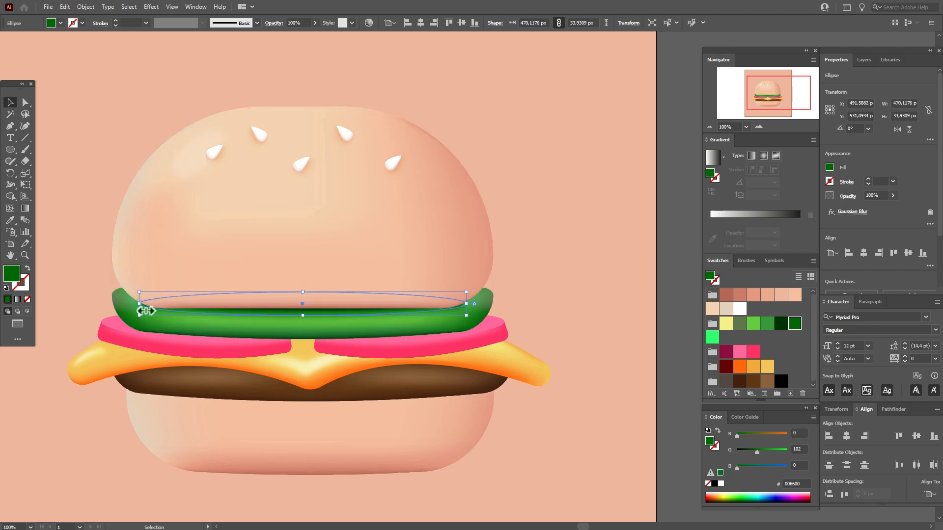
{"action": "left_click_drag", "start_coordinate": [142, 309], "coordinate": [152, 309]}
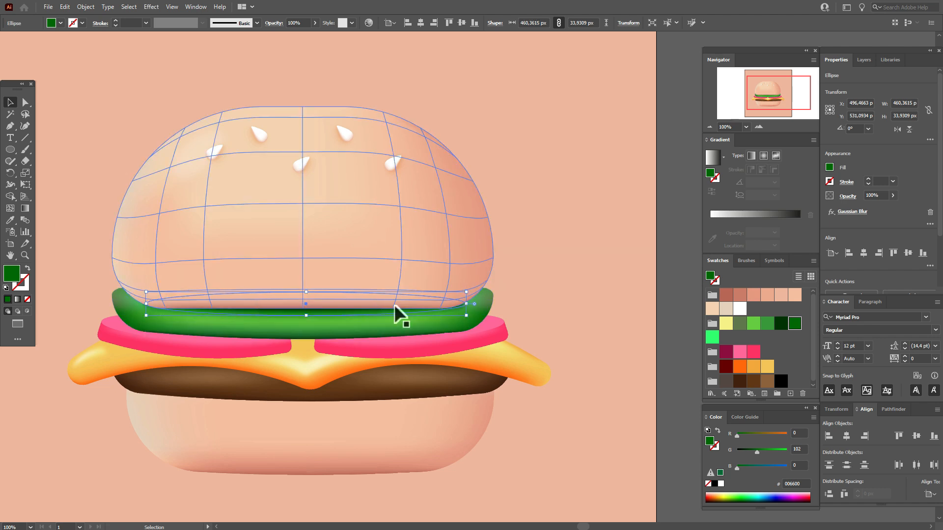
{"action": "left_click_drag", "start_coordinate": [471, 311], "coordinate": [463, 312]}
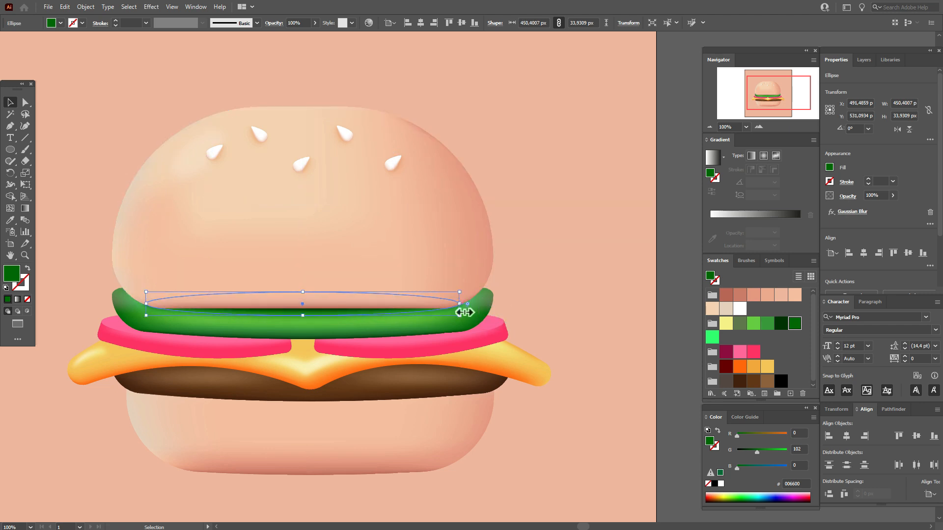
{"action": "key", "text": "Down"}
{"action": "key", "text": "Down"}
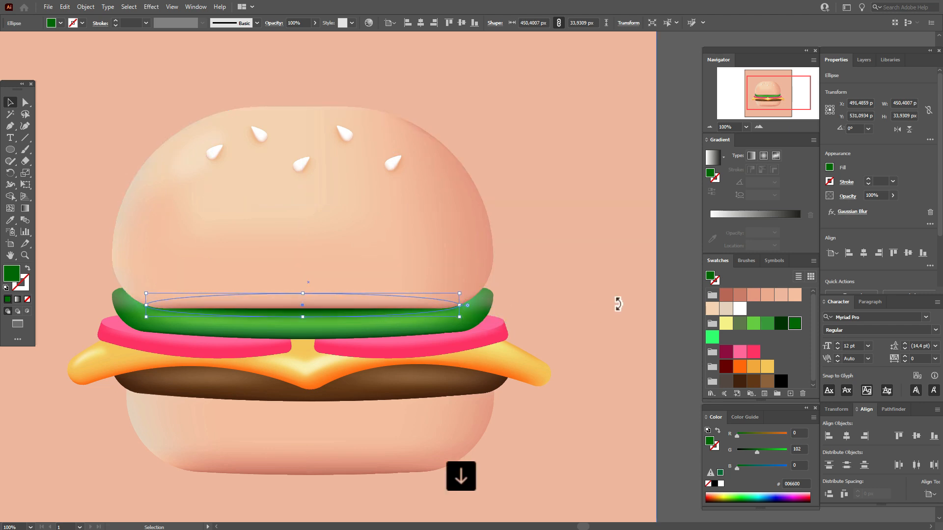
{"action": "key", "text": "Down"}
{"action": "key", "text": "Down"}
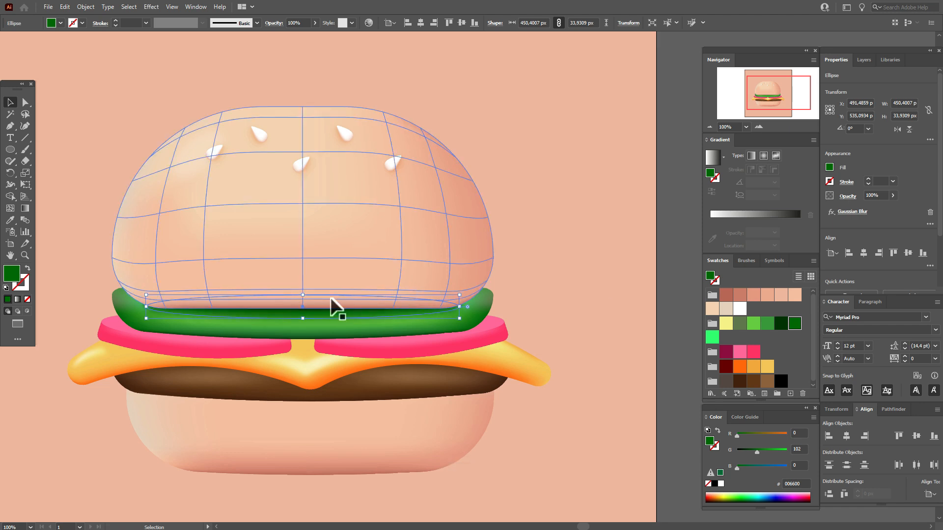
Lower the softer shadow's upper edge to a height of about 22 px, move it up 4 px and deselect it.
{"action": "left_click_drag", "start_coordinate": [302, 295], "coordinate": [303, 303]}
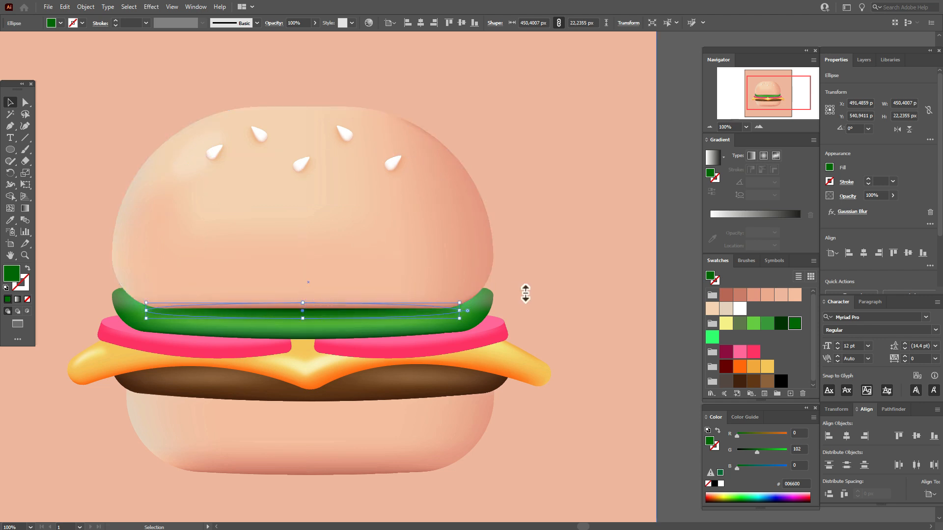
{"action": "key", "text": "Up"}
{"action": "key", "text": "Up"}
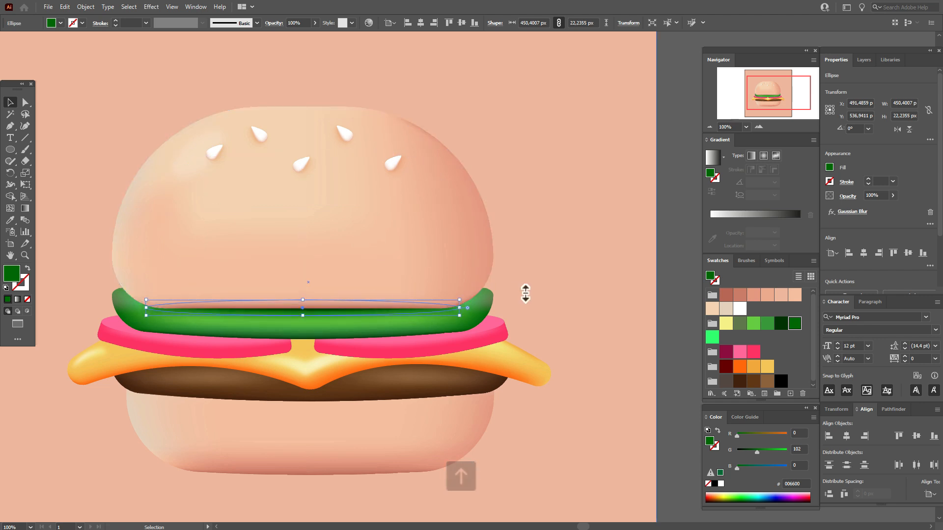
{"action": "left_click", "coordinate": [671, 296]}
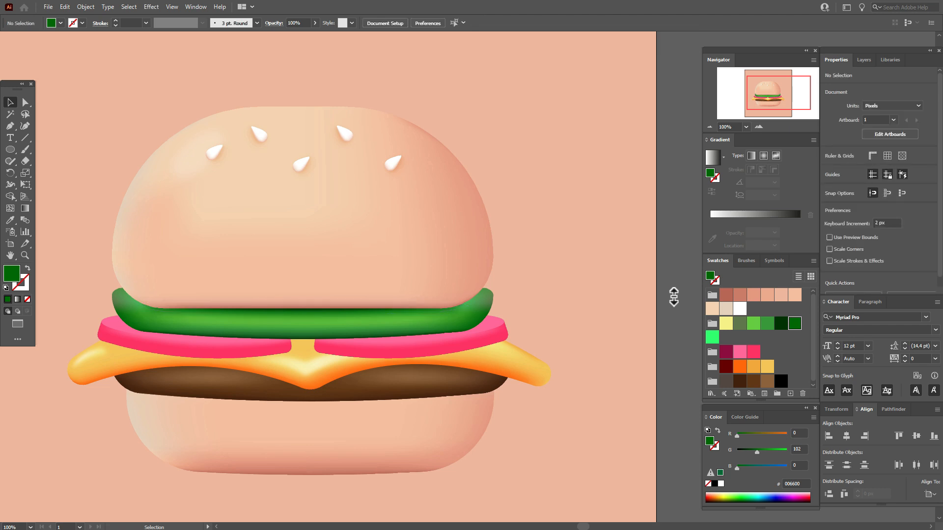
Draw an ellipse about 95 × 16 px near the lettuce's left end and fill it with a gradient from pale yellow F5F07D to white.
{"action": "left_click", "coordinate": [11, 149]}
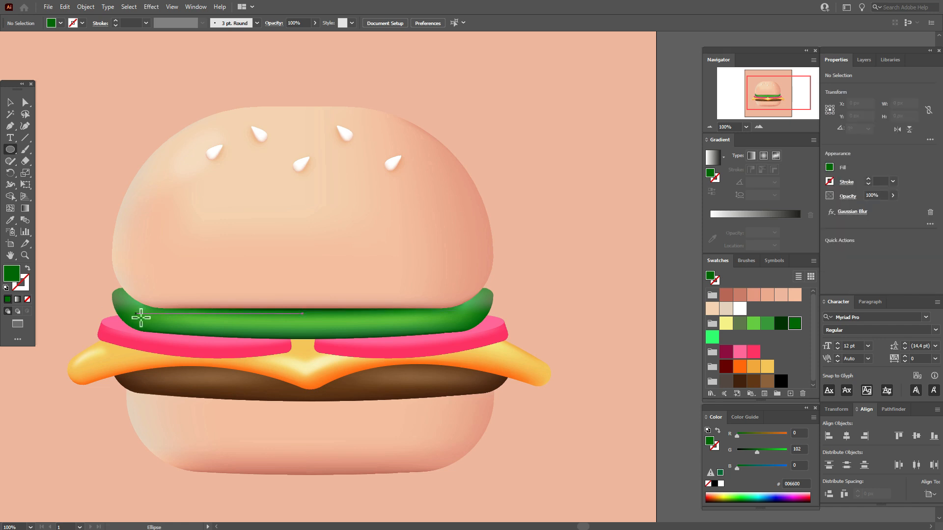
{"action": "left_click_drag", "start_coordinate": [140, 318], "coordinate": [206, 329]}
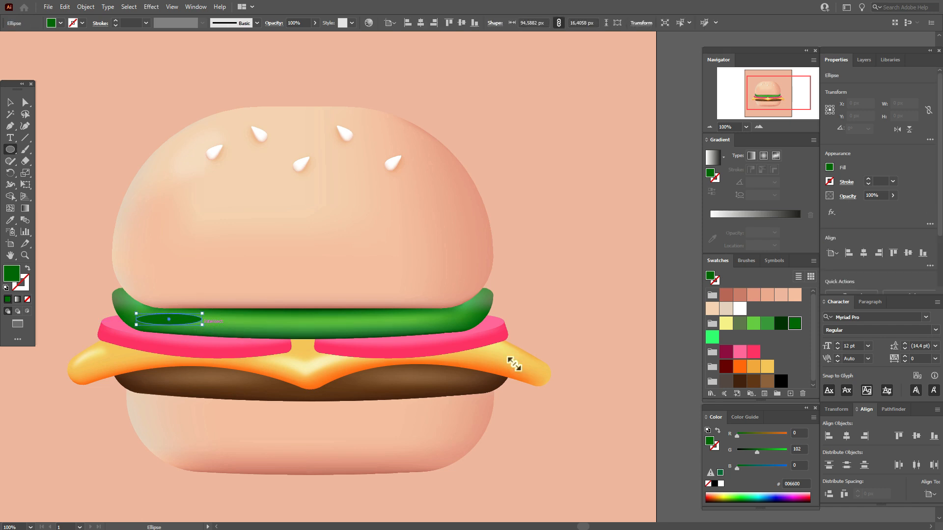
{"action": "left_click", "coordinate": [713, 160]}
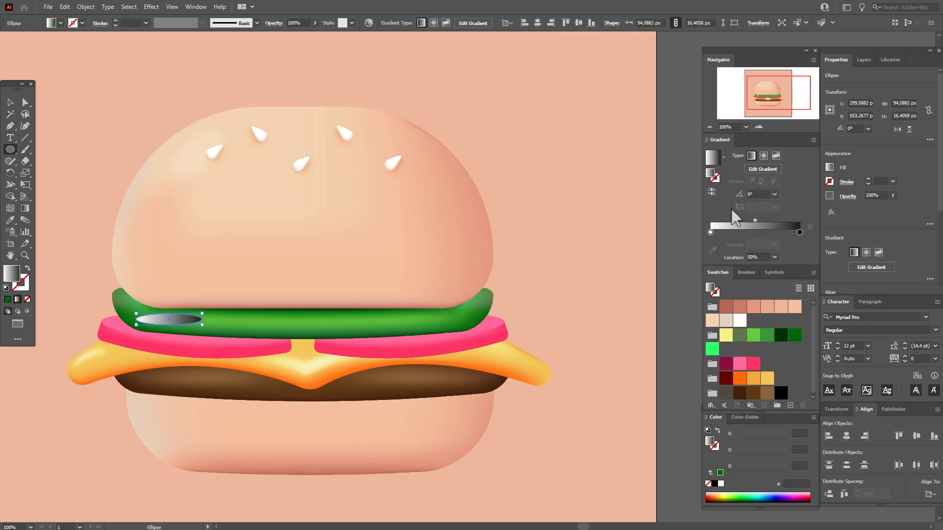
{"action": "left_click", "coordinate": [712, 192]}
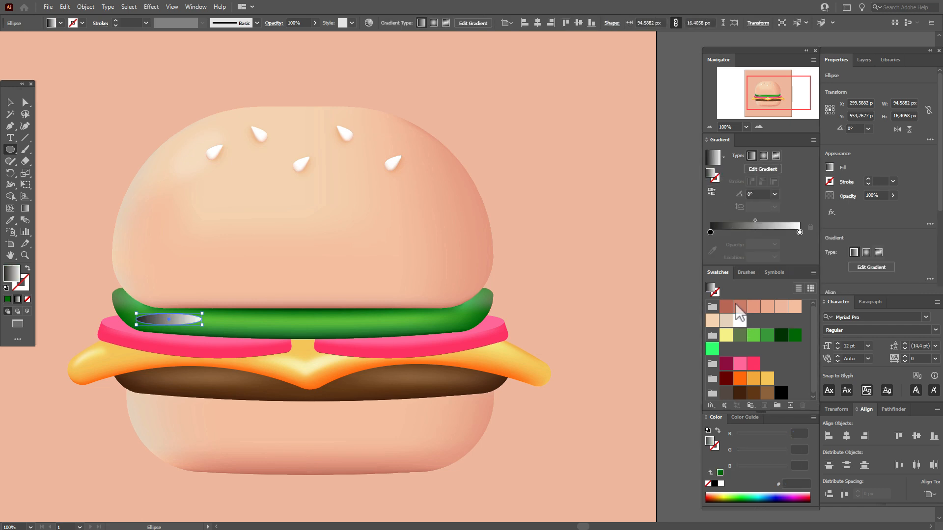
{"action": "left_click_drag", "start_coordinate": [725, 334], "coordinate": [715, 235]}
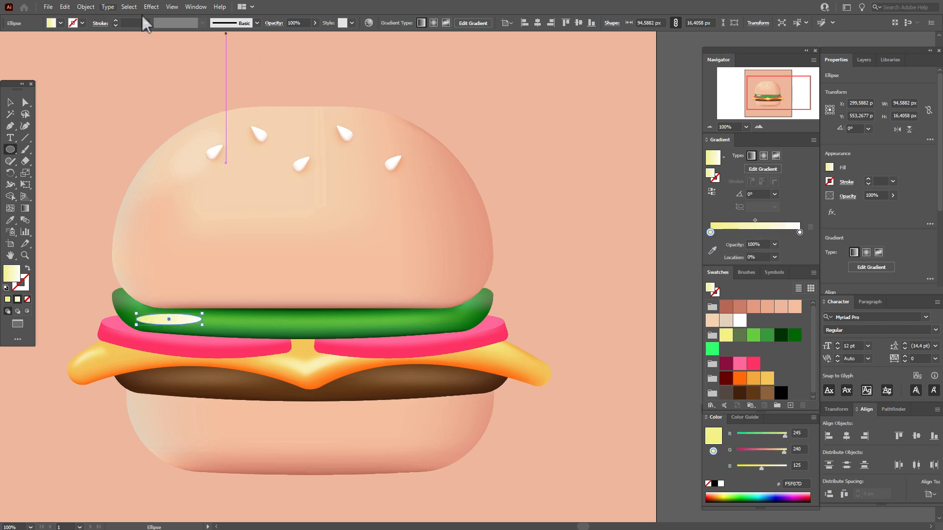
Change the yellow ellipse's blending mode, apply a Gaussian Blur with a radius of about 37 pixels and deselect it.
{"action": "left_click", "coordinate": [847, 197]}
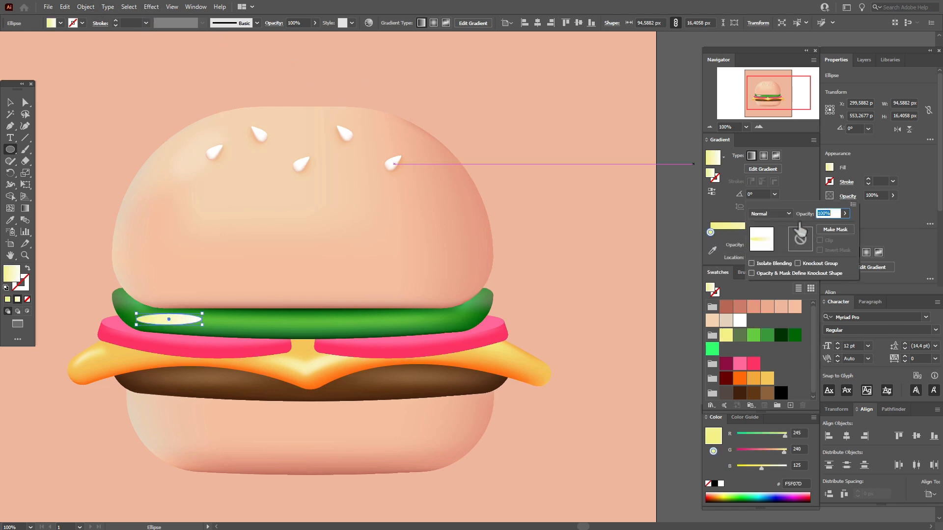
{"action": "left_click", "coordinate": [786, 214]}
{"action": "left_click", "coordinate": [783, 284]}
{"action": "left_click", "coordinate": [157, 10]}
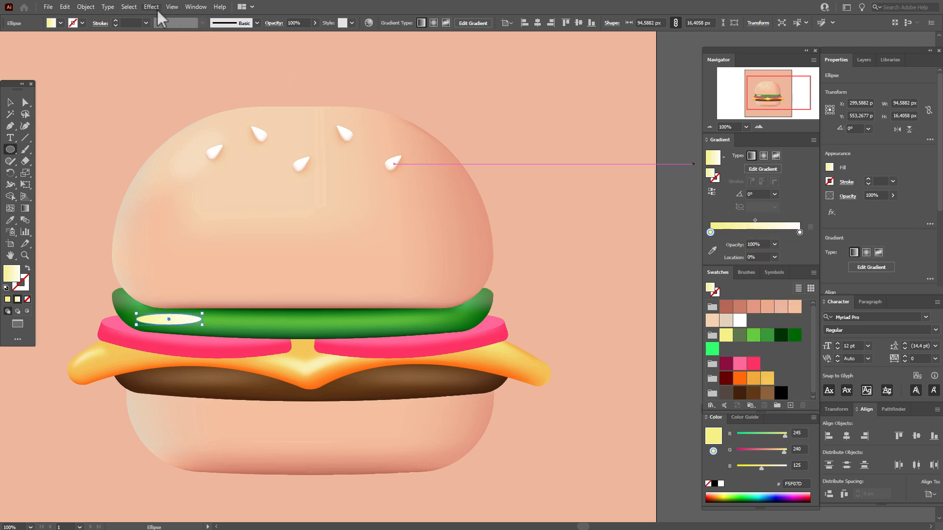
{"action": "left_click", "coordinate": [157, 10]}
{"action": "mouse_move", "coordinate": [196, 172]}
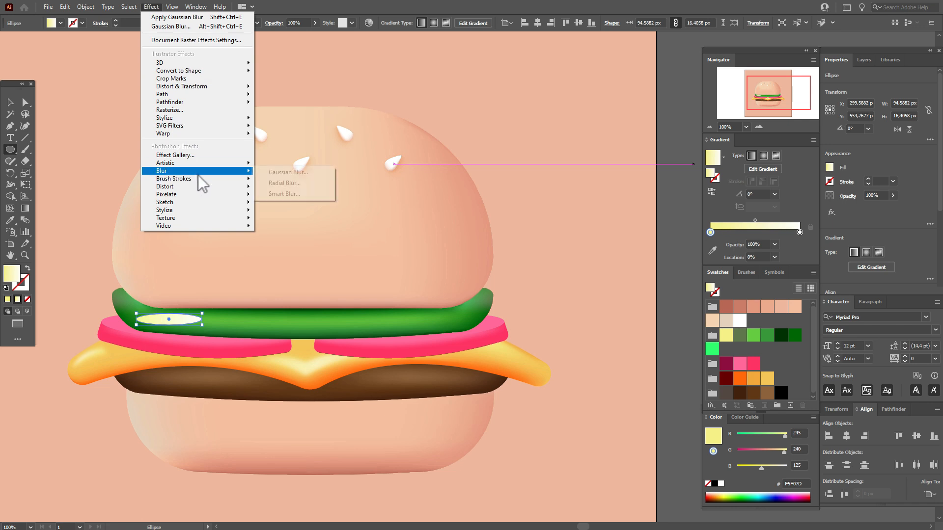
{"action": "left_click", "coordinate": [277, 173]}
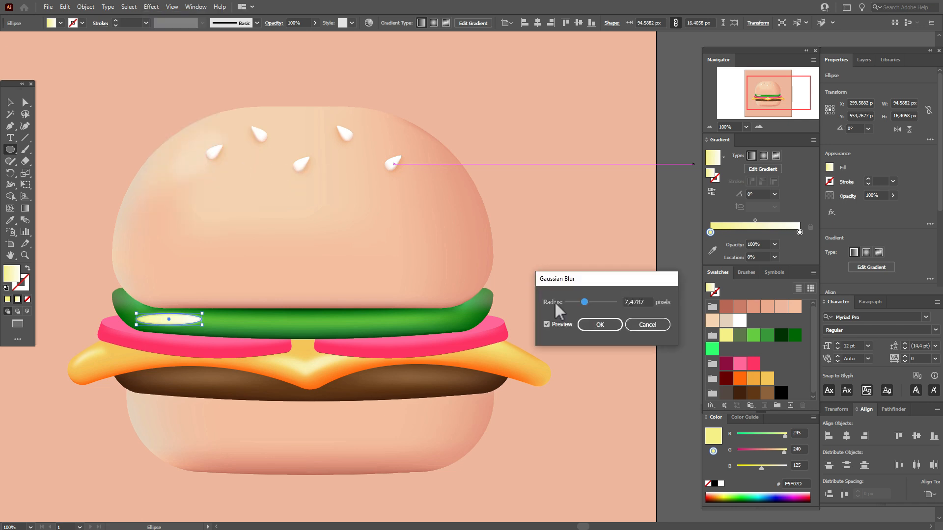
{"action": "left_click_drag", "start_coordinate": [584, 302], "coordinate": [600, 302]}
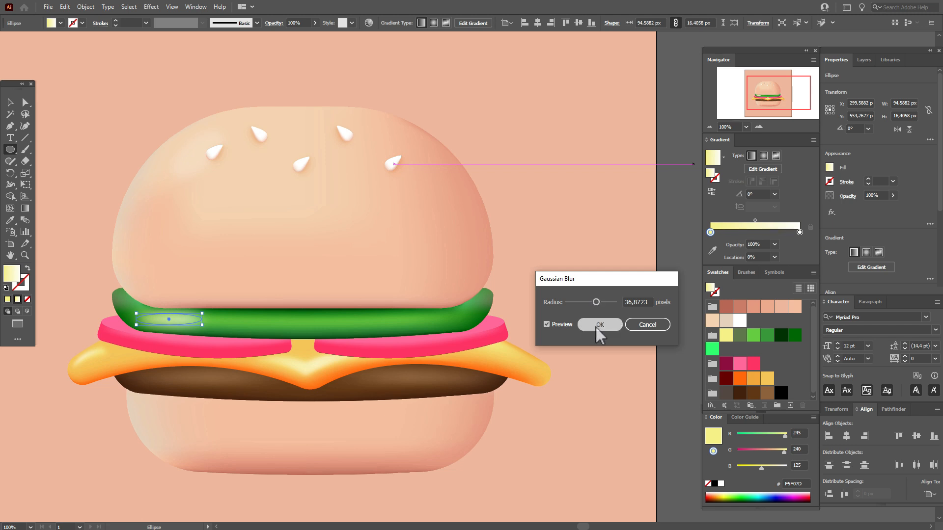
{"action": "left_click", "coordinate": [596, 327]}
{"action": "left_click", "coordinate": [15, 106]}
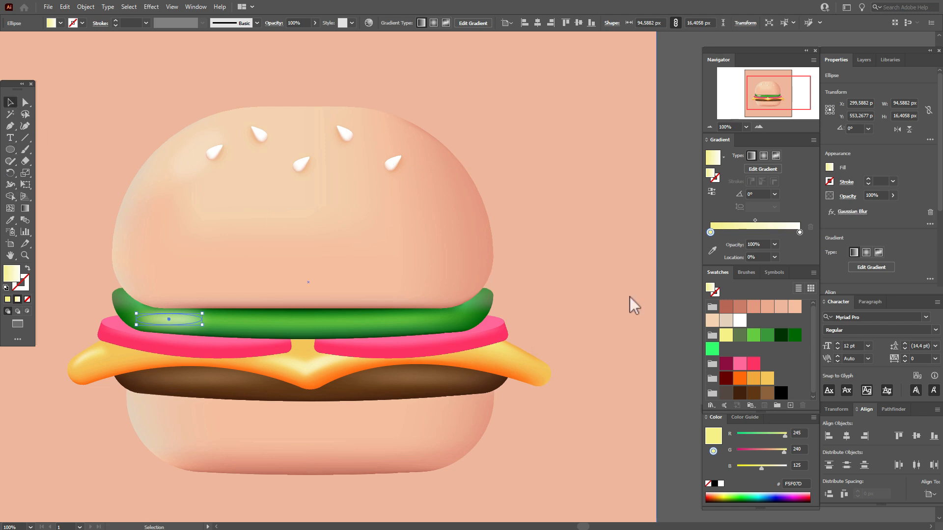
{"action": "left_click", "coordinate": [664, 278]}
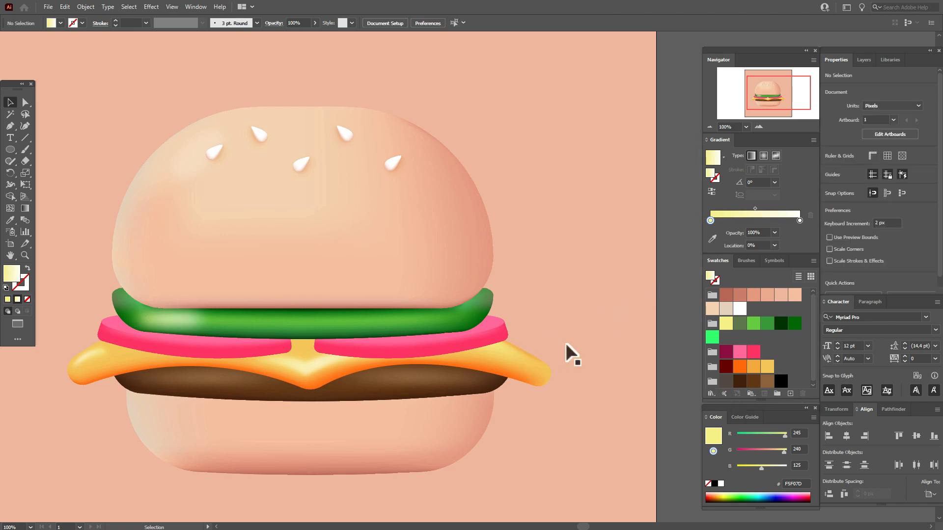
Set the lettuce highlight's opacity to 50% and deselect it.
{"action": "left_click", "coordinate": [178, 318]}
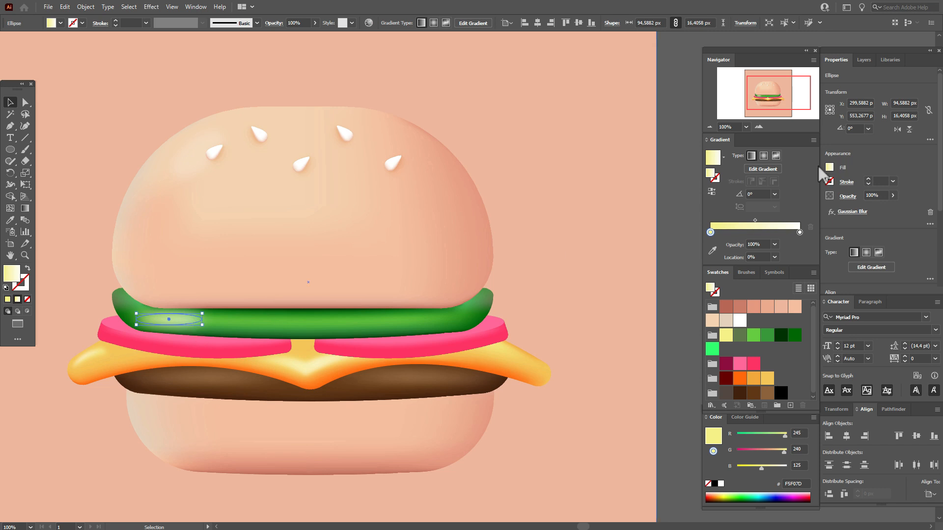
{"action": "type", "text": "50"}
{"action": "key", "text": "Return"}
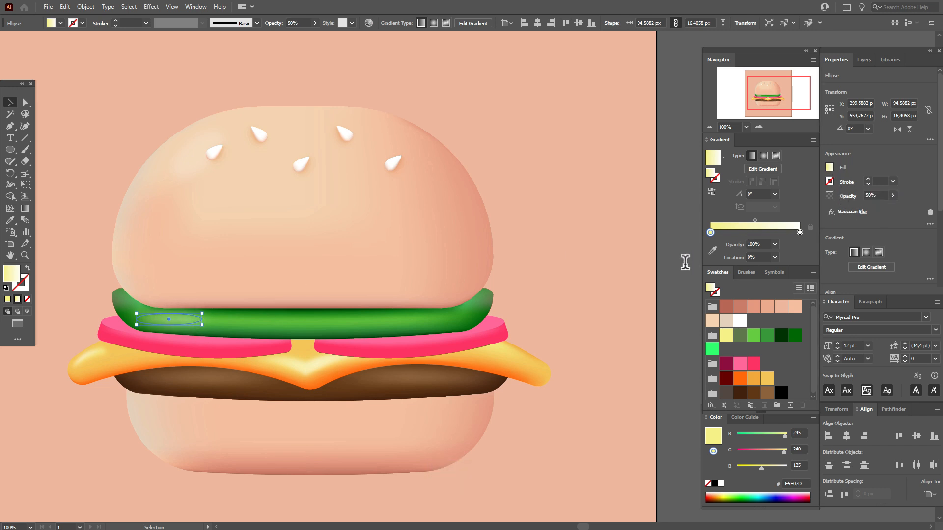
{"action": "left_click", "coordinate": [629, 315]}
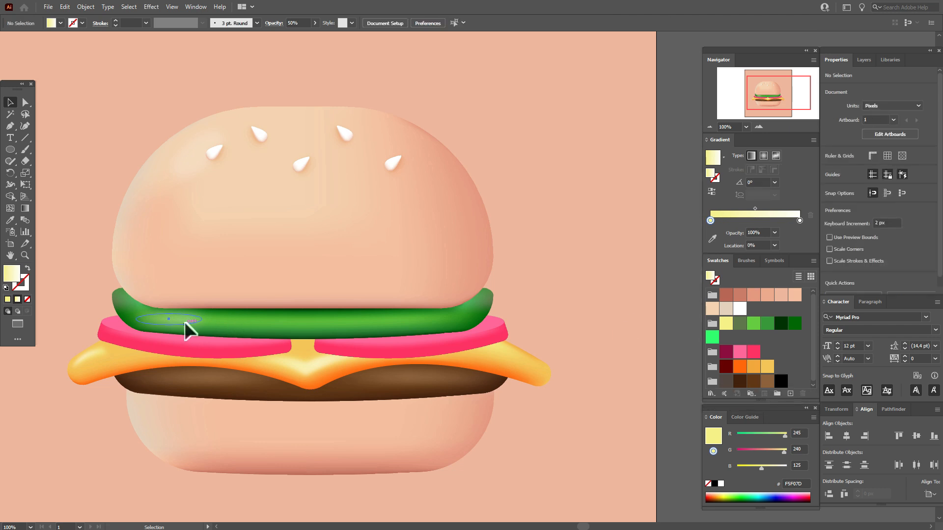
Copy the lettuce highlight straight across to the lettuce's right end and reflect the copy over the vertical axis.
{"action": "left_click", "coordinate": [182, 322]}
{"action": "left_click_drag", "start_coordinate": [182, 322], "coordinate": [434, 322]}
{"action": "right_click", "coordinate": [434, 322]}
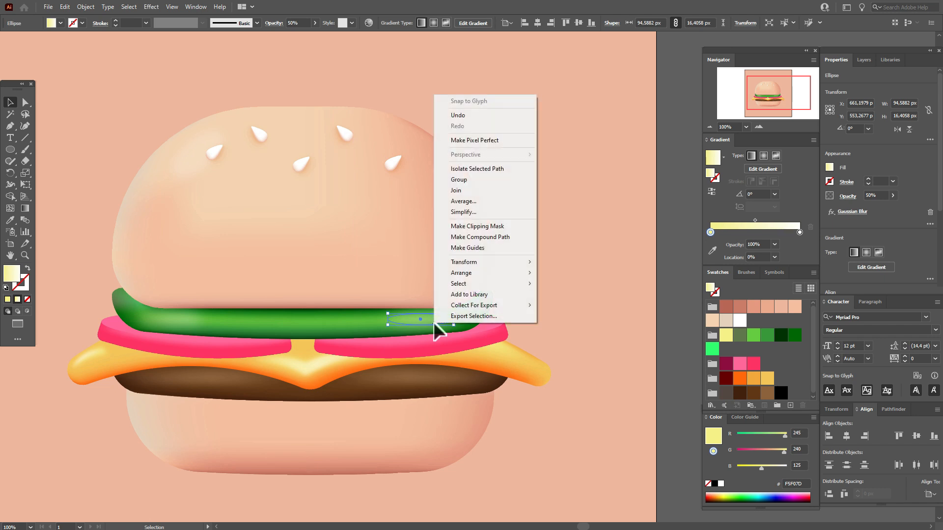
{"action": "mouse_move", "coordinate": [498, 262]}
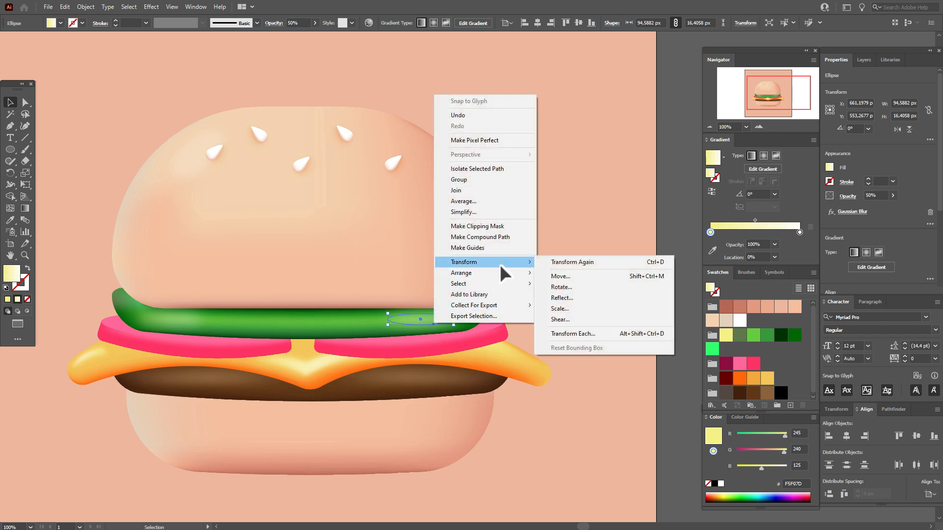
{"action": "left_click", "coordinate": [569, 294]}
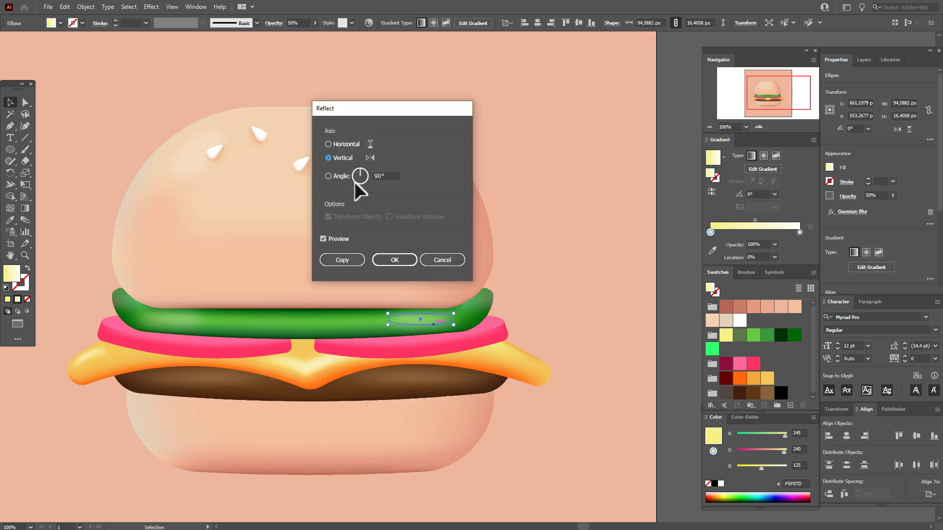
{"action": "left_click", "coordinate": [414, 261]}
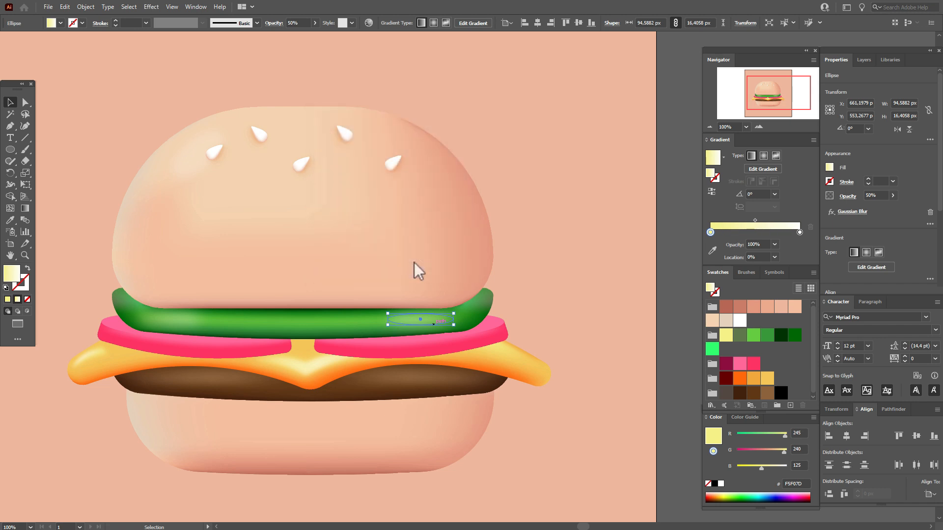
{"action": "left_click", "coordinate": [666, 289]}
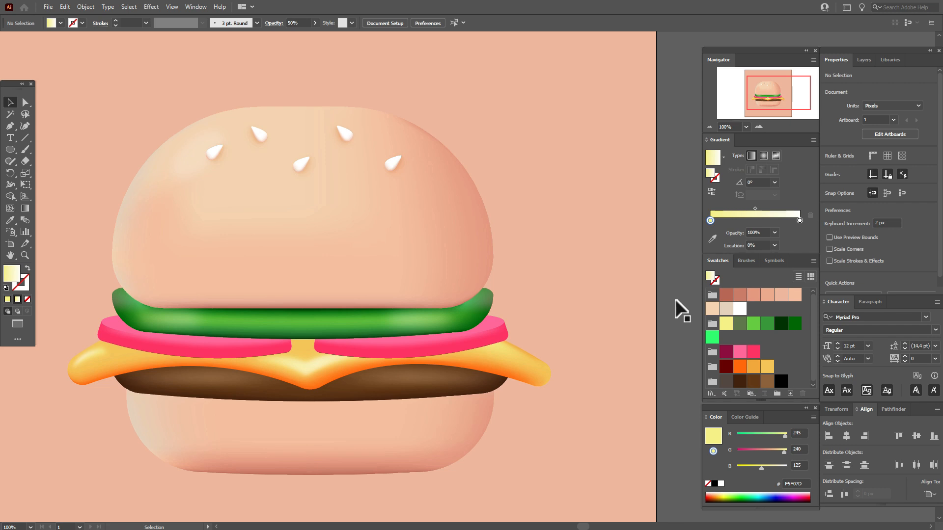
Duplicate the green shadow ellipse downward onto the lettuce's lower edge, overlapping the tomato slices.
{"action": "left_click", "coordinate": [326, 311]}
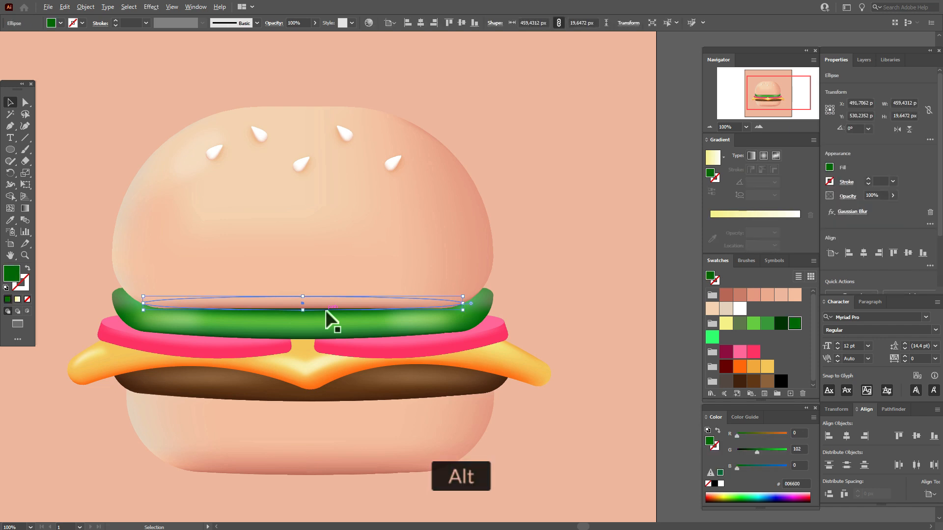
{"action": "left_click_drag", "start_coordinate": [325, 321], "coordinate": [327, 340]}
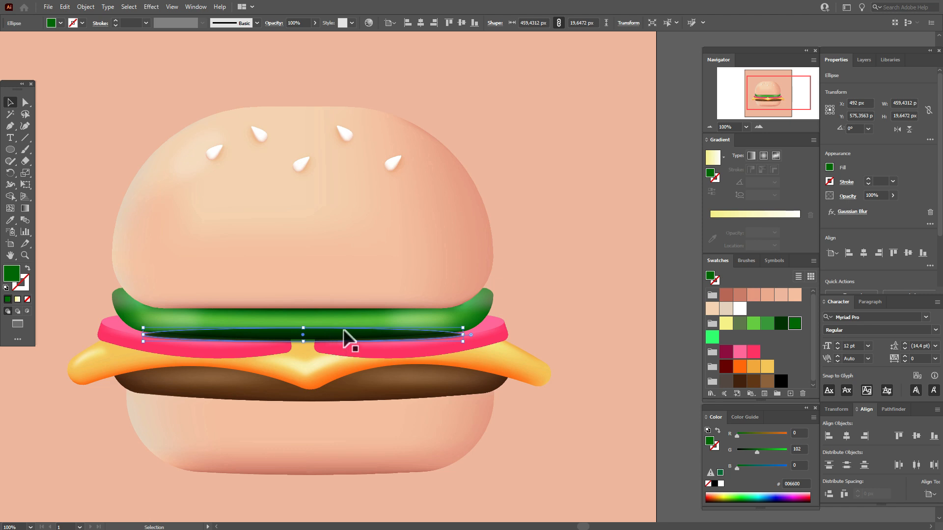
Bring the top bun, sesame seeds and lettuce with their shading to the front, leaving out the background, tomatoes, cheese, patty and duplicated shadow.
{"action": "left_click", "coordinate": [11, 256]}
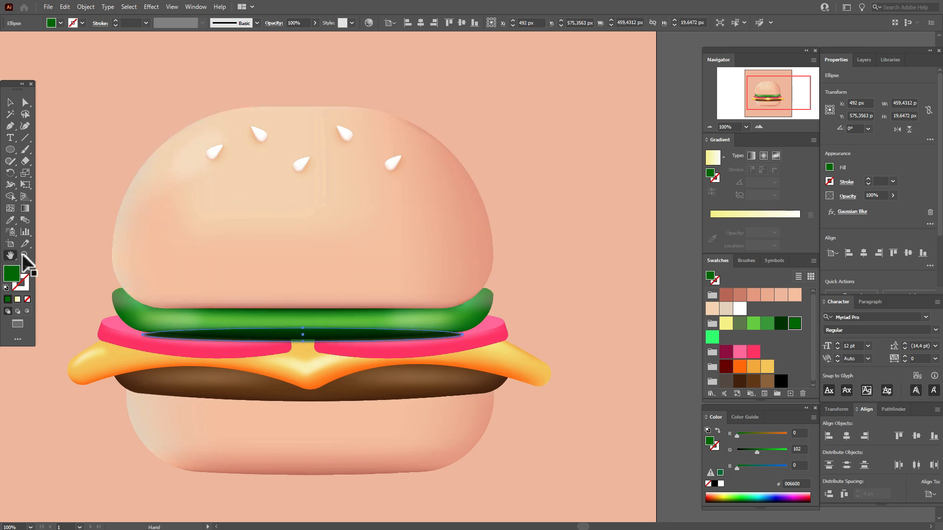
{"action": "left_click_drag", "start_coordinate": [281, 297], "coordinate": [290, 330]}
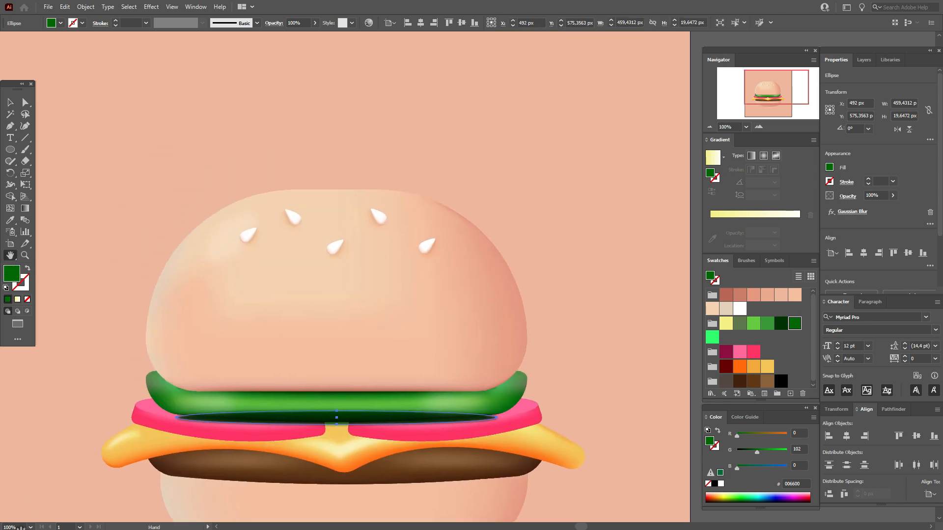
{"action": "type", "text": "50"}
{"action": "key", "text": "Return"}
{"action": "left_click", "coordinate": [624, 256]}
{"action": "left_click", "coordinate": [10, 256]}
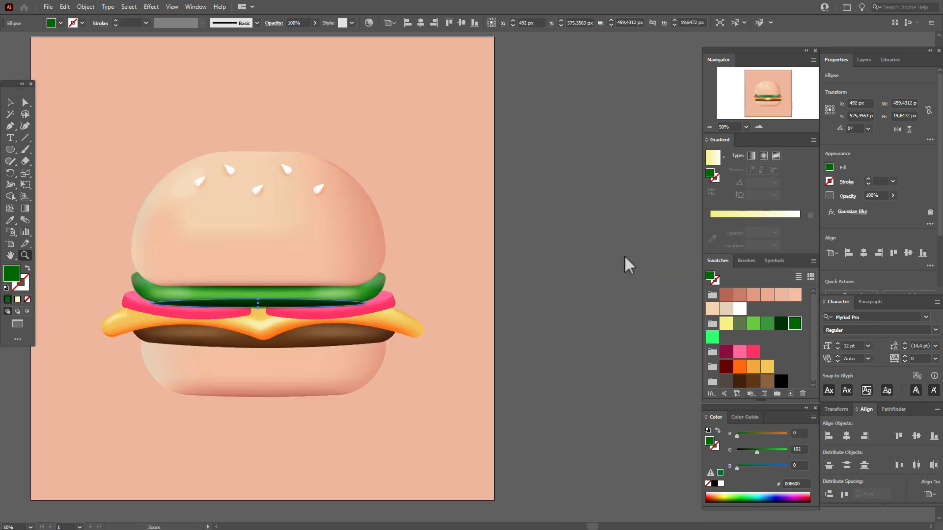
{"action": "left_click_drag", "start_coordinate": [73, 264], "coordinate": [139, 310]}
{"action": "left_click", "coordinate": [11, 103]}
{"action": "left_click_drag", "start_coordinate": [119, 68], "coordinate": [516, 341]}
{"action": "left_click", "coordinate": [459, 348], "text": "shift"}
{"action": "left_click", "coordinate": [502, 328], "text": "shift"}
{"action": "left_click", "coordinate": [188, 349], "text": "shift"}
{"action": "left_click", "coordinate": [194, 368], "text": "shift"}
{"action": "left_click", "coordinate": [471, 309], "text": "shift"}
{"action": "right_click", "coordinate": [487, 301]}
{"action": "mouse_move", "coordinate": [565, 412]}
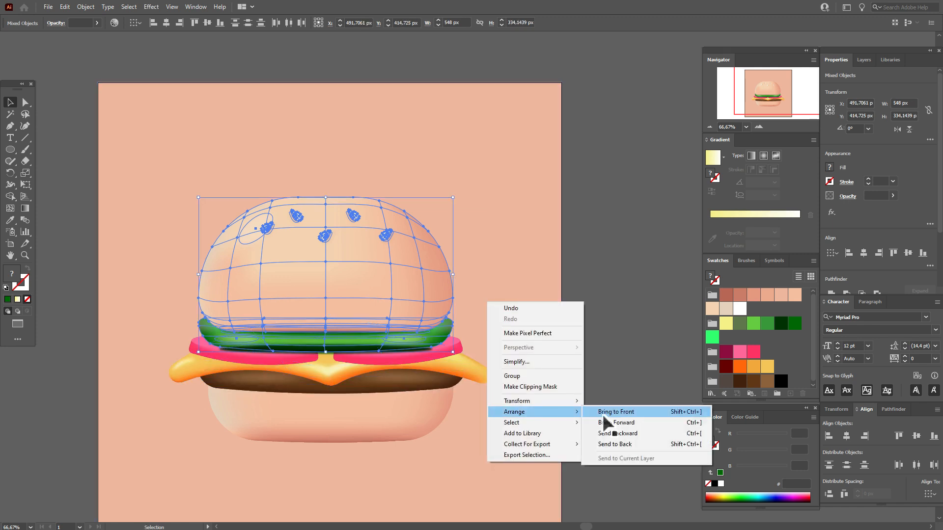
{"action": "left_click", "coordinate": [605, 413]}
Fill the duplicated shadow beneath the lettuce with the dark crimson swatch 8C0C40.
{"action": "left_click", "coordinate": [430, 352]}
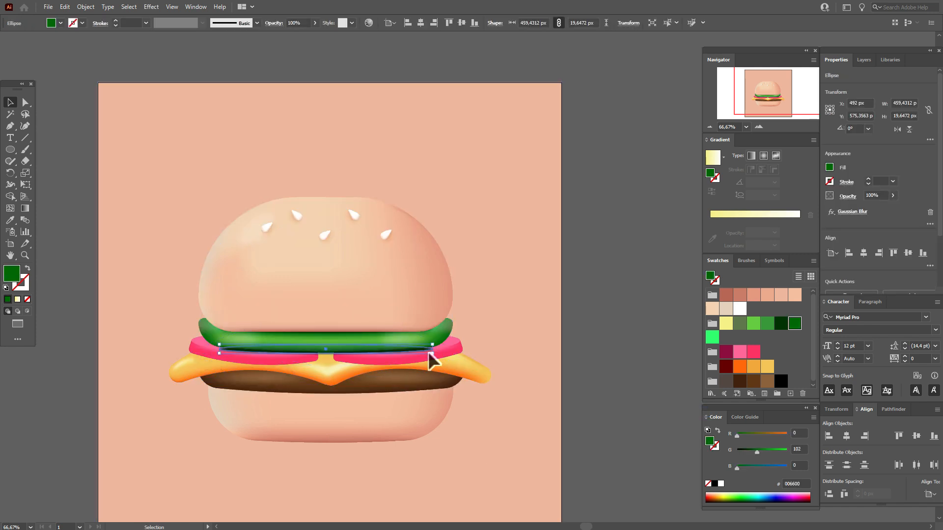
{"action": "left_click", "coordinate": [725, 351]}
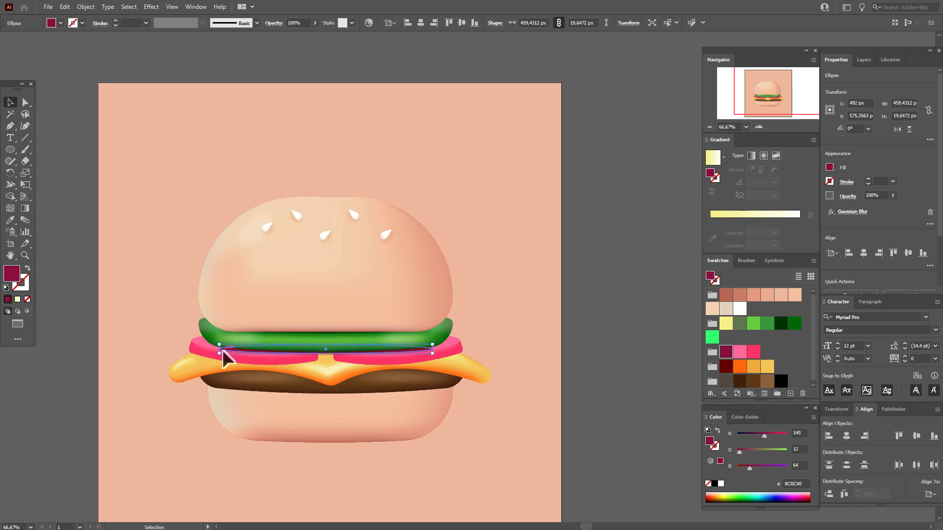
Move the crimson shadow up 2 px, widen it slightly and adjust its height, leaving nothing selected.
{"action": "left_click", "coordinate": [25, 255]}
{"action": "left_click", "coordinate": [354, 309]}
{"action": "left_click", "coordinate": [493, 298]}
{"action": "left_click", "coordinate": [10, 103]}
{"action": "key", "text": "Up"}
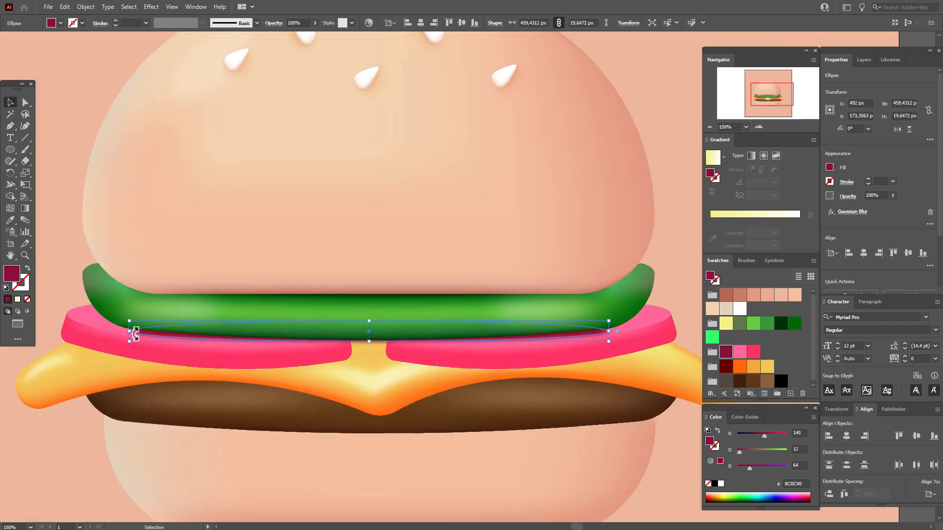
{"action": "left_click_drag", "start_coordinate": [608, 330], "coordinate": [618, 331]}
{"action": "left_click_drag", "start_coordinate": [368, 321], "coordinate": [372, 347]}
{"action": "left_click", "coordinate": [677, 280]}
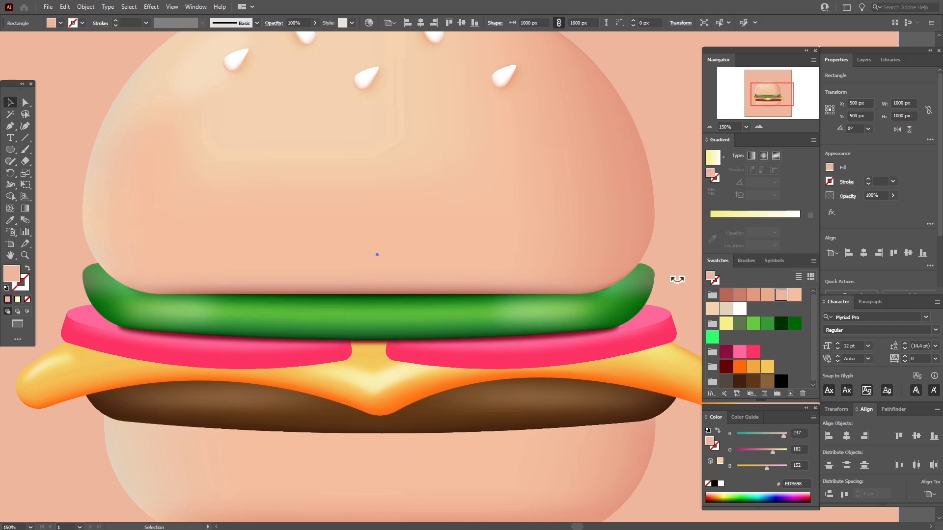
{"action": "key", "text": "h"}
{"action": "left_click_drag", "start_coordinate": [264, 269], "coordinate": [522, 235]}
{"action": "left_click", "coordinate": [11, 103]}
{"action": "left_click", "coordinate": [58, 152]}
Draw a closed curved shadow shape in dark red 660000 with the Pen tool beneath the left tomato slice, over the cheese.
{"action": "key", "text": "h"}
{"action": "left_click_drag", "start_coordinate": [469, 275], "coordinate": [295, 307]}
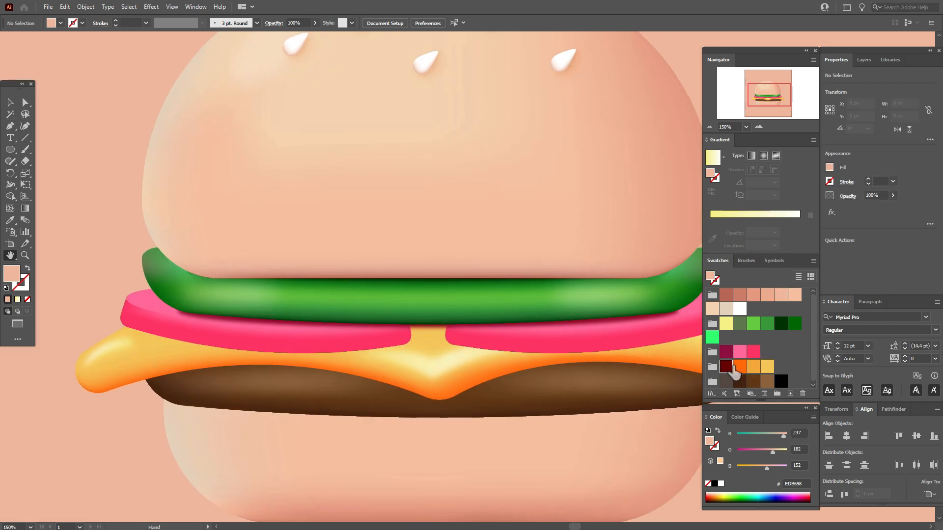
{"action": "left_click", "coordinate": [725, 367]}
{"action": "key", "text": "p"}
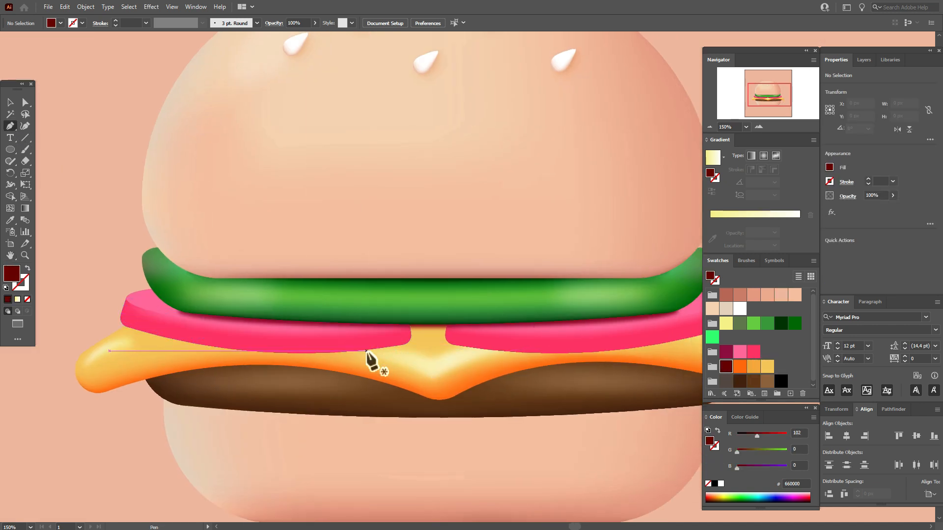
{"action": "left_click", "coordinate": [418, 325]}
{"action": "left_click_drag", "start_coordinate": [135, 356], "coordinate": [45, 328]}
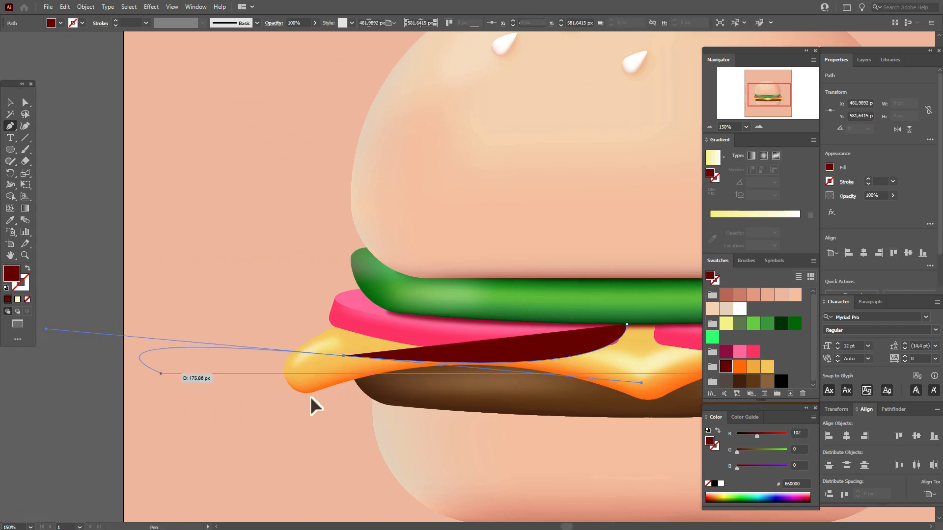
{"action": "left_click", "coordinate": [345, 355]}
{"action": "left_click", "coordinate": [362, 326]}
{"action": "left_click_drag", "start_coordinate": [627, 325], "coordinate": [688, 284]}
Fill the shadow beneath the left tomato slice with a white-to-dark-red 660000 gradient and set its blend mode to Multiply.
{"action": "left_click", "coordinate": [11, 255]}
{"action": "left_click_drag", "start_coordinate": [593, 275], "coordinate": [470, 309]}
{"action": "left_click", "coordinate": [11, 103]}
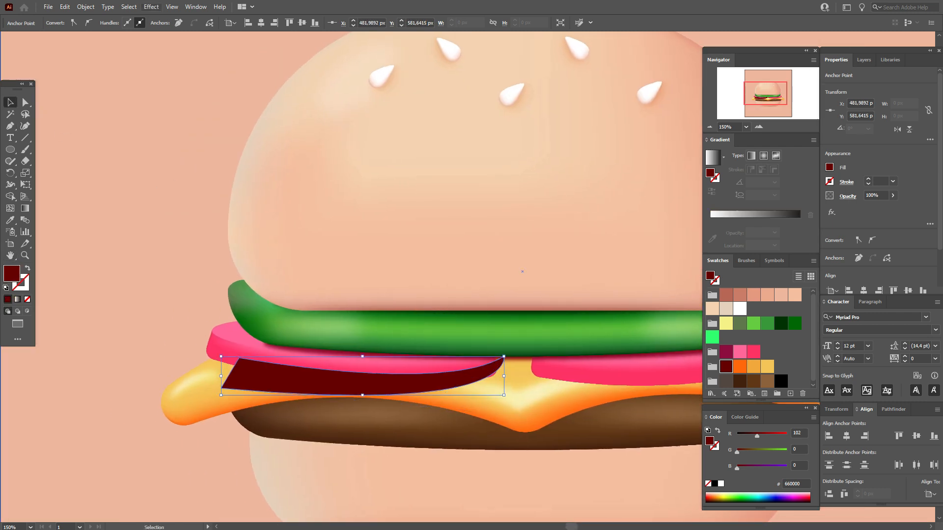
{"action": "left_click", "coordinate": [719, 156]}
{"action": "left_click", "coordinate": [729, 380]}
{"action": "left_click", "coordinate": [847, 197]}
{"action": "left_click", "coordinate": [775, 213]}
{"action": "left_click", "coordinate": [775, 247]}
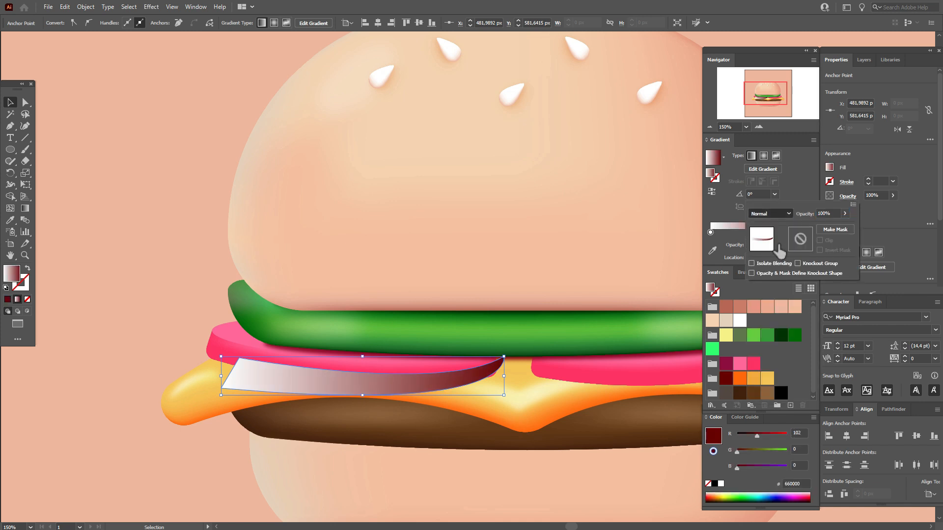
Bring the top bun, sesame seeds, lettuce and both tomato slices to the front, leaving out the background, cheese, patty and new shadow.
{"action": "left_click", "coordinate": [9, 255]}
{"action": "double_click", "coordinate": [10, 255]}
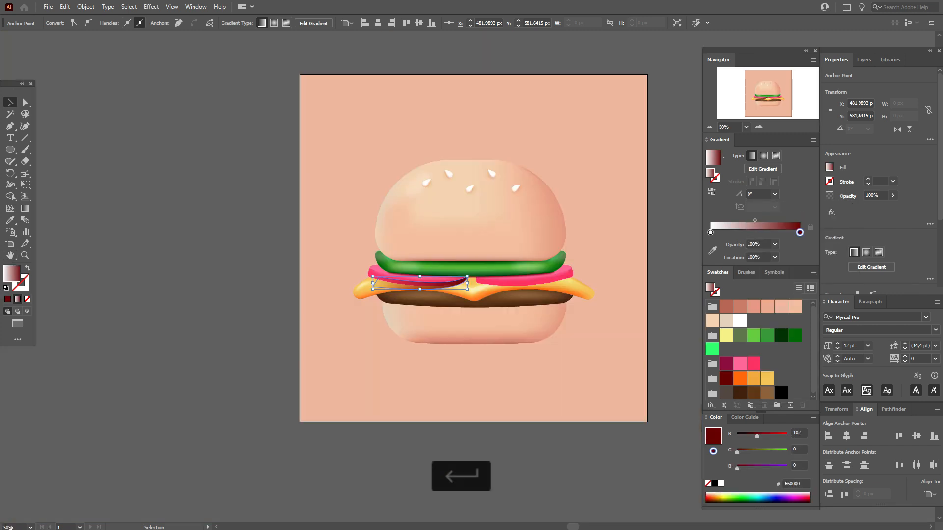
{"action": "key", "text": "v"}
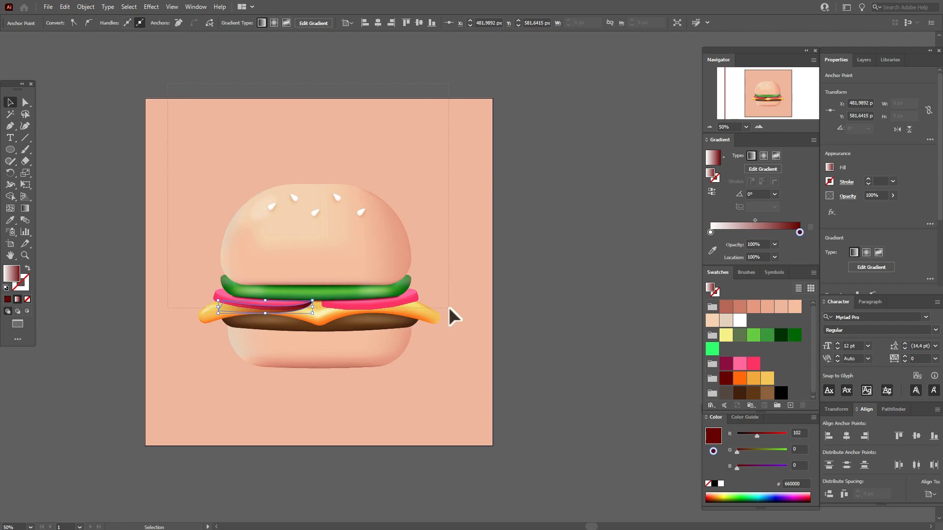
{"action": "left_click_drag", "start_coordinate": [449, 307], "coordinate": [449, 308]}
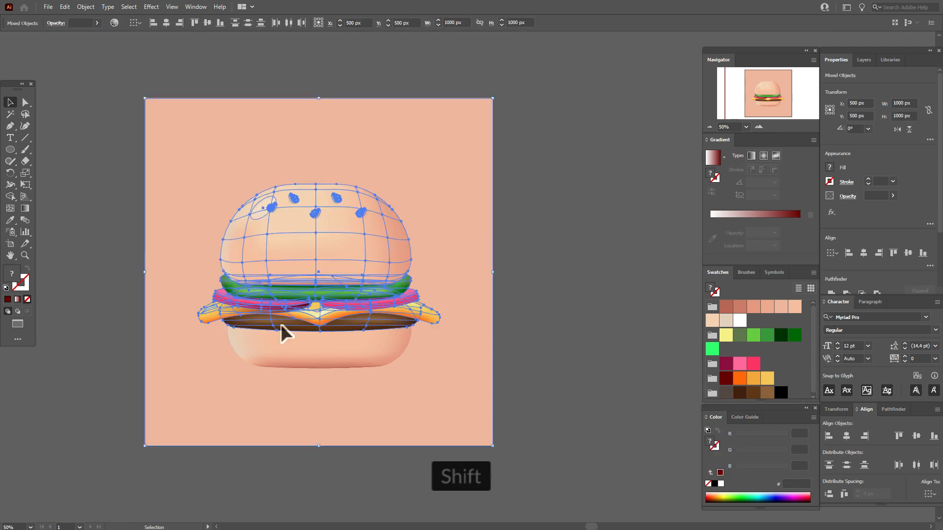
{"action": "left_click", "coordinate": [216, 317], "text": "shift"}
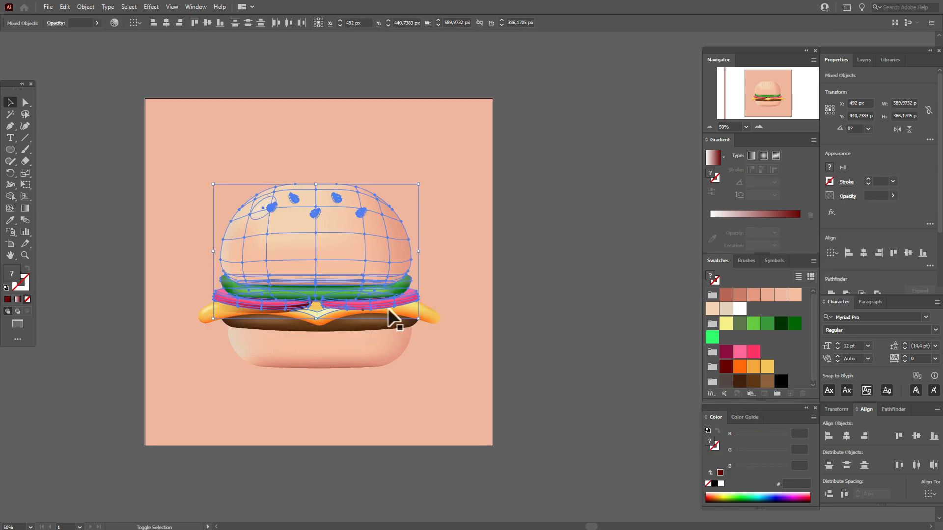
{"action": "left_click", "coordinate": [324, 315], "text": "shift"}
{"action": "right_click", "coordinate": [443, 290]}
{"action": "left_click", "coordinate": [584, 399]}
{"action": "left_click", "coordinate": [567, 325]}
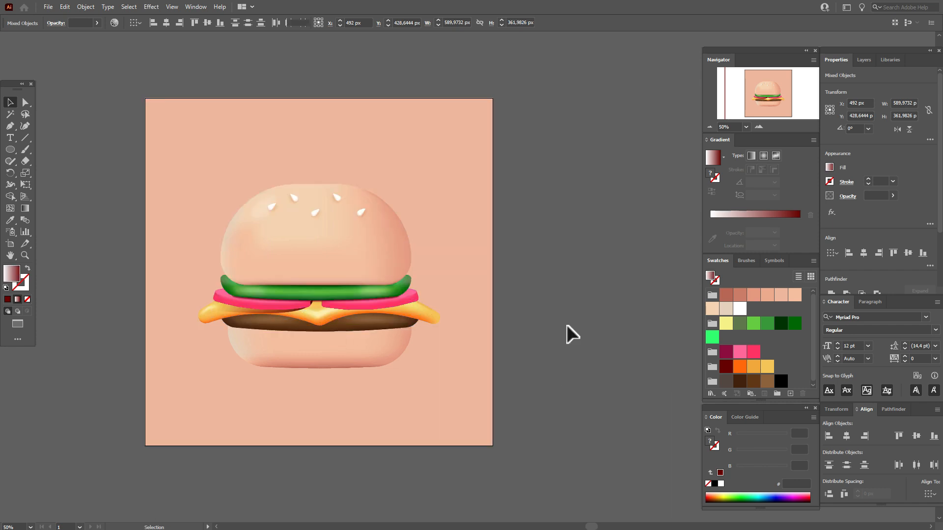
Soften the shadow beneath the left tomato slice with a Gaussian Blur.
{"action": "left_click", "coordinate": [239, 311]}
{"action": "left_click", "coordinate": [151, 7]}
{"action": "mouse_move", "coordinate": [228, 179]}
{"action": "left_click", "coordinate": [289, 175]}
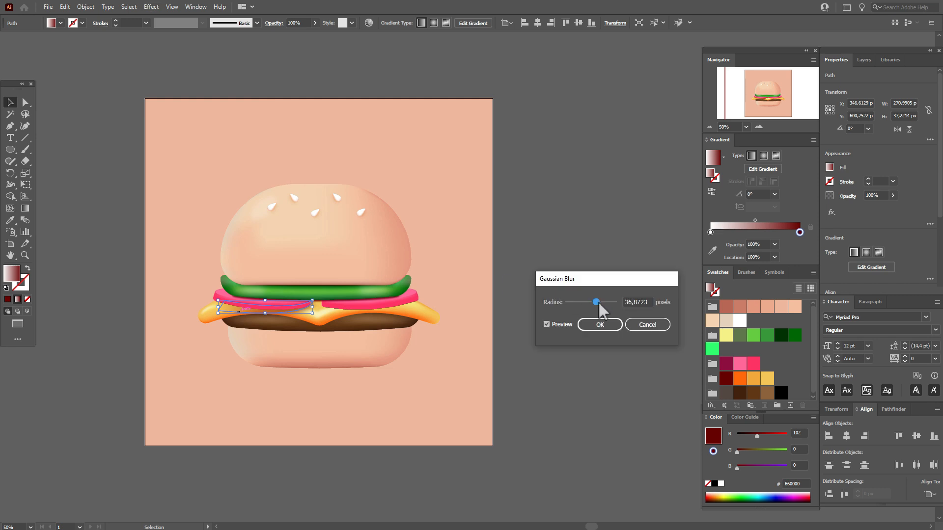
{"action": "left_click_drag", "start_coordinate": [591, 302], "coordinate": [590, 302]}
{"action": "left_click", "coordinate": [606, 322]}
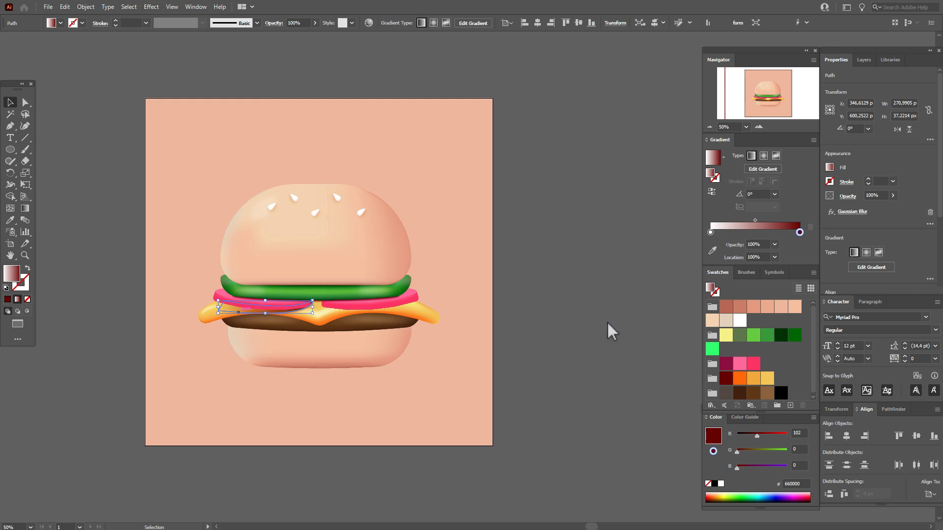
{"action": "left_click", "coordinate": [612, 321]}
Move the right end anchor of the left tomato's blurred shadow slightly down with the Direct Selection tool.
{"action": "double_click", "coordinate": [25, 255]}
{"action": "left_click_drag", "start_coordinate": [337, 310], "coordinate": [337, 311]}
{"action": "left_click", "coordinate": [25, 102]}
{"action": "left_click_drag", "start_coordinate": [427, 285], "coordinate": [429, 293]}
{"action": "left_click", "coordinate": [120, 250]}
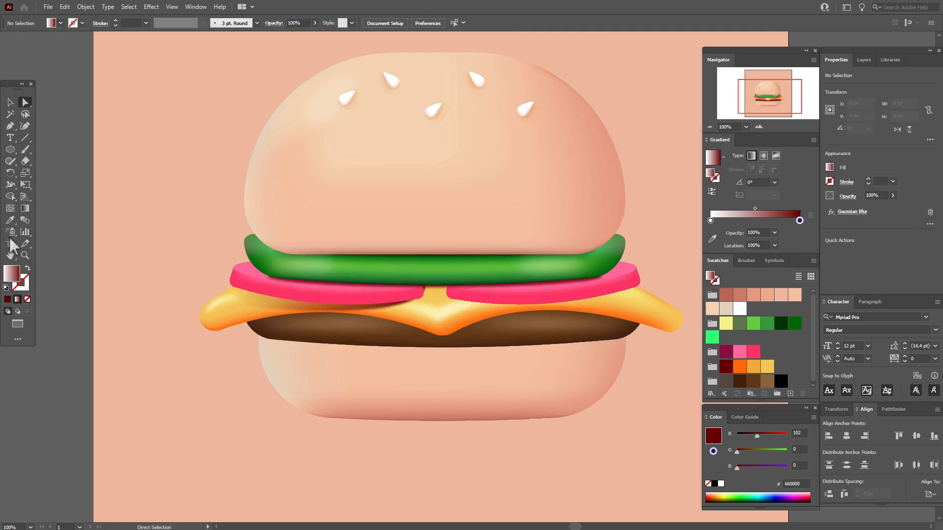
Draw an ellipse about 275 by 33 px along the right tomato slice's lower edge and rotate it about 7° to follow the slice.
{"action": "left_click", "coordinate": [10, 255]}
{"action": "left_click_drag", "start_coordinate": [129, 142], "coordinate": [52, 164]}
{"action": "left_click", "coordinate": [11, 150]}
{"action": "left_click_drag", "start_coordinate": [379, 312], "coordinate": [570, 336]}
{"action": "left_click", "coordinate": [10, 102]}
{"action": "left_click_drag", "start_coordinate": [510, 324], "coordinate": [512, 318]}
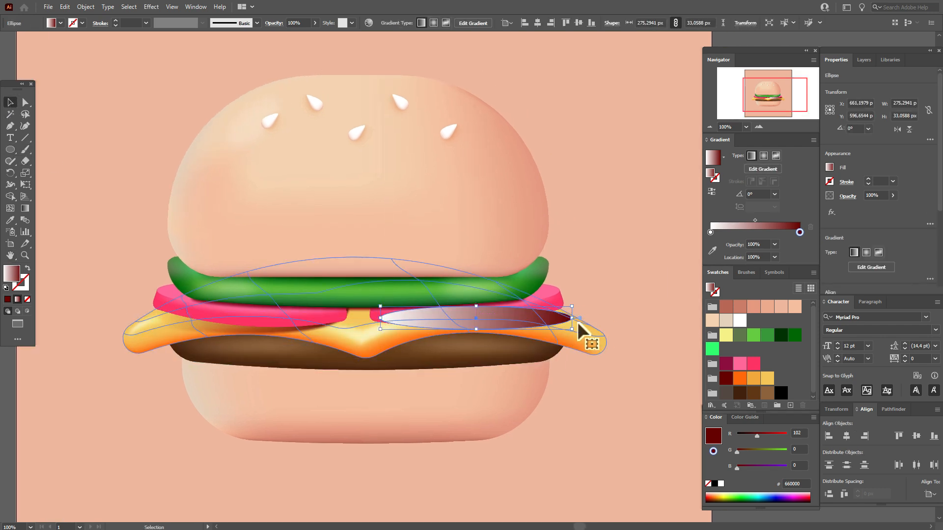
{"action": "left_click_drag", "start_coordinate": [576, 320], "coordinate": [575, 308]}
Set the blend mode of the ellipse over the right tomato slice to Multiply.
{"action": "left_click", "coordinate": [847, 195]}
{"action": "left_click", "coordinate": [769, 214]}
{"action": "left_click", "coordinate": [773, 236]}
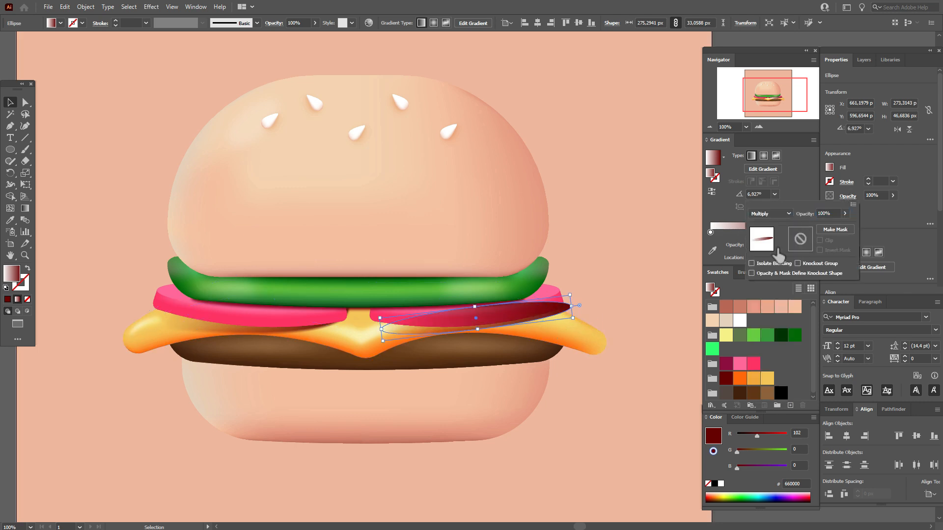
Group the top bun with its highlight, the sesame seeds, the lettuce and the lettuce highlights.
{"action": "left_click", "coordinate": [252, 123]}
{"action": "left_click", "coordinate": [270, 120], "text": "shift"}
{"action": "left_click", "coordinate": [314, 103], "text": "shift"}
{"action": "left_click", "coordinate": [399, 103], "text": "shift"}
{"action": "left_click", "coordinate": [447, 132], "text": "shift"}
{"action": "left_click", "coordinate": [356, 133], "text": "shift"}
{"action": "left_click", "coordinate": [331, 276], "text": "shift"}
{"action": "left_click", "coordinate": [241, 290], "text": "shift"}
{"action": "left_click", "coordinate": [476, 288], "text": "shift"}
{"action": "left_click", "coordinate": [532, 284], "text": "shift"}
{"action": "left_click", "coordinate": [500, 237], "text": "shift"}
{"action": "key", "text": "ctrl+g"}
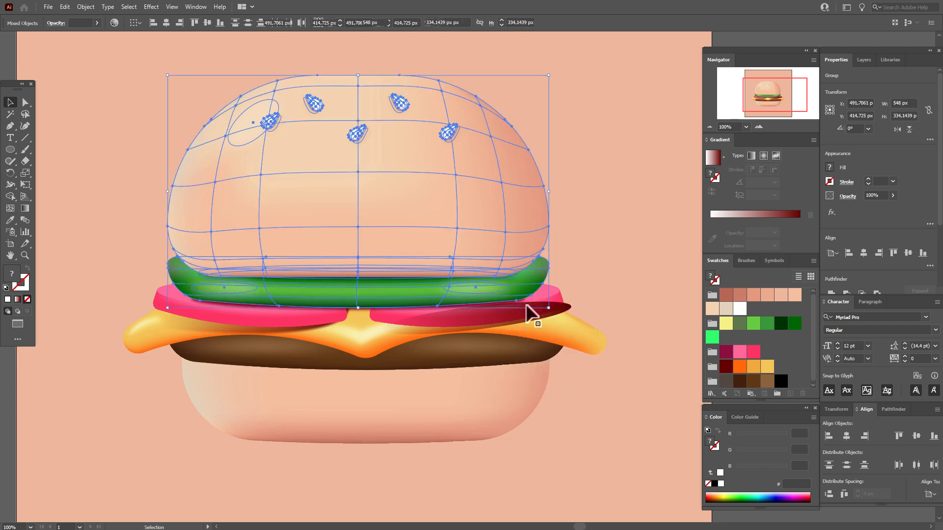
Bring the right tomato slice and the top bun group in front of the ellipse shadow.
{"action": "left_click", "coordinate": [559, 300], "text": "shift"}
{"action": "right_click", "coordinate": [552, 290]}
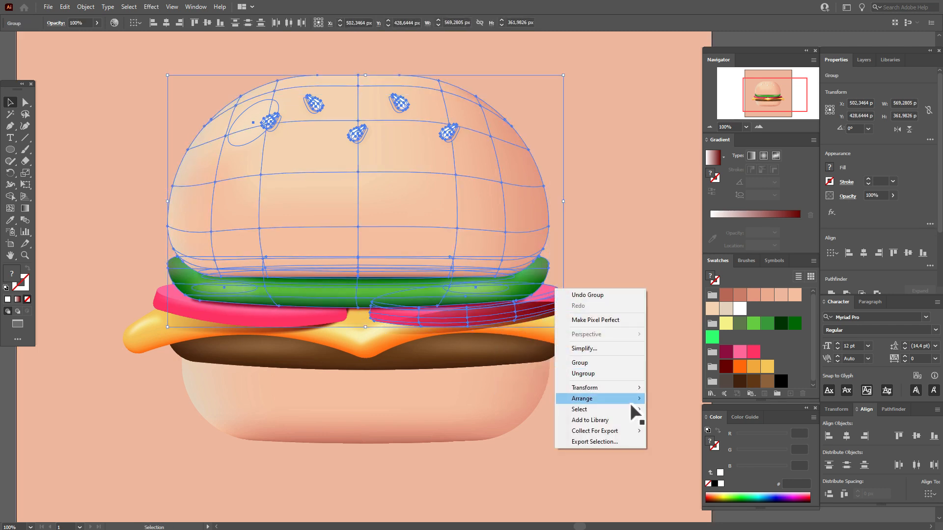
{"action": "left_click", "coordinate": [685, 360]}
{"action": "left_click", "coordinate": [642, 339]}
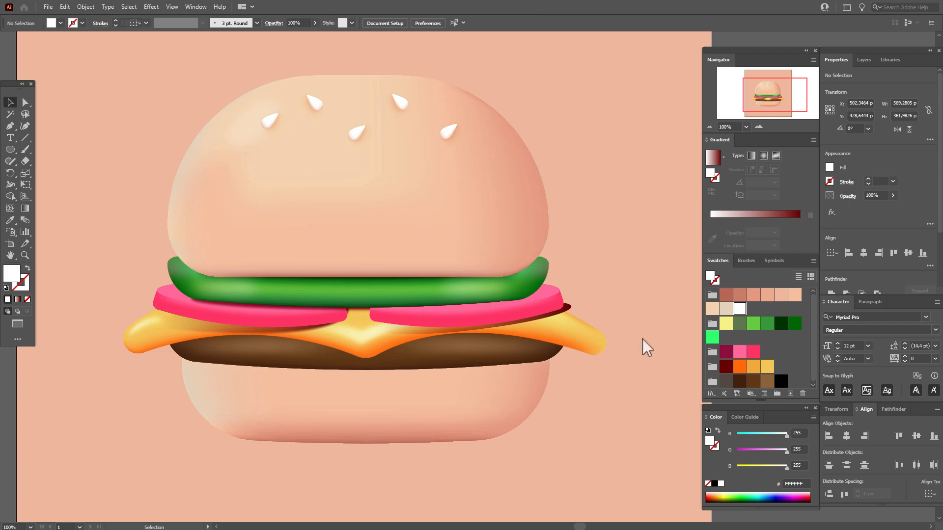
Bring the crimson lettuce shadow and the top bun group to the front, over the tomato slices.
{"action": "left_click", "coordinate": [360, 308]}
{"action": "left_click", "coordinate": [383, 297], "text": "shift"}
{"action": "right_click", "coordinate": [383, 297]}
{"action": "mouse_move", "coordinate": [455, 407]}
{"action": "left_click", "coordinate": [539, 408]}
{"action": "left_click", "coordinate": [808, 516]}
Apply a Gaussian Blur to the ellipse shadow beneath the right tomato slice and shift it slightly left.
{"action": "left_click", "coordinate": [568, 310]}
{"action": "left_click", "coordinate": [151, 7]}
{"action": "mouse_move", "coordinate": [226, 183]}
{"action": "left_click", "coordinate": [269, 176]}
{"action": "left_click", "coordinate": [611, 328]}
{"action": "left_click_drag", "start_coordinate": [573, 308], "coordinate": [563, 309]}
{"action": "left_click", "coordinate": [856, 514]}
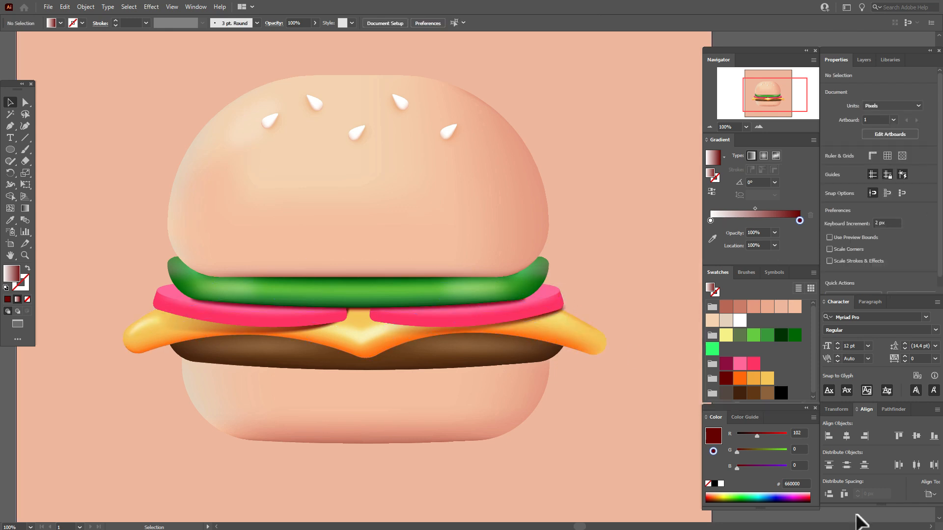
Draw a small closed shadow shape with the Pen tool at the right tomato slice's inner end and set it to Multiply.
{"action": "left_click", "coordinate": [9, 125]}
{"action": "left_click", "coordinate": [358, 302]}
{"action": "left_click_drag", "start_coordinate": [377, 326], "coordinate": [446, 325]}
{"action": "left_click", "coordinate": [358, 302]}
{"action": "left_click", "coordinate": [10, 102]}
{"action": "left_click", "coordinate": [850, 198]}
{"action": "left_click", "coordinate": [773, 213]}
{"action": "left_click", "coordinate": [779, 249]}
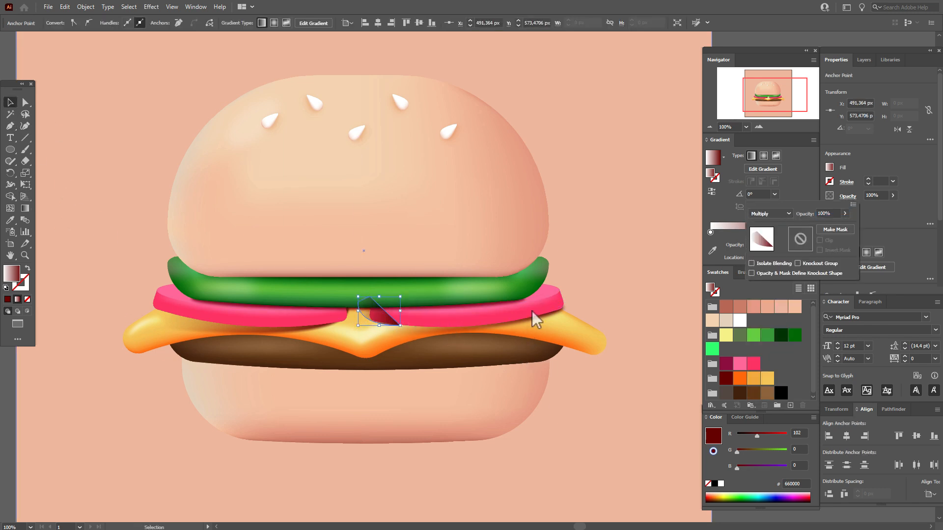
Bring the right tomato slice, the lettuce shadow and the top bun group in front of the small shadow shape.
{"action": "left_click", "coordinate": [532, 311]}
{"action": "left_click", "coordinate": [543, 292], "text": "shift"}
{"action": "left_click", "coordinate": [385, 289], "text": "shift"}
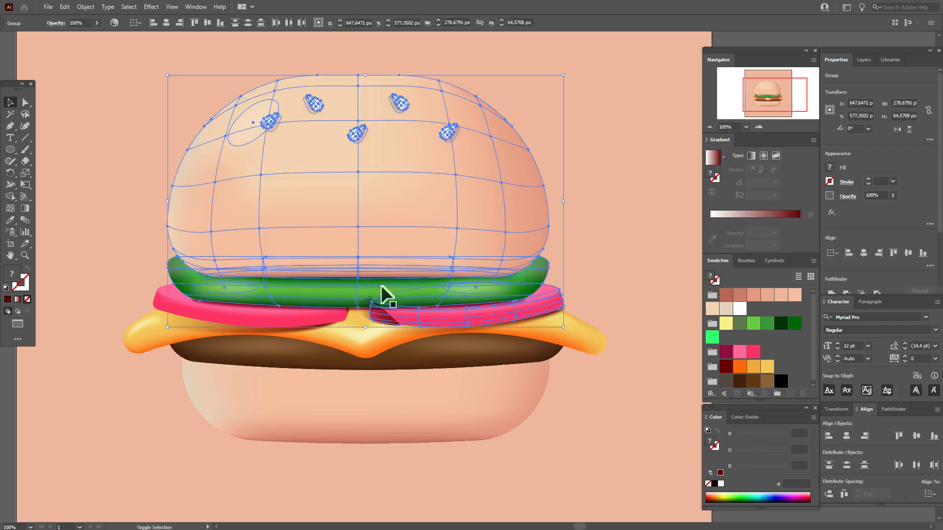
{"action": "right_click", "coordinate": [470, 289]}
{"action": "mouse_move", "coordinate": [562, 398]}
{"action": "left_click", "coordinate": [600, 397]}
{"action": "left_click", "coordinate": [827, 512]}
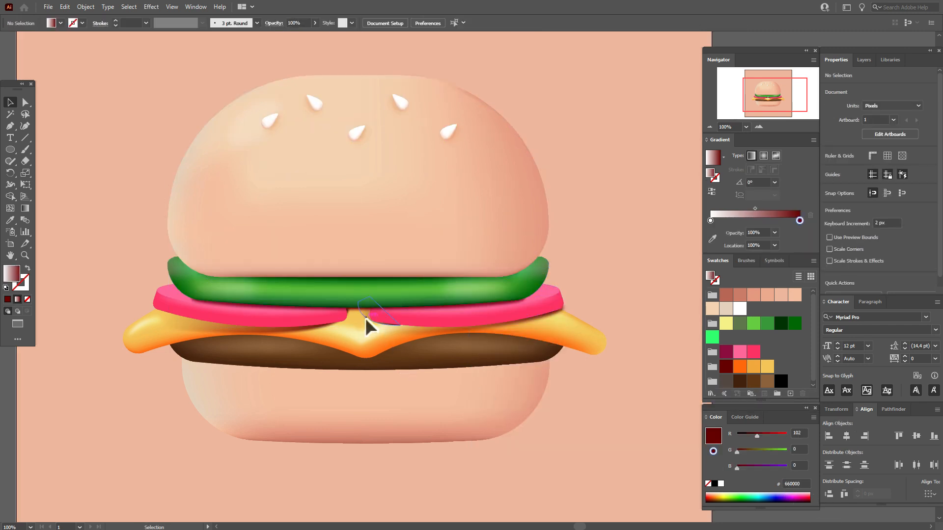
Set the small shadow's gradient midpoint to about 33.33%, then blur it with Gaussian Blur and nudge it left between the tomatoes.
{"action": "left_click", "coordinate": [364, 318]}
{"action": "left_click_drag", "start_coordinate": [754, 221], "coordinate": [740, 221]}
{"action": "left_click", "coordinate": [151, 7]}
{"action": "mouse_move", "coordinate": [190, 173]}
{"action": "left_click", "coordinate": [289, 172]}
{"action": "left_click", "coordinate": [600, 325]}
{"action": "left_click_drag", "start_coordinate": [366, 316], "coordinate": [354, 313]}
{"action": "left_click", "coordinate": [812, 521]}
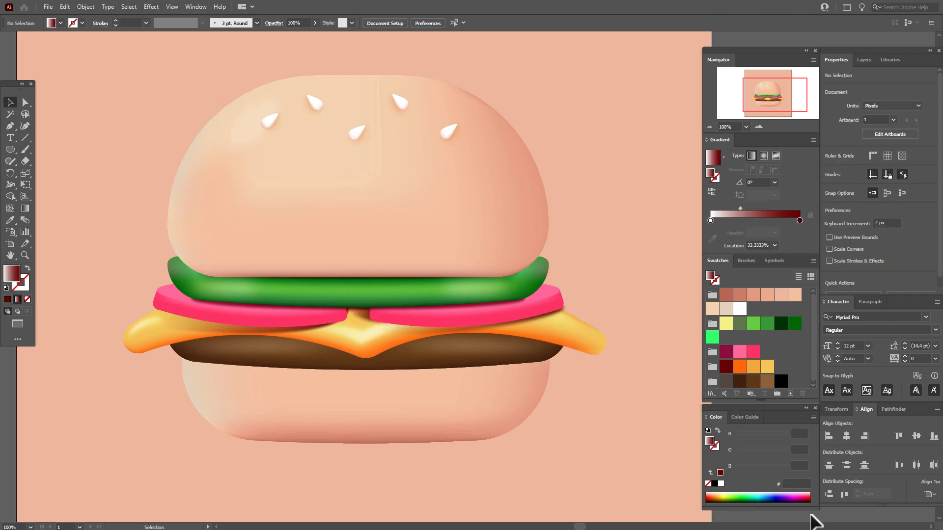
Ungroup the top bun, sesame seeds and lettuce, leaving nothing selected.
{"action": "left_click", "coordinate": [396, 227]}
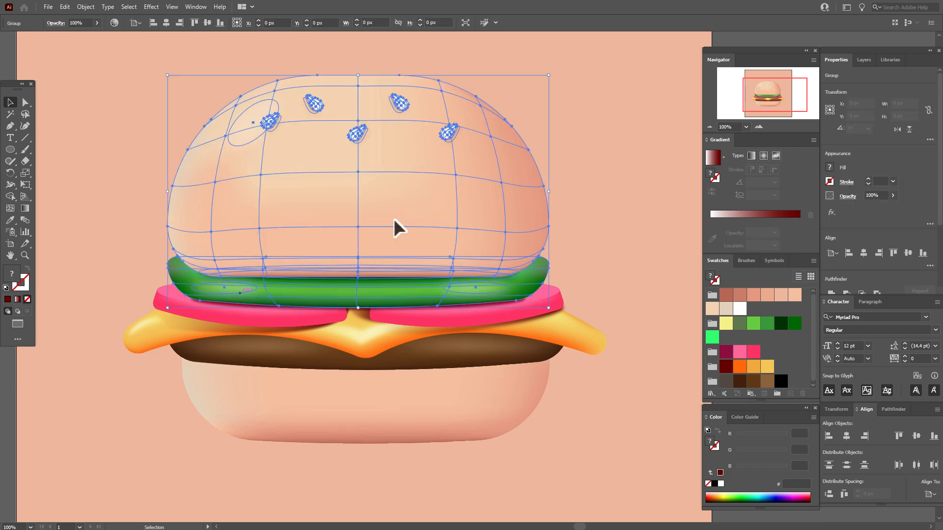
{"action": "left_click", "coordinate": [801, 517]}
{"action": "left_click", "coordinate": [221, 287]}
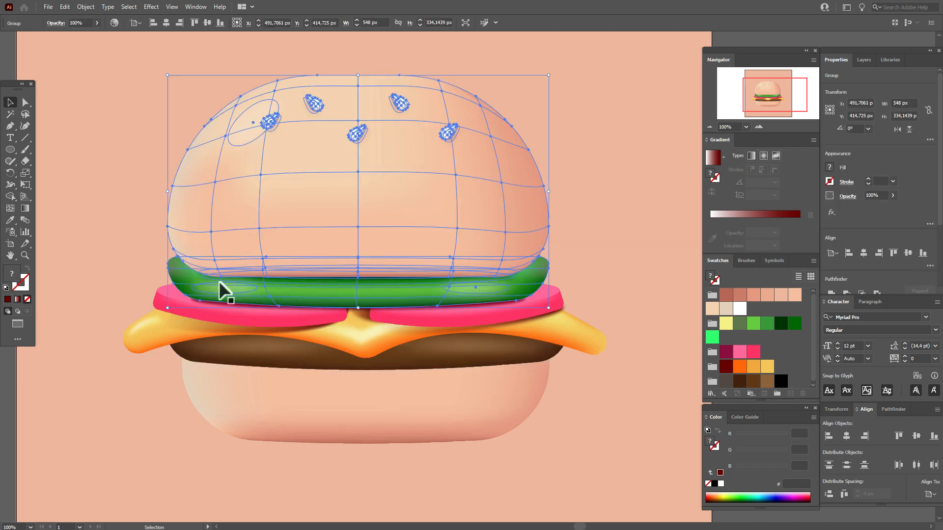
{"action": "right_click", "coordinate": [220, 284]}
{"action": "left_click", "coordinate": [294, 368]}
{"action": "left_click", "coordinate": [805, 518]}
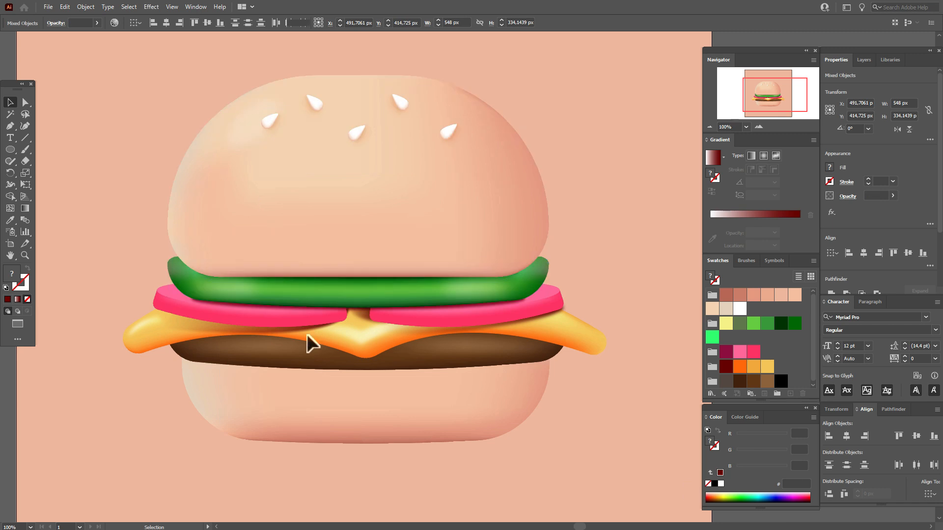
Set the opacity of the left lettuce highlight to 70%.
{"action": "left_click", "coordinate": [226, 289]}
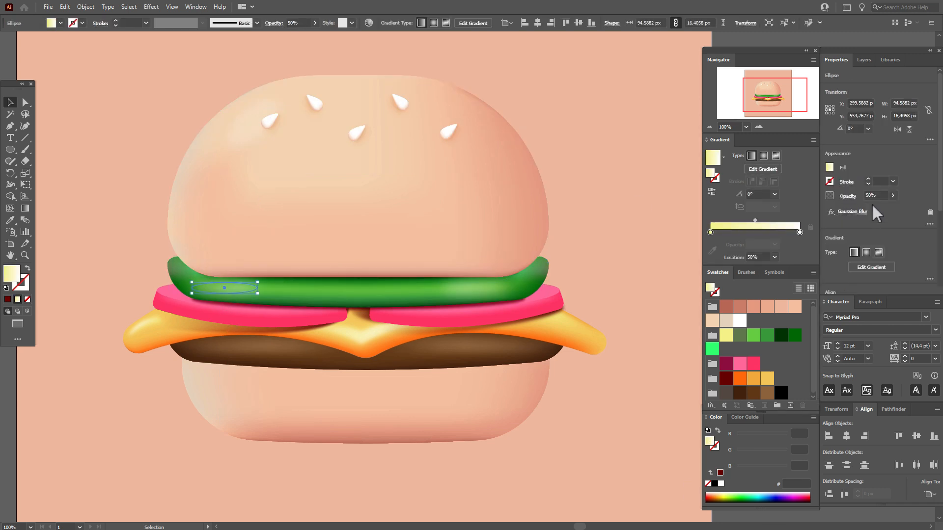
{"action": "left_click", "coordinate": [868, 196]}
{"action": "type", "text": "70"}
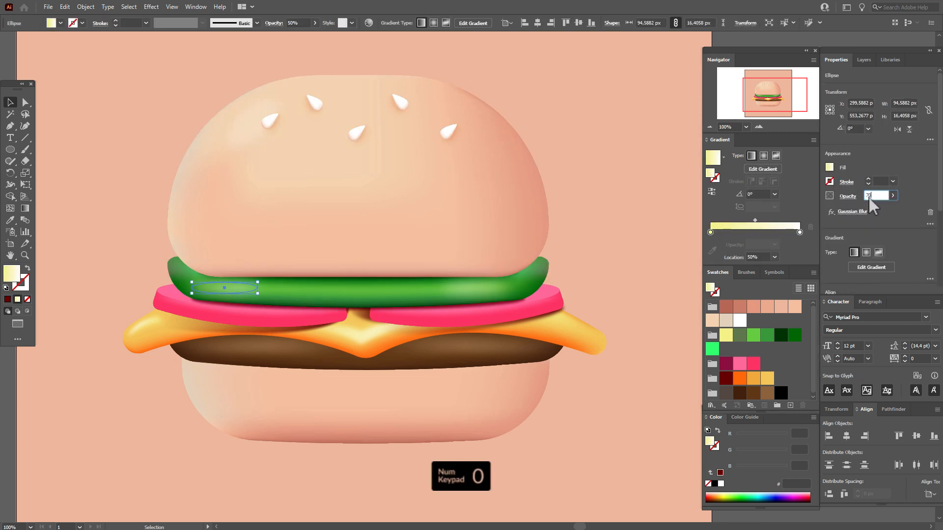
{"action": "key", "text": "Return"}
Duplicate the lettuce highlight and place the copy on the left part of the patty.
{"action": "key", "text": "ctrl+c"}
{"action": "key", "text": "ctrl+v"}
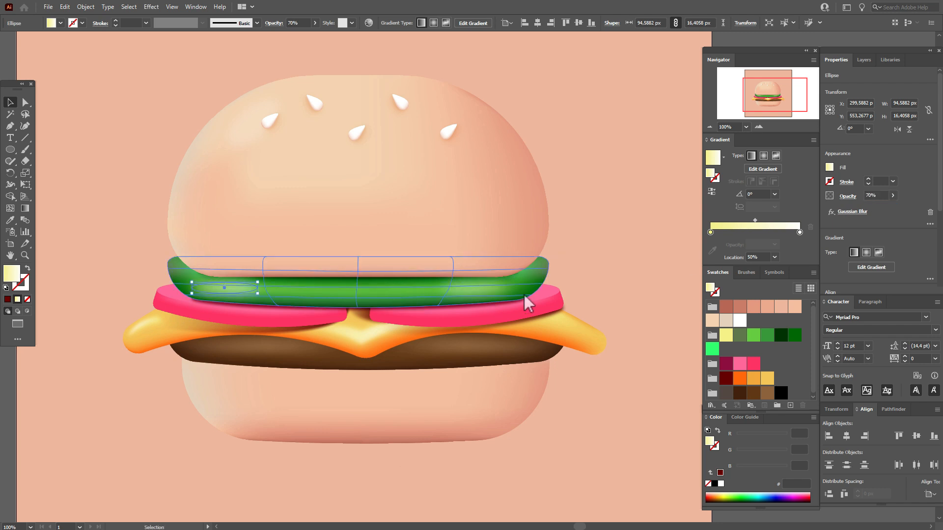
{"action": "key", "text": "ctrl+c"}
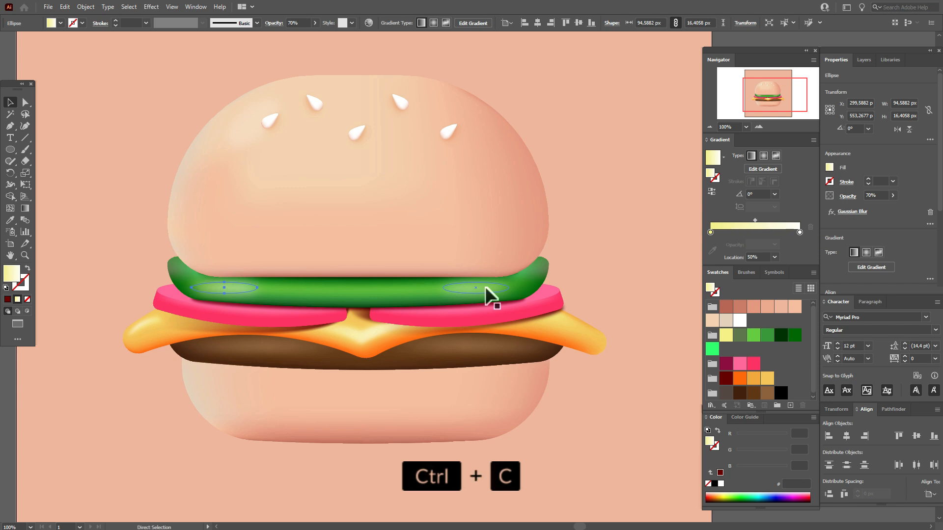
{"action": "key", "text": "ctrl+v"}
{"action": "left_click_drag", "start_coordinate": [469, 276], "coordinate": [231, 346]}
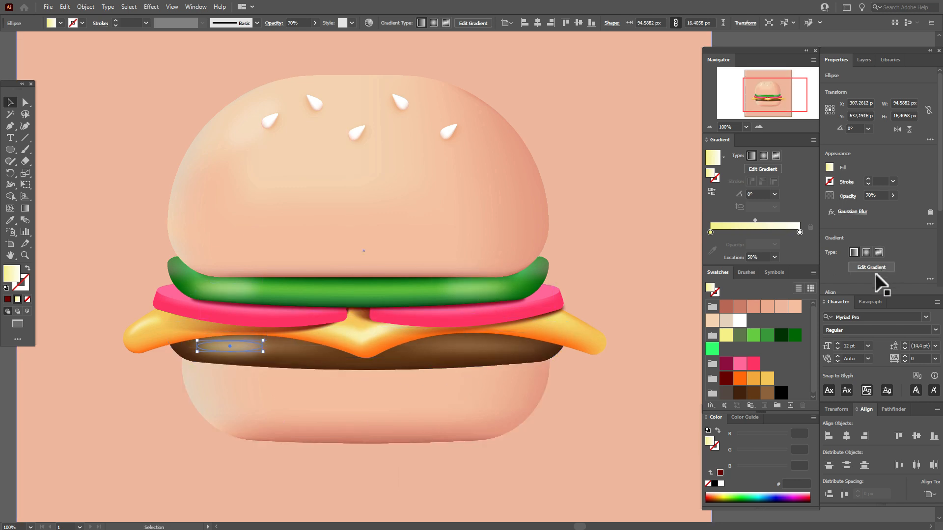
Recolour the patty highlight's gradient to run from white to black.
{"action": "left_click_drag", "start_coordinate": [727, 243], "coordinate": [711, 237]}
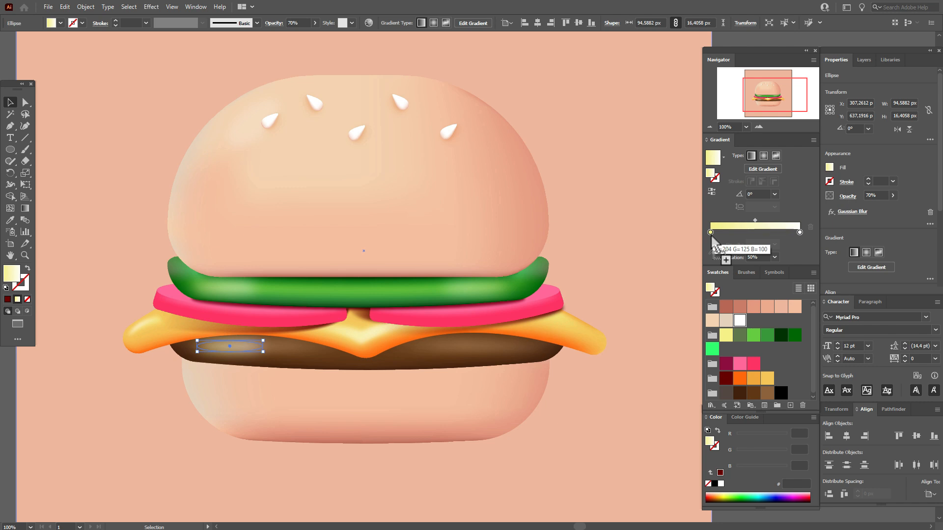
{"action": "left_click_drag", "start_coordinate": [711, 237], "coordinate": [711, 237]}
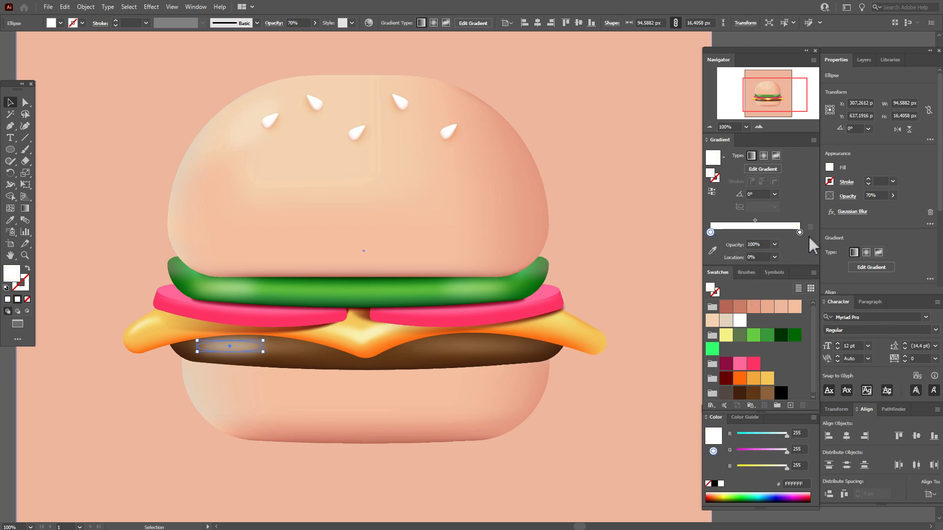
{"action": "left_click_drag", "start_coordinate": [785, 394], "coordinate": [799, 230]}
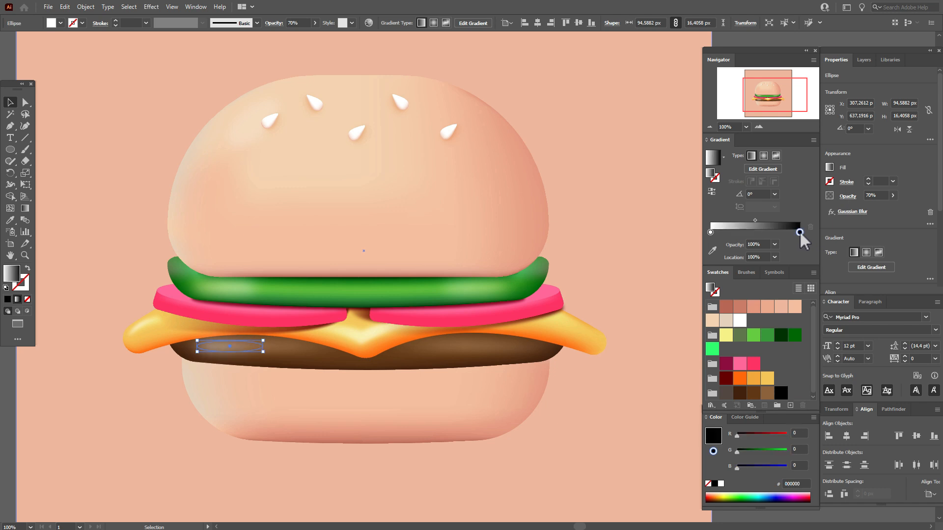
Set the patty highlight's Gaussian Blur radius to about 17.34 pixels.
{"action": "left_click", "coordinate": [853, 196]}
{"action": "left_click", "coordinate": [854, 198]}
{"action": "left_click", "coordinate": [855, 213]}
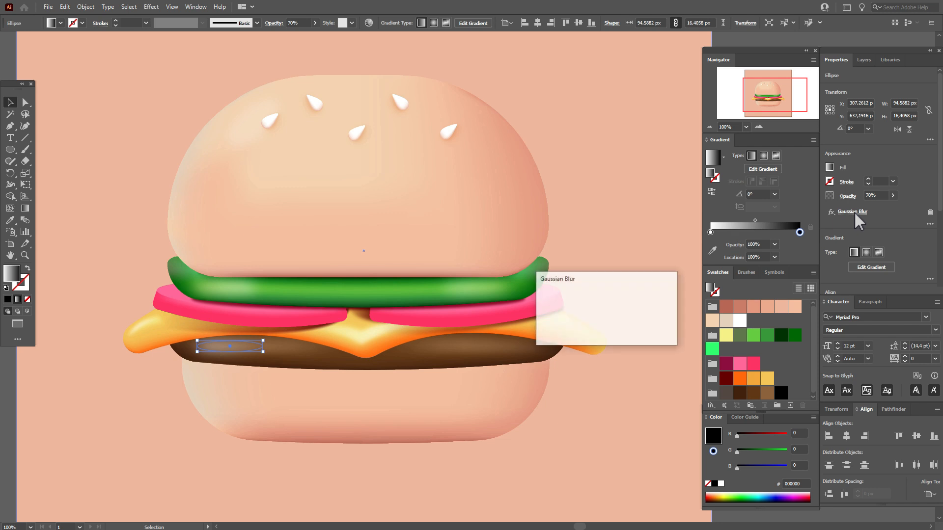
{"action": "left_click_drag", "start_coordinate": [596, 302], "coordinate": [591, 303]}
{"action": "left_click", "coordinate": [614, 325]}
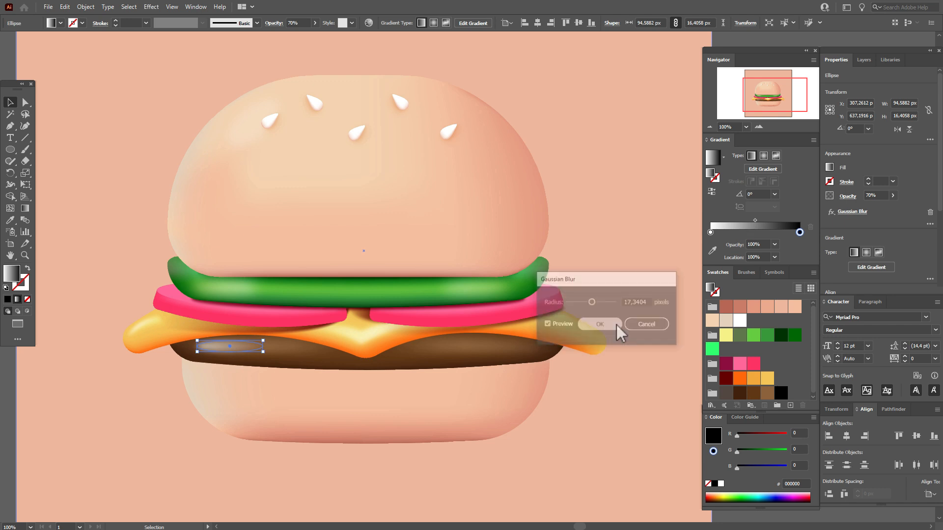
Change the end colour of the left lettuce highlight's gradient to black.
{"action": "left_click", "coordinate": [9, 76]}
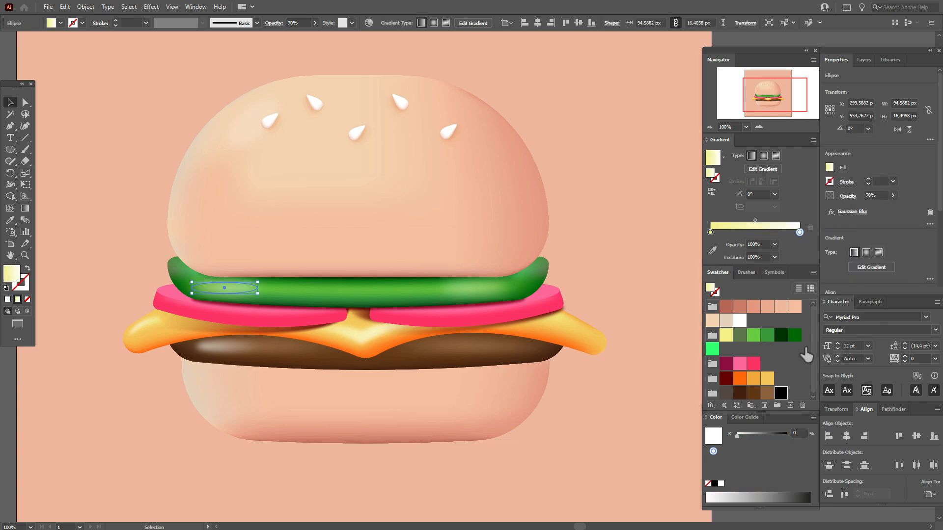
{"action": "left_click_drag", "start_coordinate": [798, 233], "coordinate": [799, 233]}
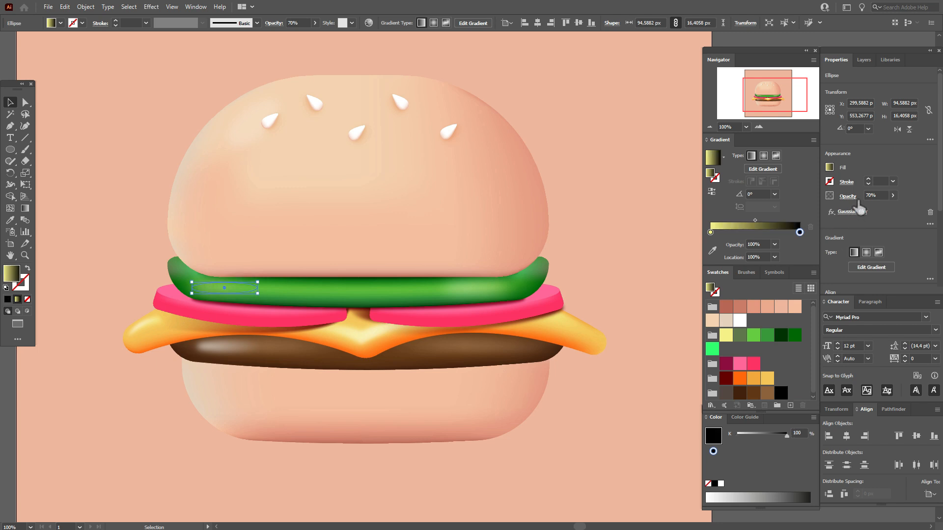
Set the left lettuce highlight's blending mode to Screen and its Gaussian Blur radius to about 23.85 pixels.
{"action": "left_click", "coordinate": [852, 196]}
{"action": "left_click", "coordinate": [769, 214]}
{"action": "left_click", "coordinate": [773, 231]}
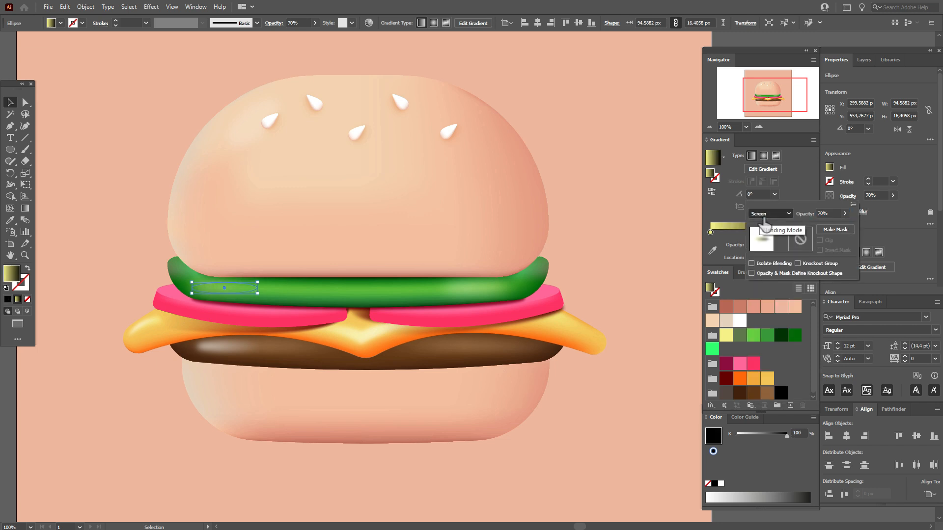
{"action": "left_click", "coordinate": [888, 236]}
{"action": "left_click", "coordinate": [857, 212]}
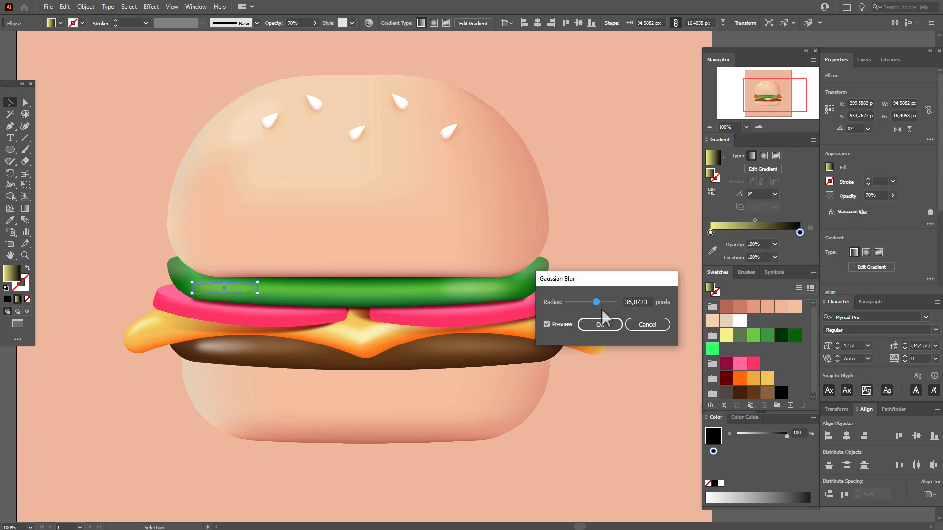
{"action": "left_click_drag", "start_coordinate": [599, 302], "coordinate": [596, 303]}
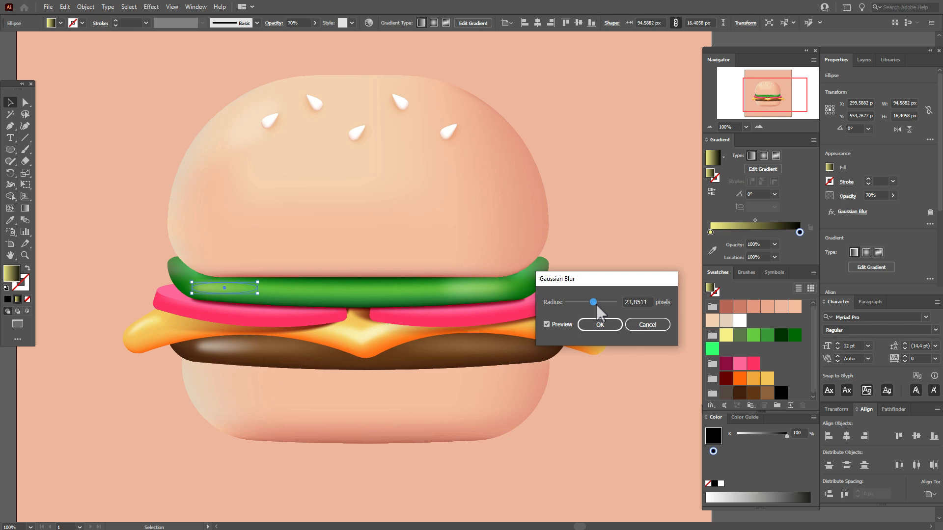
{"action": "left_click", "coordinate": [599, 325]}
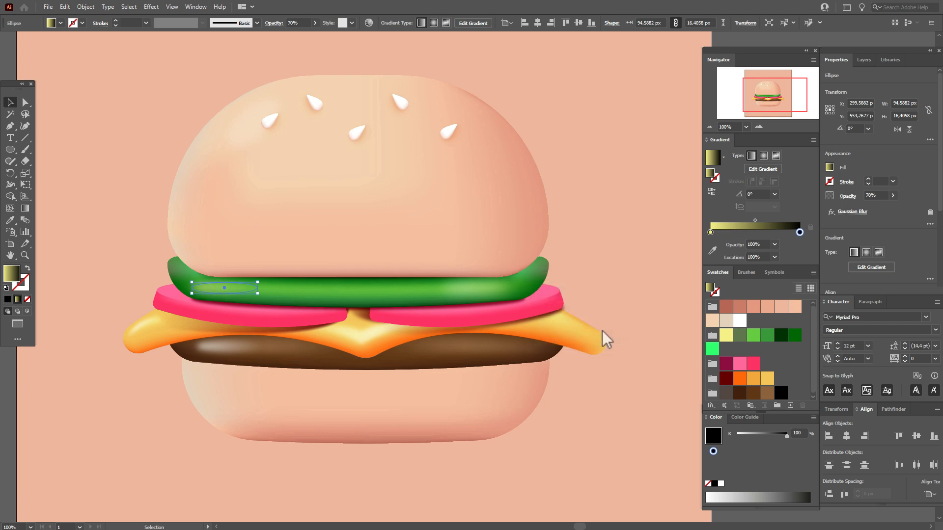
{"action": "left_click", "coordinate": [13, 74]}
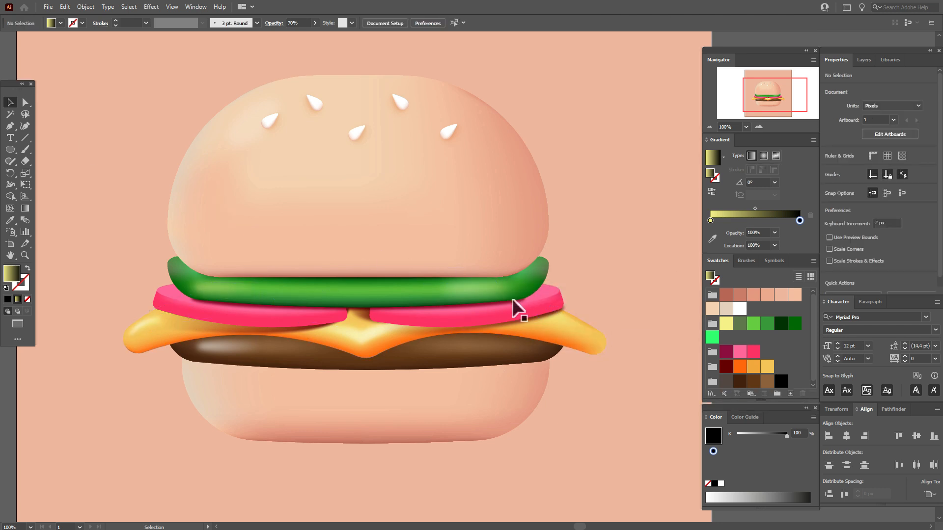
Change the end colour of the right lettuce highlight's gradient to black and set its Gaussian Blur radius to about 15.17 pixels.
{"action": "left_click_drag", "start_coordinate": [489, 293], "coordinate": [487, 293]}
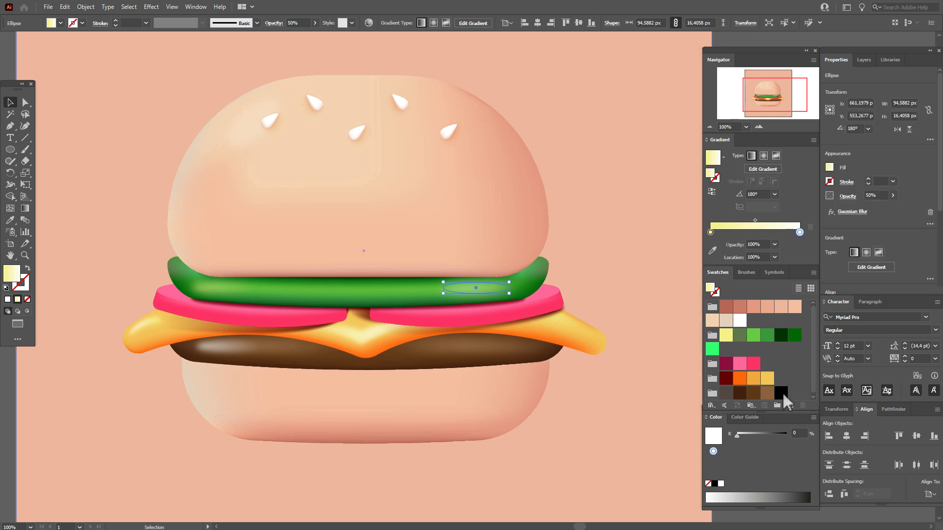
{"action": "left_click", "coordinate": [800, 232]}
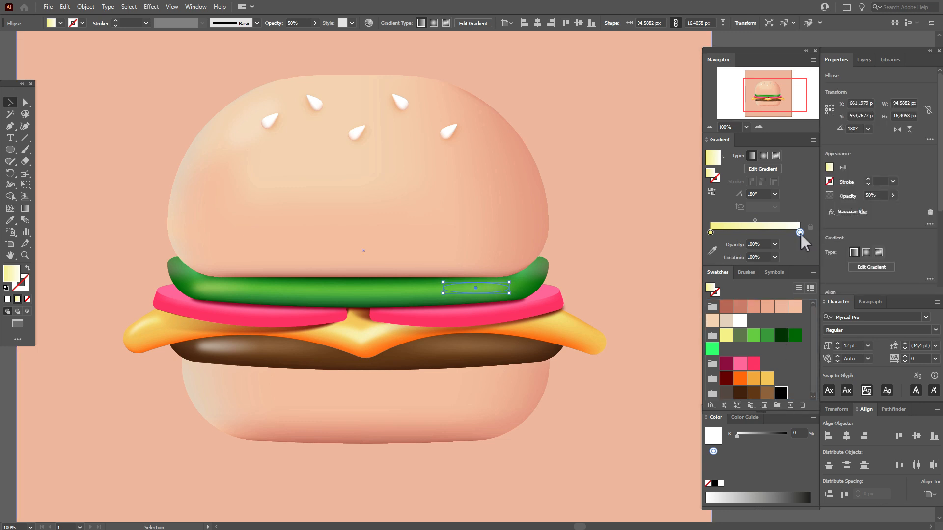
{"action": "left_click", "coordinate": [842, 211]}
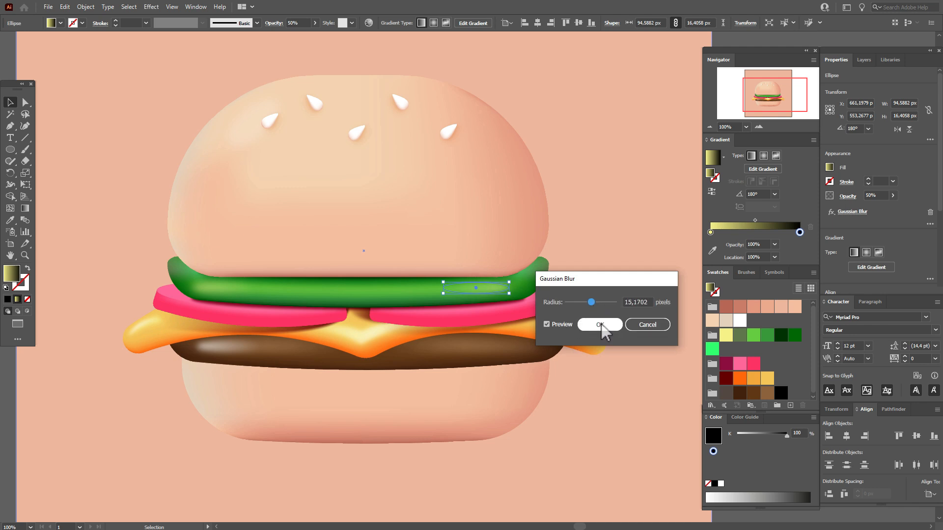
{"action": "left_click", "coordinate": [600, 325]}
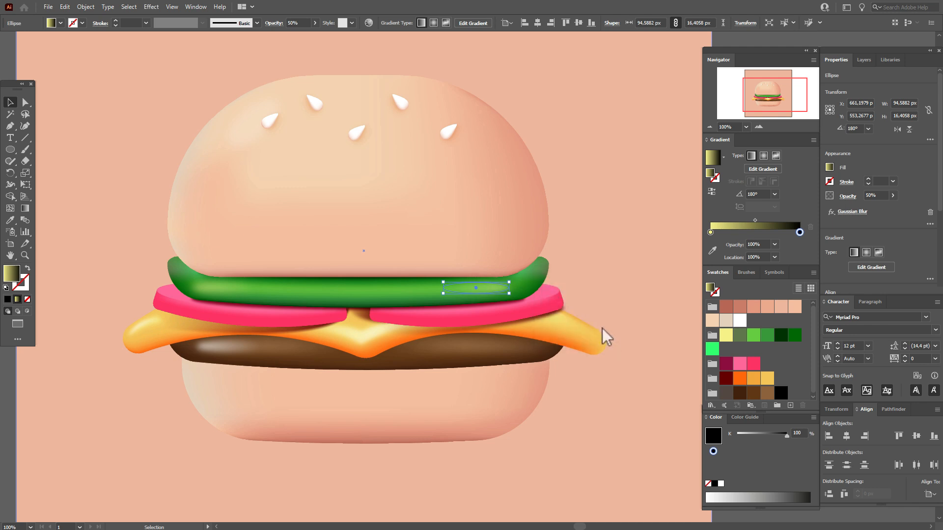
{"action": "left_click", "coordinate": [12, 69]}
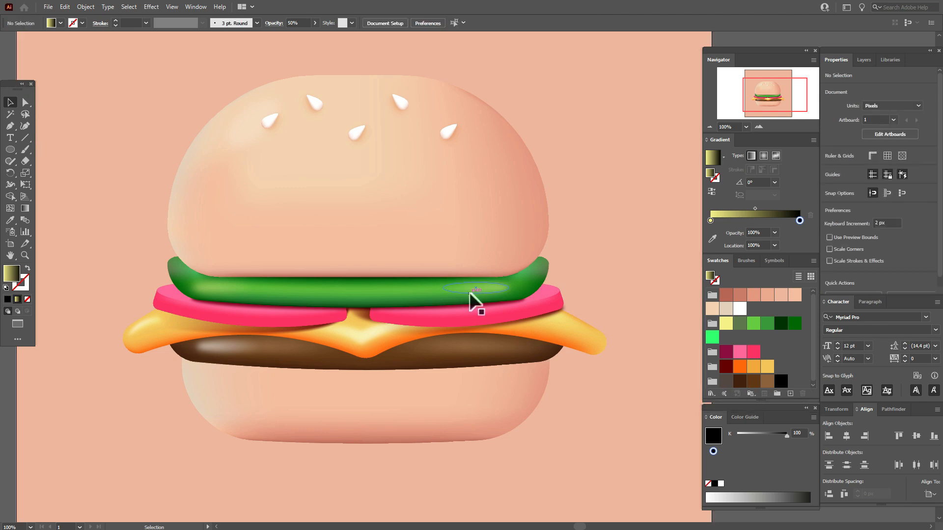
Stretch the right lettuce highlight downwards to a height of about 20.35 px.
{"action": "left_click", "coordinate": [476, 294]}
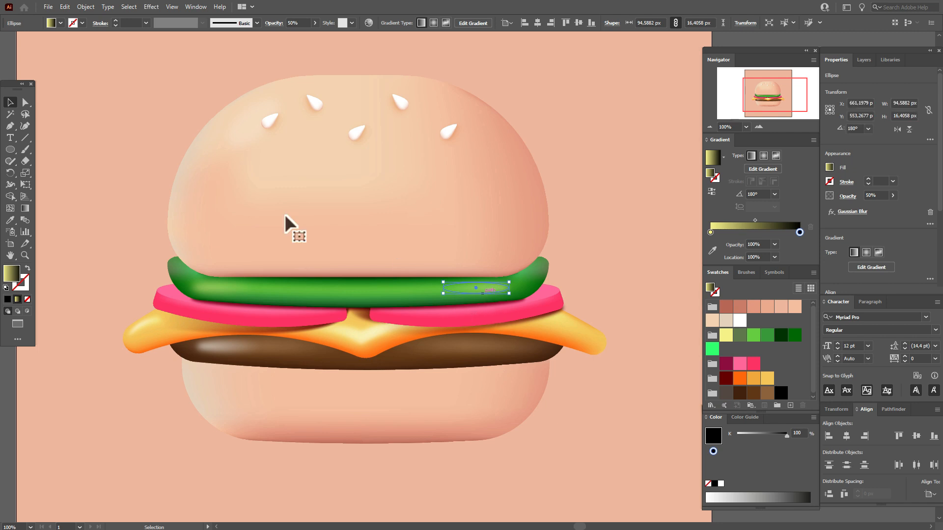
{"action": "left_click", "coordinate": [22, 256]}
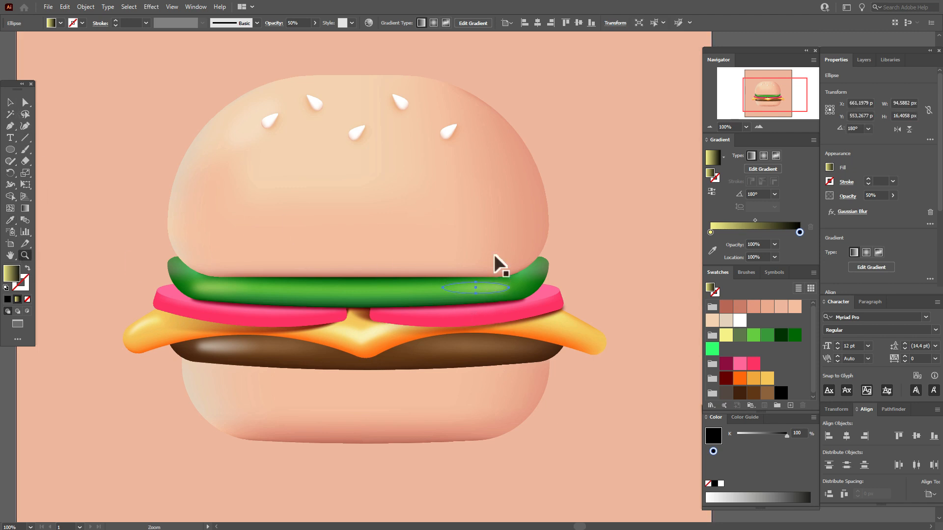
{"action": "left_click", "coordinate": [494, 295]}
{"action": "left_click", "coordinate": [505, 284]}
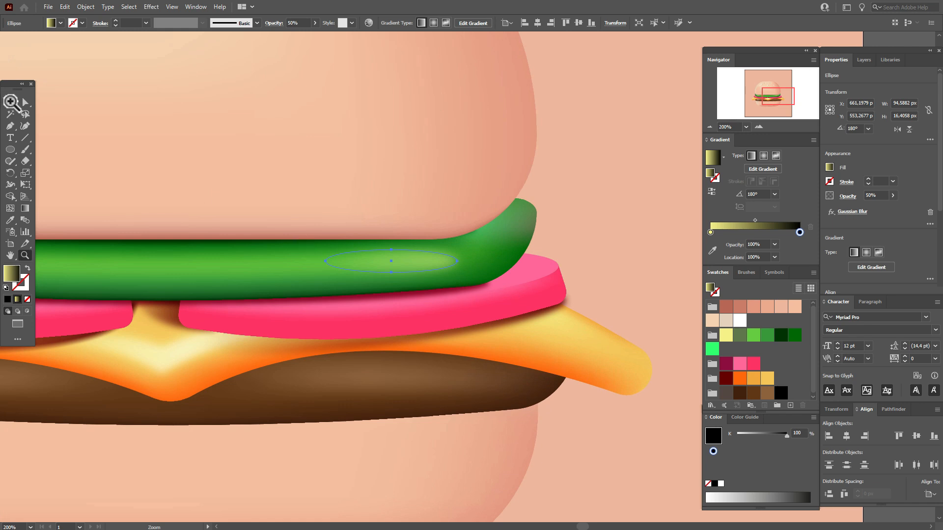
{"action": "left_click", "coordinate": [9, 101]}
{"action": "left_click_drag", "start_coordinate": [391, 273], "coordinate": [394, 277]}
Recolour the pale mesh point at the lettuce's left tip with the dark green swatch.
{"action": "left_click", "coordinate": [7, 254]}
{"action": "left_click_drag", "start_coordinate": [260, 255], "coordinate": [485, 248]}
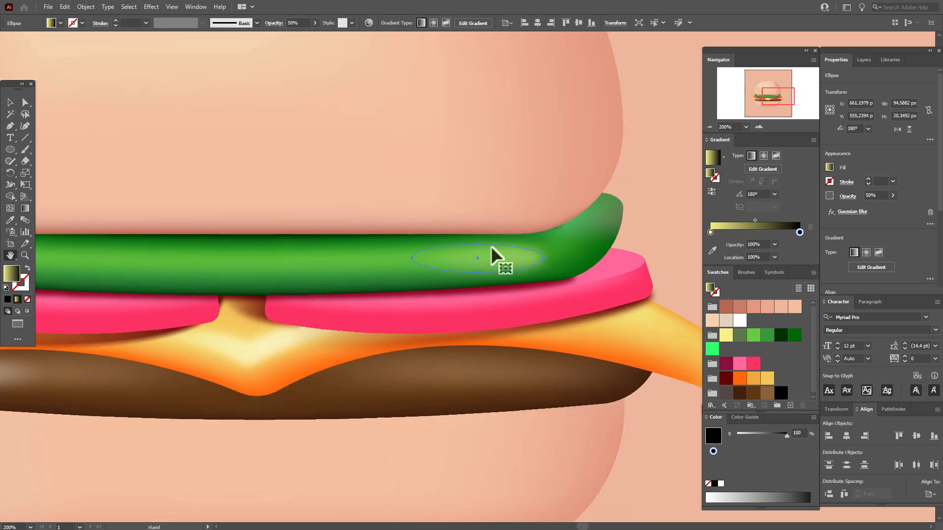
{"action": "left_click_drag", "start_coordinate": [348, 248], "coordinate": [485, 236]}
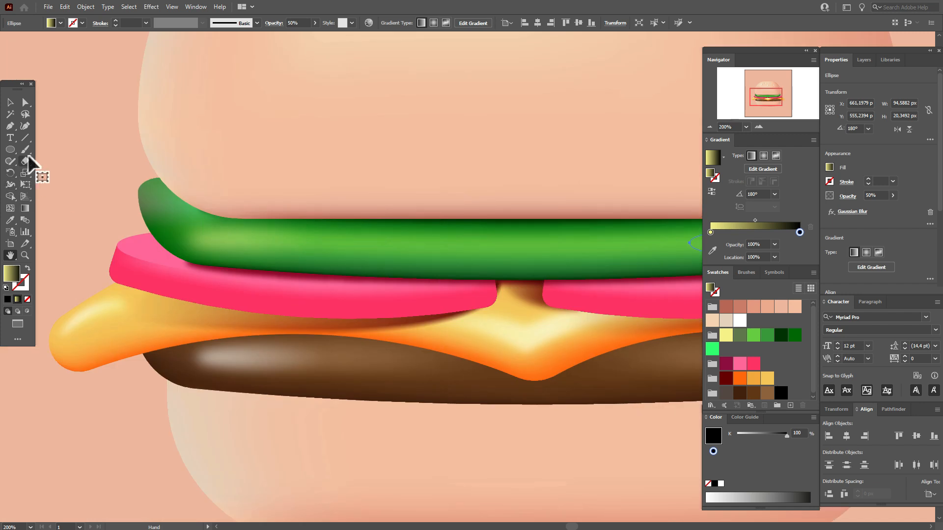
{"action": "left_click", "coordinate": [26, 103]}
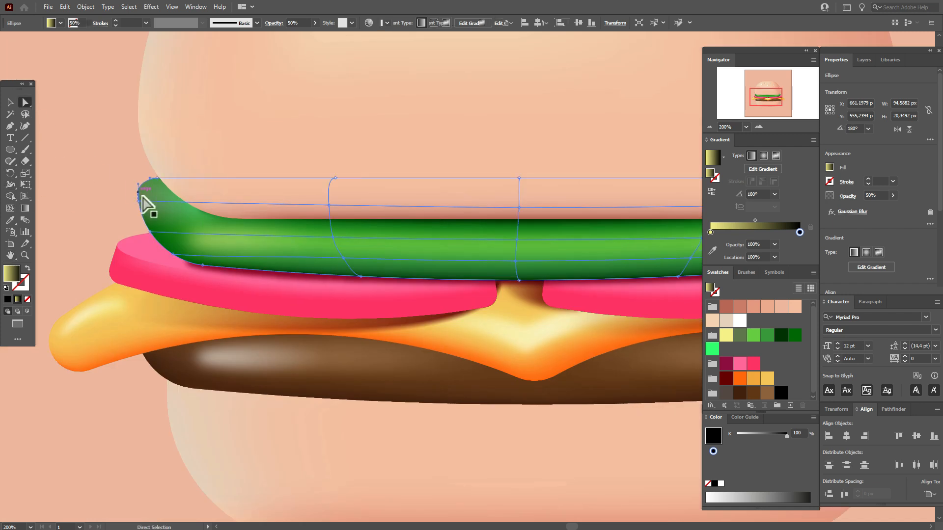
{"action": "left_click", "coordinate": [141, 197]}
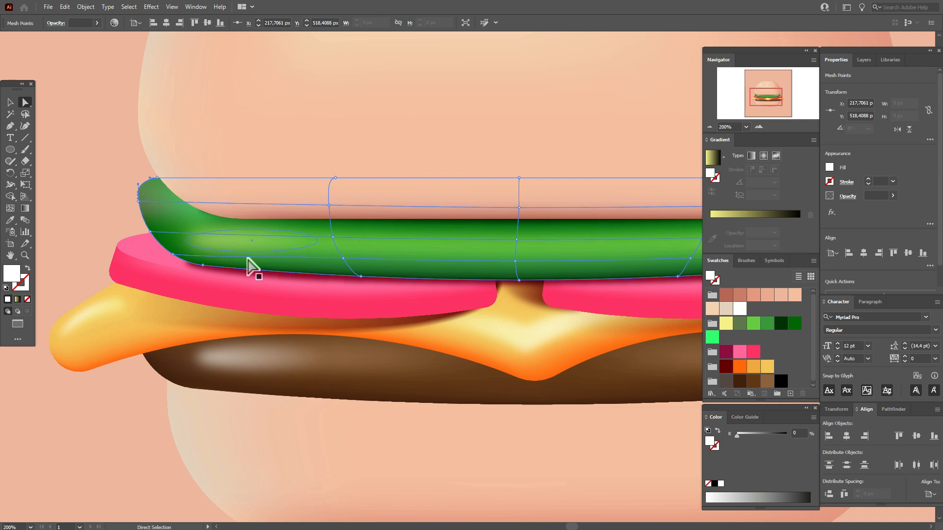
{"action": "left_click", "coordinate": [250, 250]}
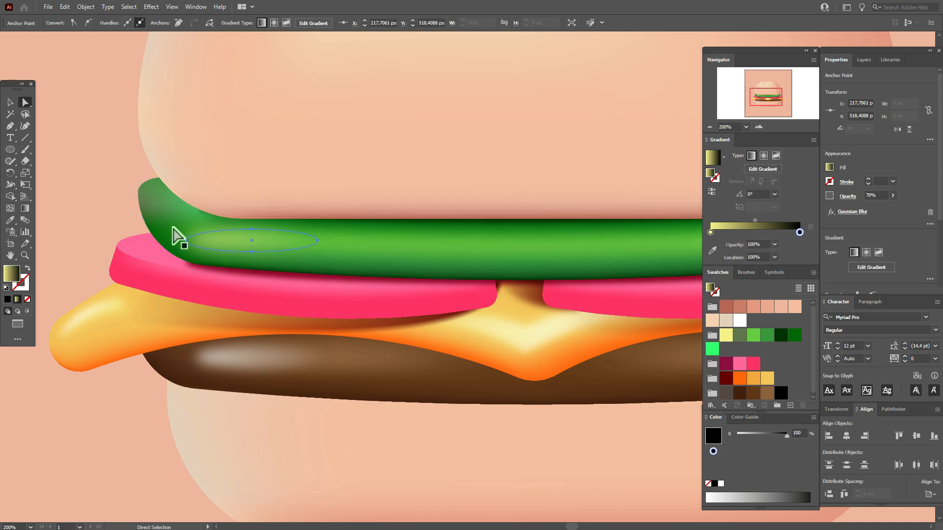
{"action": "left_click", "coordinate": [158, 222]}
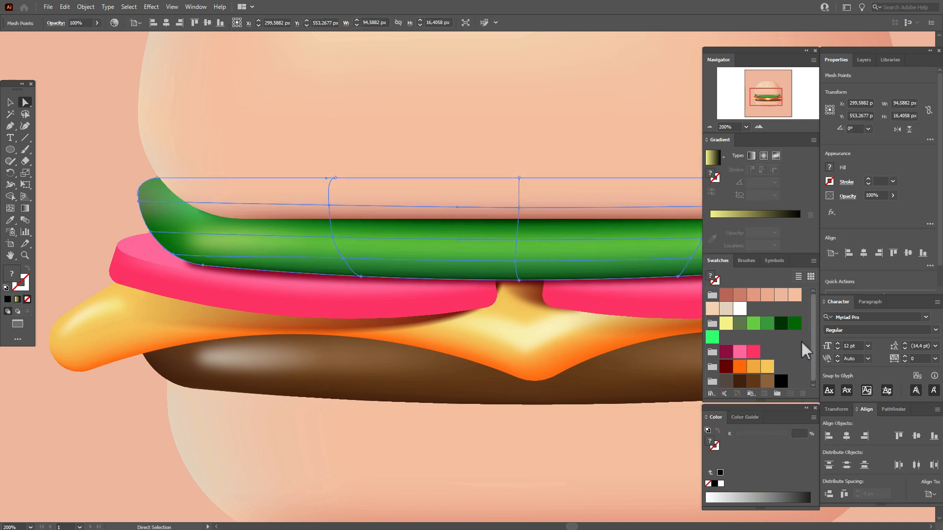
{"action": "left_click_drag", "start_coordinate": [794, 324], "coordinate": [142, 208]}
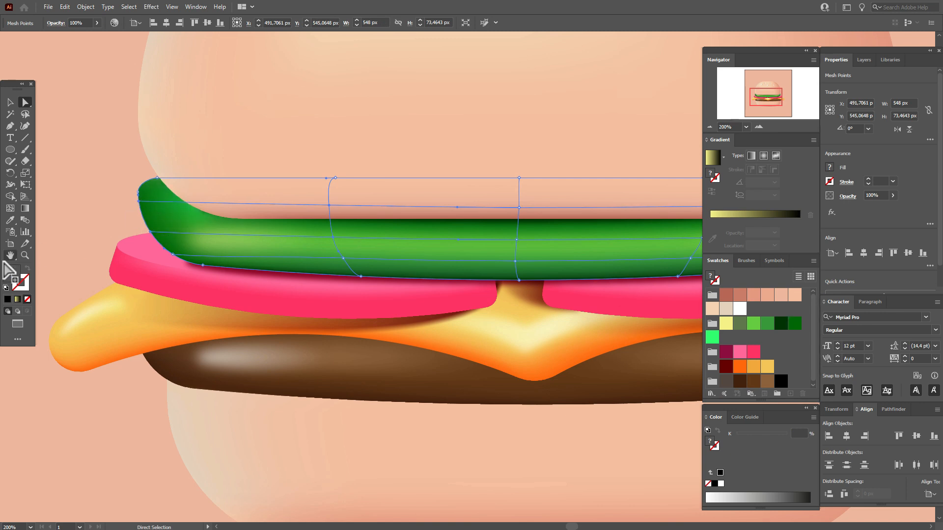
Apply the same dark green swatch to the pale mesh point at the lettuce's right tip and deselect the mesh.
{"action": "left_click", "coordinate": [11, 256]}
{"action": "scroll", "coordinate": [353, 248], "scroll_direction": "right", "scroll_amount": 5}
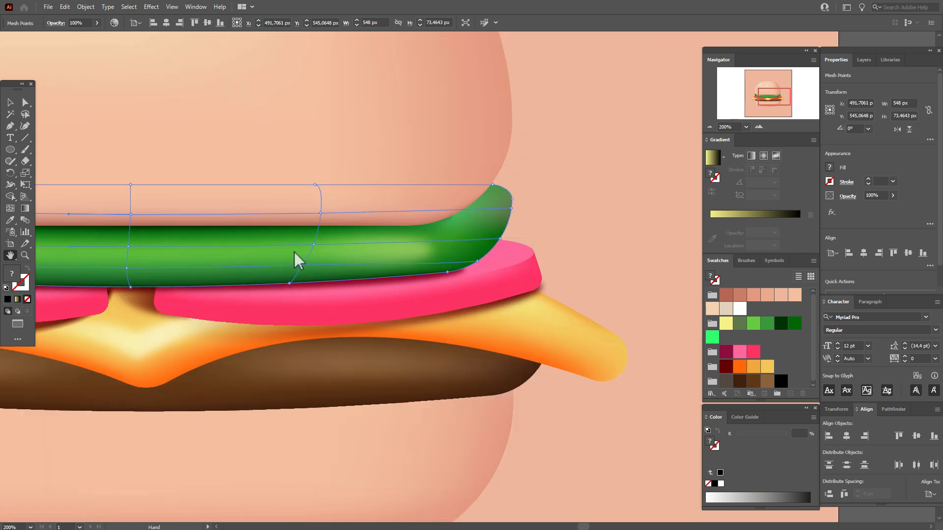
{"action": "left_click_drag", "start_coordinate": [798, 327], "coordinate": [512, 210]}
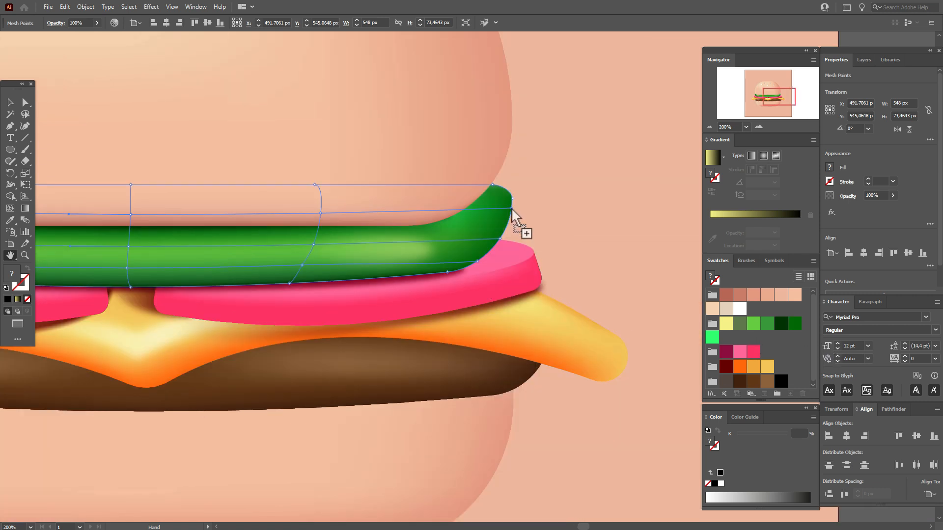
{"action": "left_click", "coordinate": [10, 102]}
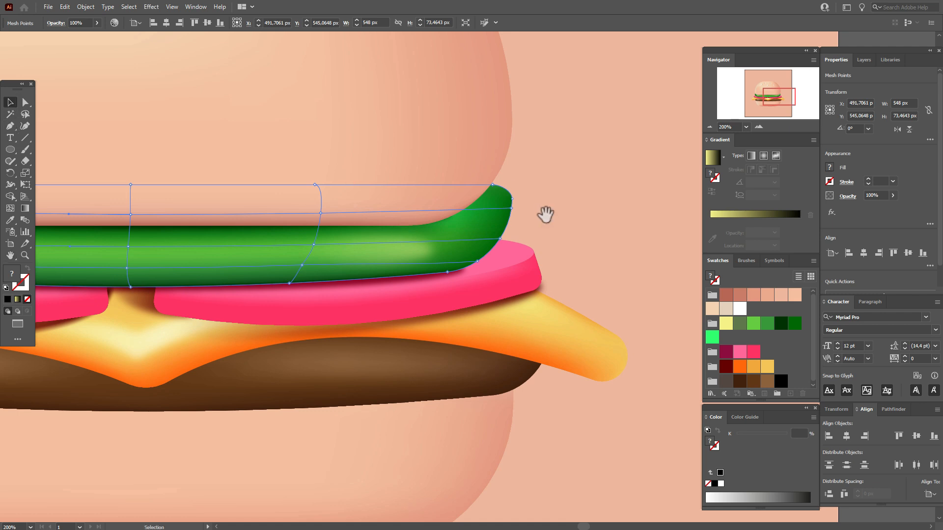
{"action": "key", "text": "ctrl+h"}
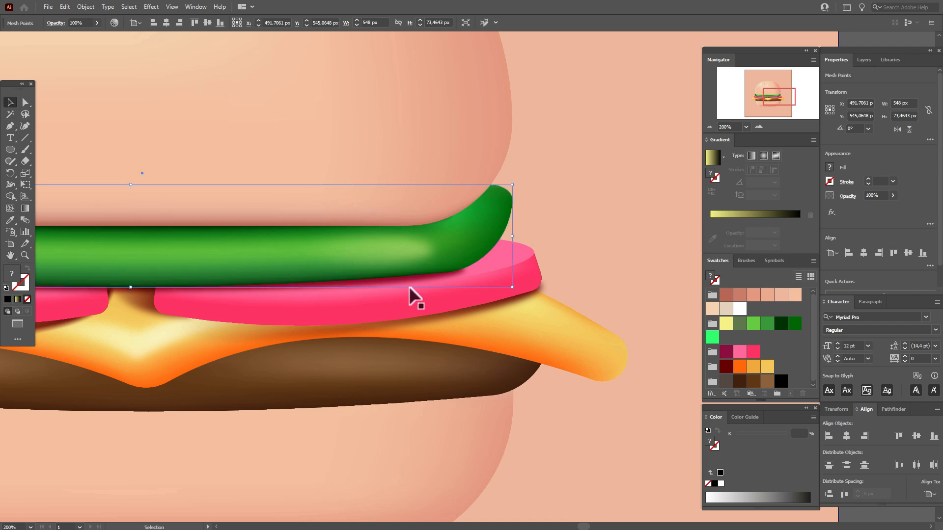
{"action": "left_click", "coordinate": [114, 265]}
Draw a thin closed brown (603813) shadow shape with the Pen tool along the cheese's lower edge, across the patty.
{"action": "left_click", "coordinate": [10, 255]}
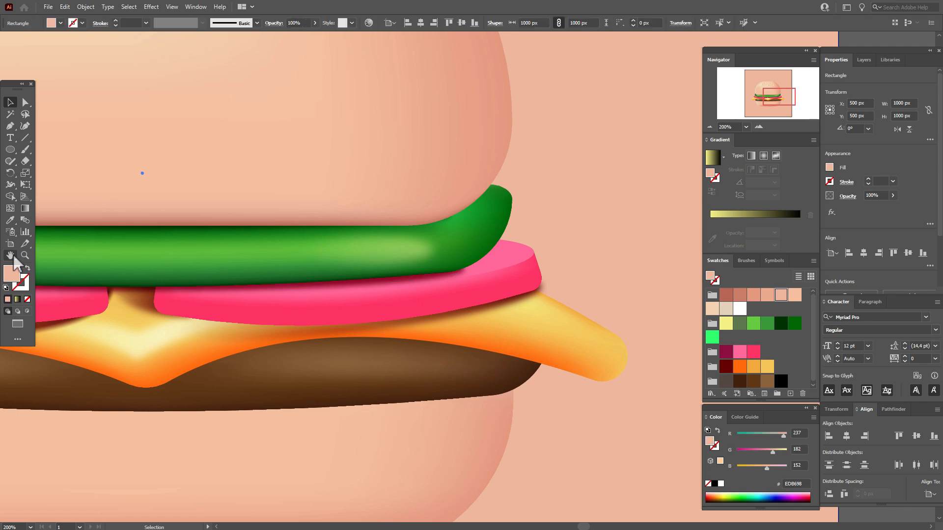
{"action": "left_click_drag", "start_coordinate": [327, 249], "coordinate": [524, 250]}
{"action": "left_click_drag", "start_coordinate": [600, 253], "coordinate": [438, 255]}
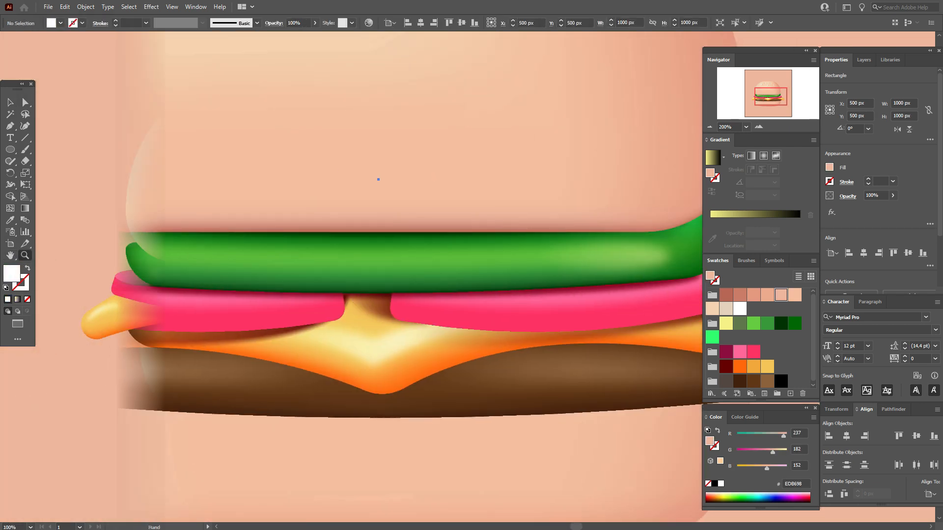
{"action": "left_click", "coordinate": [15, 125]}
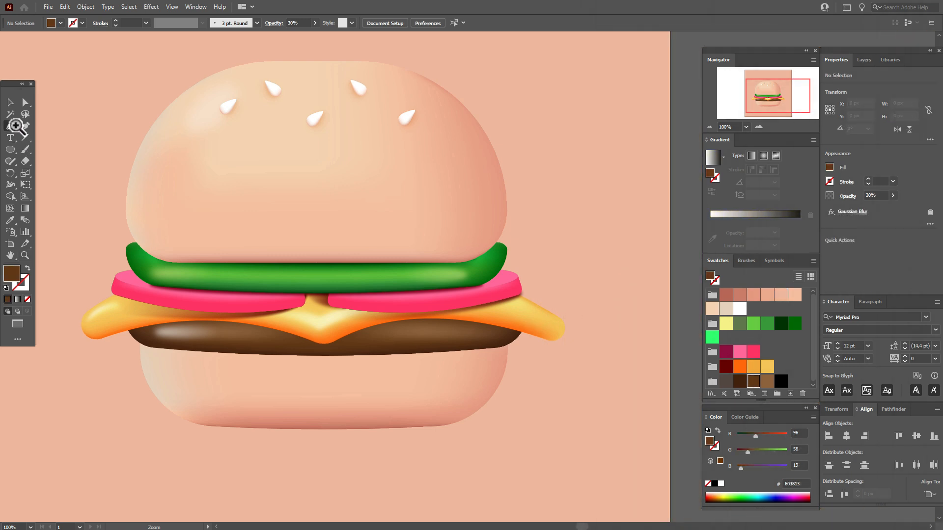
{"action": "left_click", "coordinate": [128, 330]}
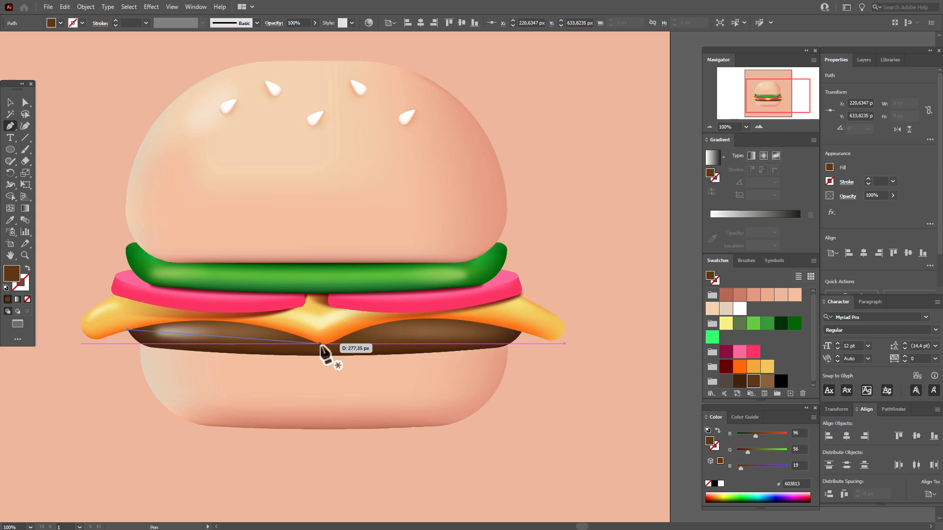
{"action": "left_click_drag", "start_coordinate": [323, 344], "coordinate": [423, 392]}
{"action": "left_click", "coordinate": [323, 344]}
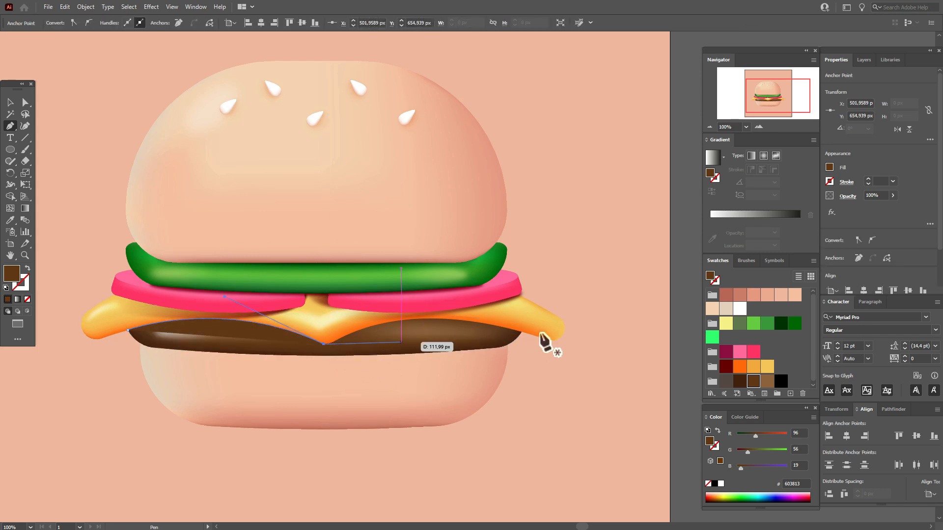
{"action": "left_click_drag", "start_coordinate": [523, 330], "coordinate": [639, 372]}
{"action": "left_click", "coordinate": [523, 330]}
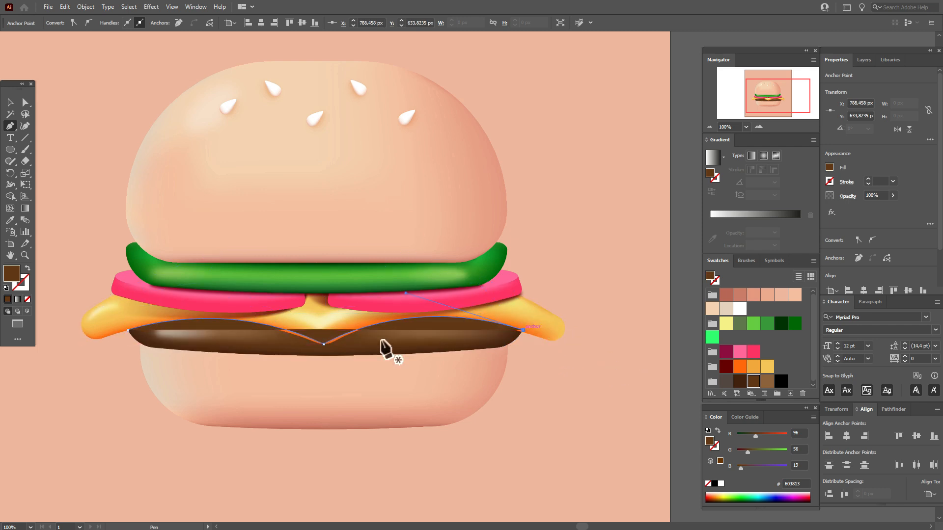
{"action": "left_click_drag", "start_coordinate": [325, 351], "coordinate": [240, 407]}
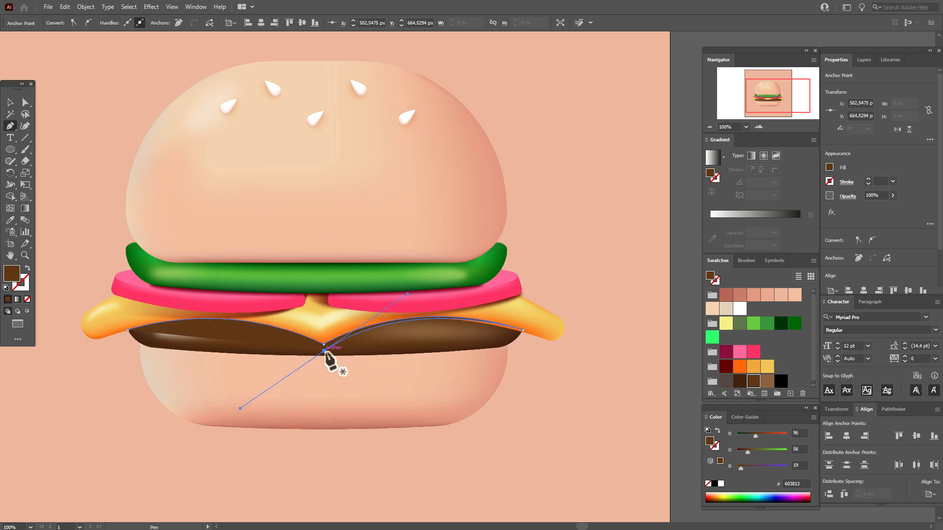
{"action": "mouse_move", "coordinate": [128, 330]}
{"action": "left_mouse_down"}
{"action": "mouse_move", "coordinate": [10, 361]}
{"action": "mouse_move", "coordinate": [77, 378]}
{"action": "mouse_move", "coordinate": [71, 354]}
{"action": "mouse_move", "coordinate": [59, 363]}
{"action": "left_mouse_up"}
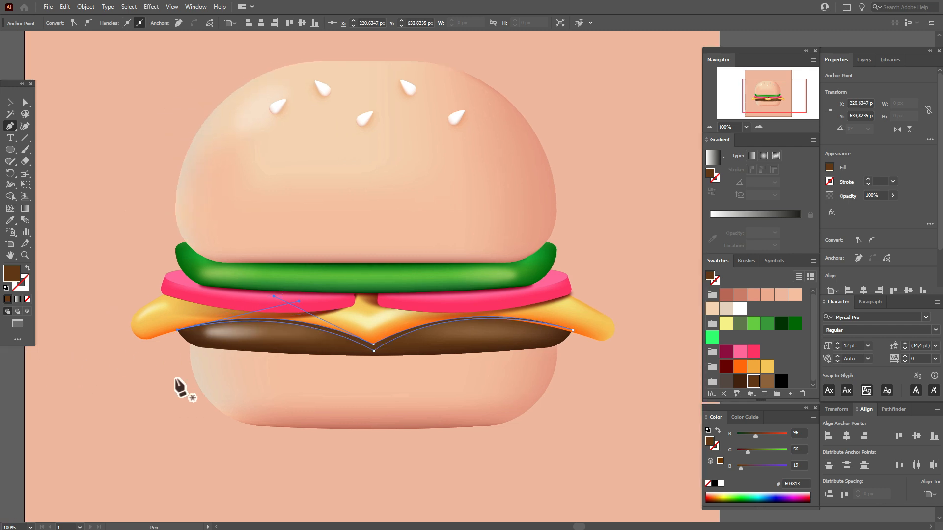
Set the blending mode of the brown shadow shape under the cheese to Multiply.
{"action": "left_click", "coordinate": [12, 104]}
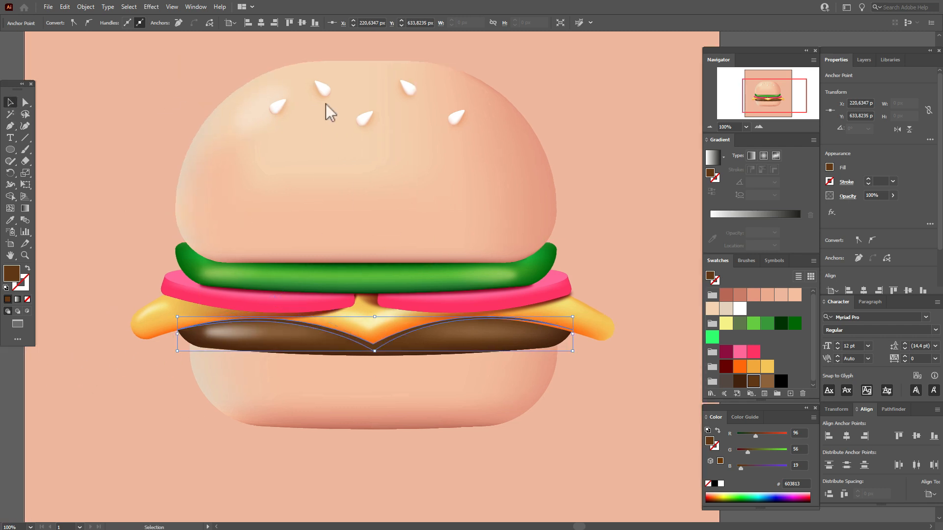
{"action": "left_click", "coordinate": [852, 196]}
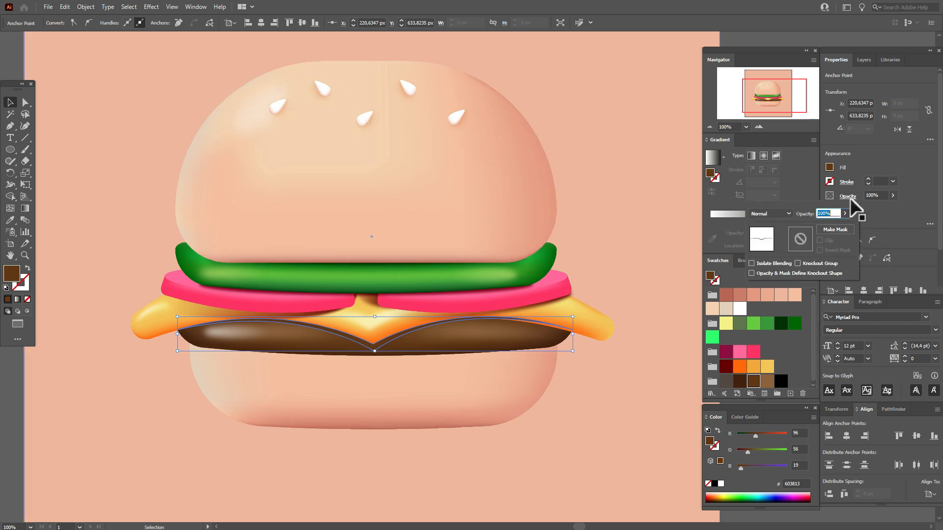
{"action": "left_click", "coordinate": [760, 214]}
{"action": "left_click", "coordinate": [769, 251]}
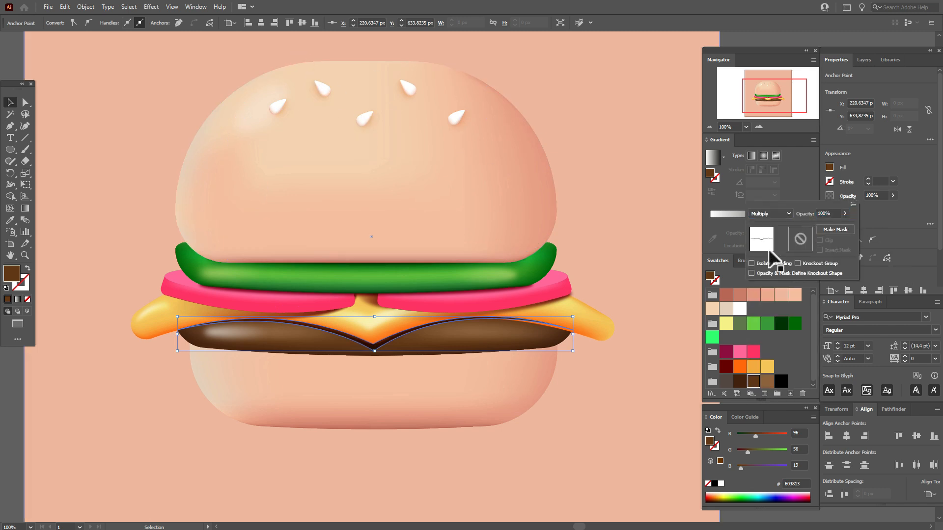
Bring the top bun, seeds, lettuce, tomatoes and cheese in front of the brown shadow shape, leaving the background out of the selection.
{"action": "left_click", "coordinate": [285, 233]}
{"action": "left_click", "coordinate": [259, 112], "text": "shift"}
{"action": "left_click", "coordinate": [321, 89], "text": "shift"}
{"action": "left_click", "coordinate": [407, 89], "text": "shift"}
{"action": "left_click", "coordinate": [457, 117], "text": "shift"}
{"action": "left_click", "coordinate": [364, 117], "text": "shift"}
{"action": "left_click", "coordinate": [277, 105], "text": "shift"}
{"action": "left_click", "coordinate": [322, 131], "text": "shift"}
{"action": "left_click", "coordinate": [396, 272], "text": "shift"}
{"action": "left_click_drag", "start_coordinate": [392, 193], "coordinate": [464, 247]}
{"action": "left_click", "coordinate": [10, 102]}
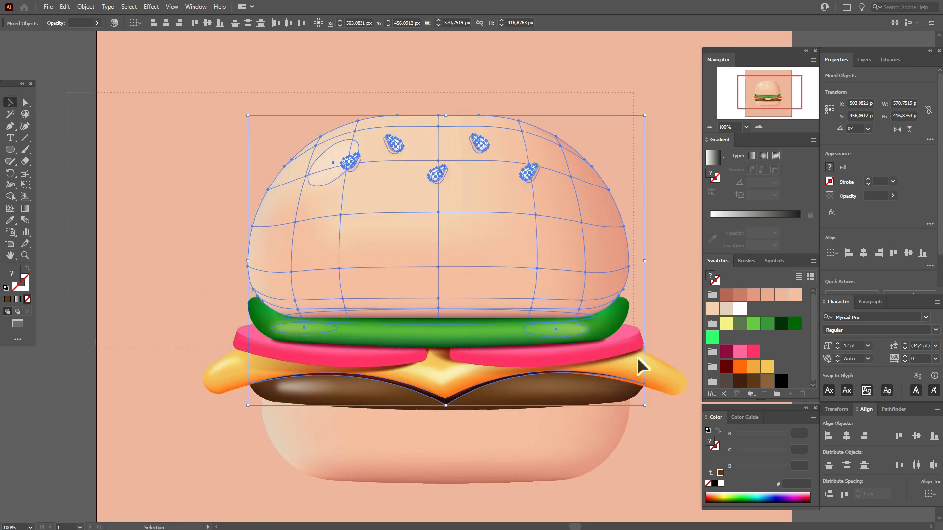
{"action": "left_click", "coordinate": [666, 369], "text": "shift"}
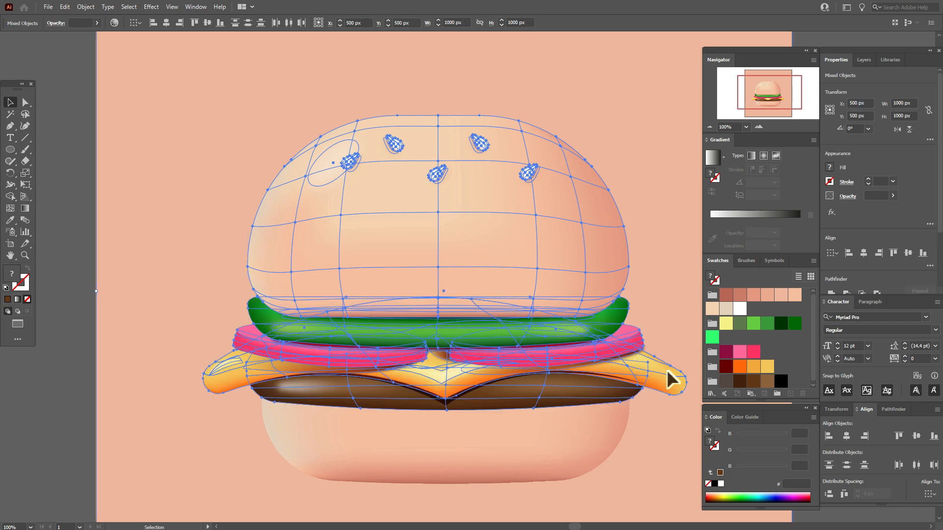
{"action": "right_click", "coordinate": [635, 302]}
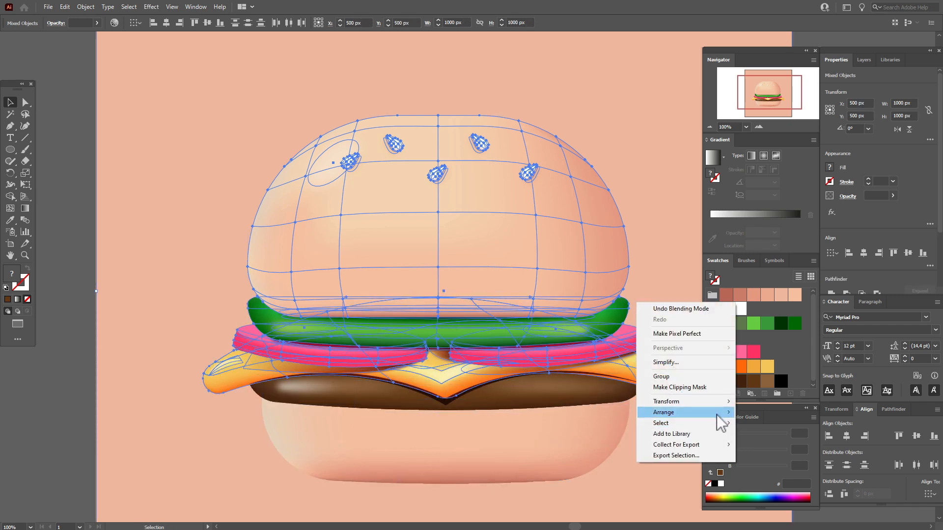
{"action": "left_click", "coordinate": [610, 305]}
{"action": "right_click", "coordinate": [601, 296]}
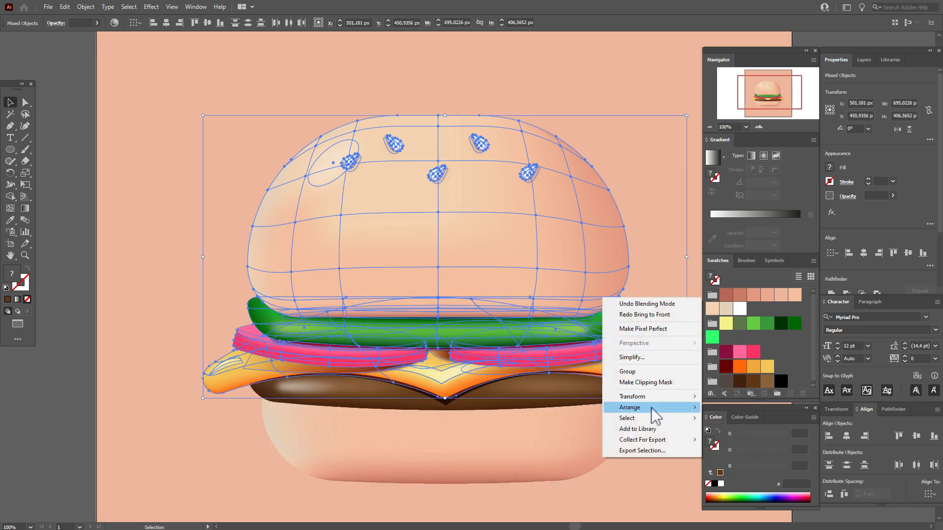
{"action": "mouse_move", "coordinate": [651, 408]}
{"action": "left_click", "coordinate": [730, 409]}
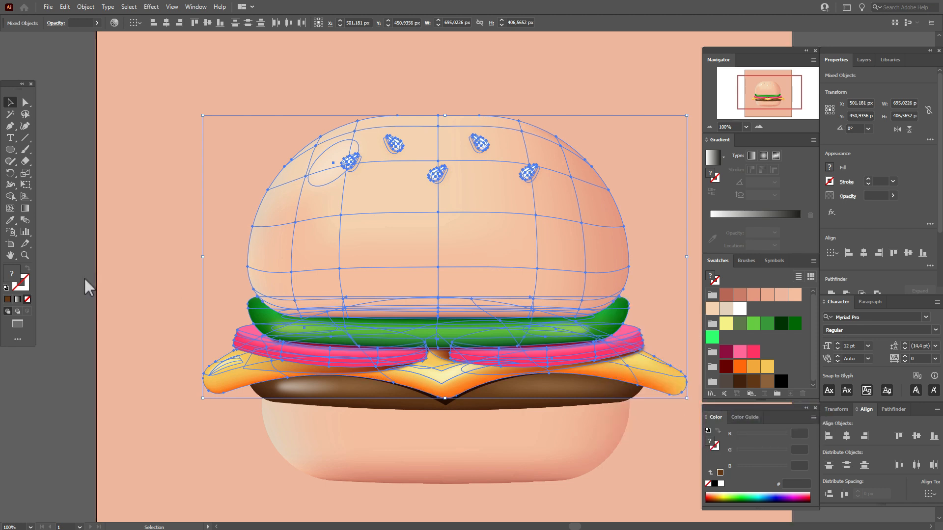
{"action": "key", "text": "ctrl+h"}
Round the corner at the lower centre tip of the brown shadow shape to a radius of about 15.5 px.
{"action": "left_click", "coordinate": [447, 407]}
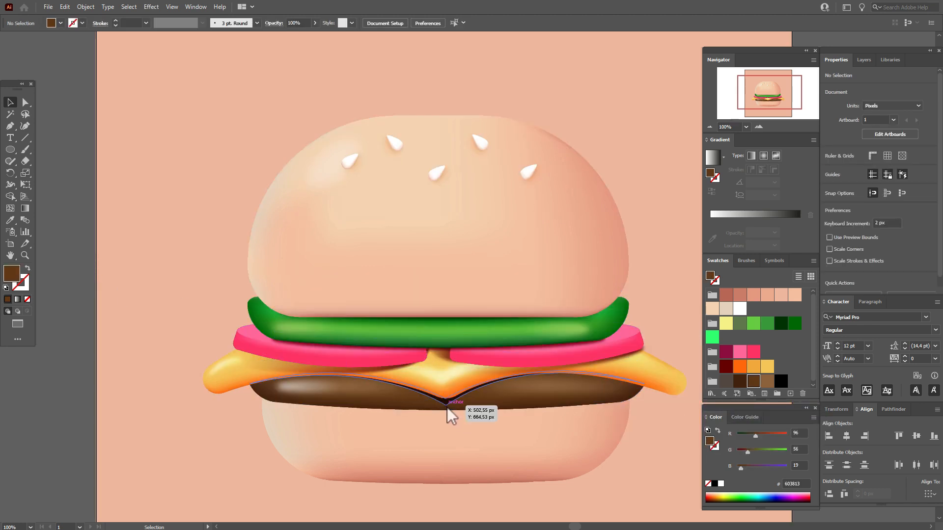
{"action": "left_click", "coordinate": [26, 102]}
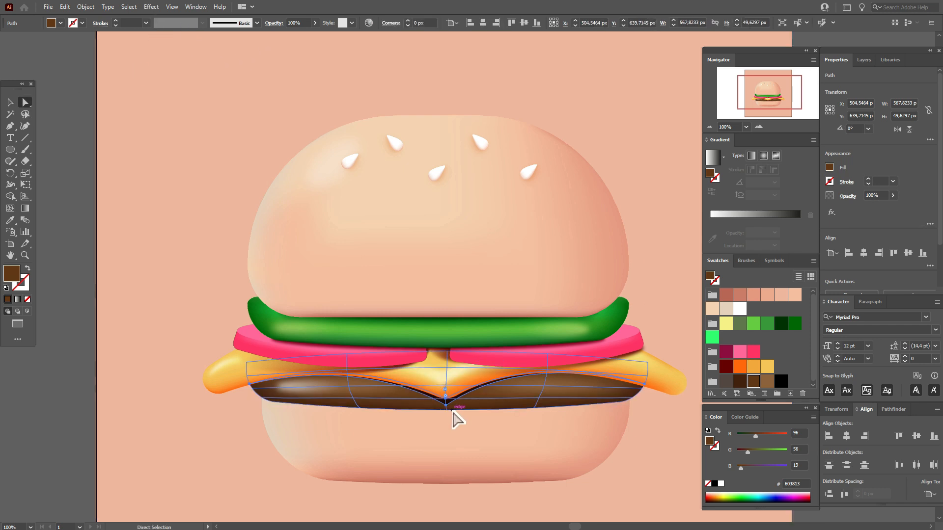
{"action": "left_click", "coordinate": [446, 404]}
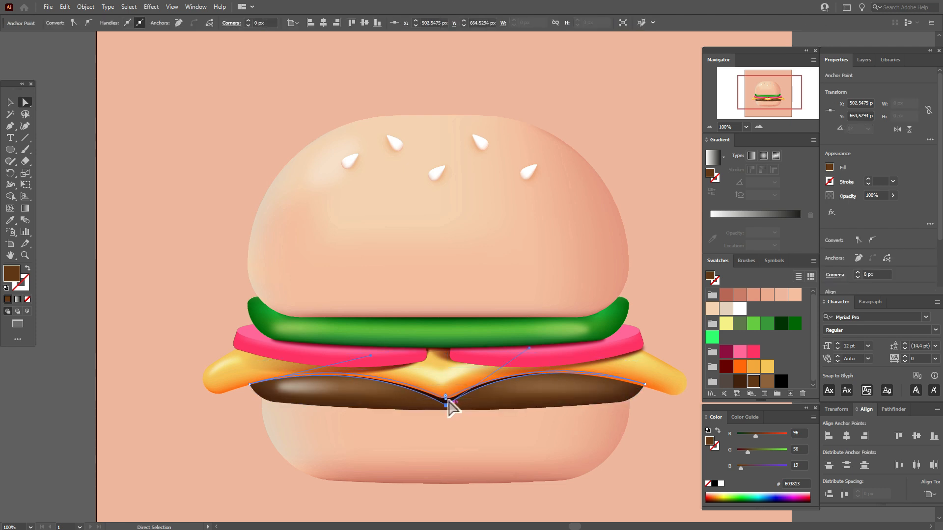
{"action": "left_click_drag", "start_coordinate": [446, 399], "coordinate": [445, 392]}
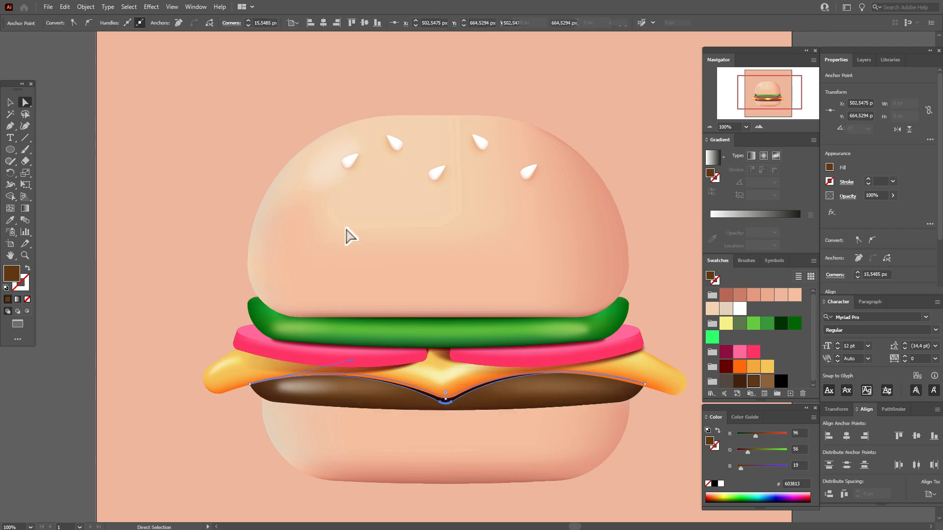
Apply a Gaussian Blur of about 14 pixels to the brown shadow under the cheese and deselect it.
{"action": "left_click", "coordinate": [151, 6]}
{"action": "mouse_move", "coordinate": [246, 171]}
{"action": "left_click", "coordinate": [293, 179]}
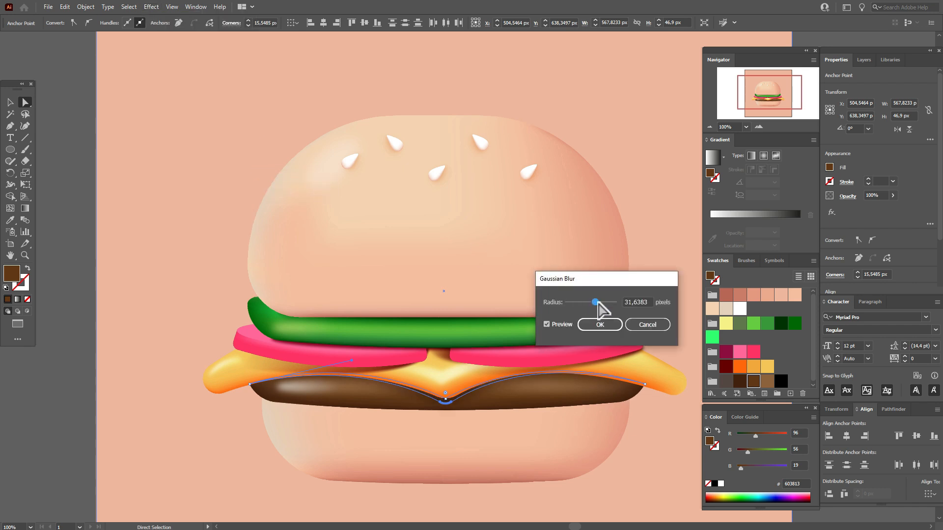
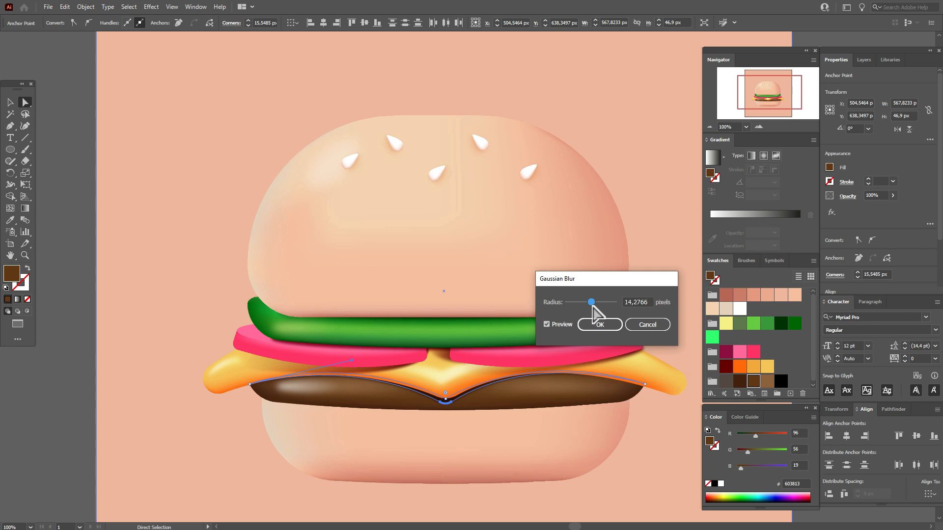
{"action": "left_click", "coordinate": [600, 324]}
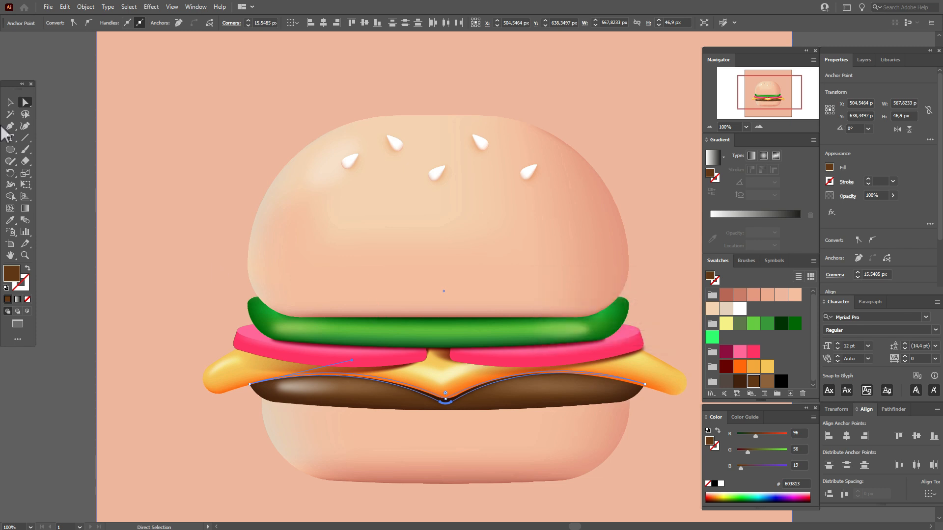
{"action": "left_click", "coordinate": [15, 105]}
{"action": "left_click", "coordinate": [59, 121]}
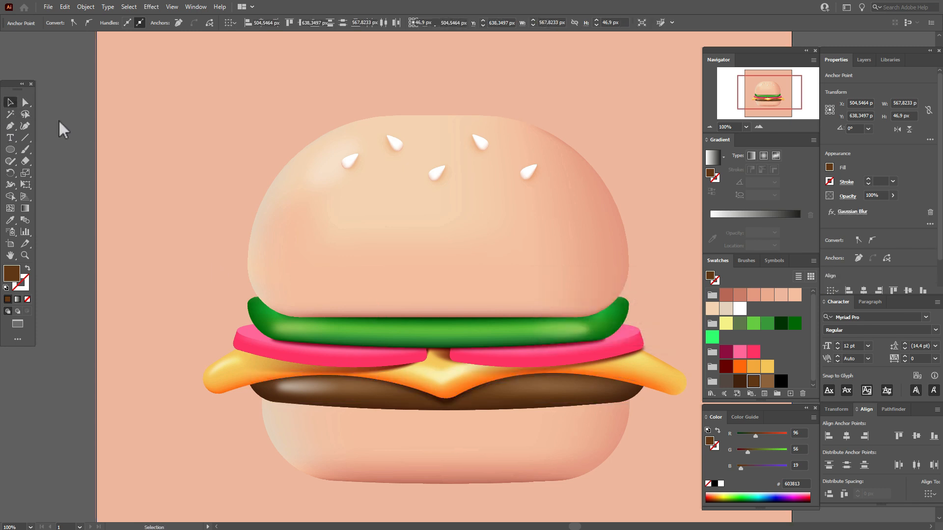
Fine-tune the Gaussian Blur radius on the brown shadow under the cheese to a slightly smaller value and deselect the shape.
{"action": "left_click", "coordinate": [463, 398]}
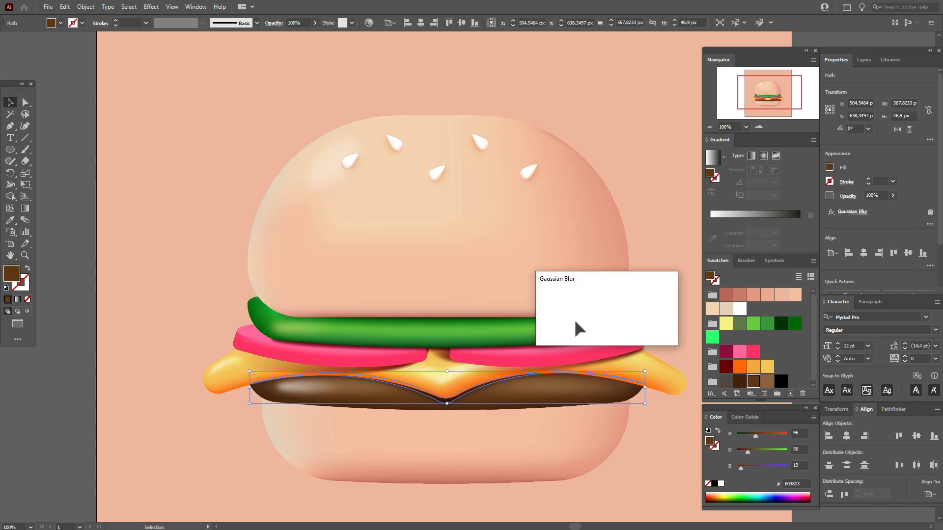
{"action": "left_click_drag", "start_coordinate": [592, 303], "coordinate": [590, 305]}
{"action": "left_click", "coordinate": [607, 325]}
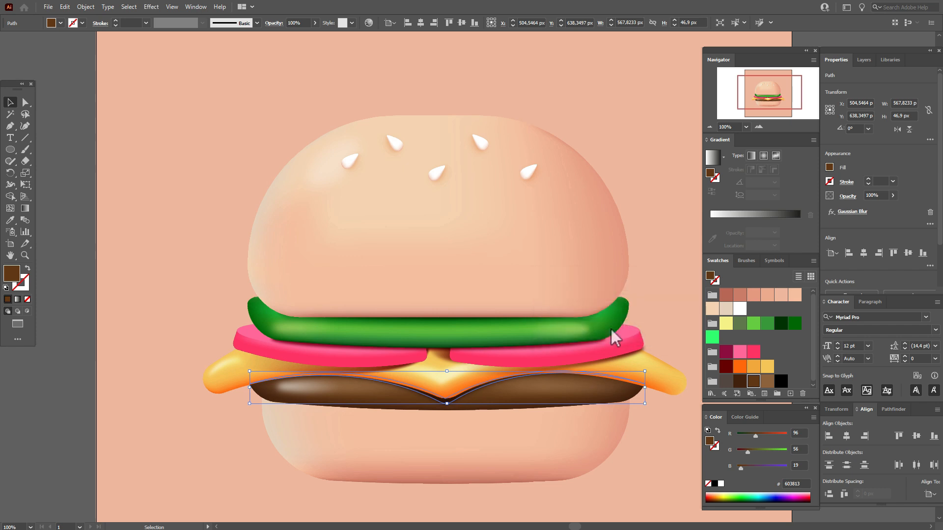
{"action": "left_click", "coordinate": [76, 216]}
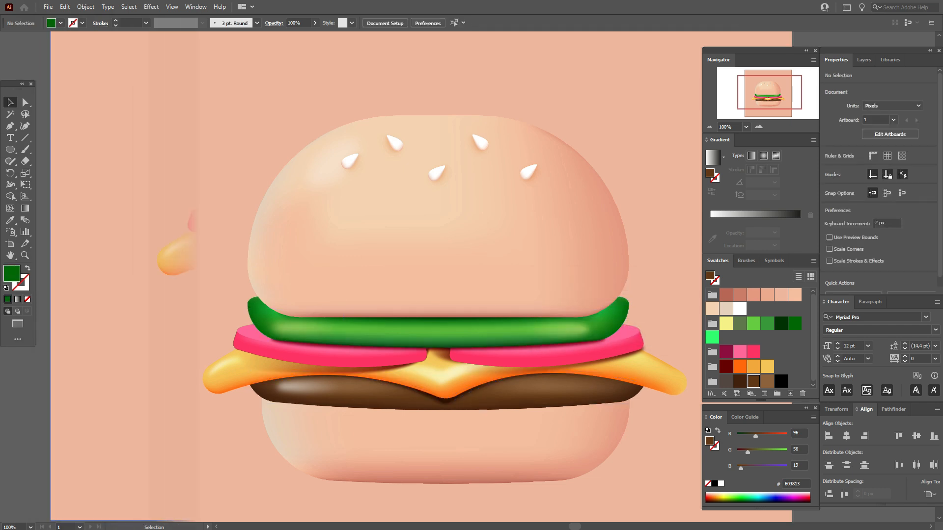
Draw a thin grey-brown (534741) ellipse about 384 px wide and 28 px high across the base of the bottom bun.
{"action": "left_click", "coordinate": [725, 381]}
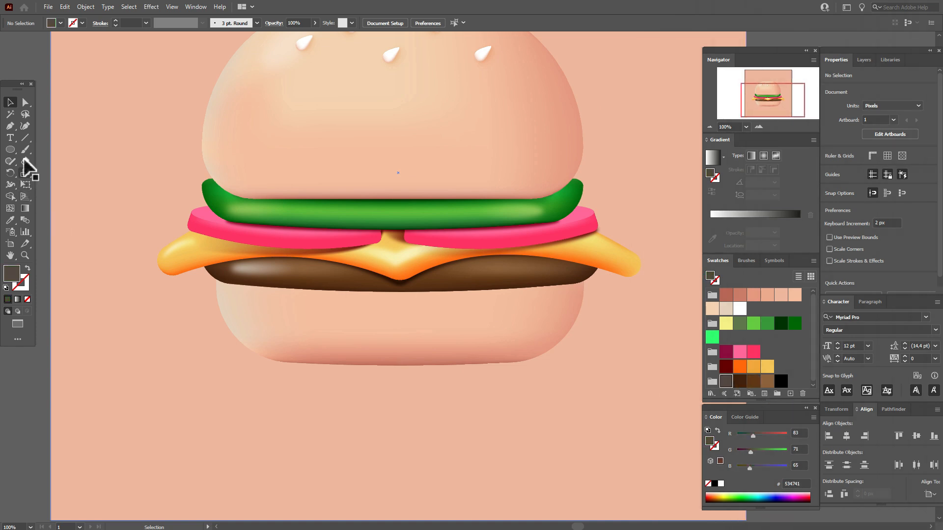
{"action": "left_click", "coordinate": [10, 149]}
{"action": "left_click_drag", "start_coordinate": [262, 356], "coordinate": [530, 377]}
{"action": "key", "text": "v"}
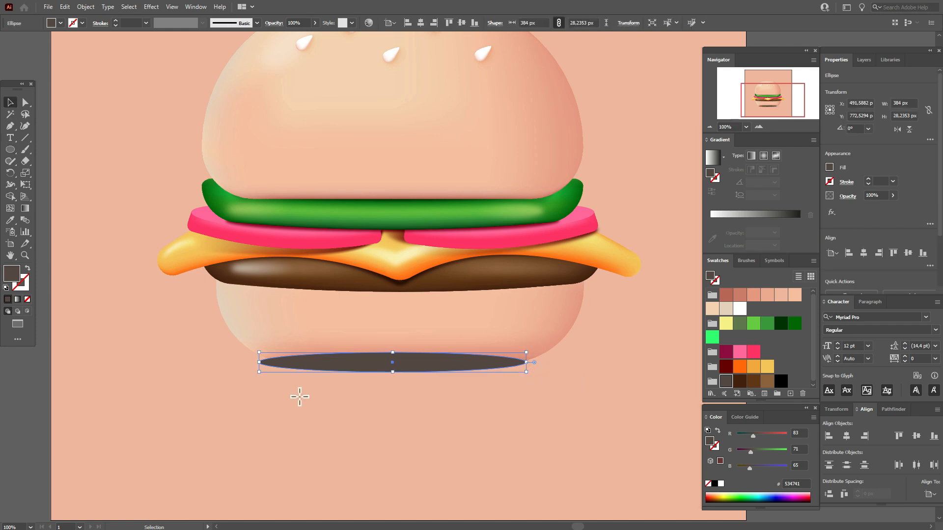
Send the grey-brown ellipse and the background square to the back so the ellipse sits behind the bottom bun.
{"action": "left_click", "coordinate": [194, 382], "text": "shift"}
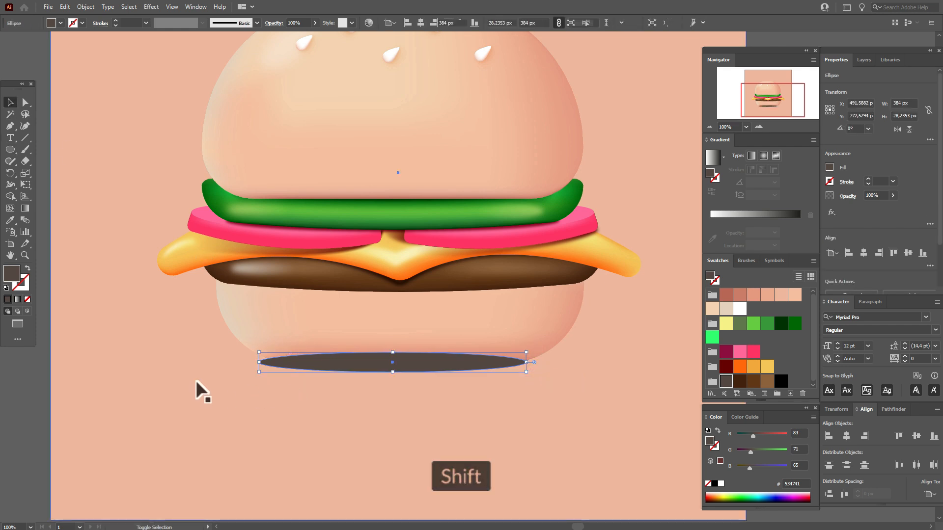
{"action": "right_click", "coordinate": [196, 381]}
{"action": "mouse_move", "coordinate": [245, 331]}
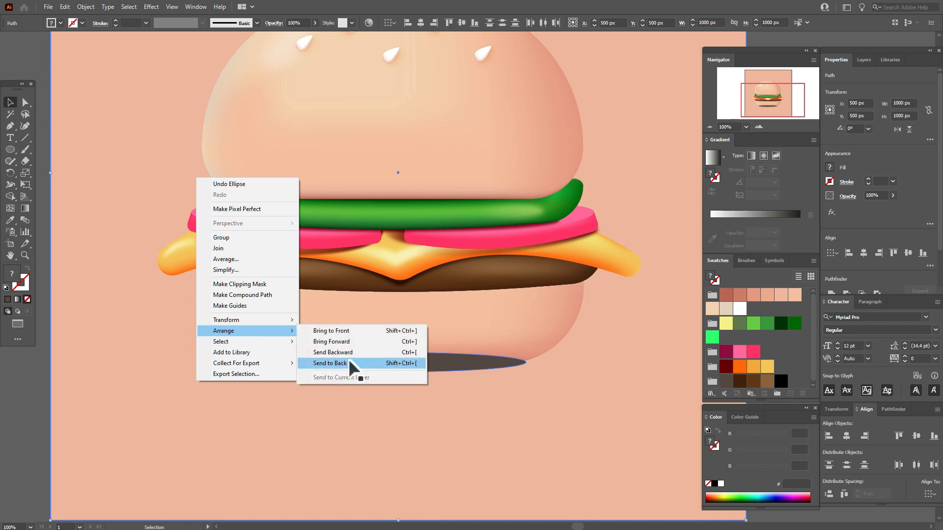
{"action": "left_click", "coordinate": [353, 366]}
{"action": "left_click", "coordinate": [33, 372]}
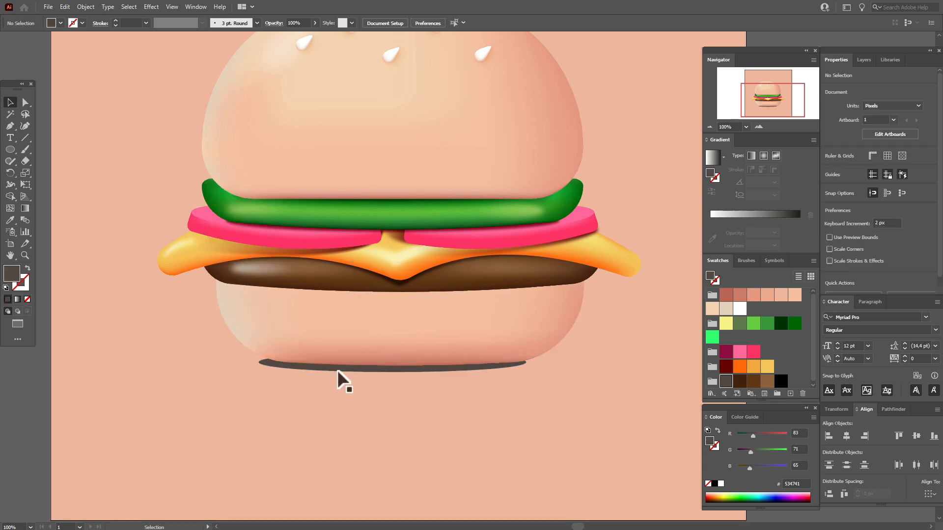
Centre the grey-brown ellipse under the bottom bun, apply an Arc Lower warp to it and nudge it upward.
{"action": "left_click_drag", "start_coordinate": [339, 370], "coordinate": [347, 367]}
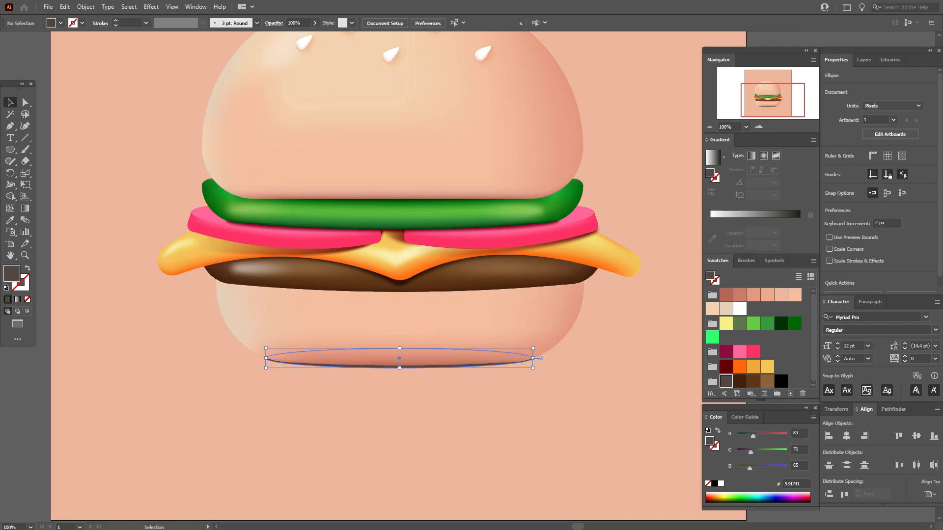
{"action": "left_click", "coordinate": [150, 7]}
{"action": "mouse_move", "coordinate": [216, 134]}
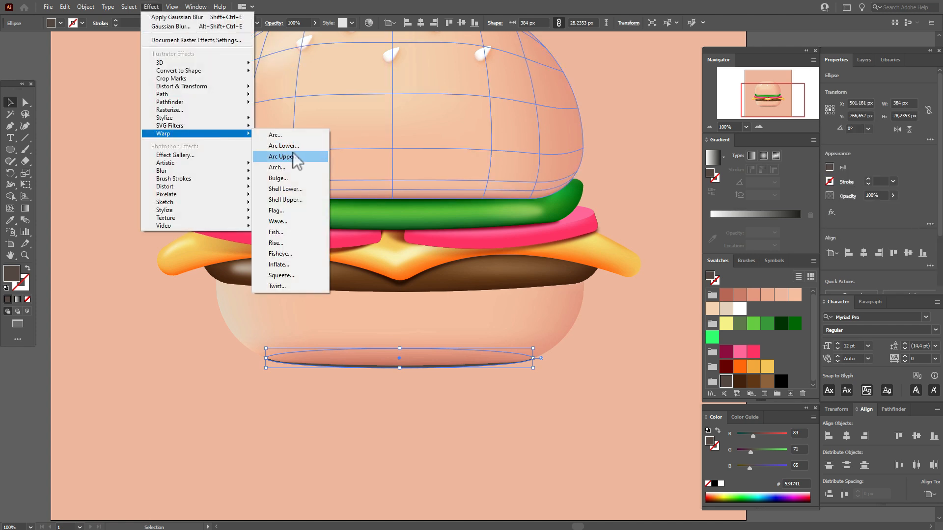
{"action": "left_click", "coordinate": [294, 153]}
{"action": "left_click", "coordinate": [745, 269]}
{"action": "key", "text": "Up"}
{"action": "key", "text": "Up"}
{"action": "key", "text": "Up"}
{"action": "key", "text": "Up"}
{"action": "key", "text": "Up"}
{"action": "key", "text": "Up"}
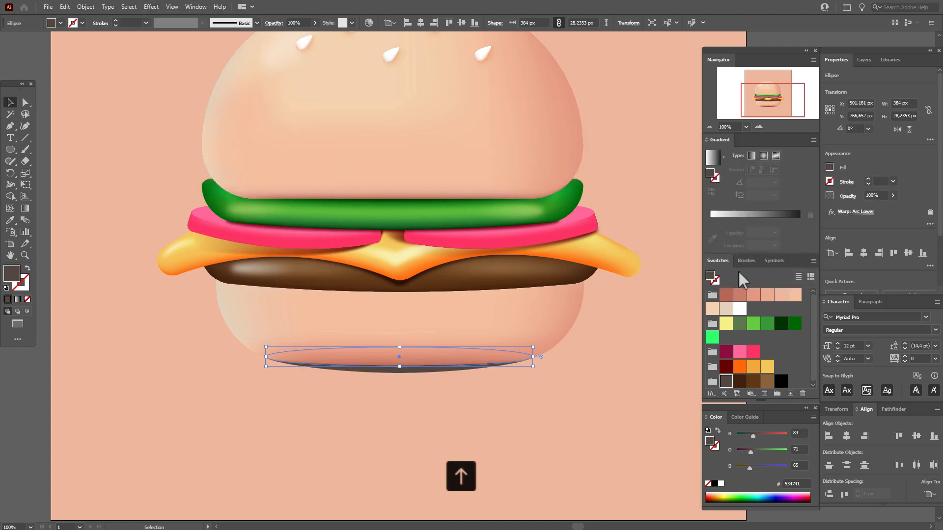
Enlarge the warped ellipse under the bun to about 404 px wide and 33 px high.
{"action": "left_click_drag", "start_coordinate": [266, 353], "coordinate": [260, 359]}
{"action": "left_click_drag", "start_coordinate": [533, 354], "coordinate": [542, 360]}
{"action": "left_click_drag", "start_coordinate": [400, 347], "coordinate": [406, 345]}
Apply a Gaussian Blur of about 7.4 pixels to the warped ellipse and set its blending mode to Multiply.
{"action": "left_click", "coordinate": [151, 7]}
{"action": "mouse_move", "coordinate": [232, 177]}
{"action": "left_click", "coordinate": [278, 178]}
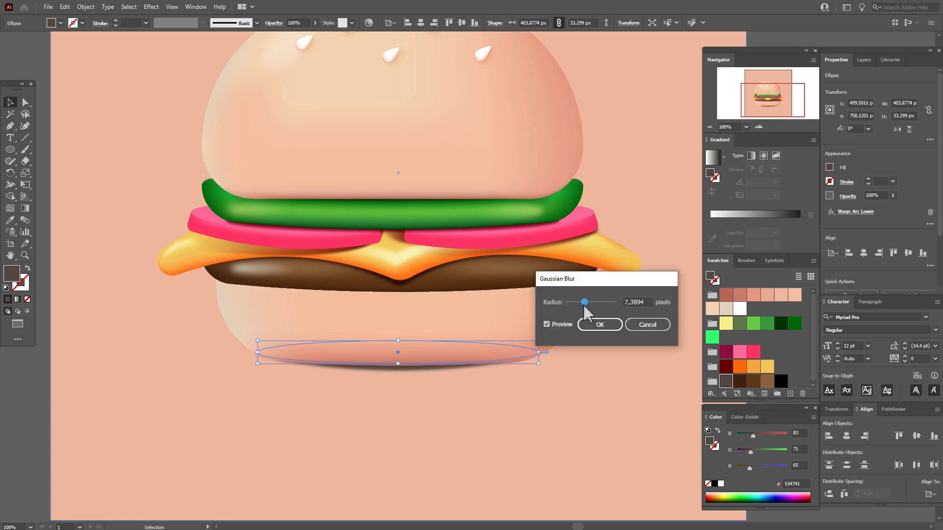
{"action": "left_click", "coordinate": [600, 325]}
{"action": "left_click", "coordinate": [848, 196]}
{"action": "left_click", "coordinate": [769, 214]}
{"action": "left_click", "coordinate": [774, 247]}
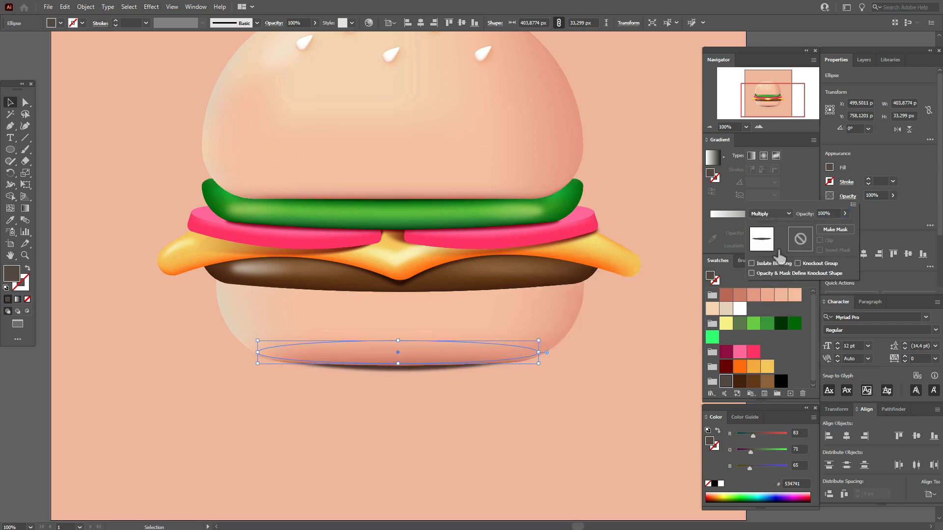
Flatten the blurred contact shadow to about 17 px high, nudge it up and adjust its two ends to the bun's base.
{"action": "left_click_drag", "start_coordinate": [398, 344], "coordinate": [400, 355]}
{"action": "key", "text": "Up"}
{"action": "key", "text": "Up"}
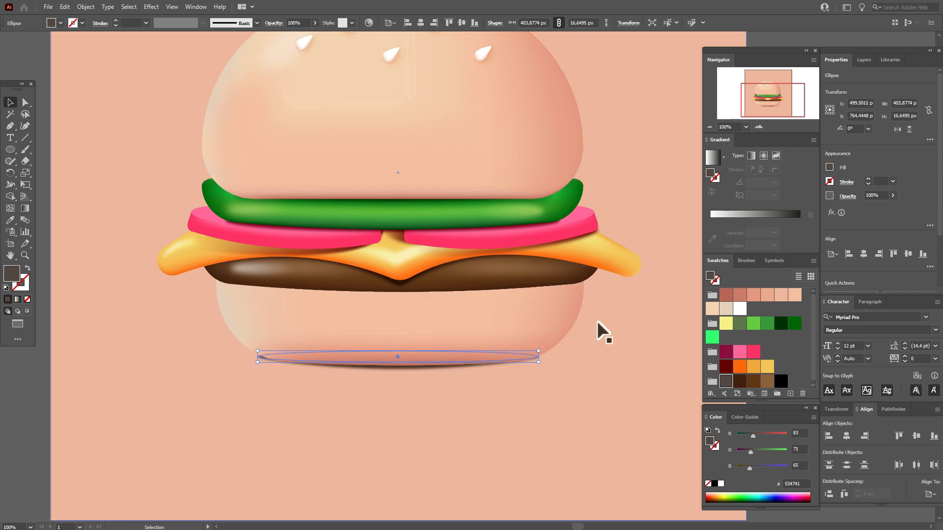
{"action": "left_click", "coordinate": [23, 257]}
{"action": "left_click", "coordinate": [409, 319]}
{"action": "left_click", "coordinate": [10, 102]}
{"action": "left_click_drag", "start_coordinate": [242, 334], "coordinate": [250, 335]}
{"action": "left_click_drag", "start_coordinate": [662, 343], "coordinate": [662, 342]}
Draw a wide grey-brown ellipse about 736 px wide and 61 px high on the ground beneath the burger.
{"action": "left_click", "coordinate": [13, 526]}
{"action": "type", "text": "50"}
{"action": "key", "text": "Return"}
{"action": "left_click", "coordinate": [588, 266]}
{"action": "key", "text": "space"}
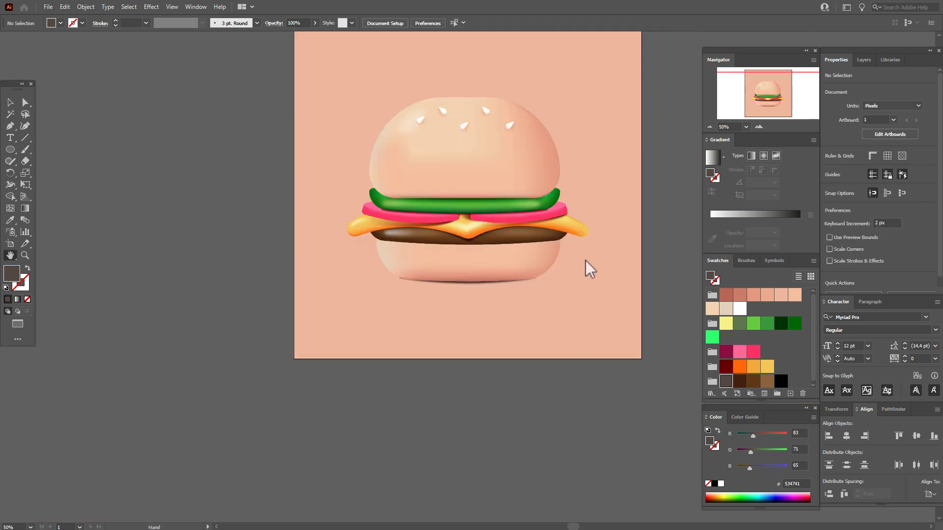
{"action": "left_click_drag", "start_coordinate": [587, 267], "coordinate": [481, 350]}
{"action": "key", "text": "l"}
{"action": "mouse_move", "coordinate": [235, 353]}
{"action": "left_mouse_down"}
{"action": "mouse_move", "coordinate": [490, 373]}
{"action": "mouse_move", "coordinate": [467, 366]}
{"action": "left_mouse_up"}
Send the wide ground ellipse and the background square to the back, behind the burger.
{"action": "left_click", "coordinate": [10, 102]}
{"action": "left_click", "coordinate": [293, 108], "text": "shift"}
{"action": "right_click", "coordinate": [295, 107]}
{"action": "mouse_move", "coordinate": [381, 262]}
{"action": "left_click", "coordinate": [430, 294]}
{"action": "left_click", "coordinate": [564, 314]}
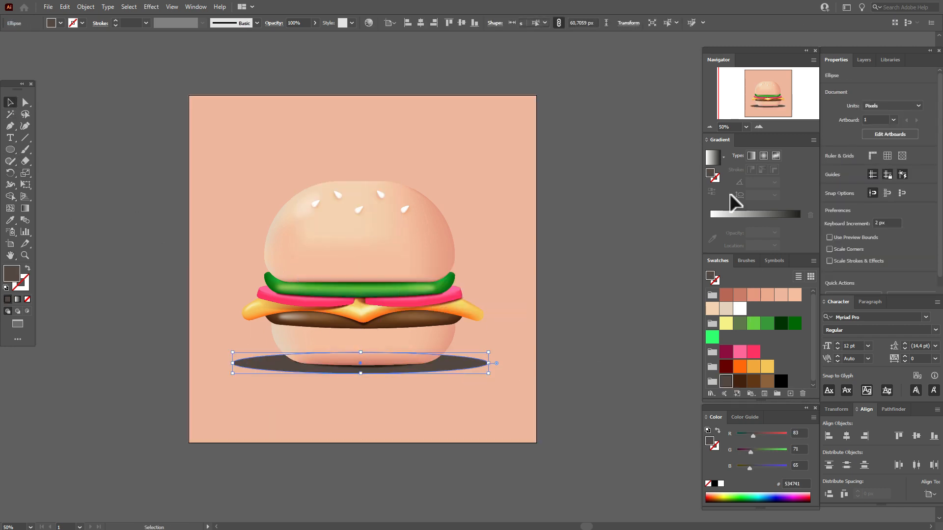
Fill the wide ground ellipse with a linear gradient that is white at both ends and salmon in the middle.
{"action": "left_click", "coordinate": [751, 215]}
{"action": "left_click_drag", "start_coordinate": [752, 302], "coordinate": [756, 228]}
{"action": "left_click_drag", "start_coordinate": [740, 320], "coordinate": [800, 232]}
Set the wide ground ellipse's blending mode to Multiply and flatten it to about 45 px high under the bun.
{"action": "left_click", "coordinate": [847, 196]}
{"action": "left_click", "coordinate": [769, 214]}
{"action": "left_click", "coordinate": [761, 236]}
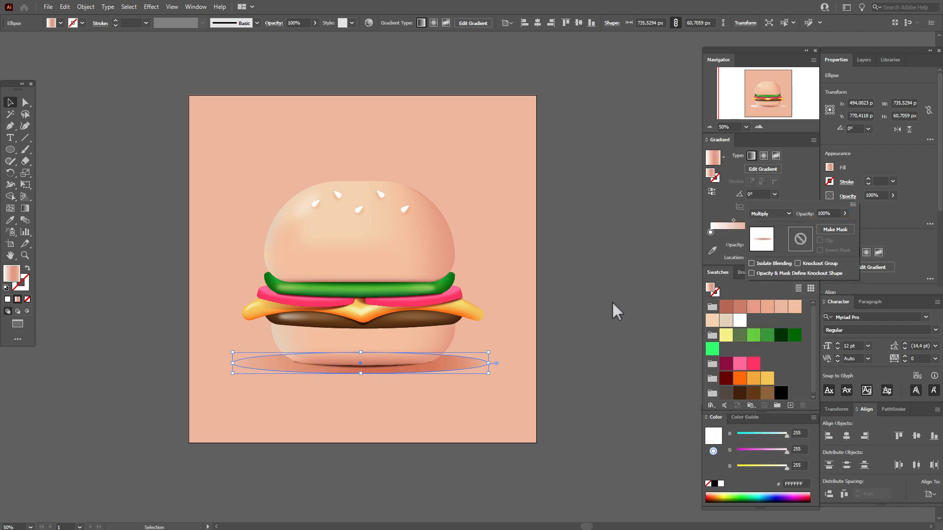
{"action": "left_click", "coordinate": [686, 251]}
{"action": "left_click_drag", "start_coordinate": [360, 352], "coordinate": [361, 358]}
{"action": "left_click_drag", "start_coordinate": [462, 364], "coordinate": [462, 359]}
Apply a Gaussian Blur of about 15 pixels to the wide ground shadow and deselect it.
{"action": "left_click", "coordinate": [152, 7]}
{"action": "mouse_move", "coordinate": [232, 173]}
{"action": "left_click", "coordinate": [308, 173]}
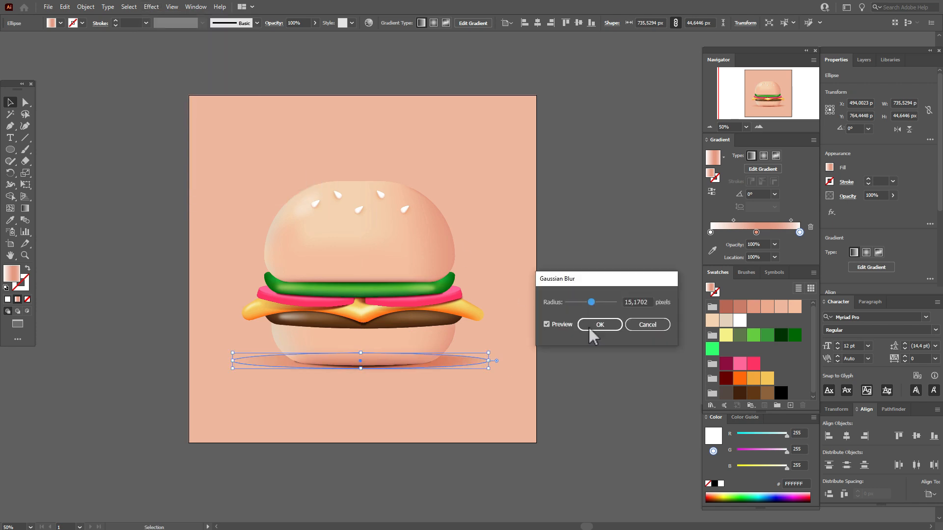
{"action": "left_click", "coordinate": [591, 326]}
{"action": "left_click", "coordinate": [593, 330]}
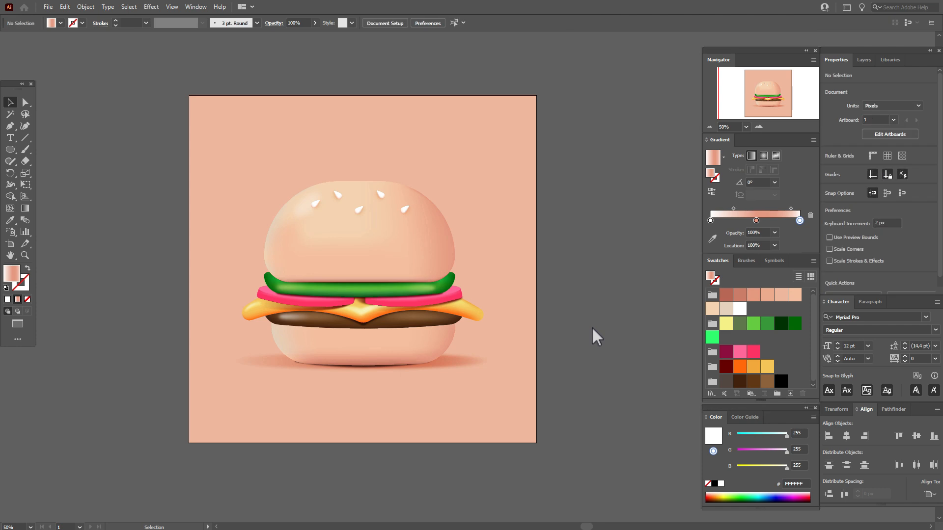
Try a Gaussian Blur radius of about 28 pixels on the wide ground shadow.
{"action": "left_click", "coordinate": [420, 360]}
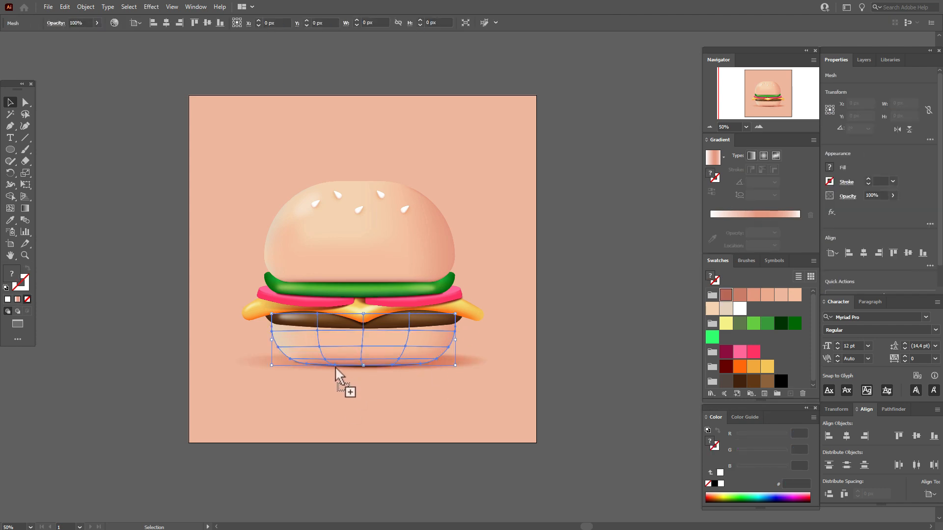
{"action": "left_click", "coordinate": [578, 326]}
{"action": "left_click", "coordinate": [475, 357]}
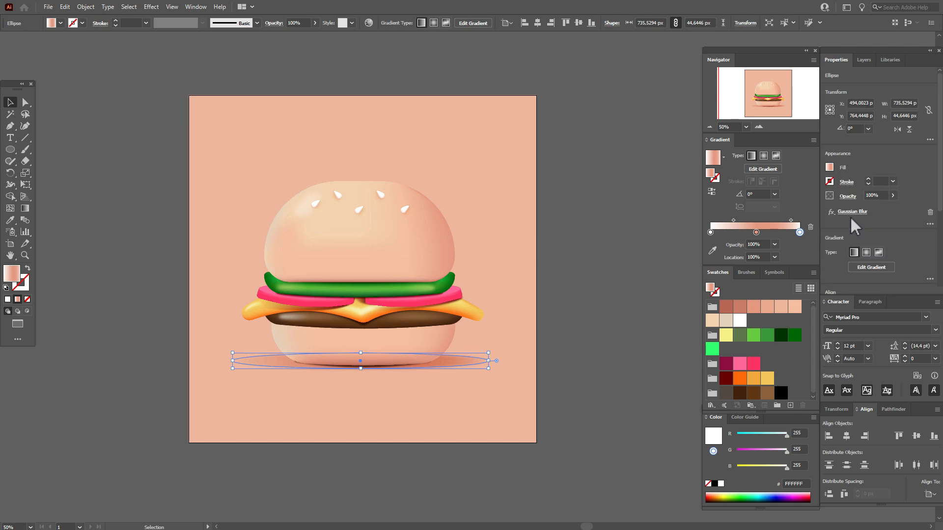
{"action": "left_click", "coordinate": [852, 213]}
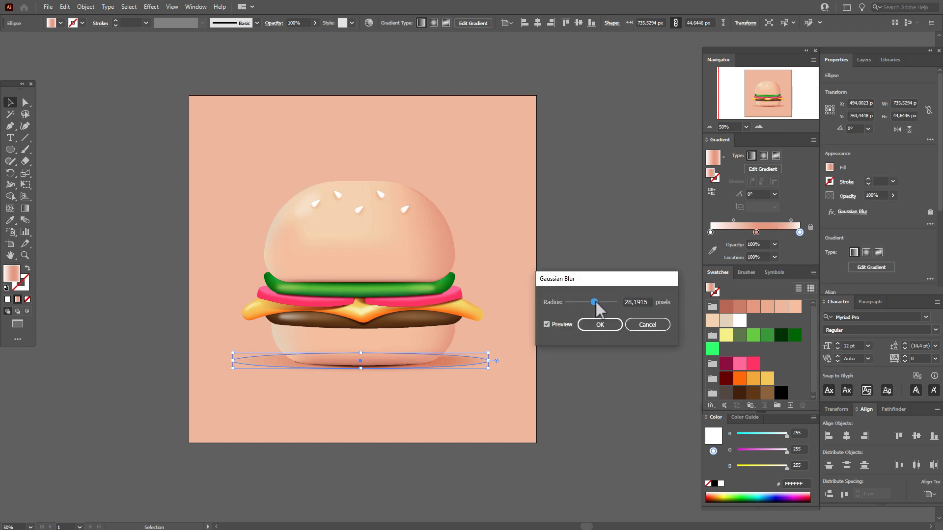
{"action": "left_click", "coordinate": [600, 325]}
{"action": "left_click", "coordinate": [608, 307]}
{"action": "left_click", "coordinate": [406, 373]}
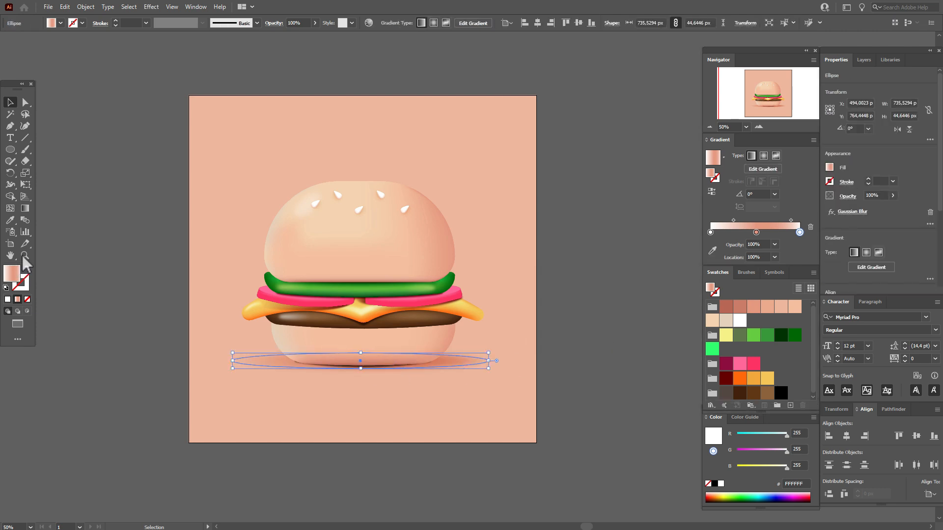
Adjust the thin dark contact shadow under the bottom bun by pulling in its end and nudging it upward.
{"action": "left_click", "coordinate": [24, 256]}
{"action": "left_click", "coordinate": [391, 298]}
{"action": "left_click", "coordinate": [488, 320]}
{"action": "left_click", "coordinate": [488, 320]}
{"action": "left_click", "coordinate": [10, 103]}
{"action": "left_click", "coordinate": [237, 326]}
{"action": "left_click_drag", "start_coordinate": [108, 318], "coordinate": [141, 319]}
{"action": "key", "text": "Up"}
{"action": "key", "text": "Up"}
Paste a copy of the thin contact shadow in front, nudge it into place and narrow it to about 346 px wide.
{"action": "key", "text": "ctrl+c"}
{"action": "key", "text": "ctrl+f"}
{"action": "key", "text": "Down"}
{"action": "key", "text": "Up"}
{"action": "key", "text": "Up"}
{"action": "key", "text": "Up"}
{"action": "left_click_drag", "start_coordinate": [510, 307], "coordinate": [465, 308]}
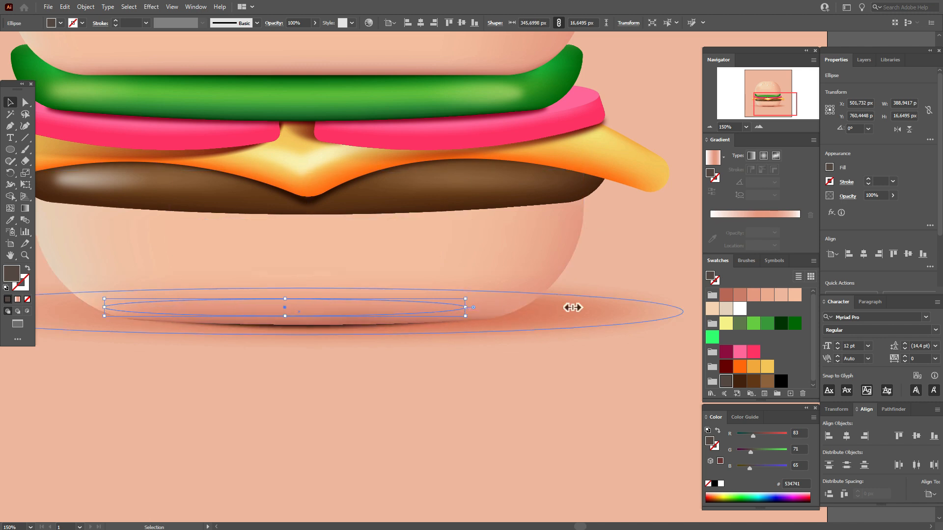
{"action": "key", "text": "Right"}
{"action": "key", "text": "Right"}
Copy the wide ground shadow ellipse and paste the duplicate in front.
{"action": "left_click", "coordinate": [572, 307]}
{"action": "key", "text": "ctrl+c"}
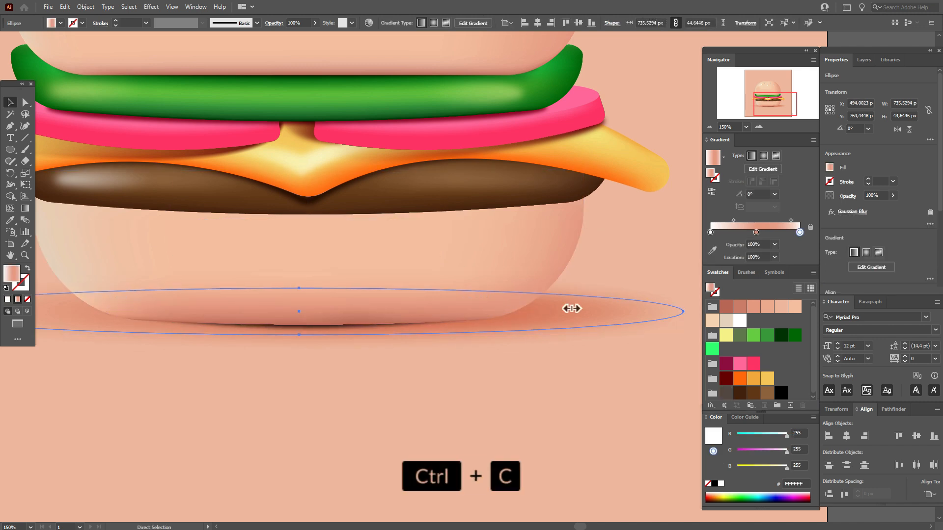
{"action": "key", "text": "ctrl+f"}
Narrow the duplicated ground shadow to about 474 px wide toward the burger's right side and set its opacity to 50%.
{"action": "left_click", "coordinate": [11, 527]}
{"action": "key", "text": "KP_5"}
{"action": "type", "text": "0"}
{"action": "key", "text": "Return"}
{"action": "left_click_drag", "start_coordinate": [339, 277], "coordinate": [400, 277]}
{"action": "left_click_drag", "start_coordinate": [596, 277], "coordinate": [626, 281]}
{"action": "left_click", "coordinate": [652, 277]}
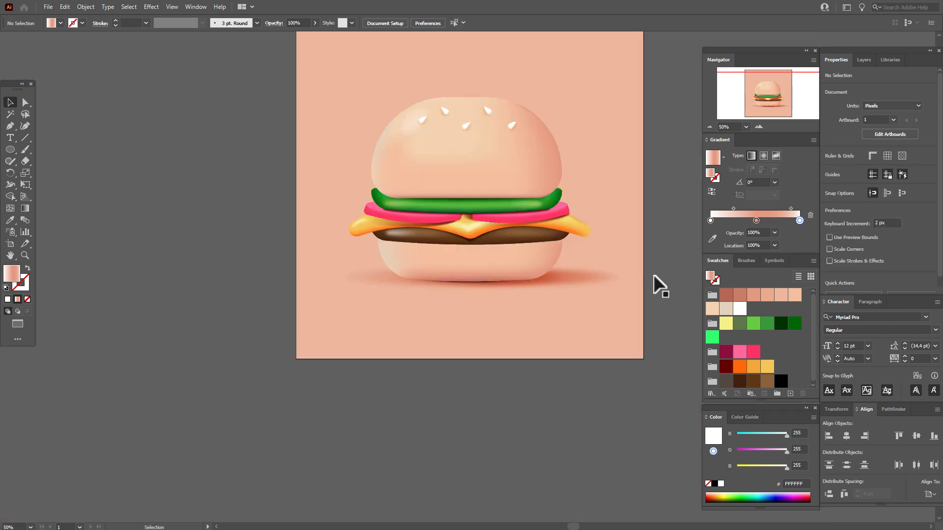
{"action": "left_click_drag", "start_coordinate": [556, 279], "coordinate": [575, 287]}
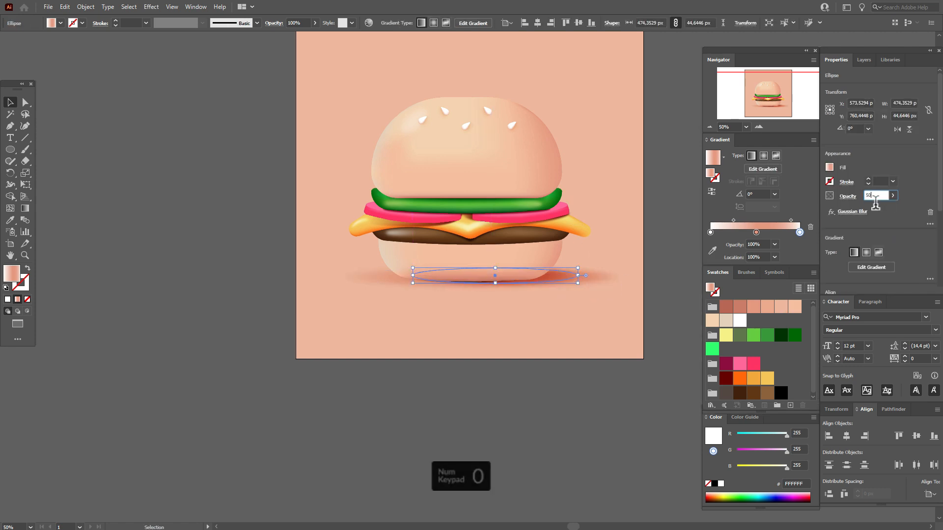
{"action": "left_click", "coordinate": [672, 226]}
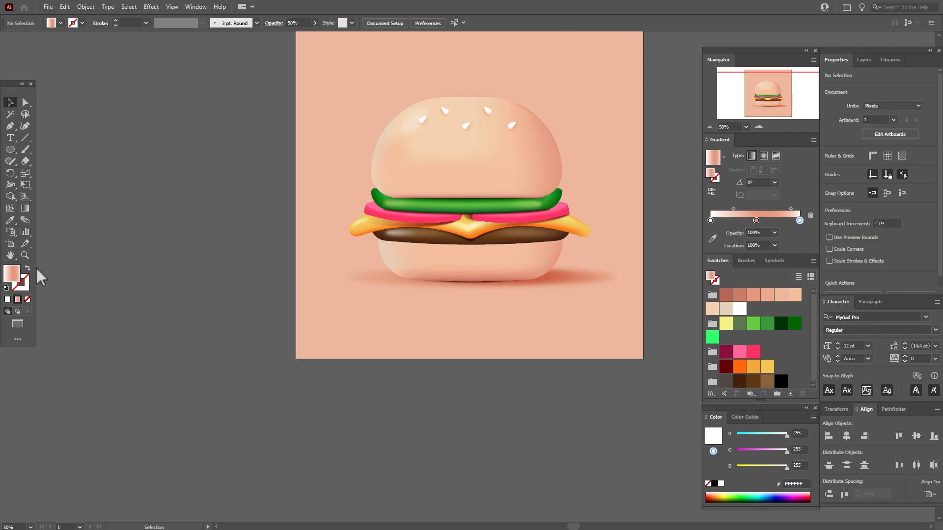
Select the thin dark contact shadow and reposition it along the bottom bun's lower edge.
{"action": "left_click_drag", "start_coordinate": [490, 256], "coordinate": [460, 287]}
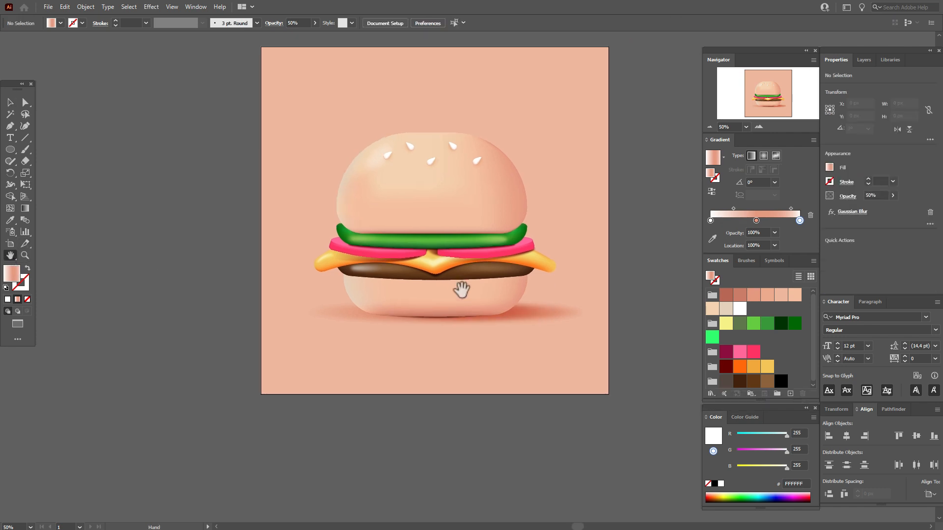
{"action": "left_click", "coordinate": [21, 256]}
{"action": "left_click", "coordinate": [520, 275]}
{"action": "left_click", "coordinate": [473, 293]}
{"action": "left_click", "coordinate": [409, 293]}
{"action": "left_click", "coordinate": [11, 256]}
{"action": "left_click_drag", "start_coordinate": [347, 272], "coordinate": [494, 272]}
{"action": "left_click", "coordinate": [12, 102]}
{"action": "left_click", "coordinate": [436, 342]}
{"action": "left_click_drag", "start_coordinate": [438, 335], "coordinate": [444, 341]}
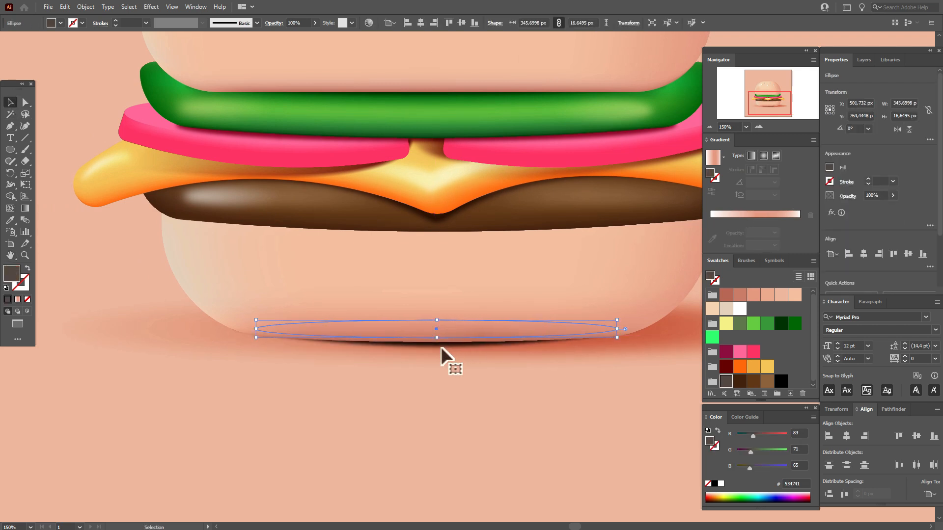
Widen the thin dark contact shadow at both ends and lower its opacity.
{"action": "left_click_drag", "start_coordinate": [263, 332], "coordinate": [240, 332]}
{"action": "left_click_drag", "start_coordinate": [618, 329], "coordinate": [649, 330]}
{"action": "left_click", "coordinate": [876, 195]}
{"action": "type", "text": "5"}
{"action": "key", "text": "Return"}
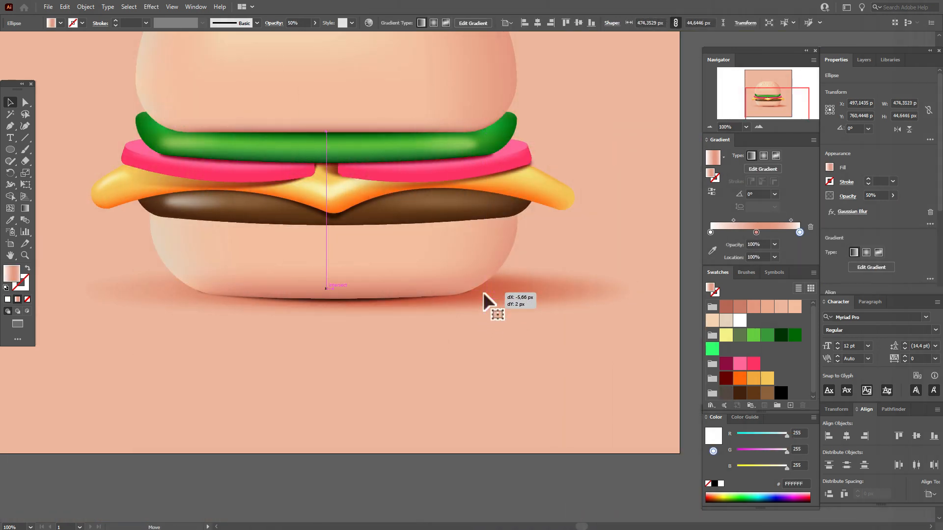
Set the 474 px ground shadow under the bun's middle to 100% opacity and flatten it to about 22 px high.
{"action": "left_click_drag", "start_coordinate": [488, 305], "coordinate": [490, 304]}
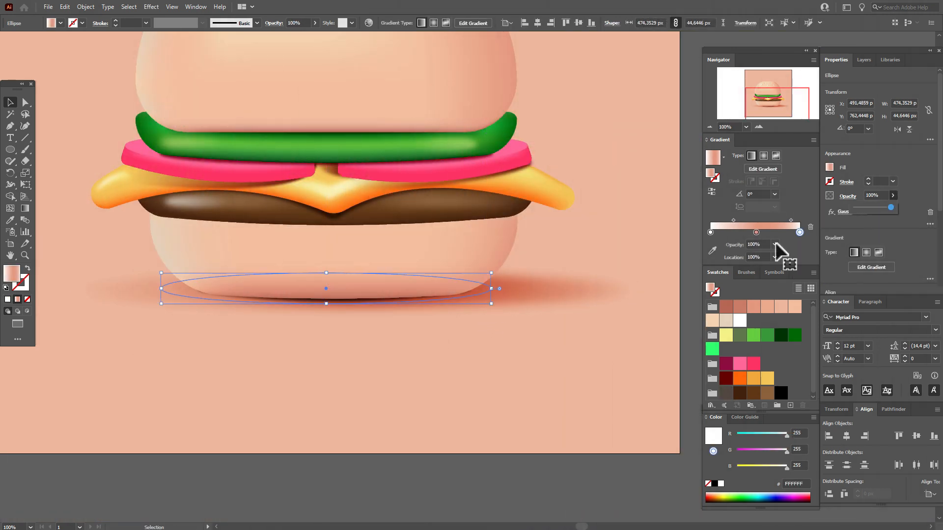
{"action": "left_click_drag", "start_coordinate": [326, 273], "coordinate": [327, 288]}
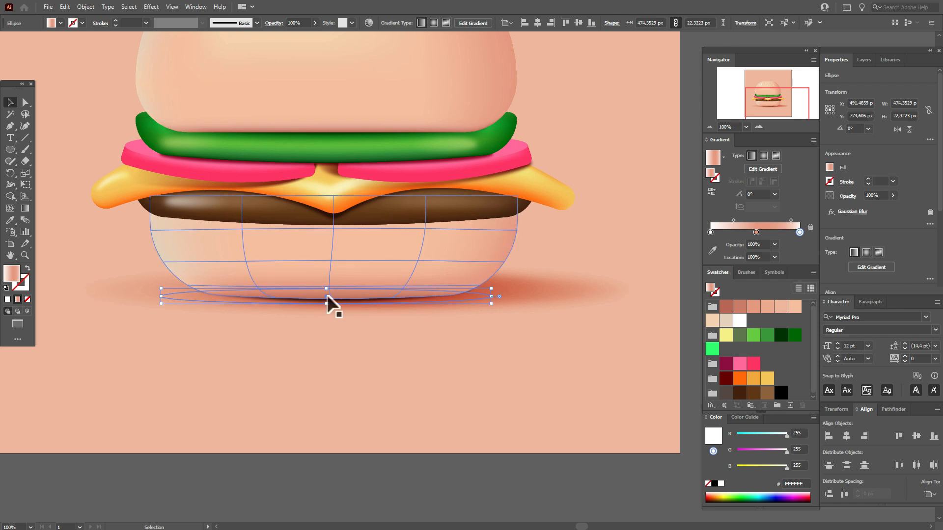
Set the flattened ground shadow's Gaussian Blur to about 15 pixels and shift it slightly up and left.
{"action": "left_click", "coordinate": [853, 212]}
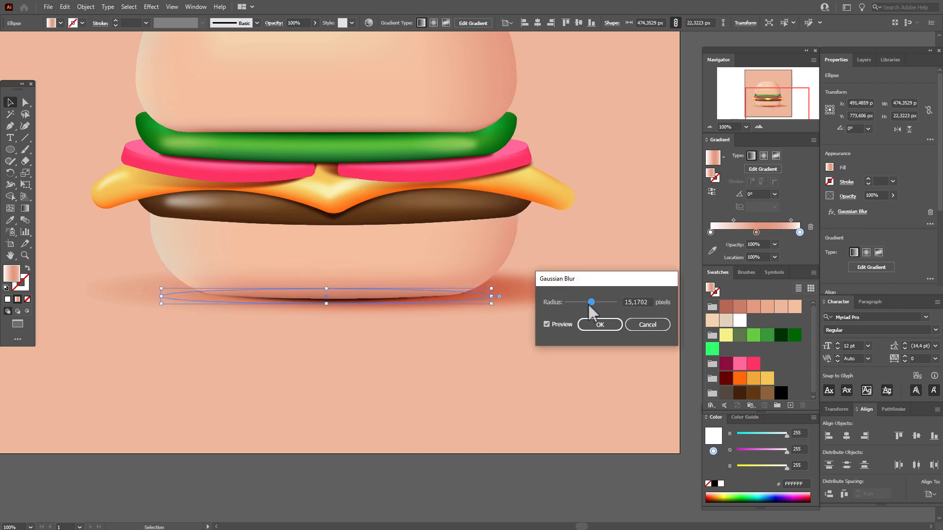
{"action": "left_click", "coordinate": [592, 333]}
{"action": "left_click", "coordinate": [654, 493]}
{"action": "left_click_drag", "start_coordinate": [479, 309], "coordinate": [472, 299]}
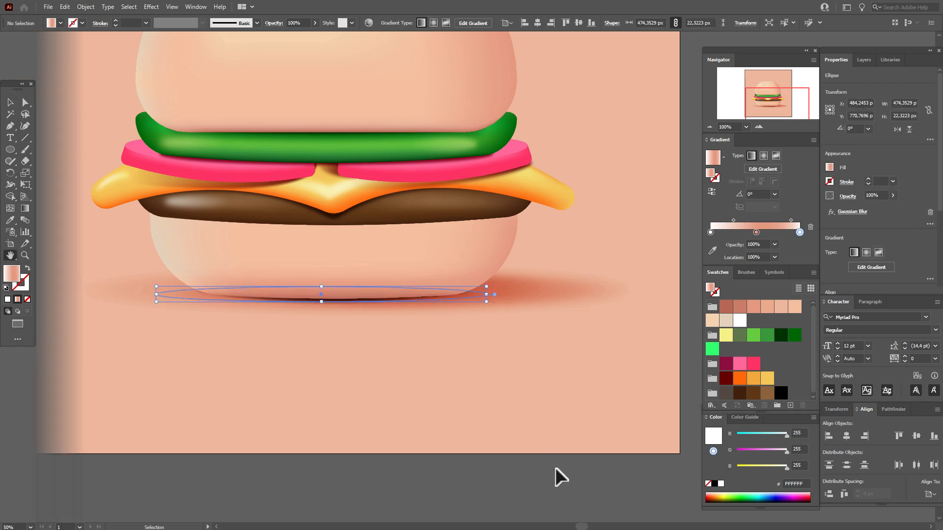
{"action": "left_click", "coordinate": [555, 468]}
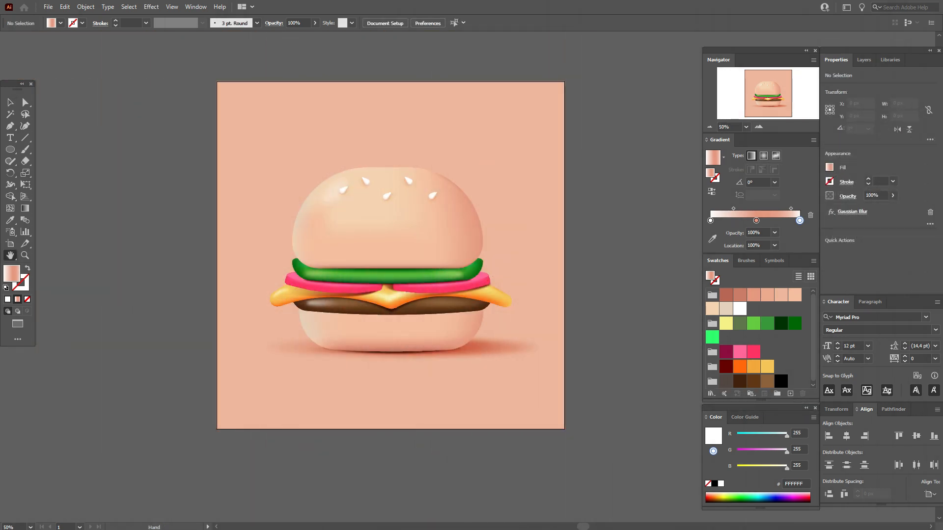